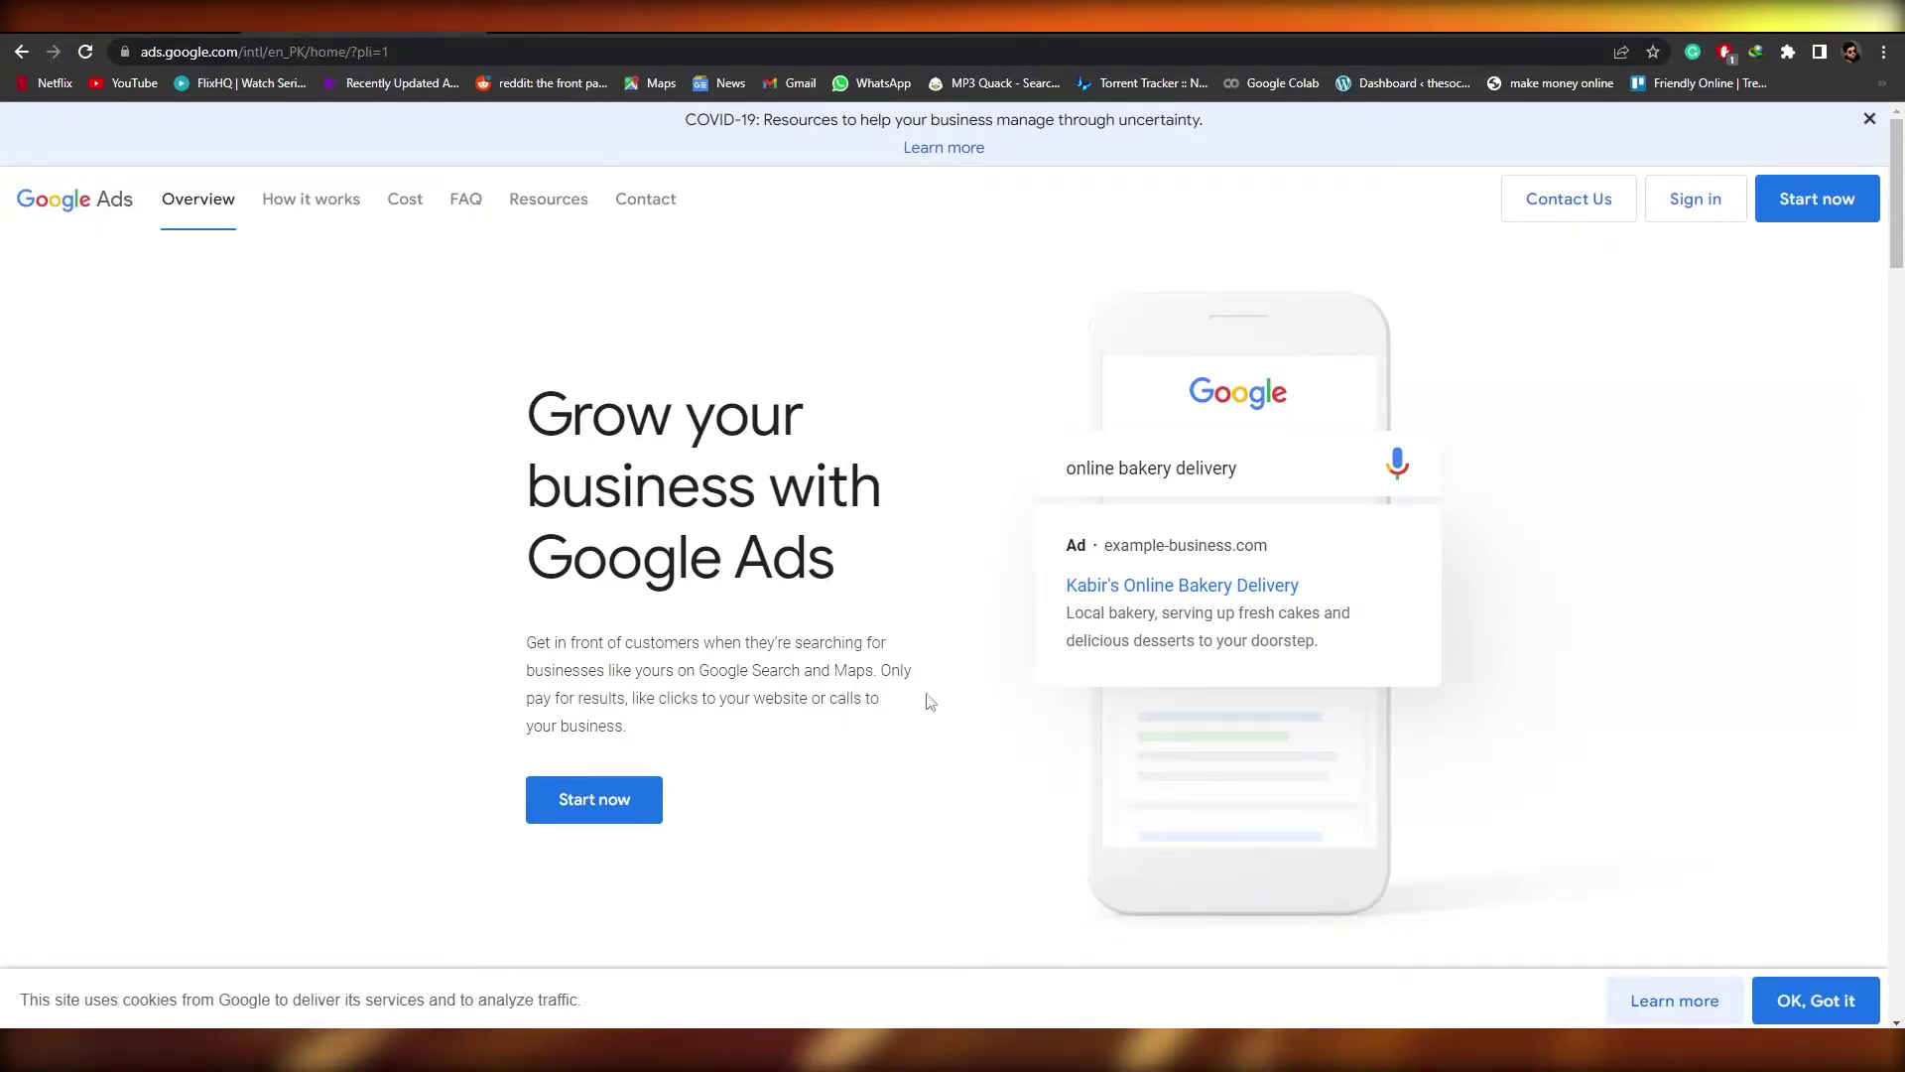
- Accept the cookie notice on the Google Ads site and start creating a new Google Ads account
scroll(1045, 482, "down", 10)
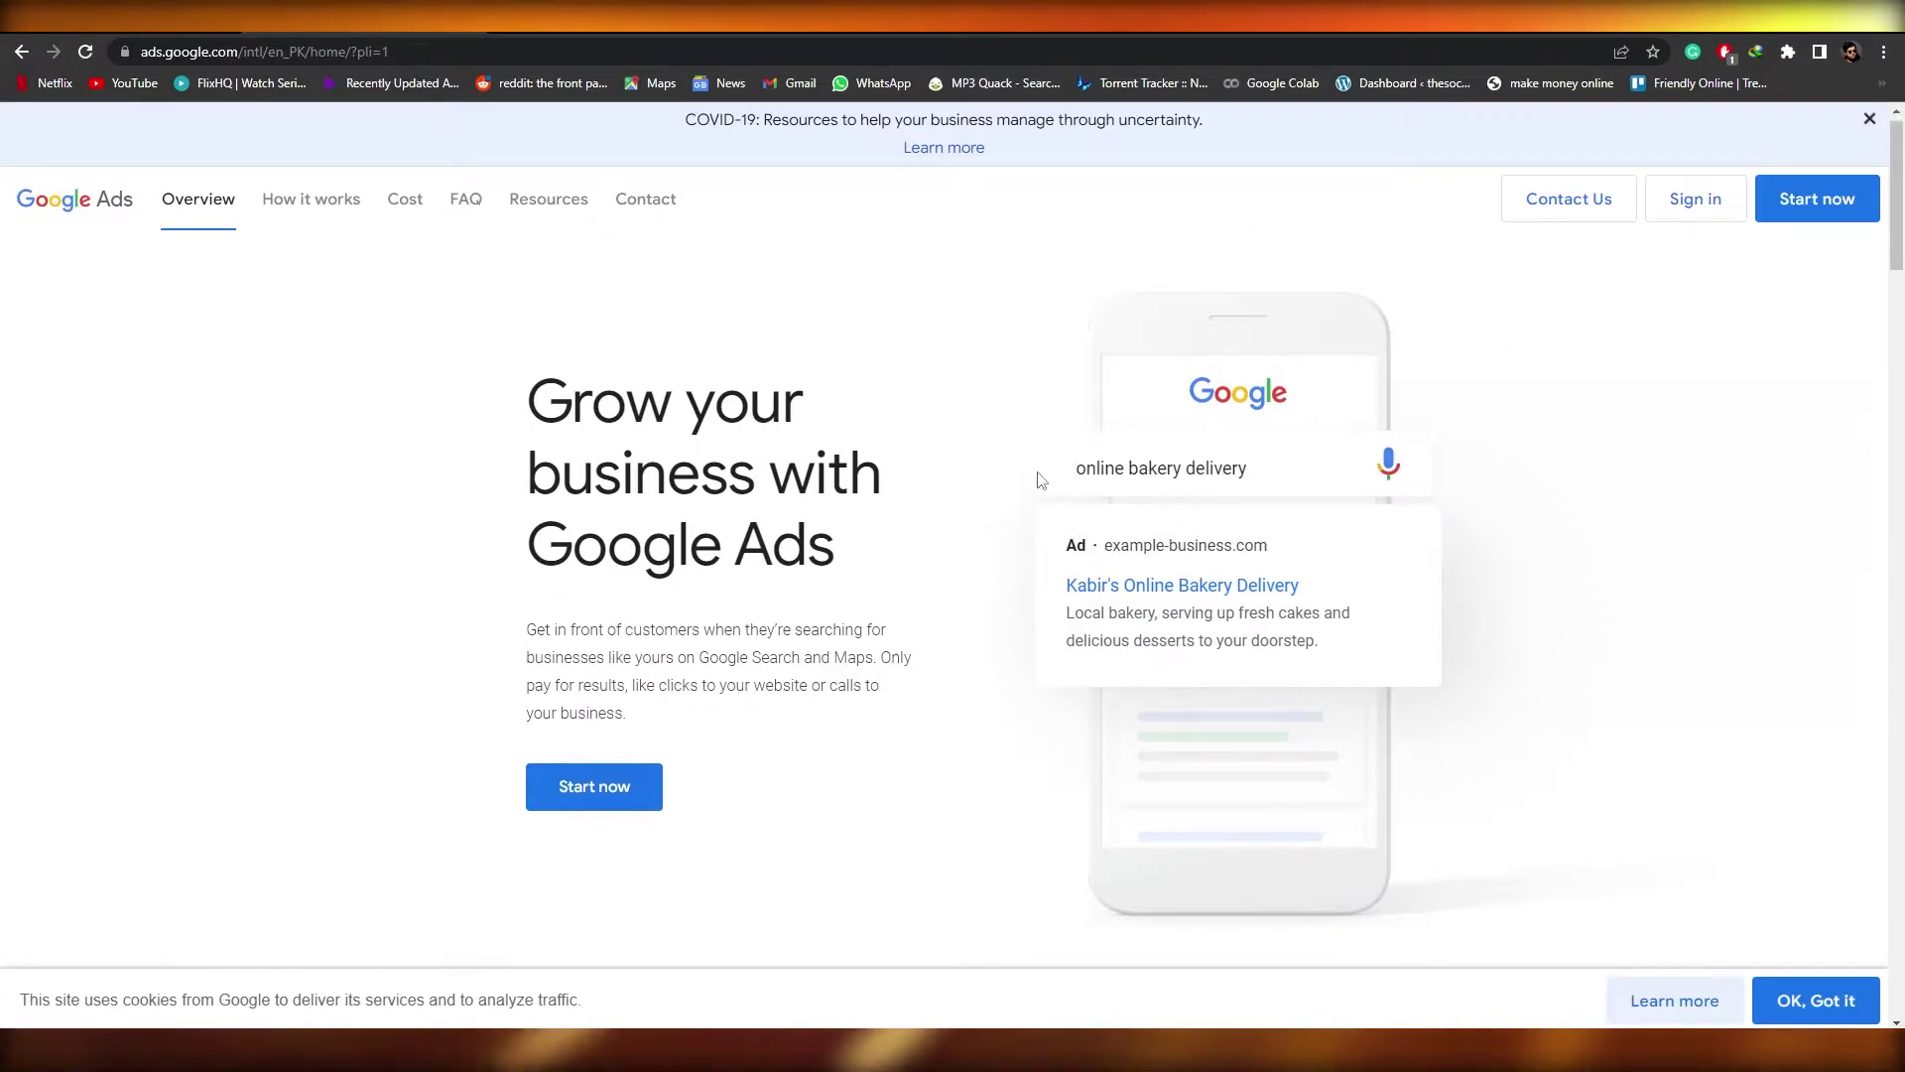
scroll(1045, 483, "down", 15)
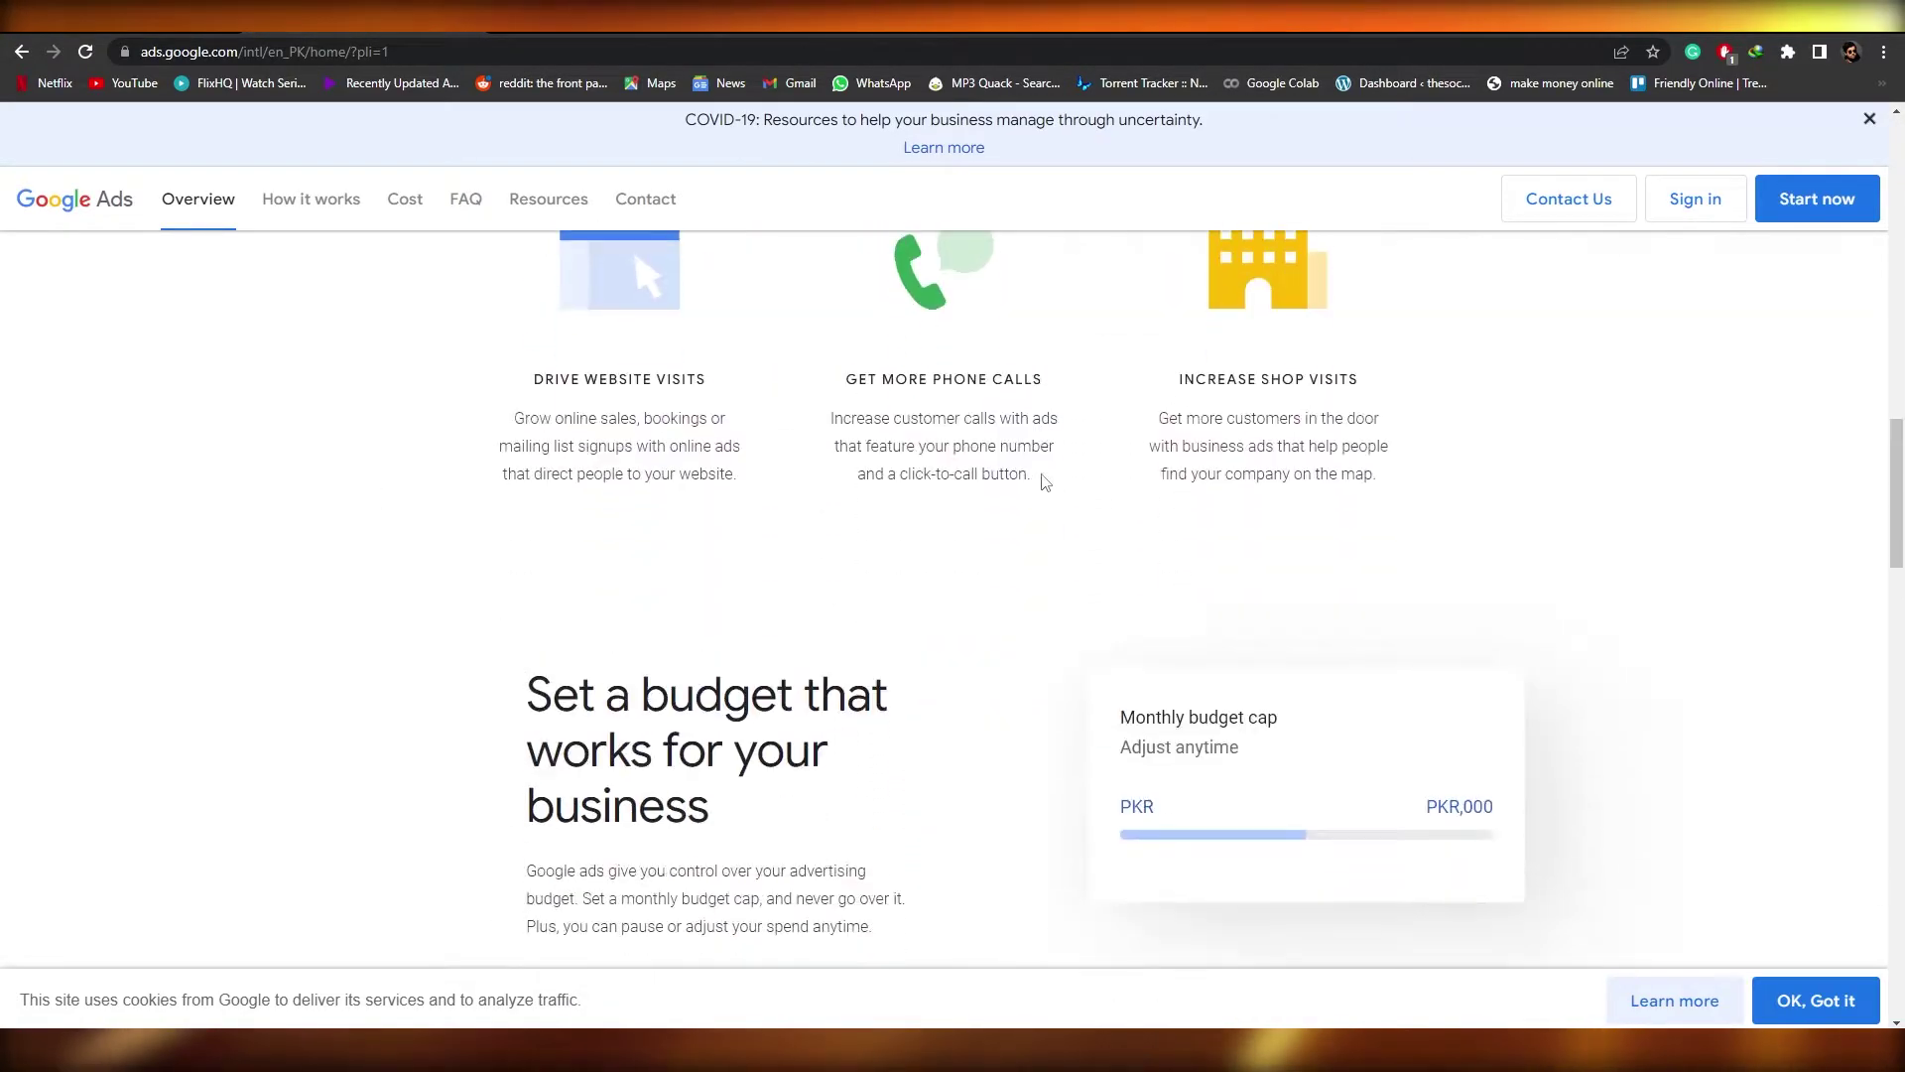
scroll(1288, 702, "up", 20)
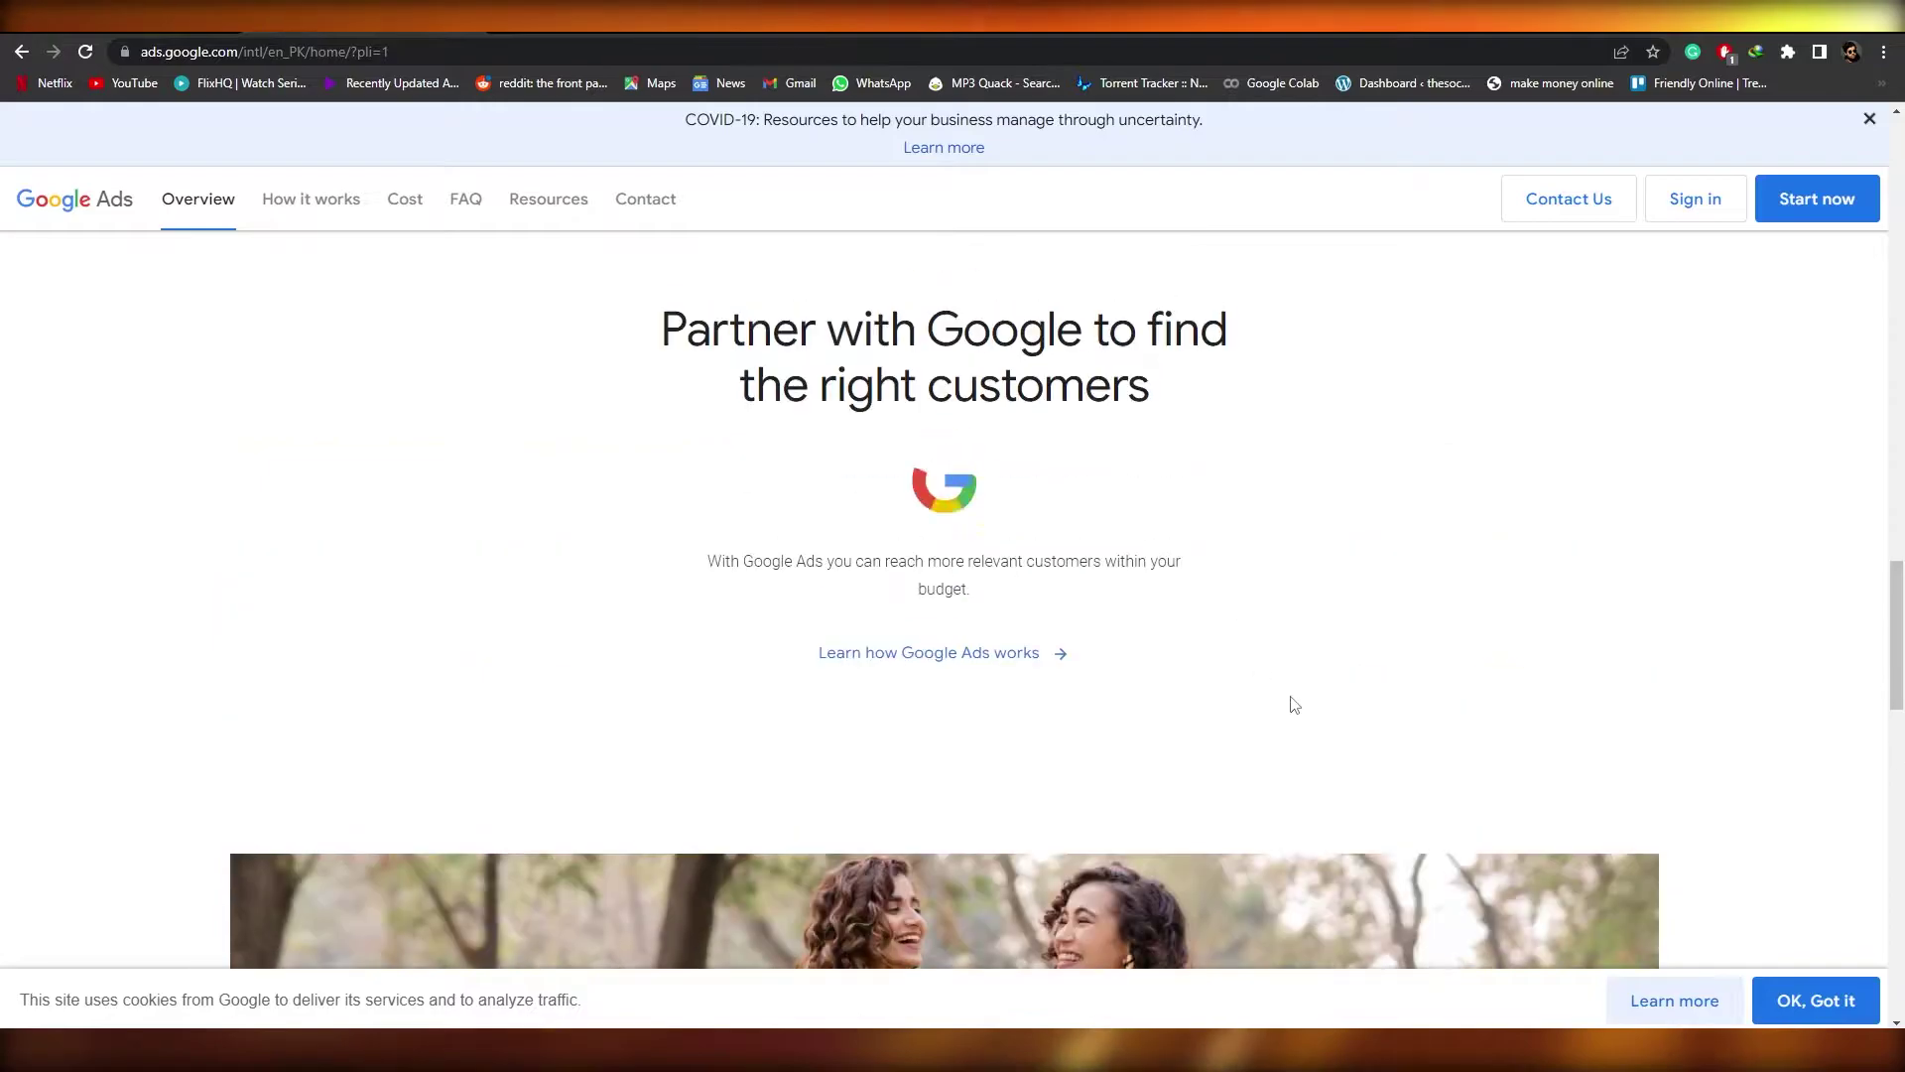
scroll(1194, 756, "up", 2)
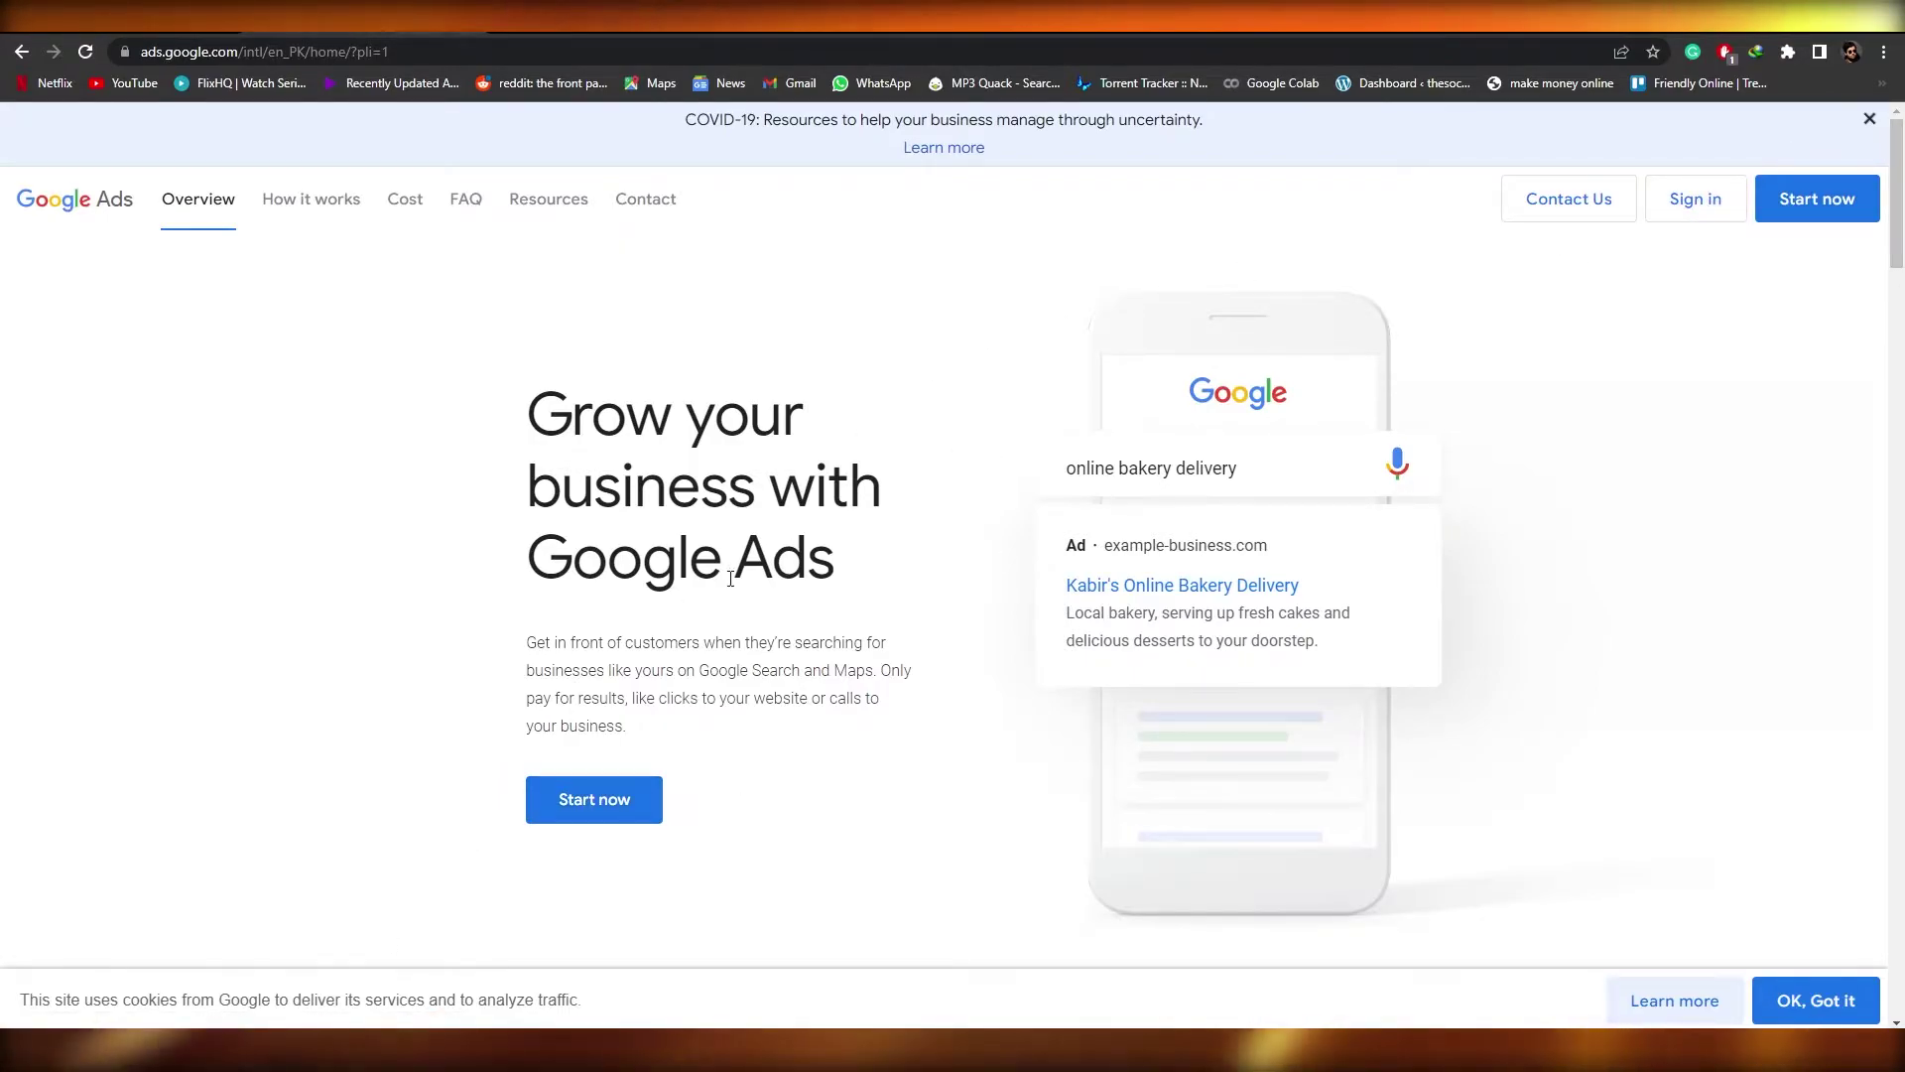
left_click(1816, 1000)
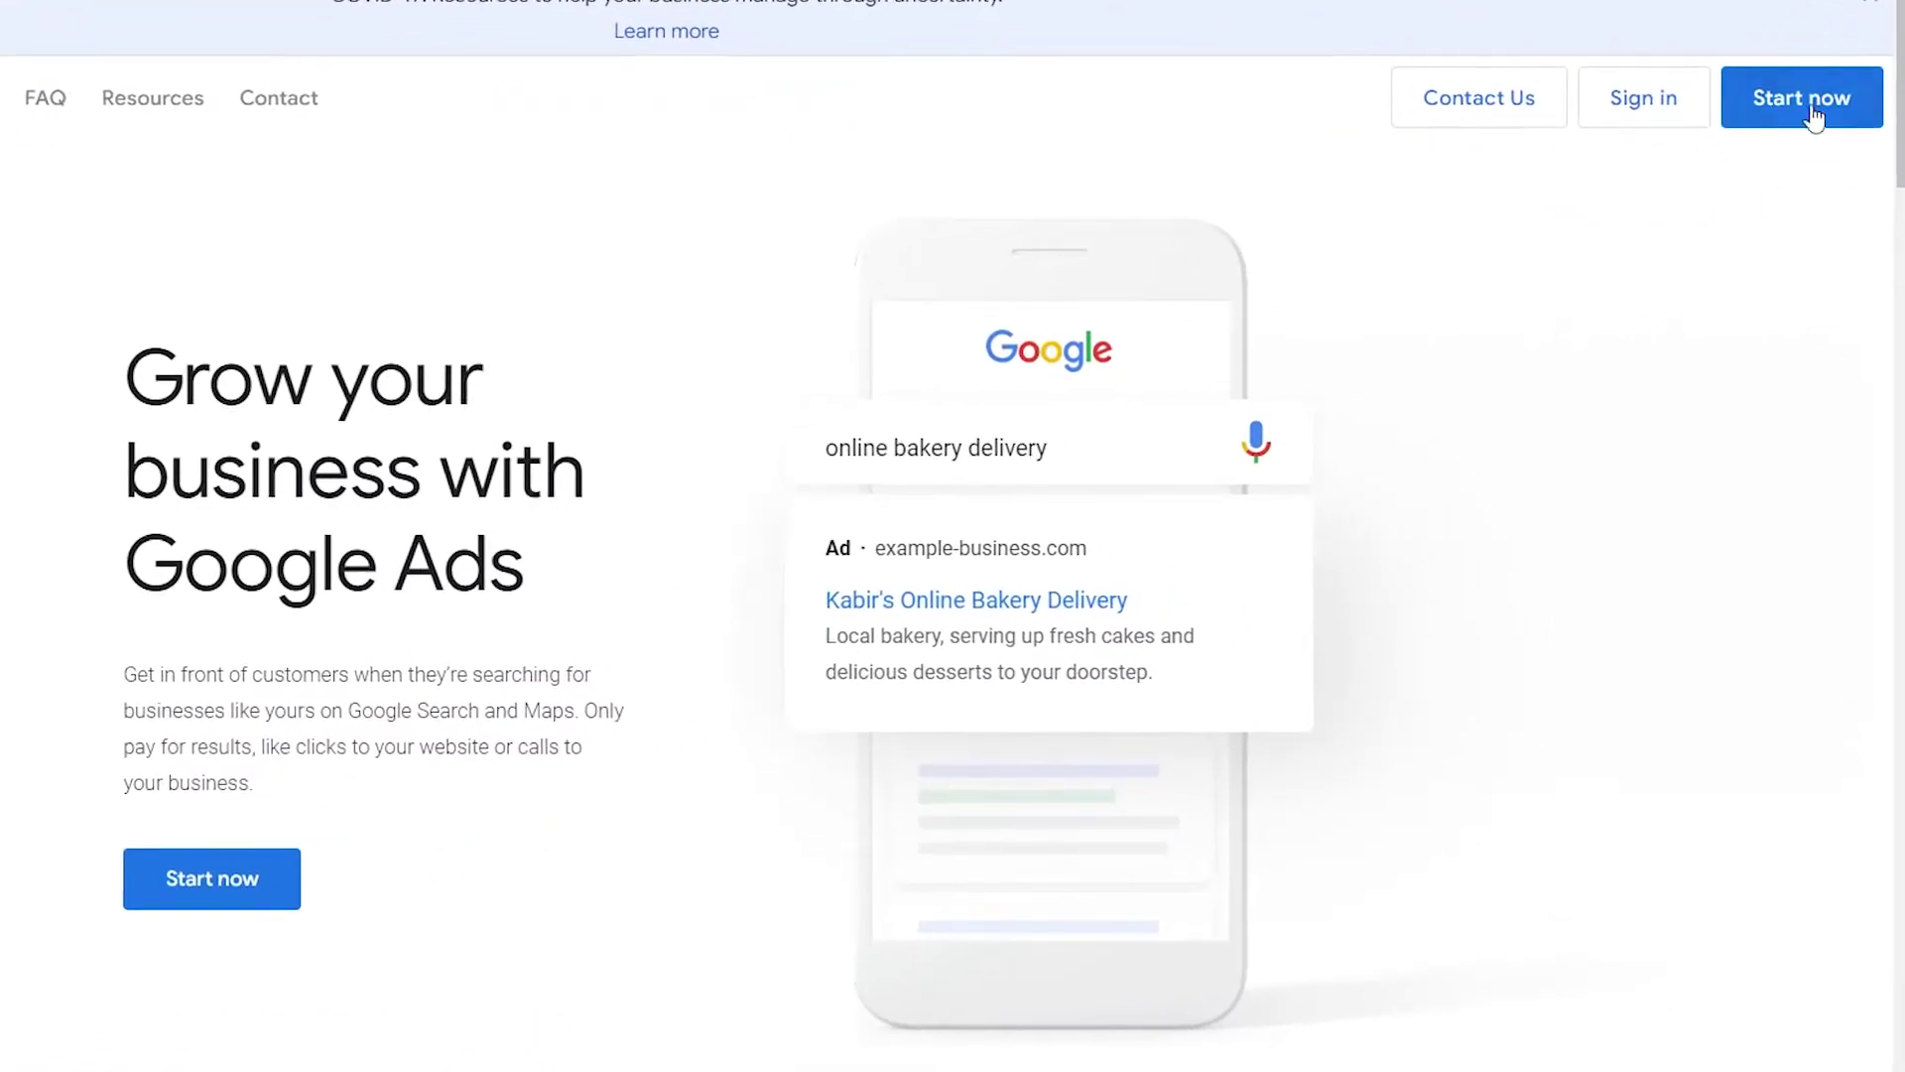
left_click(1810, 119)
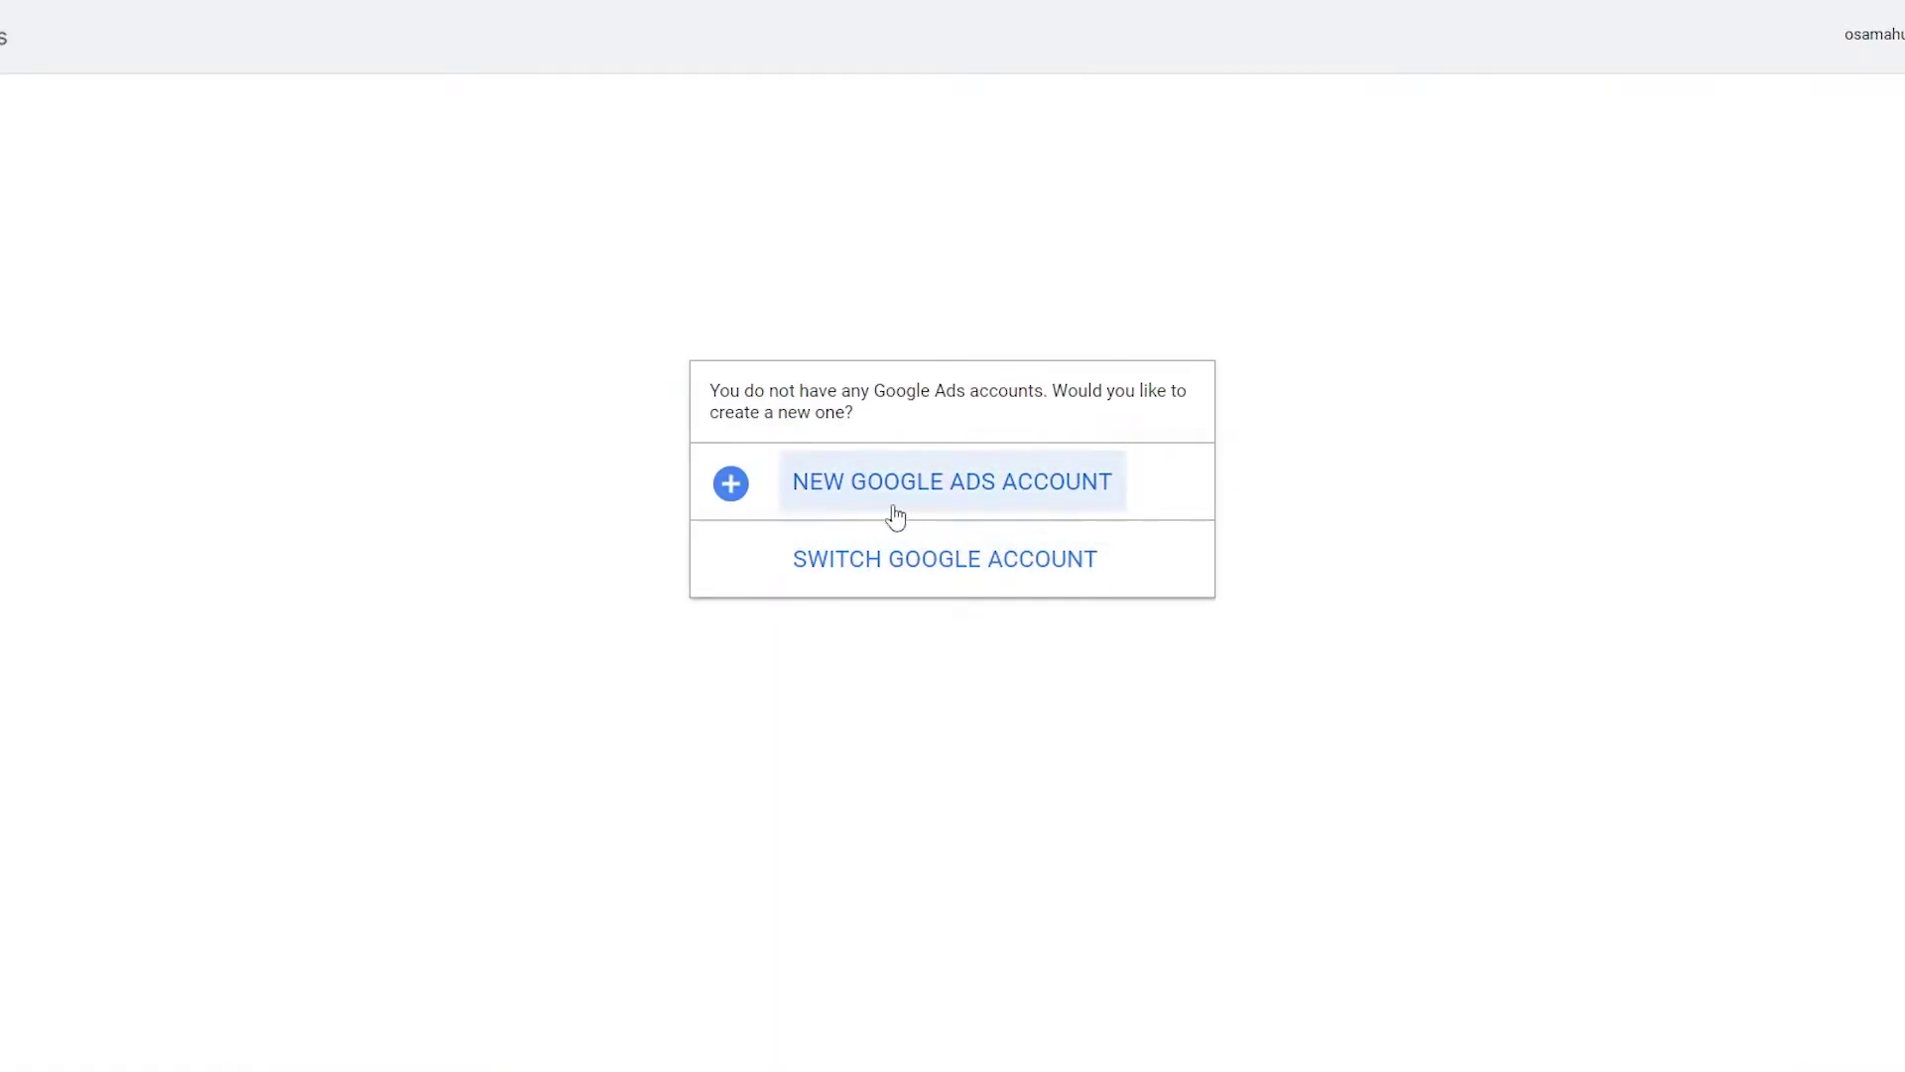
left_click(944, 484)
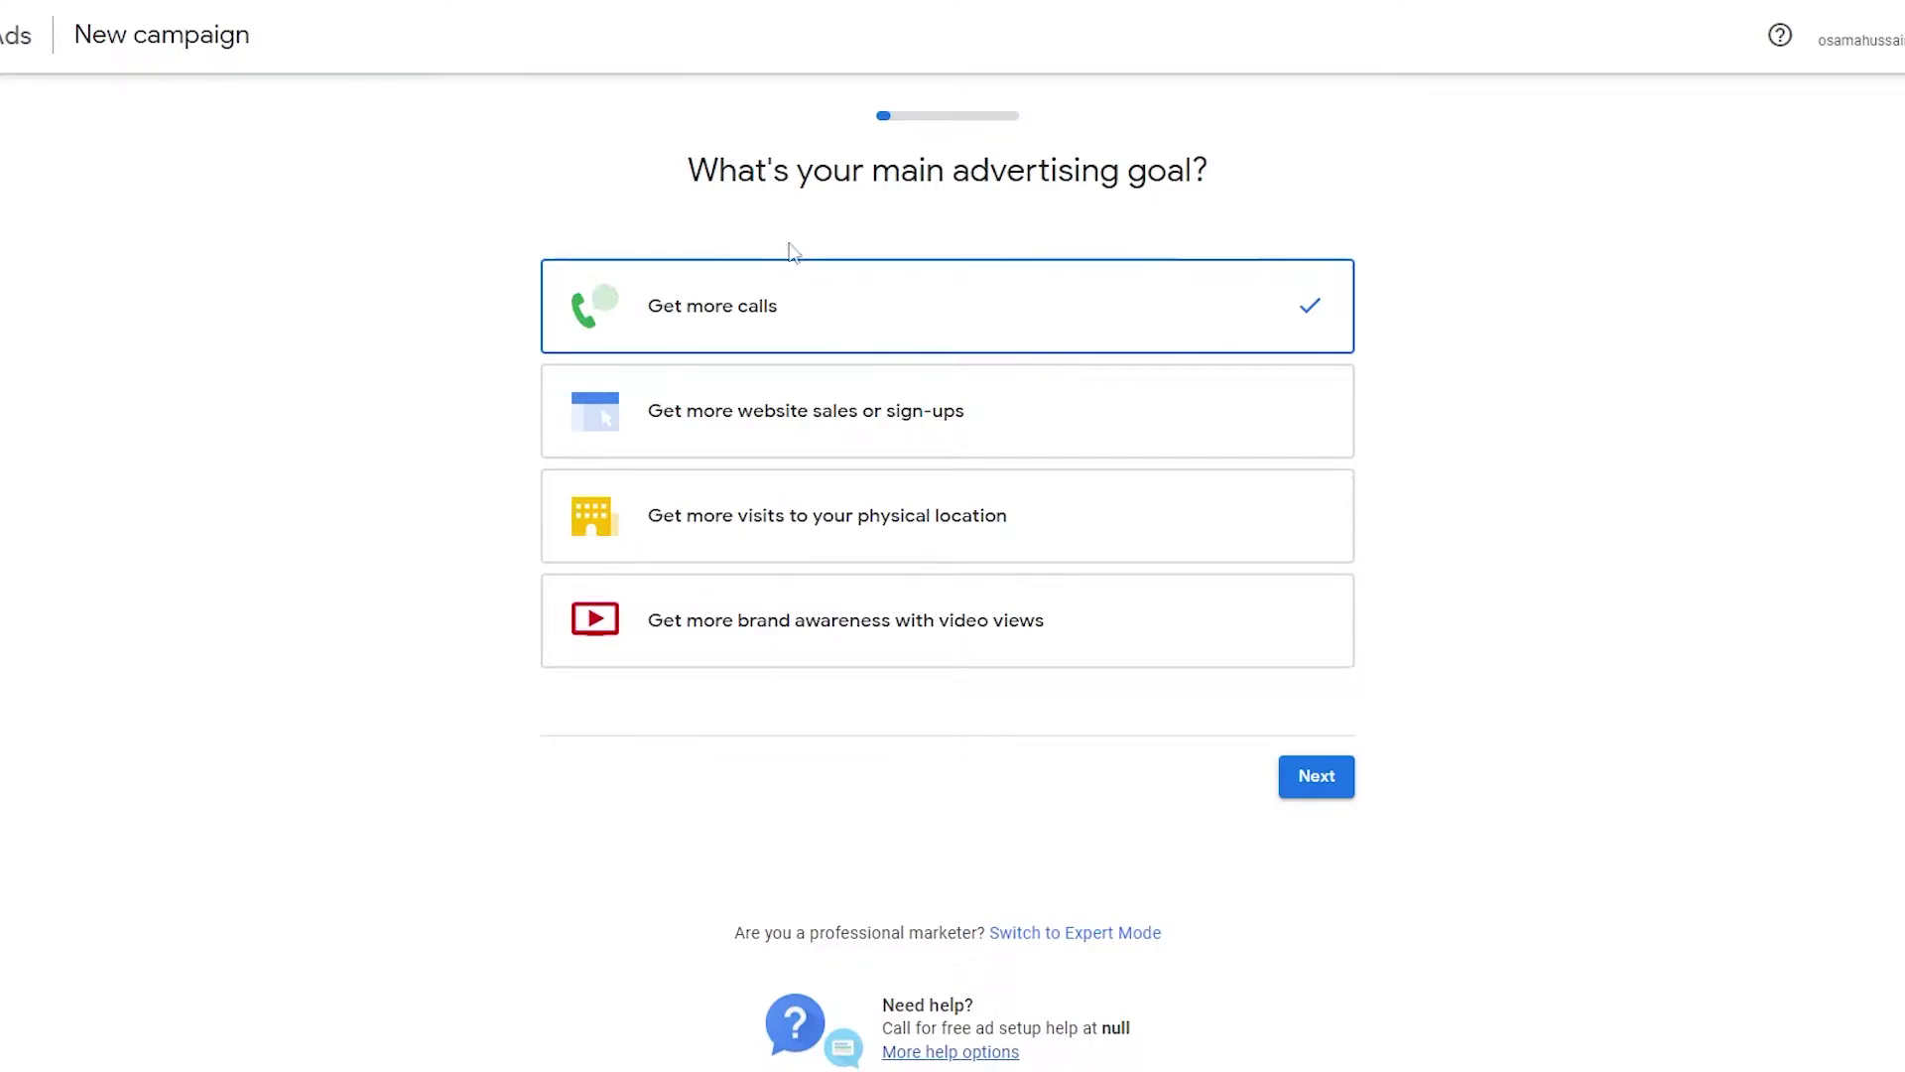
- Switch the new campaign setup to Expert Mode instead of choosing a main advertising goal
left_click_drag(715, 172, 1885, 181)
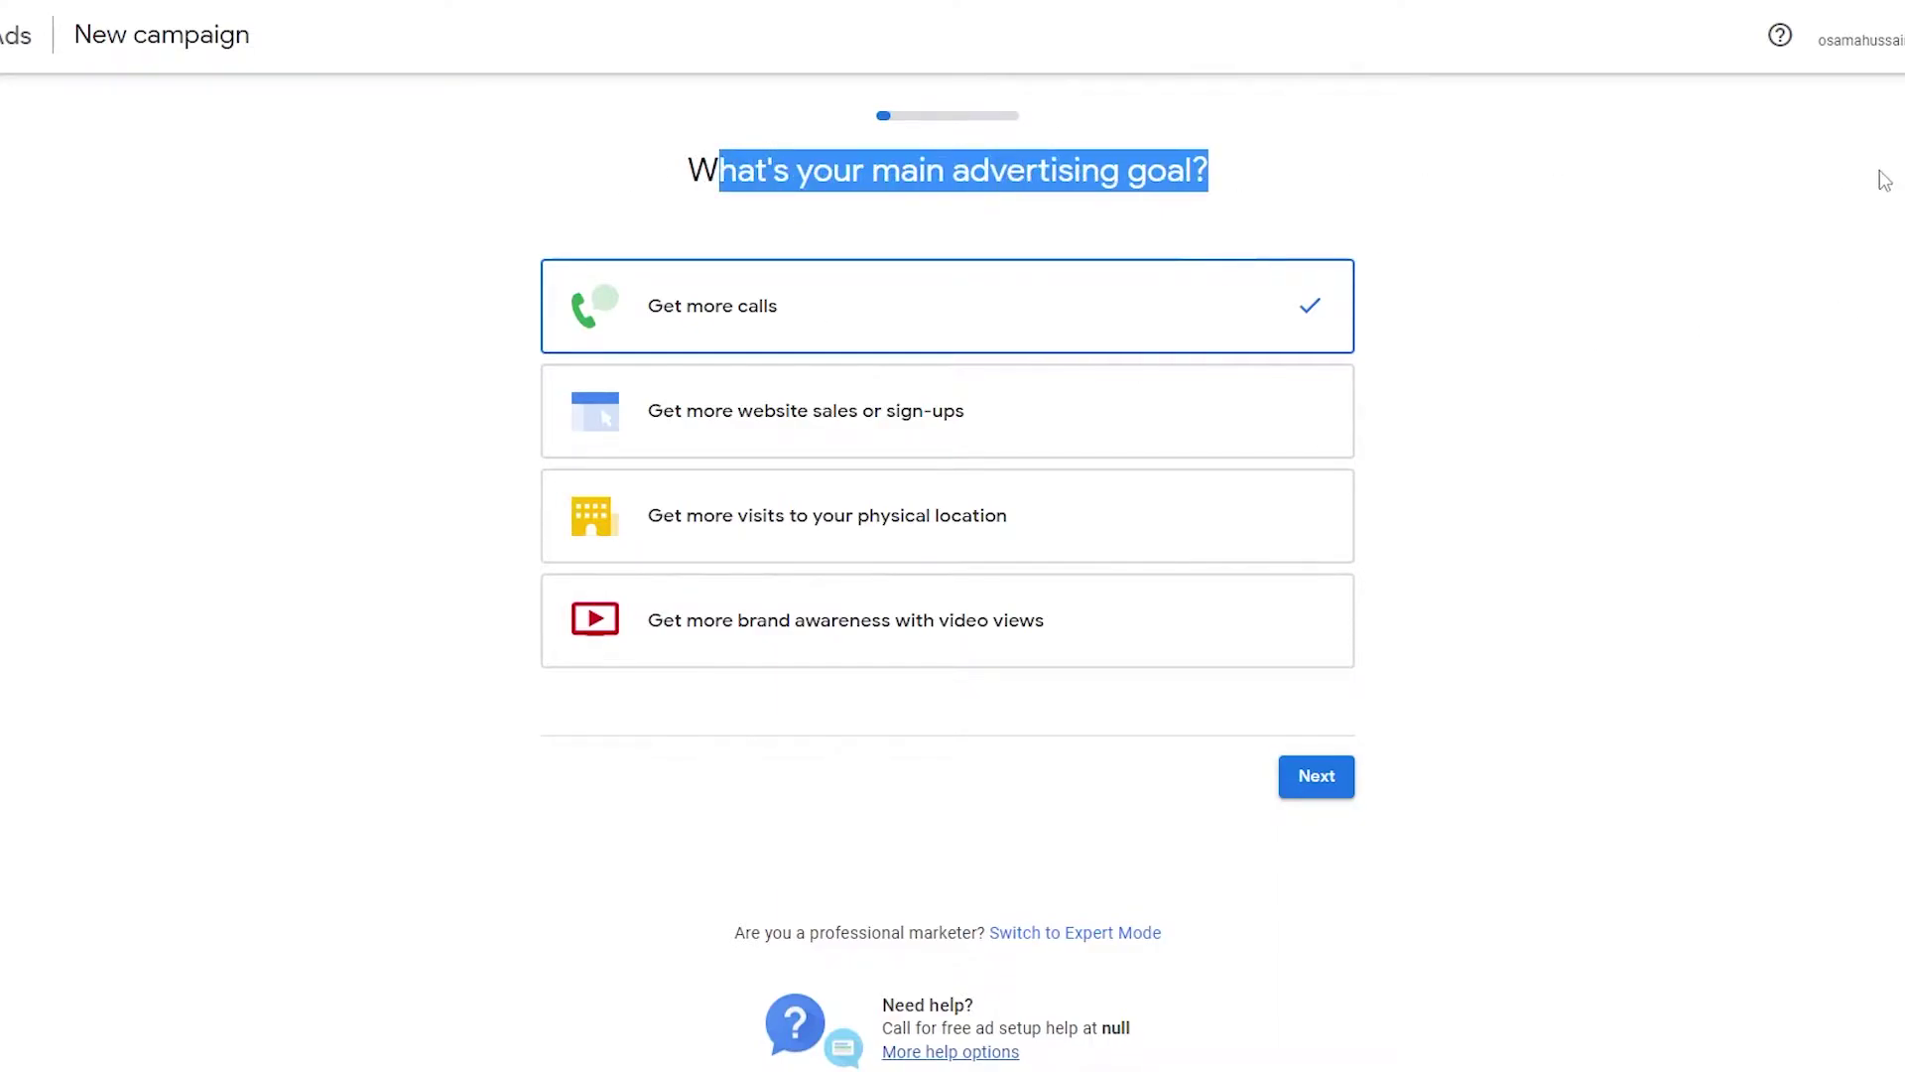
left_click(1690, 468)
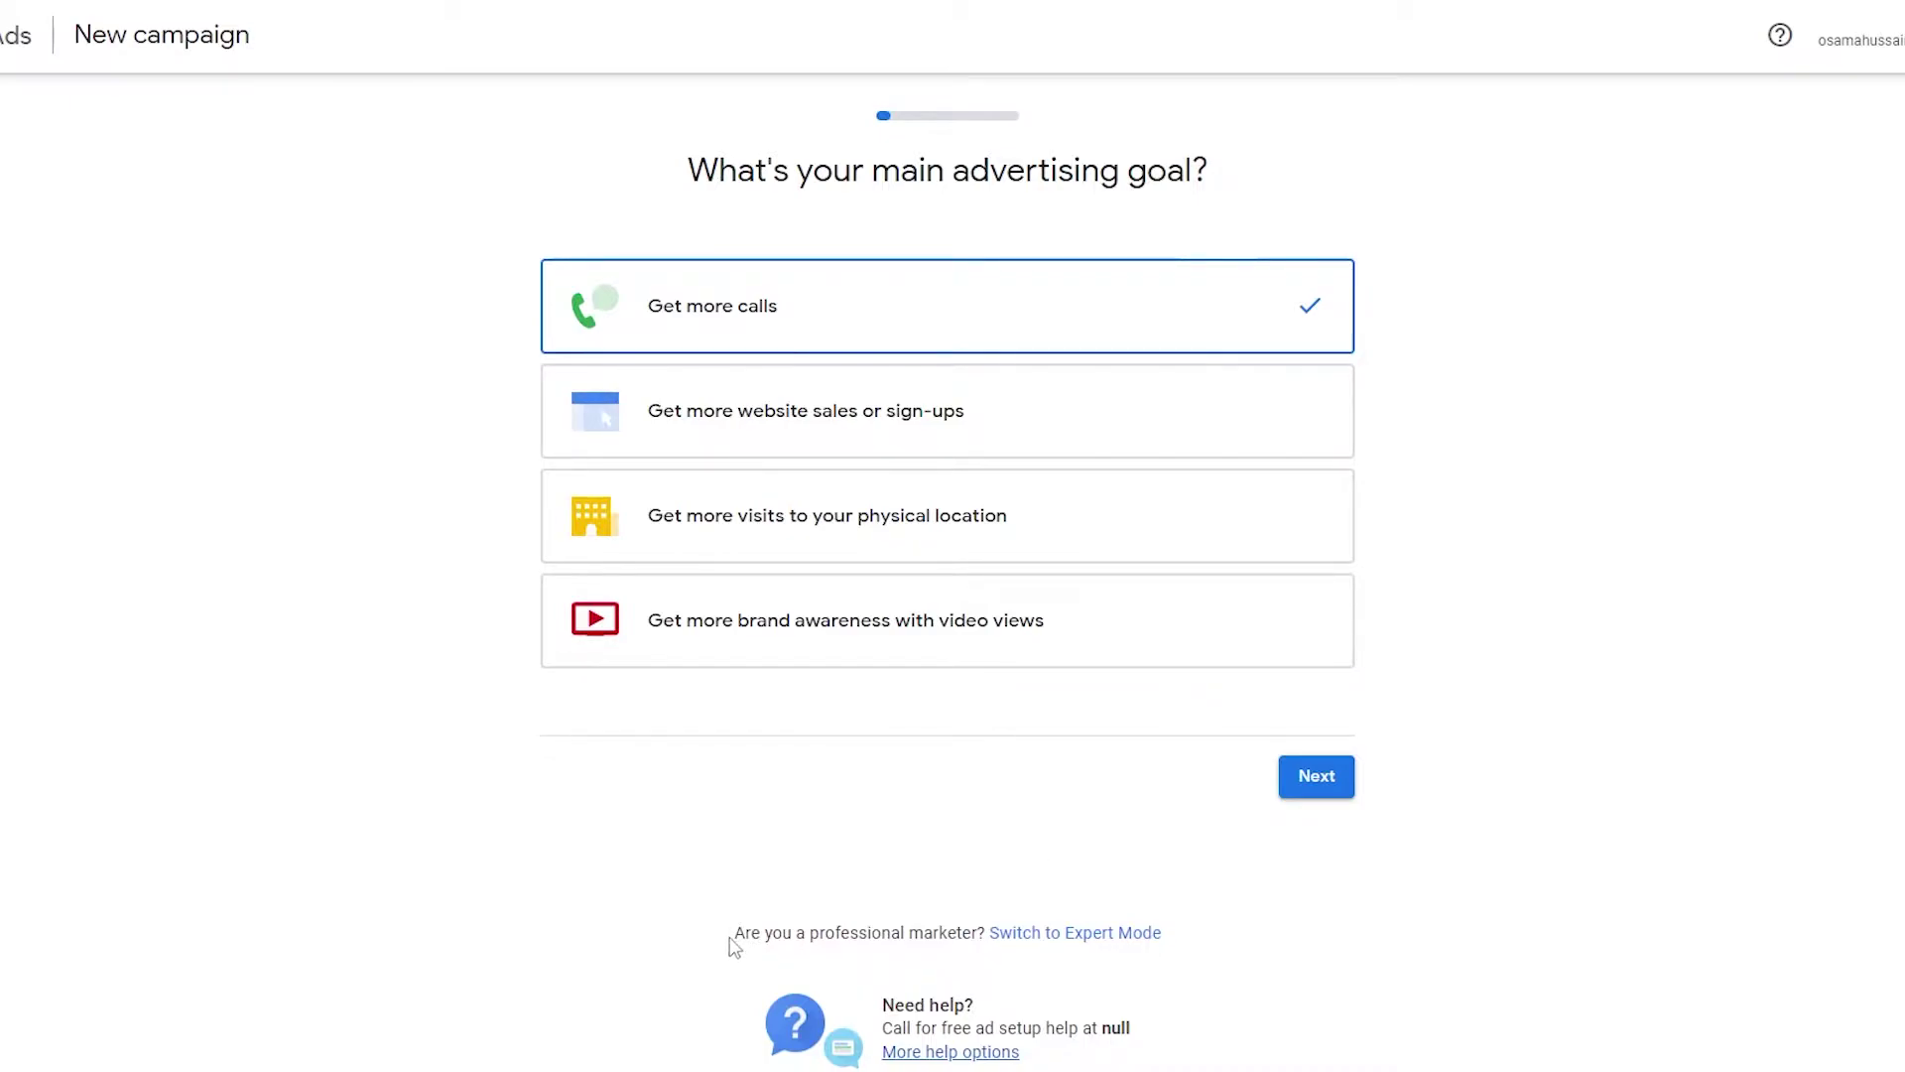
left_click_drag(730, 939, 1178, 940)
left_click(1248, 920)
right_click(1108, 935)
left_click(950, 841)
left_click(1120, 943)
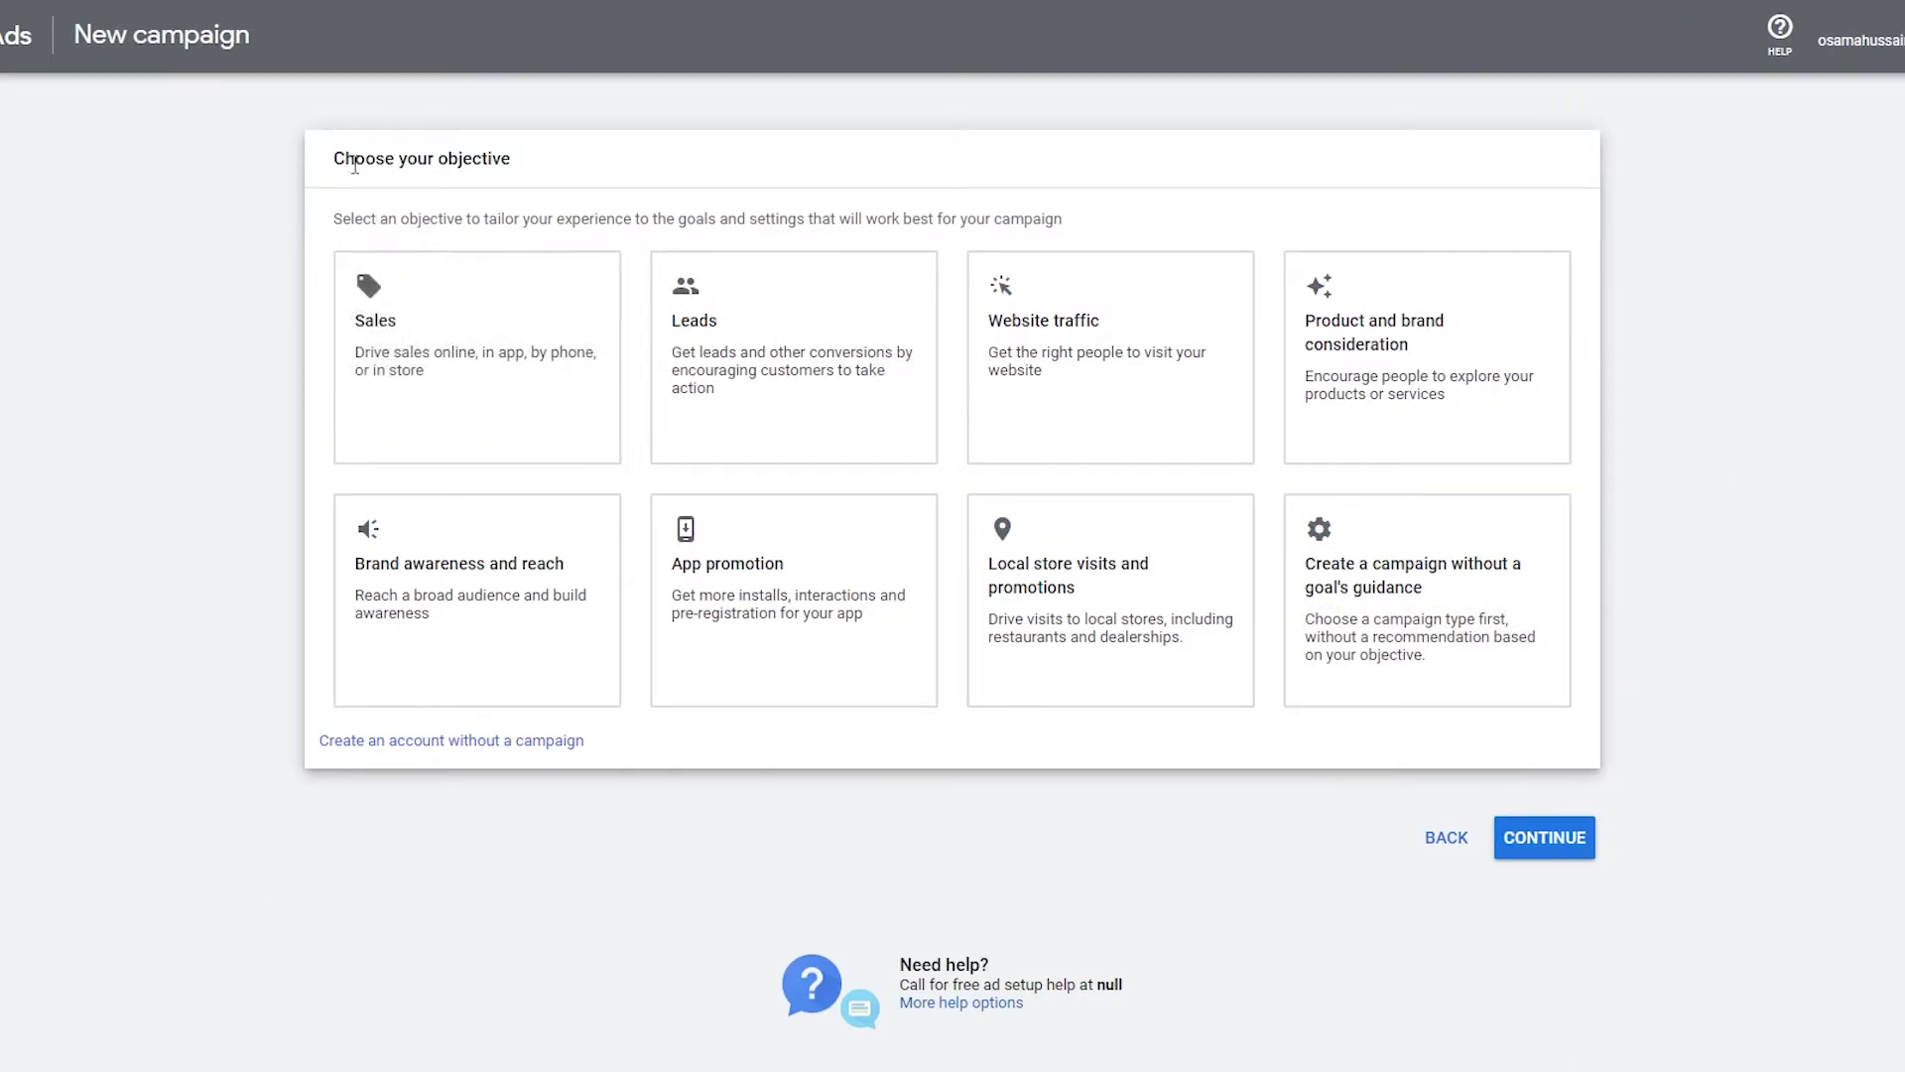
- Choose Website traffic as the campaign objective
left_click_drag(343, 162, 514, 154)
left_click(533, 165)
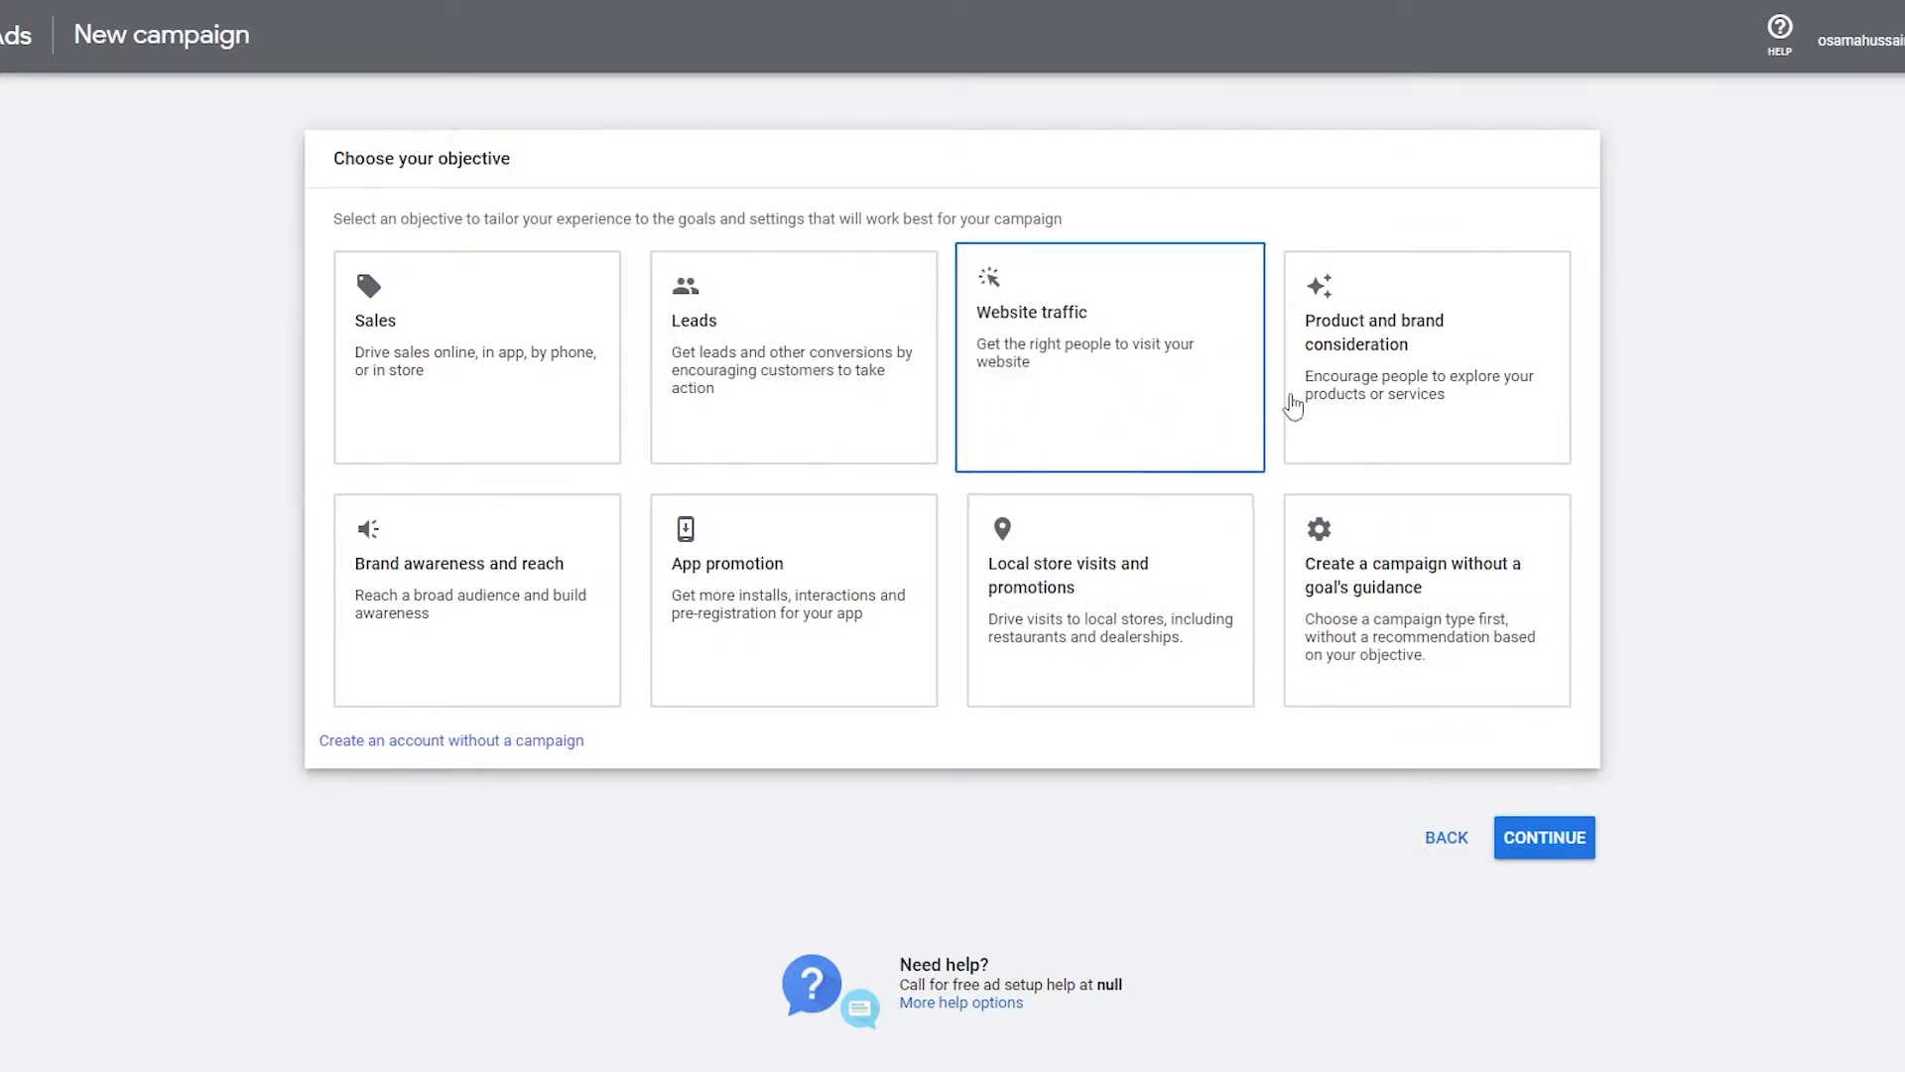
left_click(1199, 370)
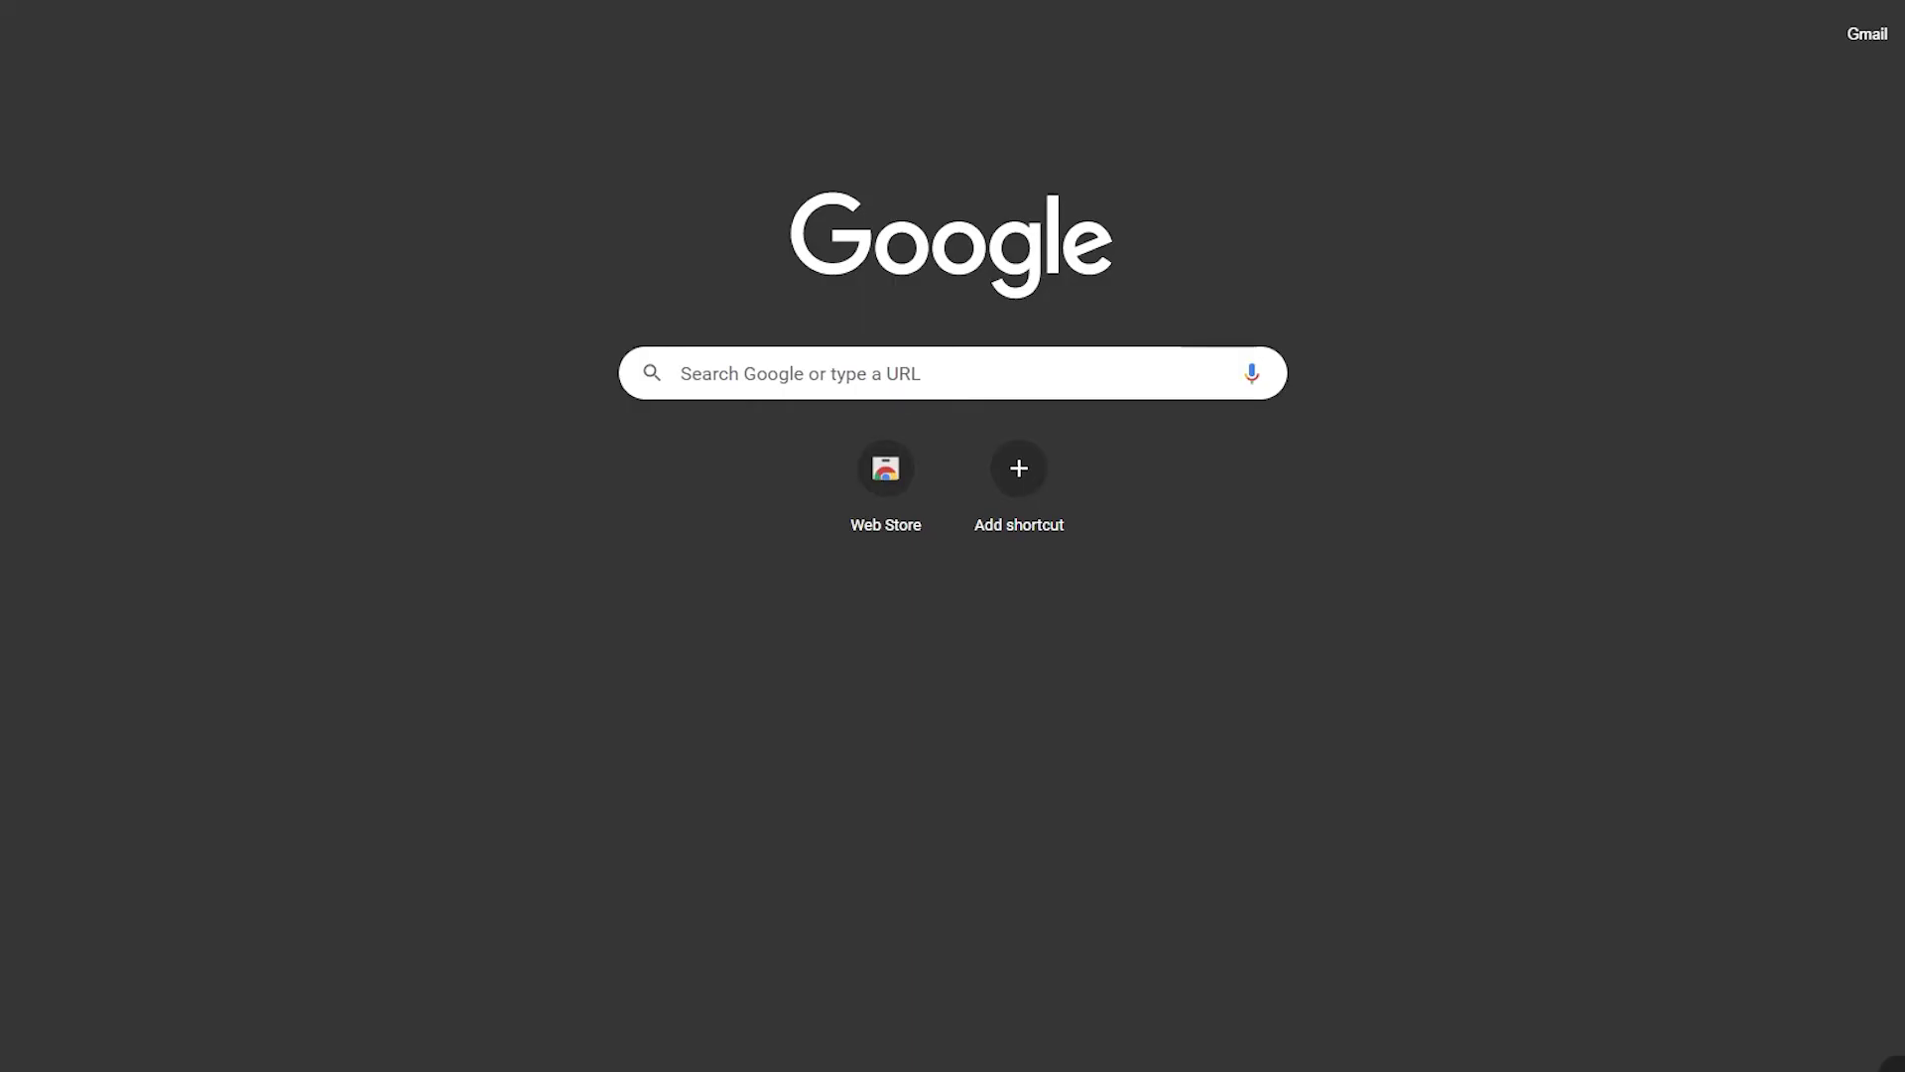
- Search Google for "watches" and examine how search ads appear among the results
key("ctrl+l")
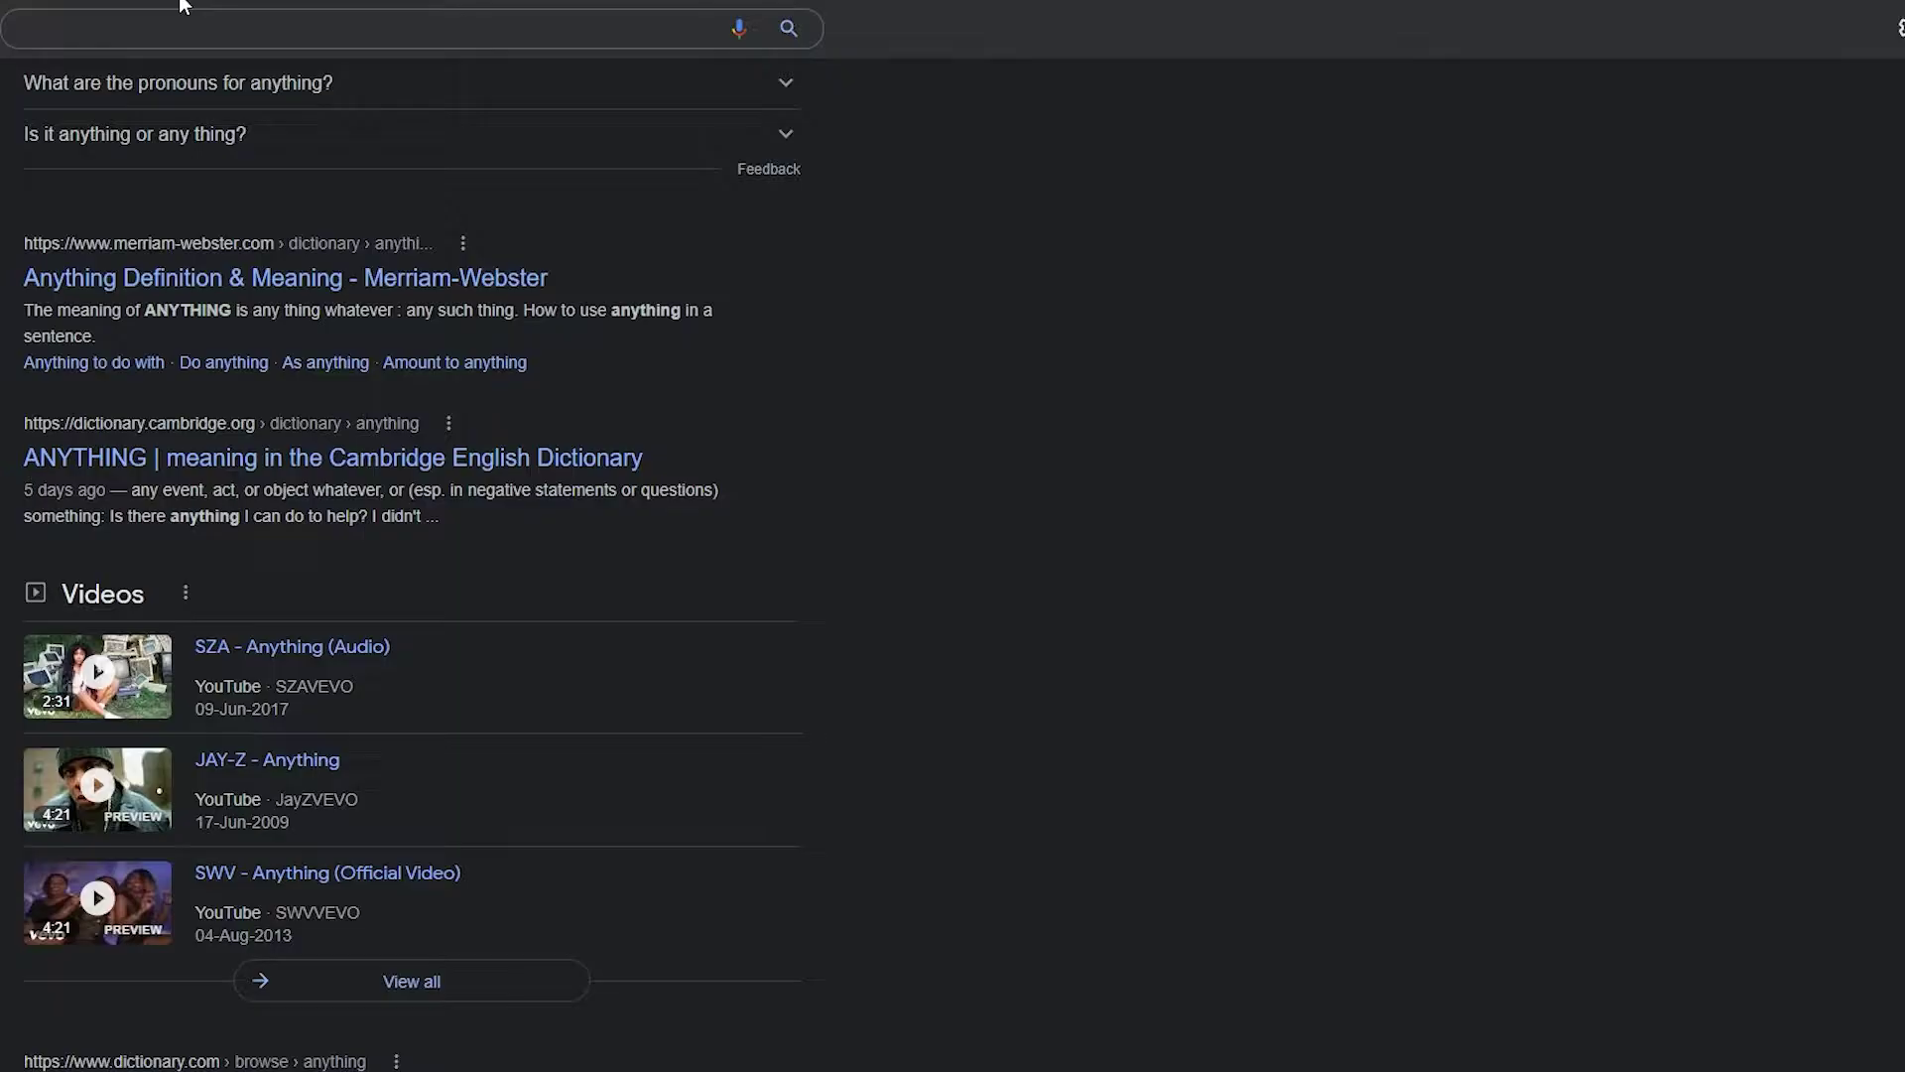
type("w")
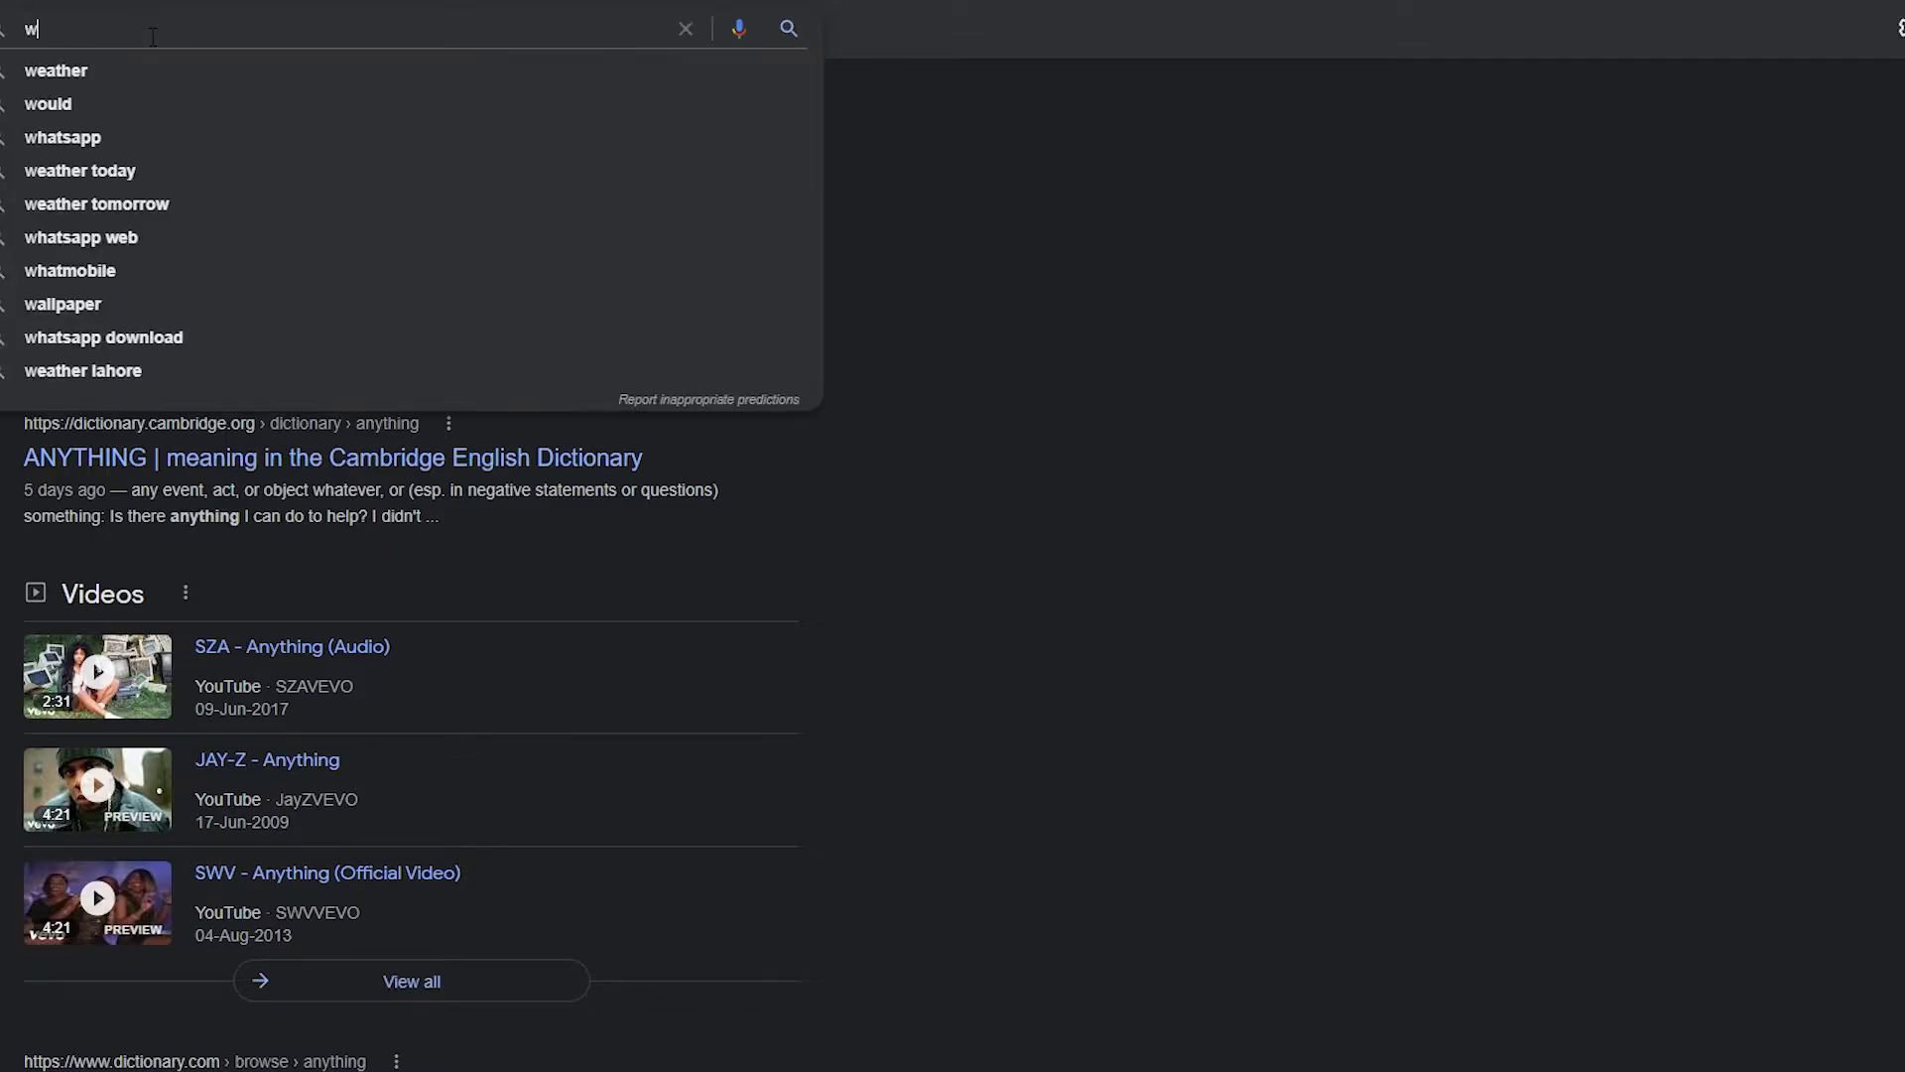
type("at")
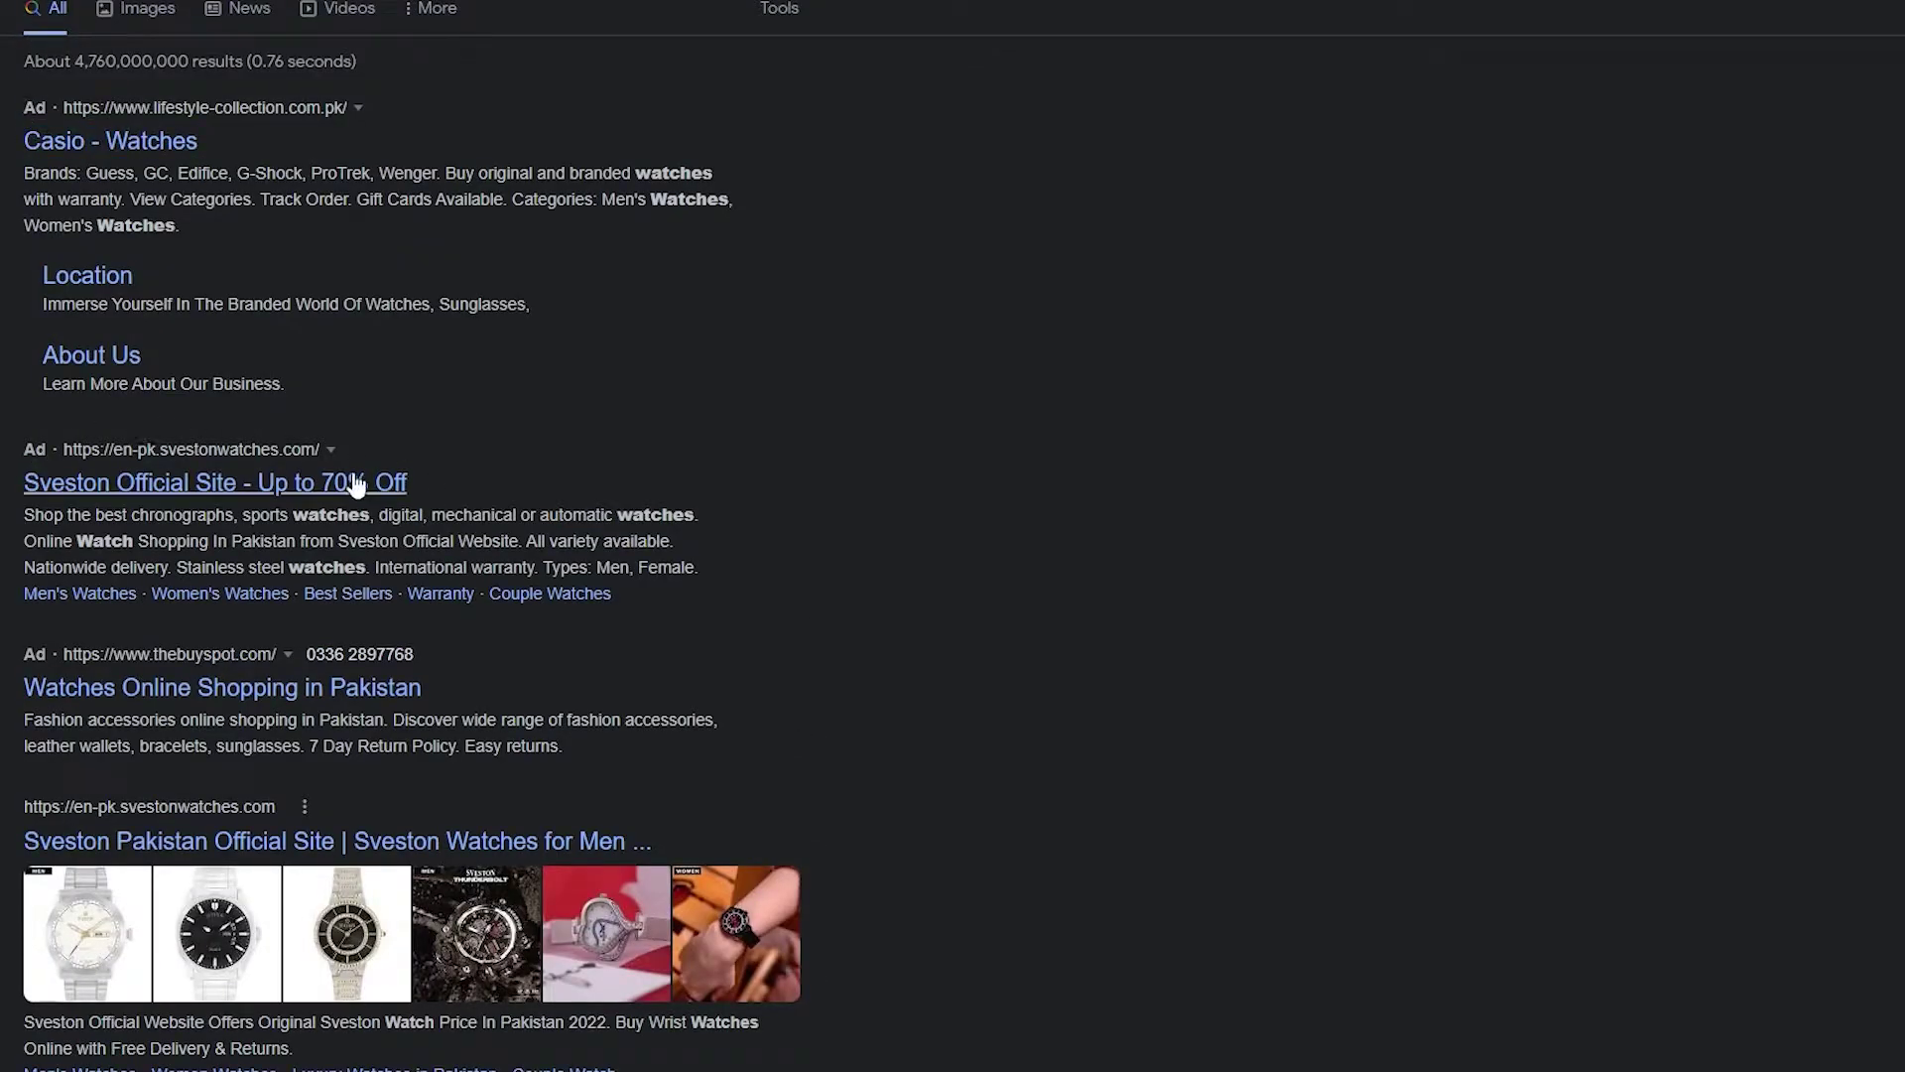
scroll(14, 571, "down", 1)
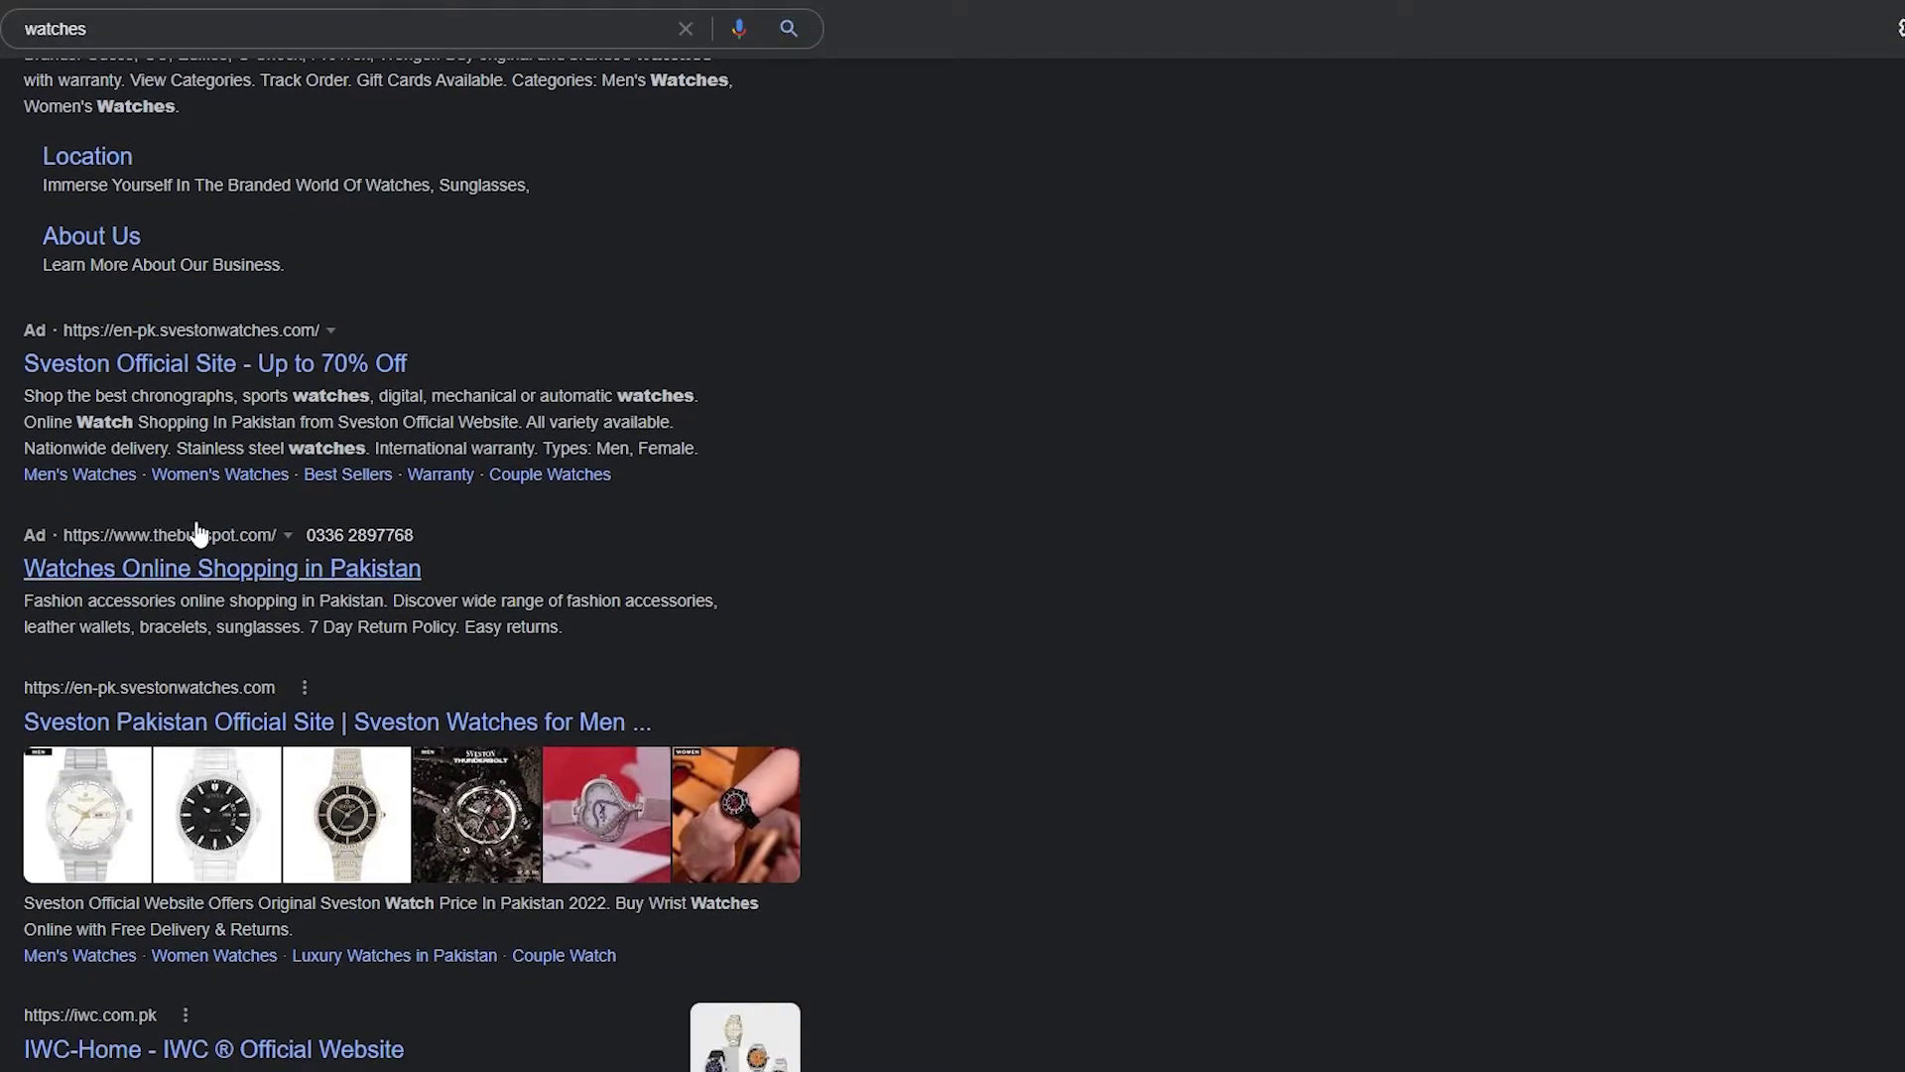
scroll(195, 532, "down", 4)
scroll(336, 794, "down", 1)
scroll(335, 793, "up", 8)
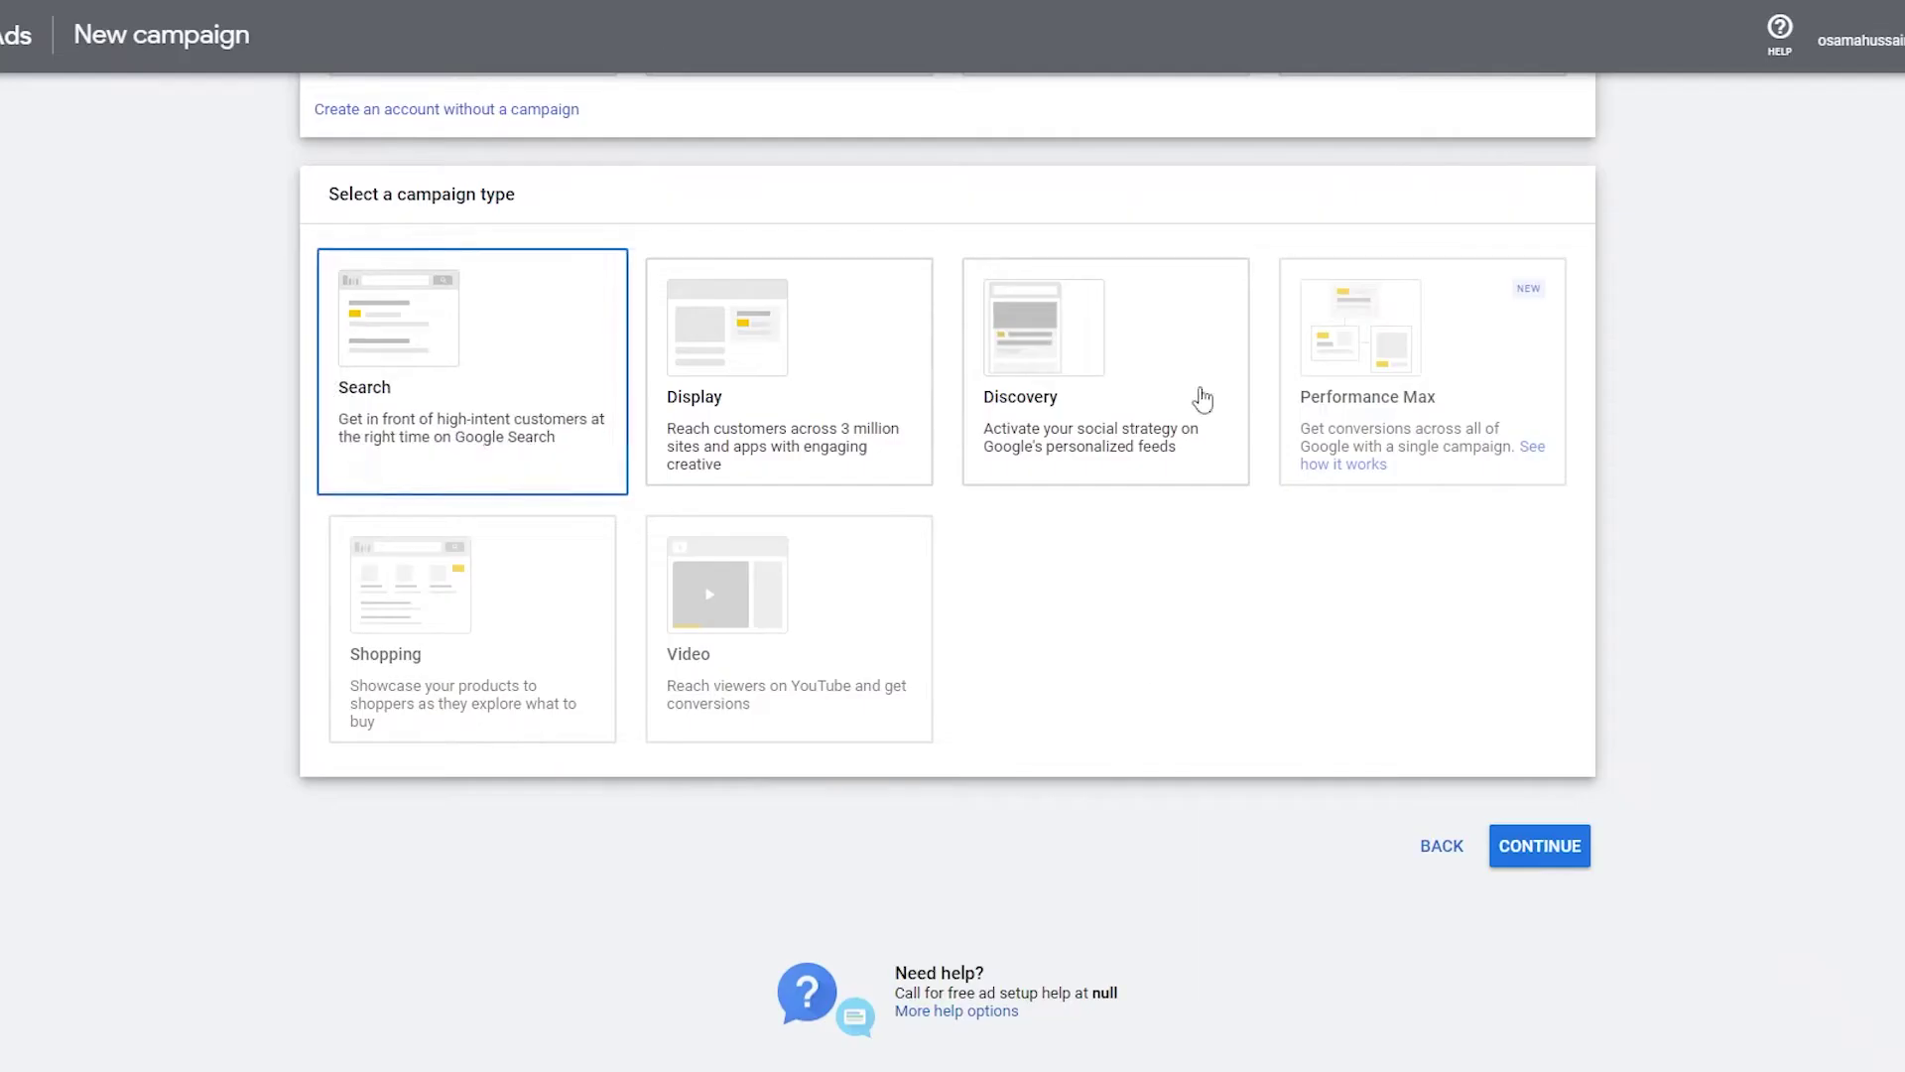
- Switch to YouTube, reload its home page and open the Respecting Naruto video to examine where display ads appear
left_click(853, 359)
left_click(972, 413)
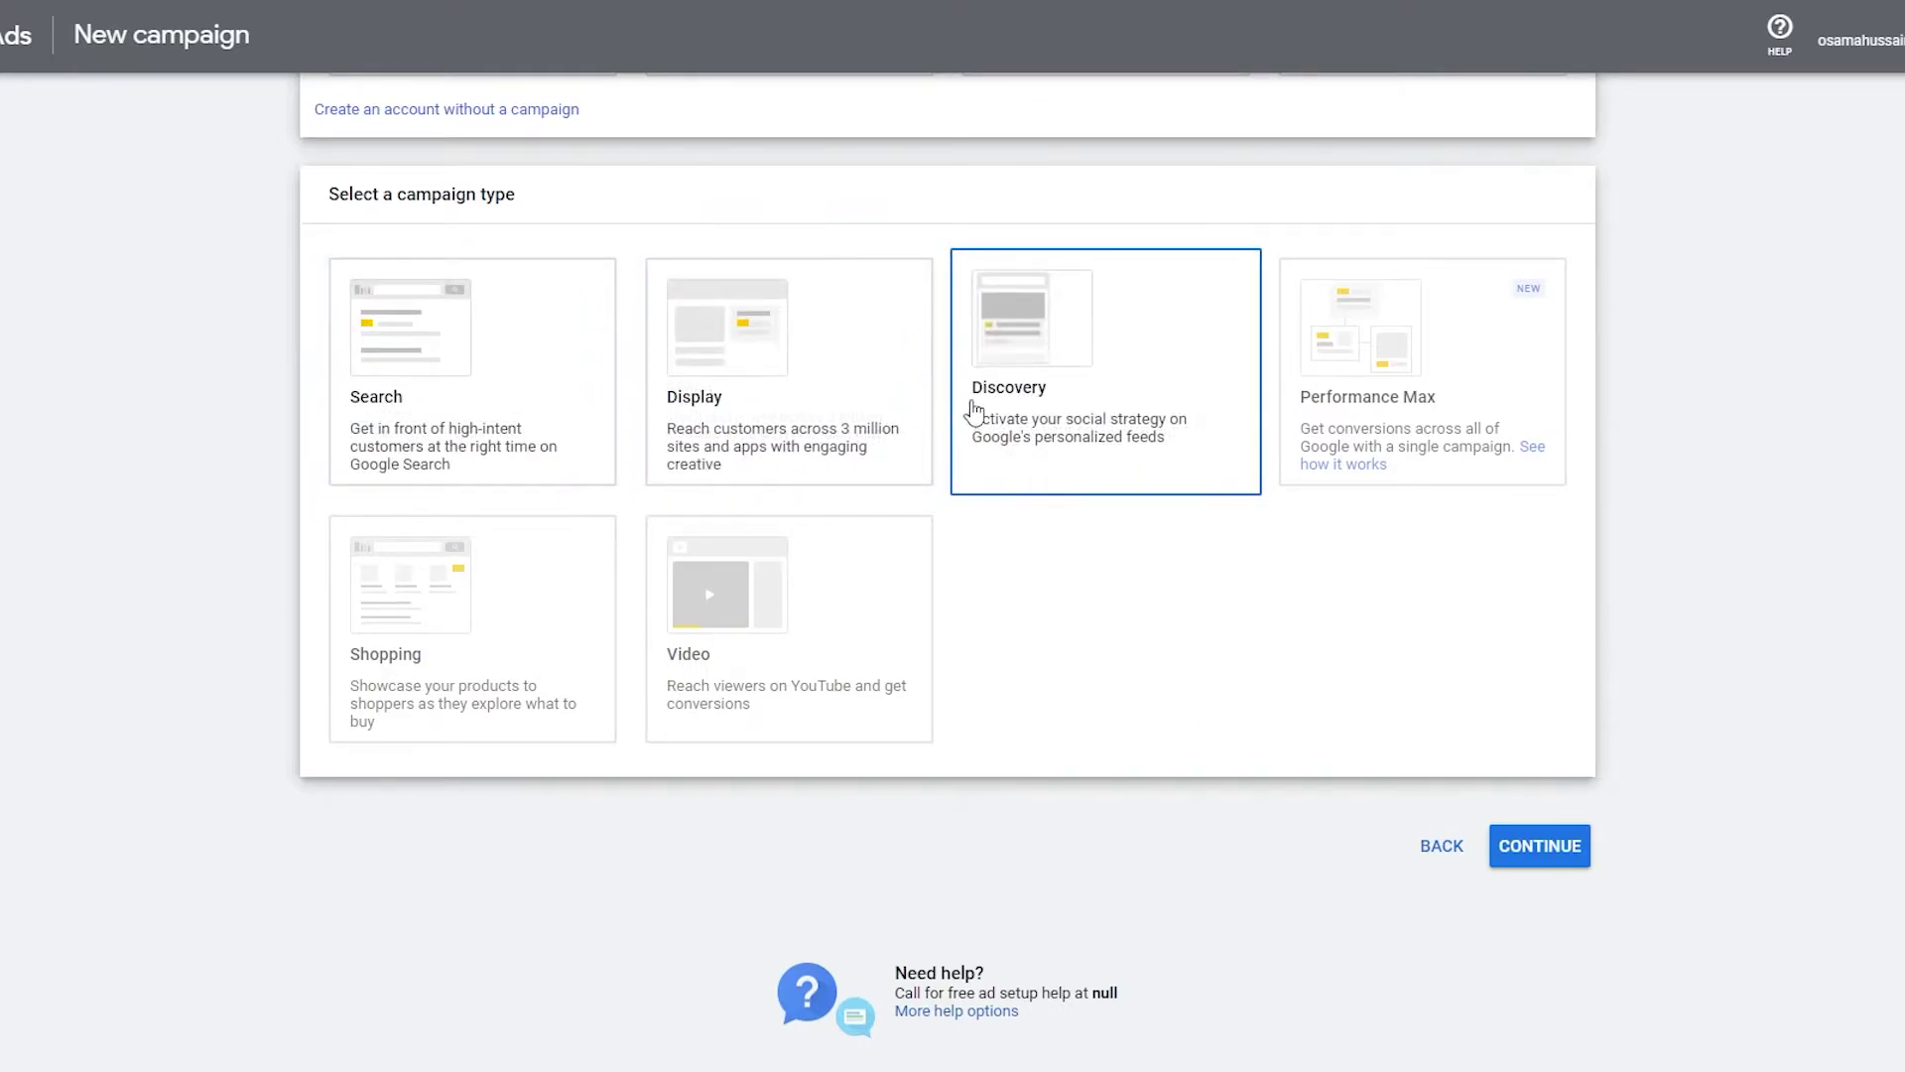
left_click(841, 374)
left_click(838, 390)
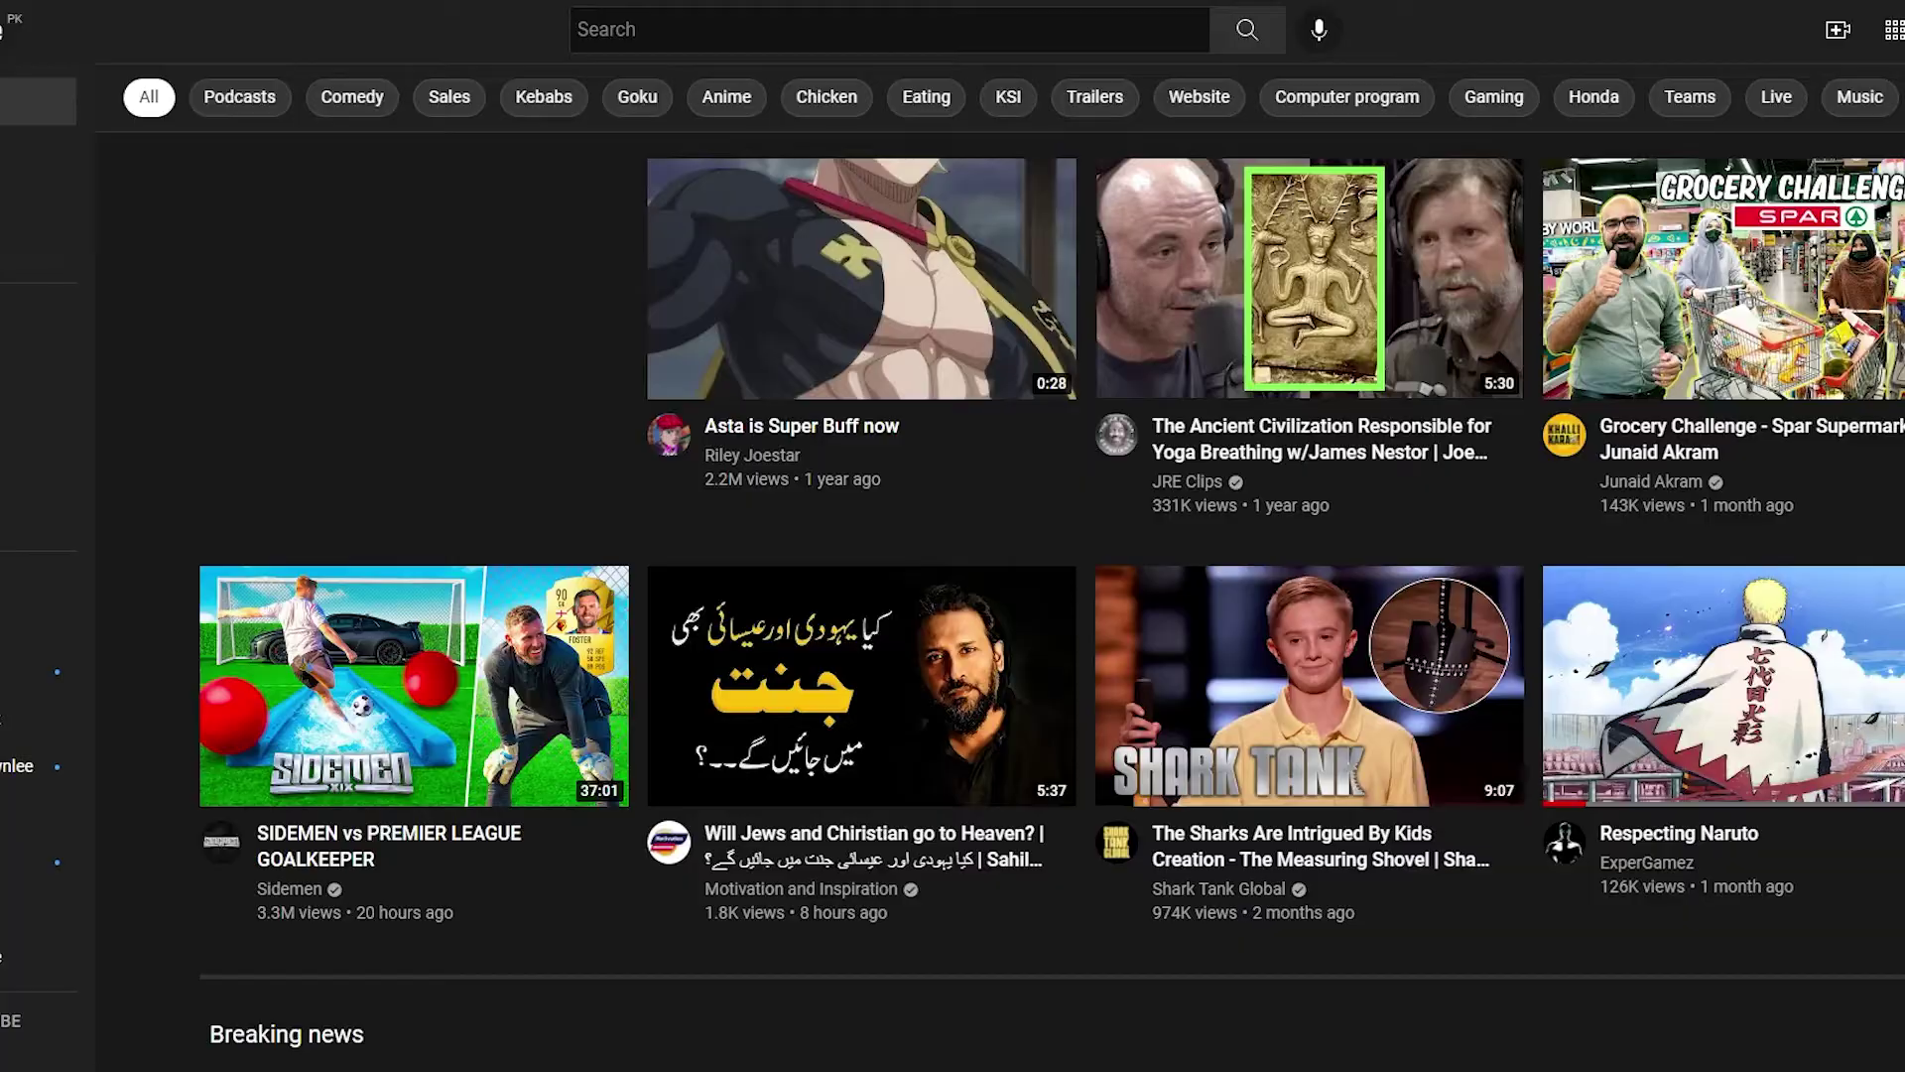
key("F5")
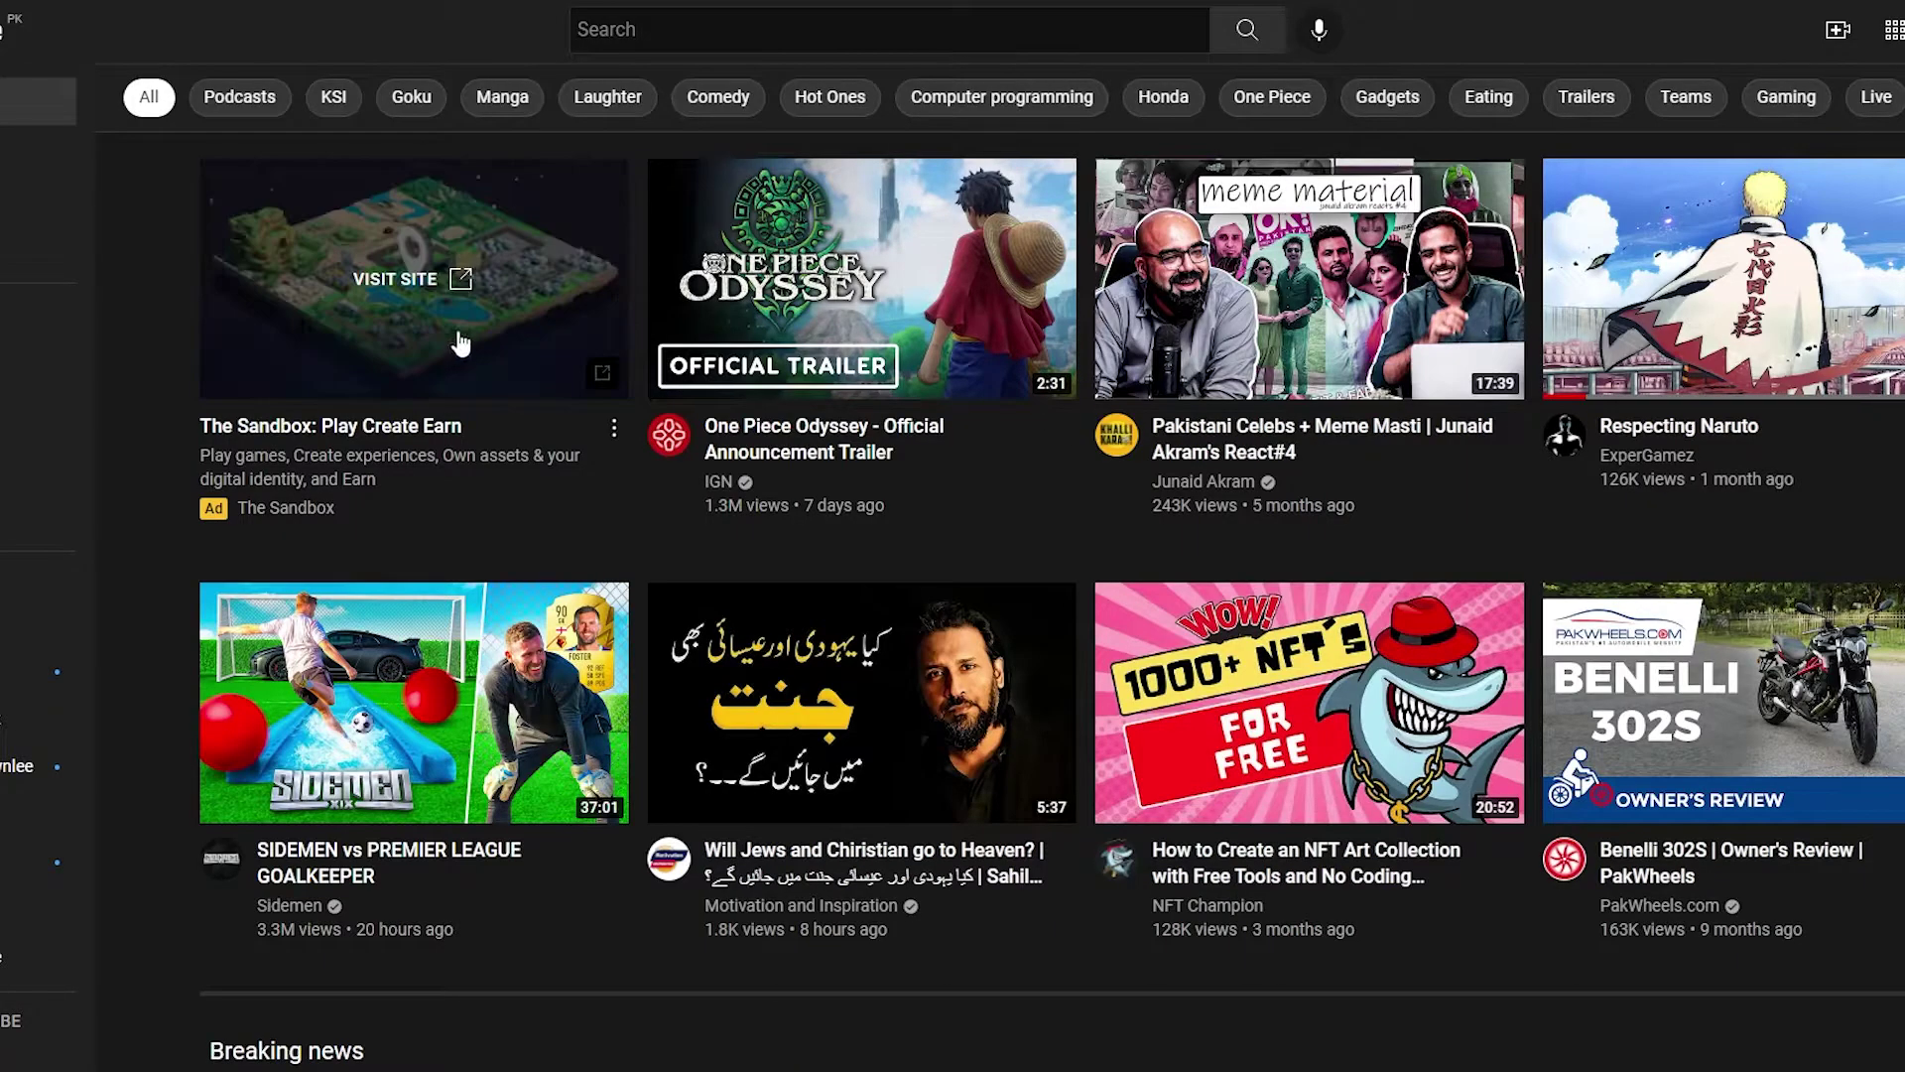
left_click(1180, 501)
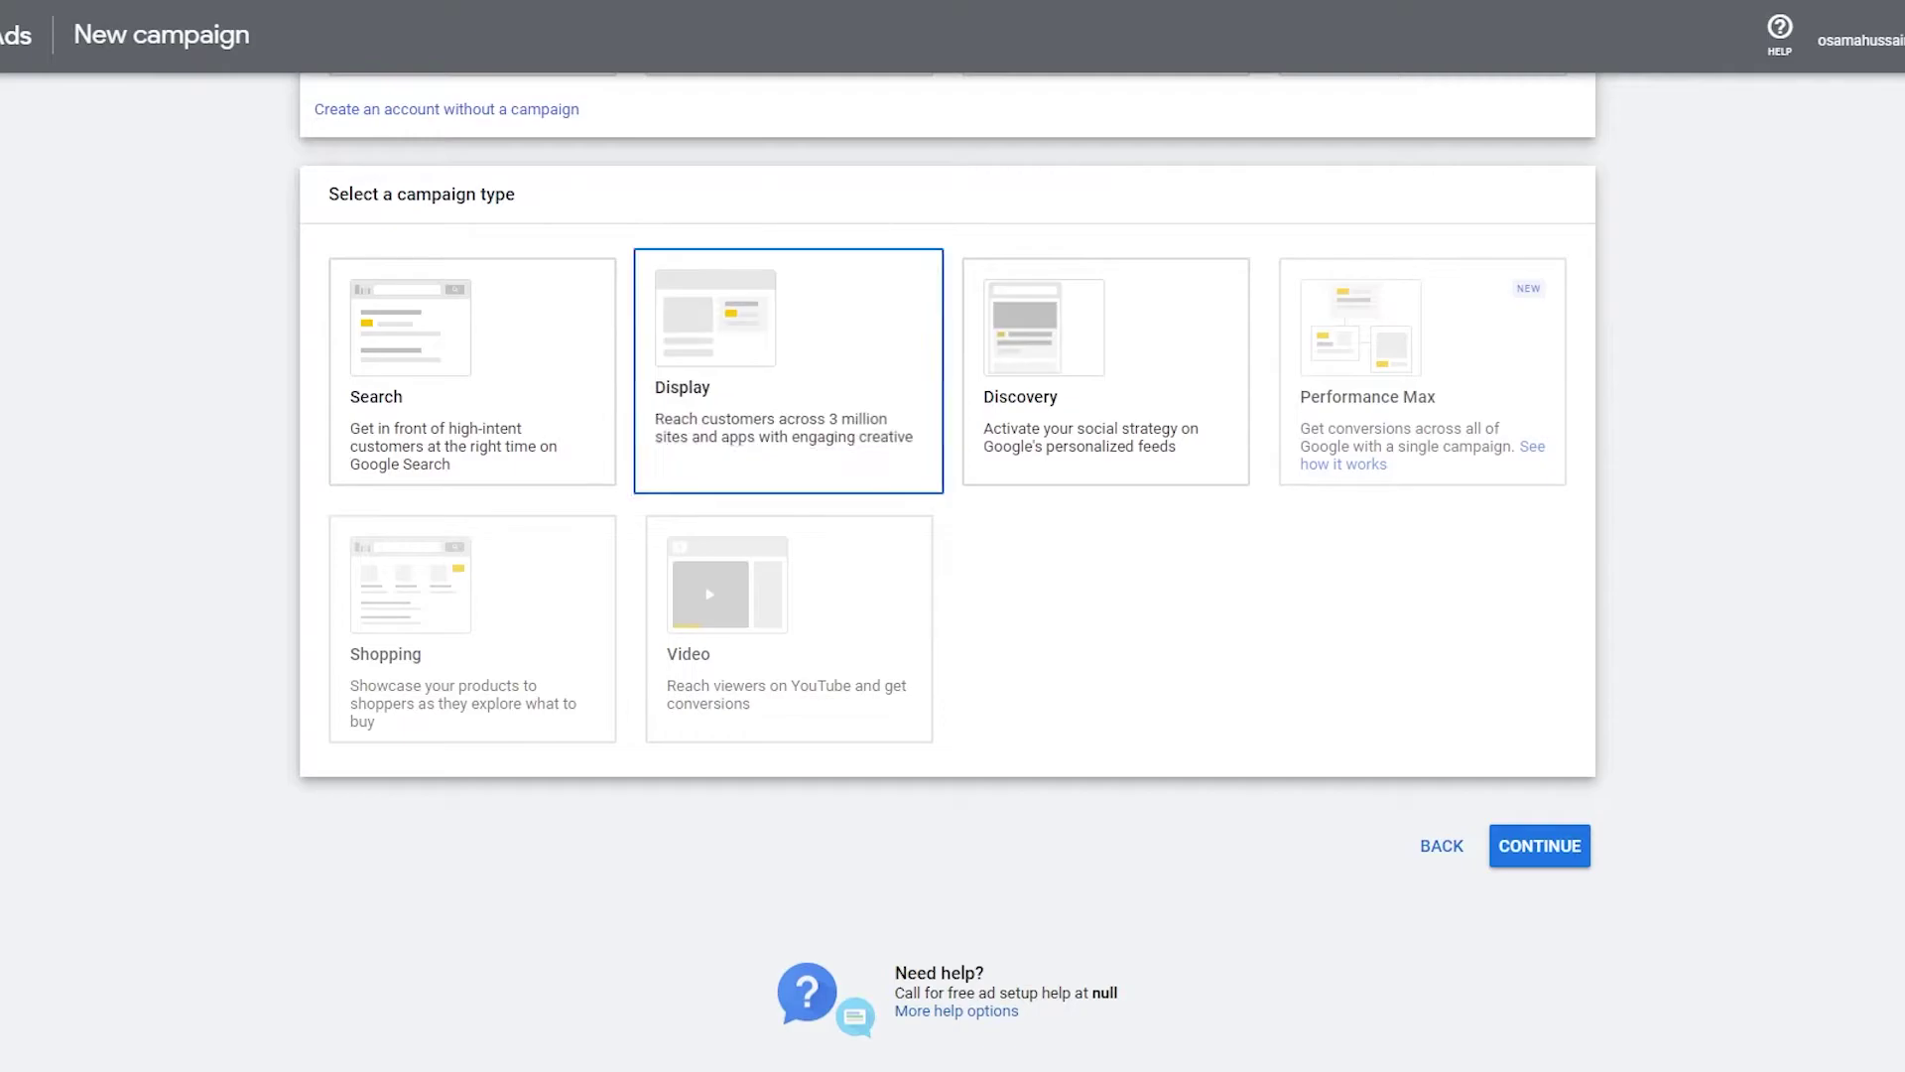
left_click(774, 387)
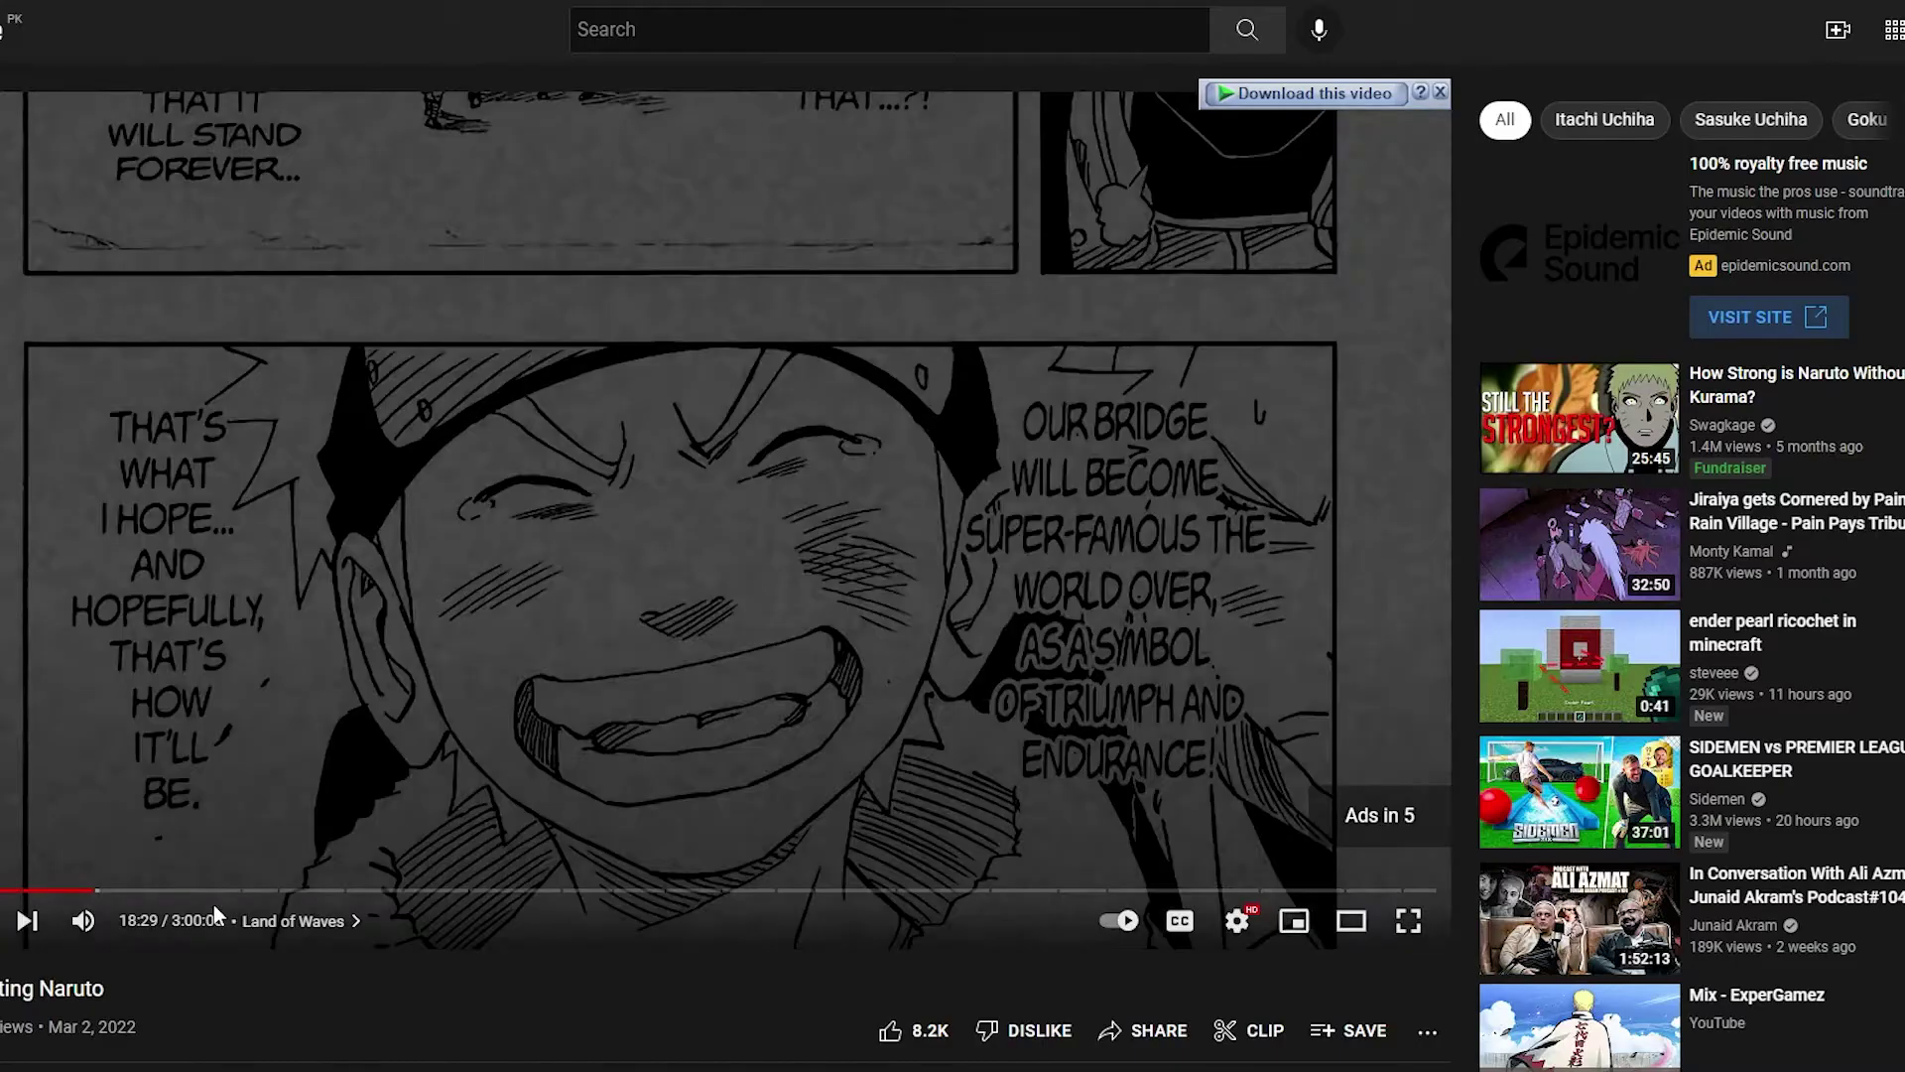
scroll(212, 903, "down", 6)
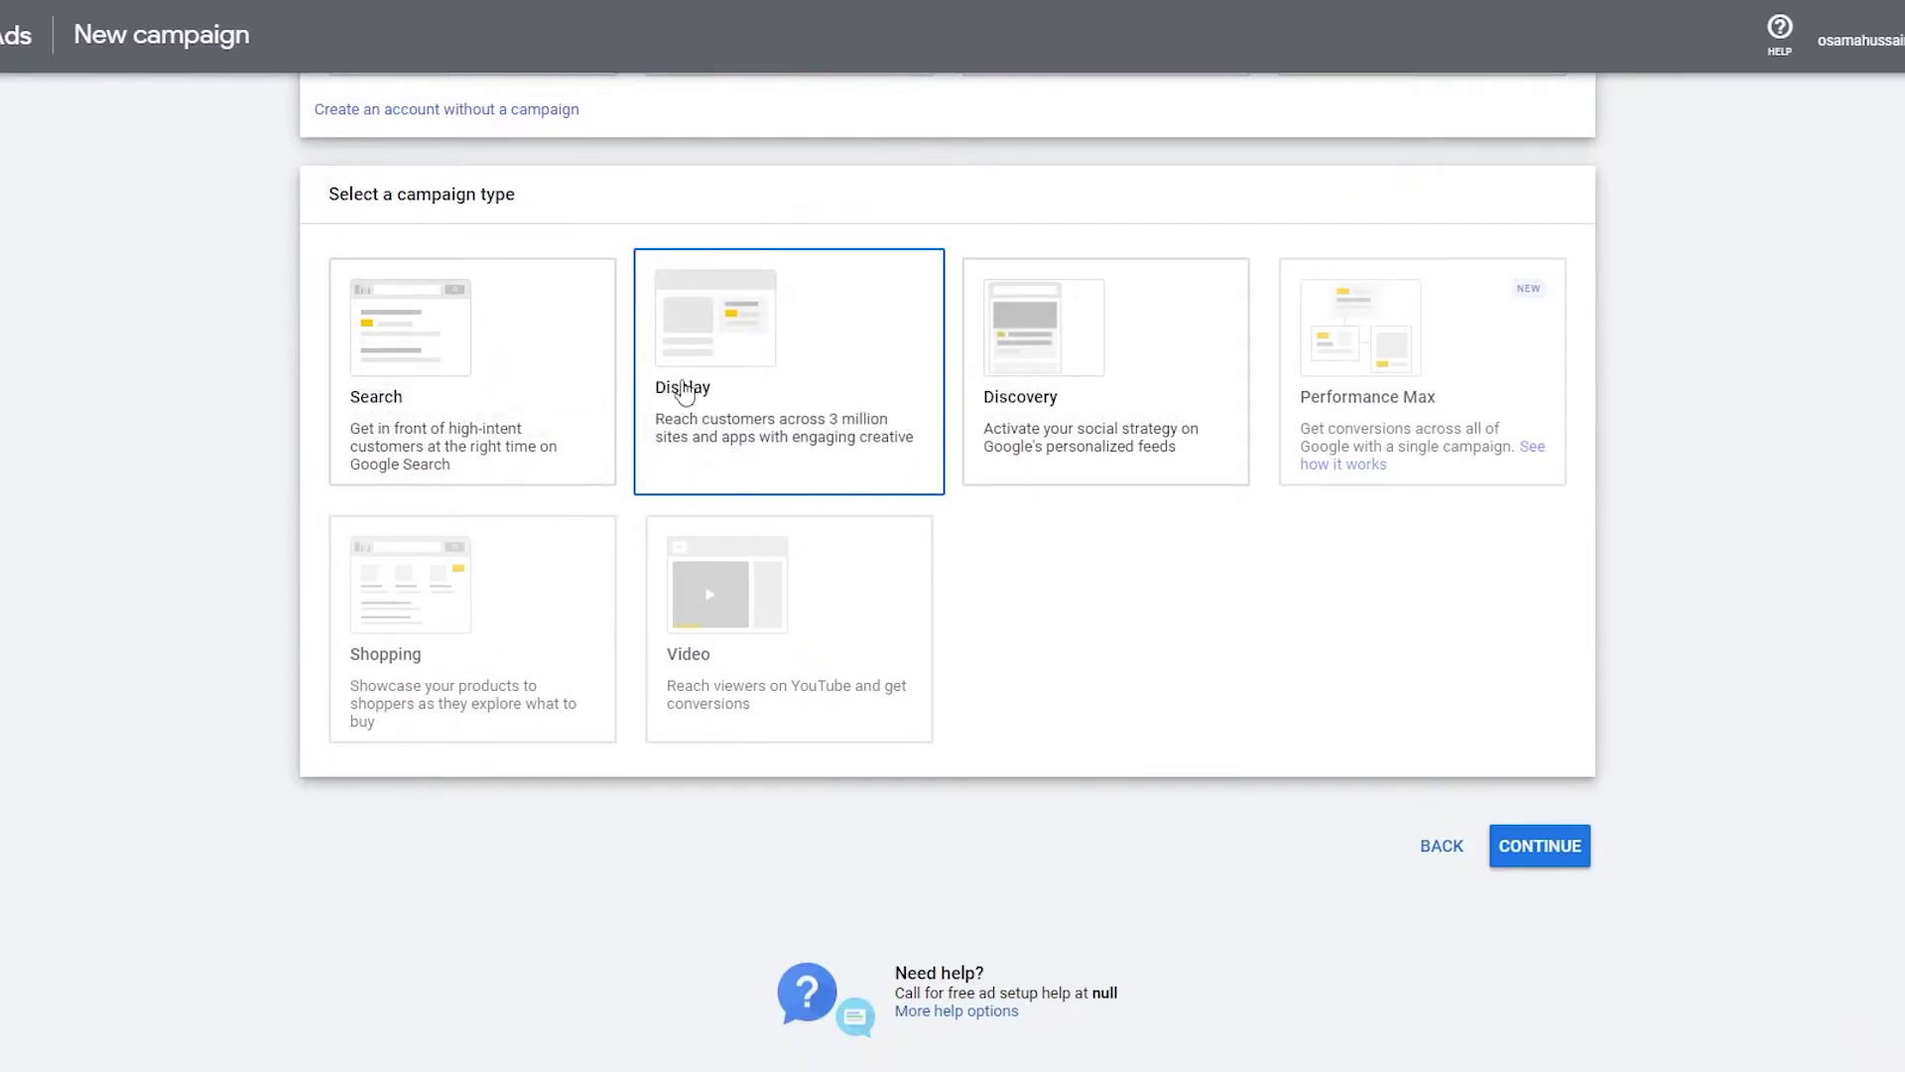
- Return to the new Google Ads campaign and select Search as the campaign type
left_click(519, 433)
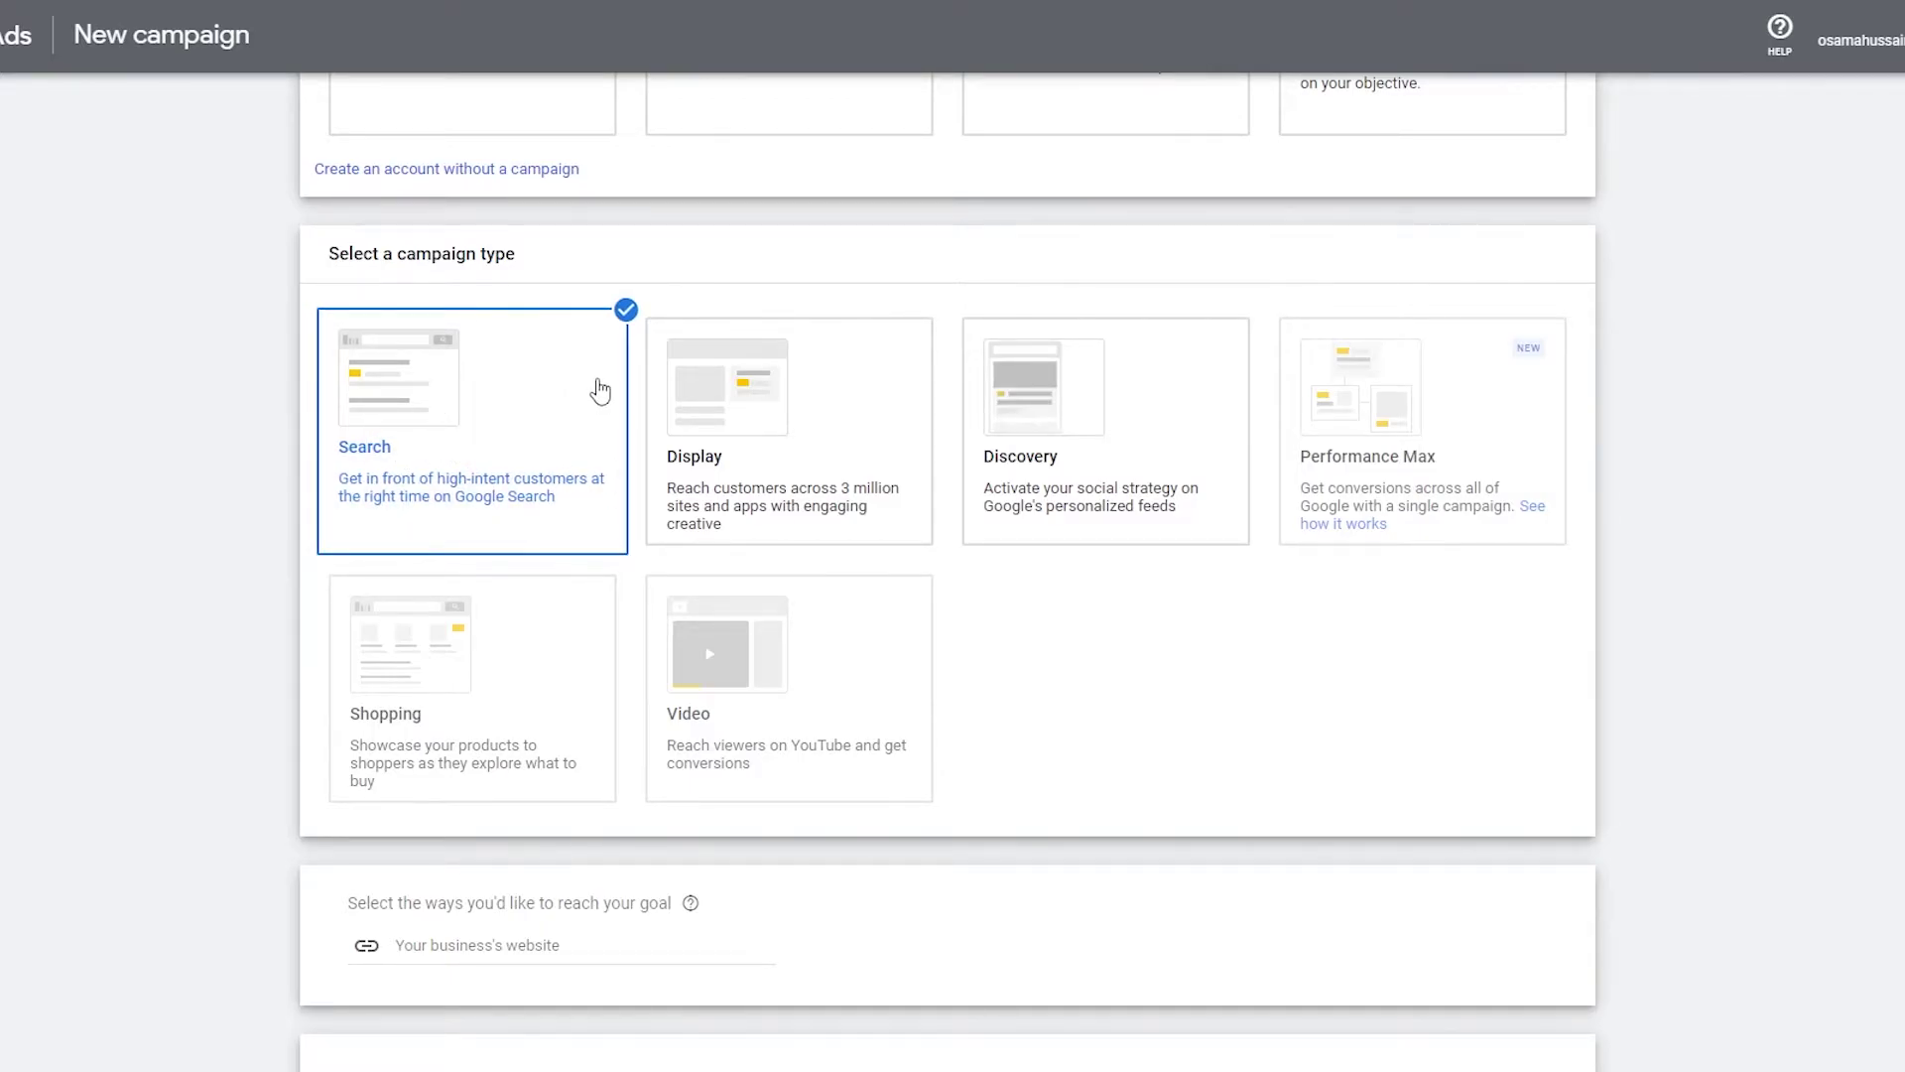
scroll(581, 404, "down", 2)
scroll(1148, 582, "up", 5)
scroll(542, 705, "down", 2)
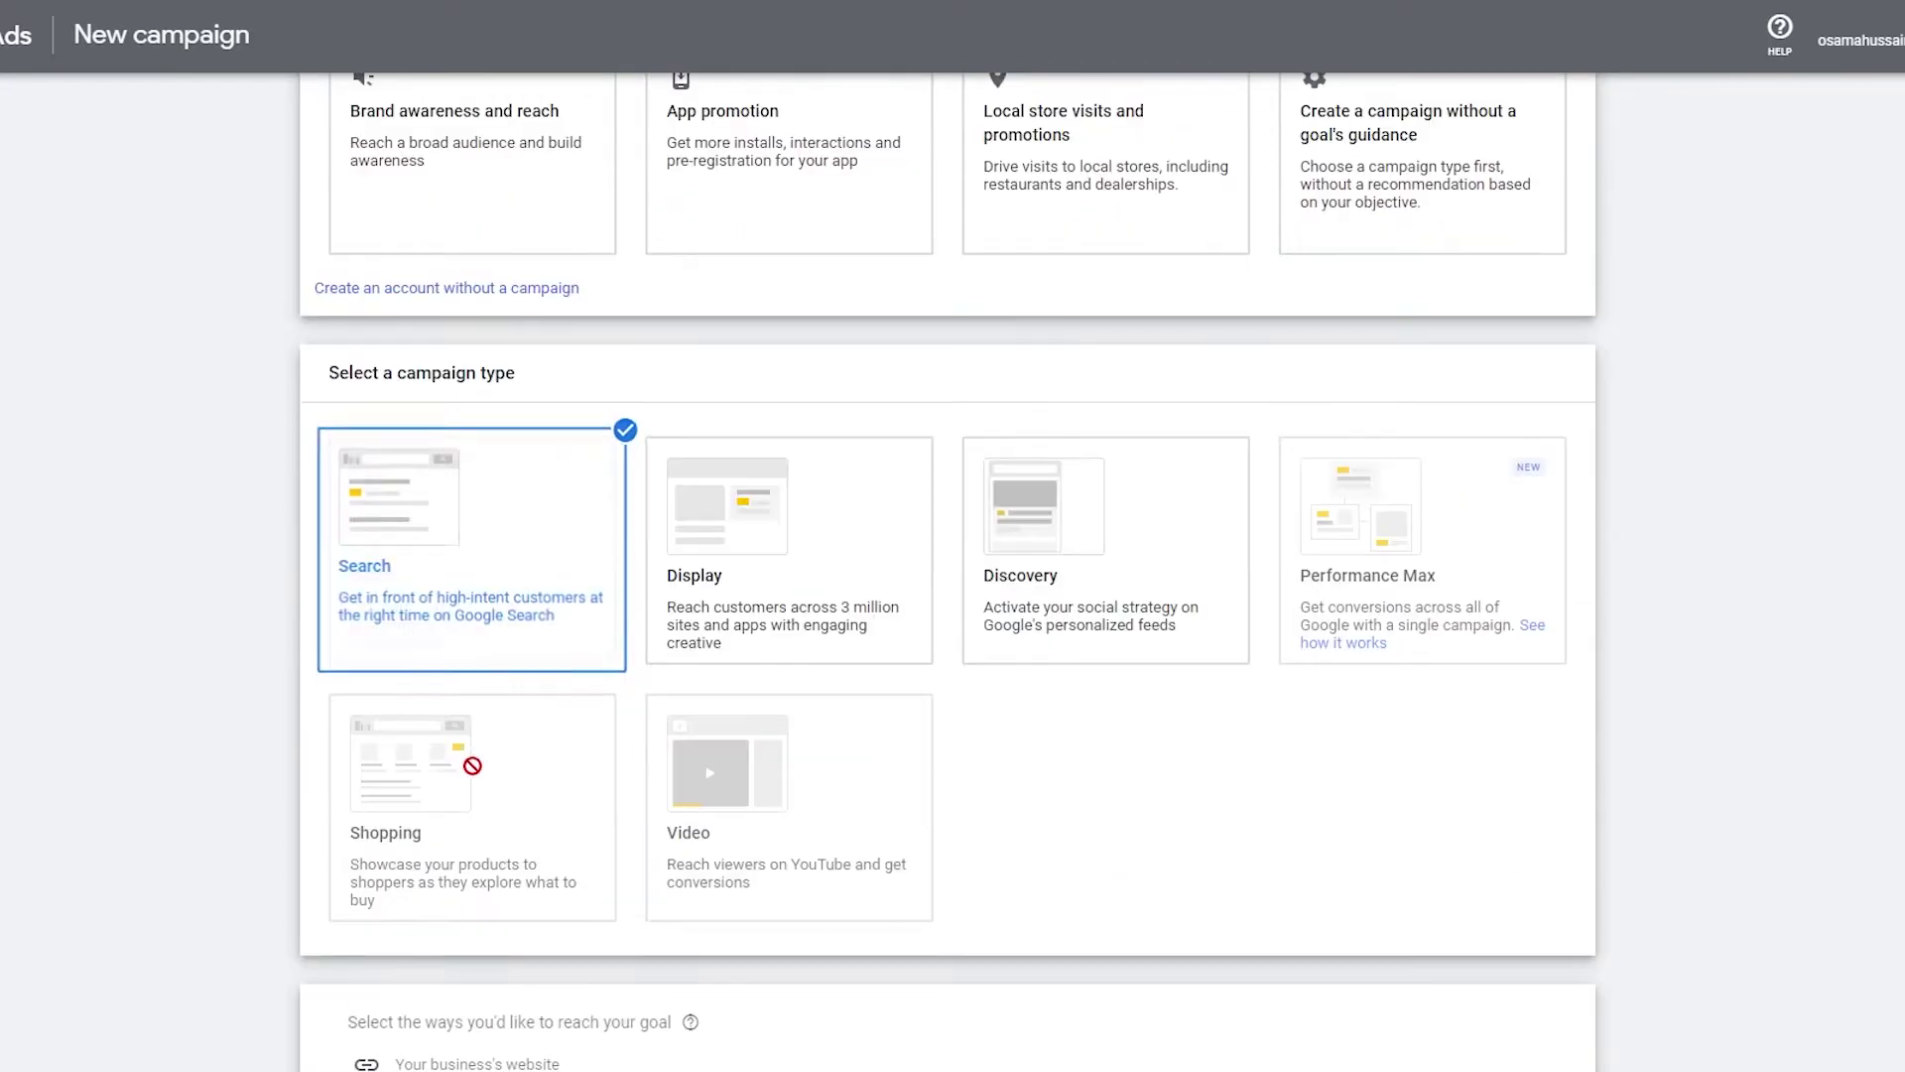
left_click_drag(586, 615, 1181, 816)
scroll(507, 540, "down", 3)
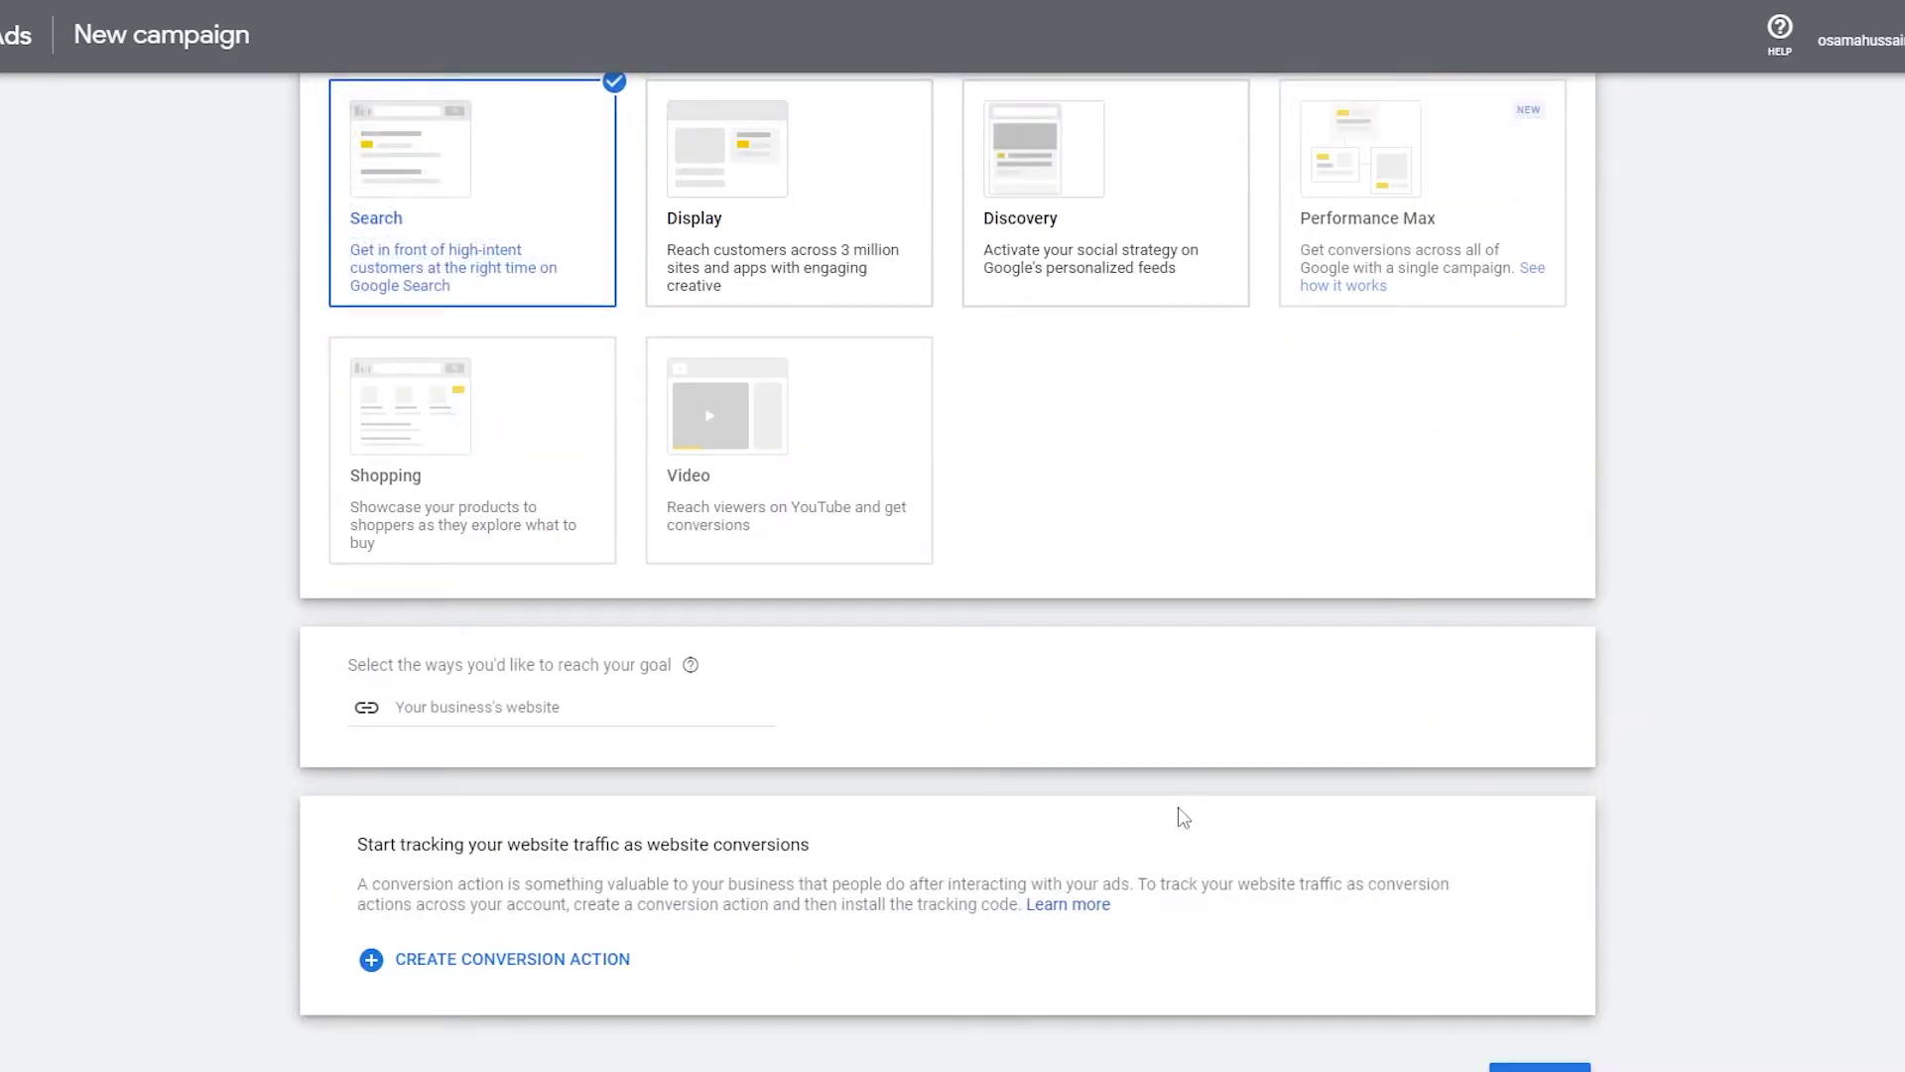
- Enter the business's website address as the way to reach the goal and continue to the campaign settings
left_click(467, 706)
left_click(849, 47)
scroll(850, 47, "up", 1)
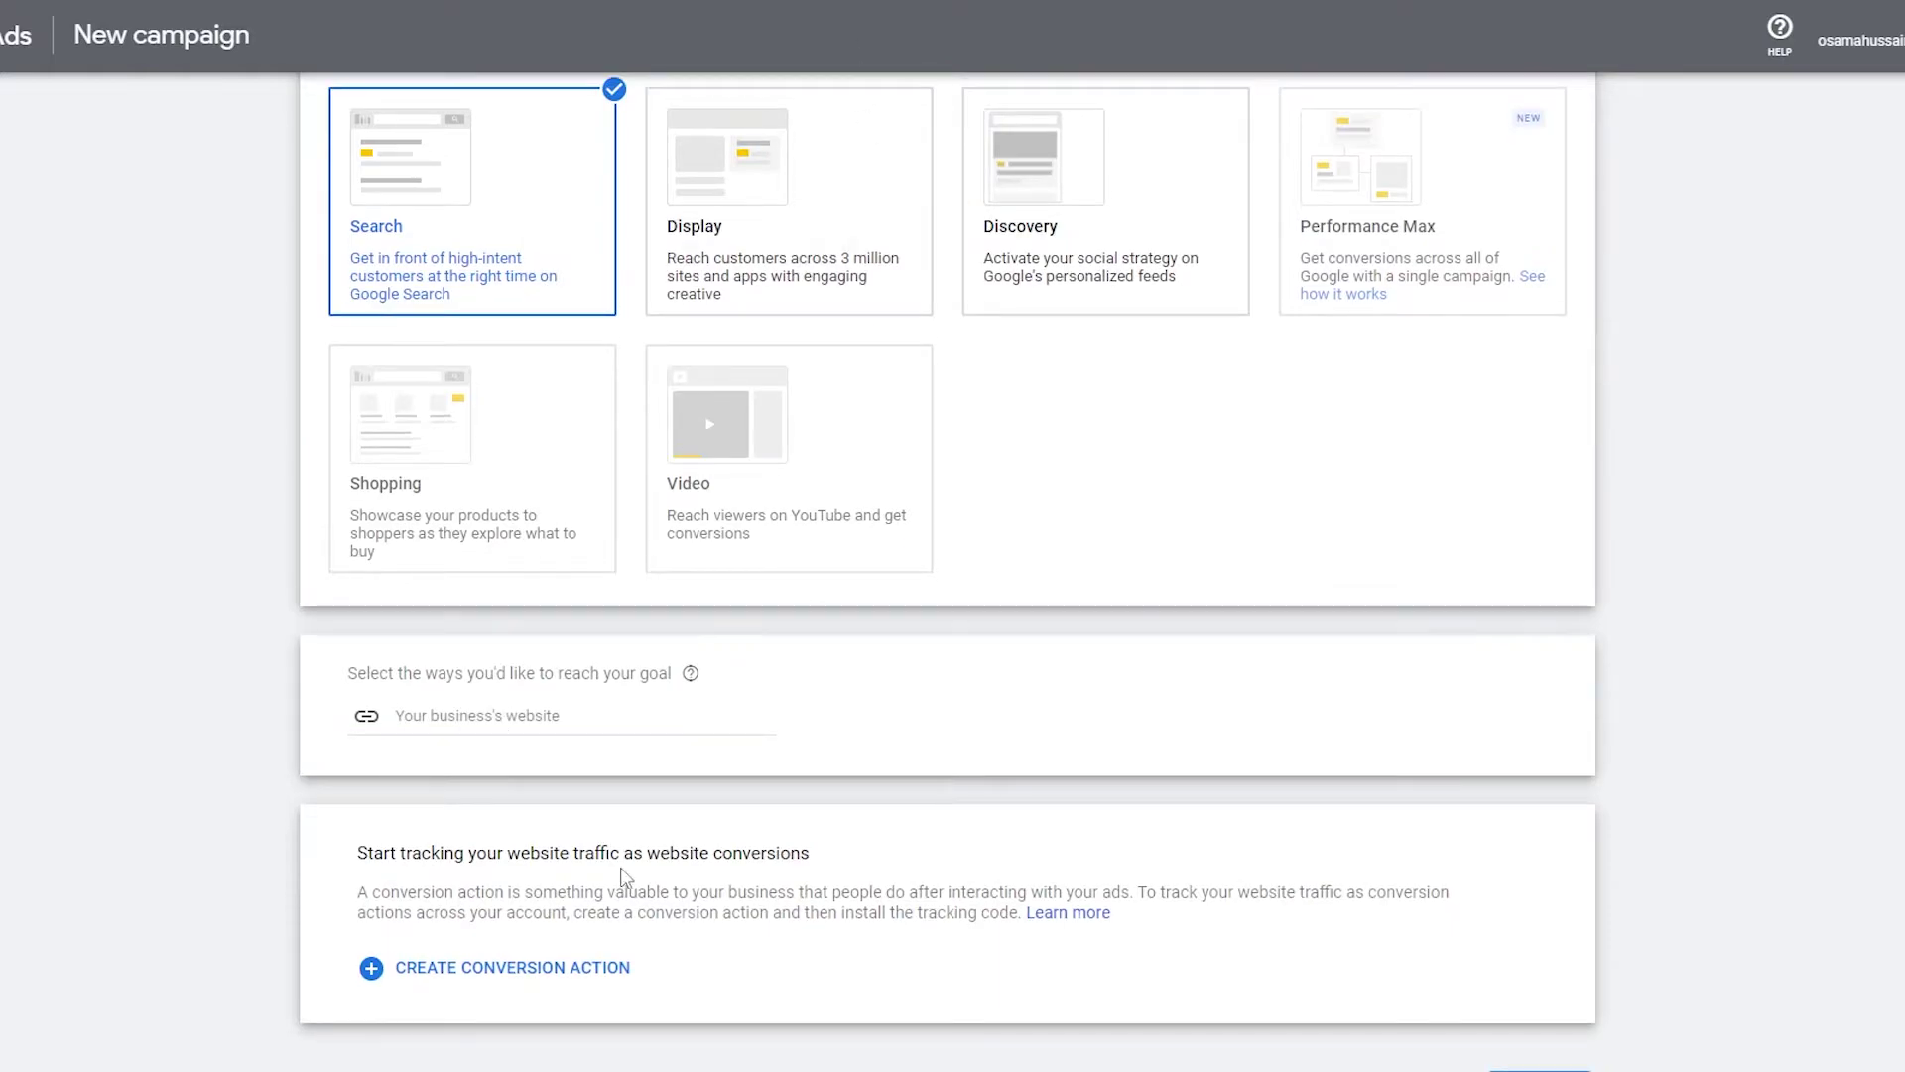
left_click(748, 713)
type("http://usamahussainhashmi.com/")
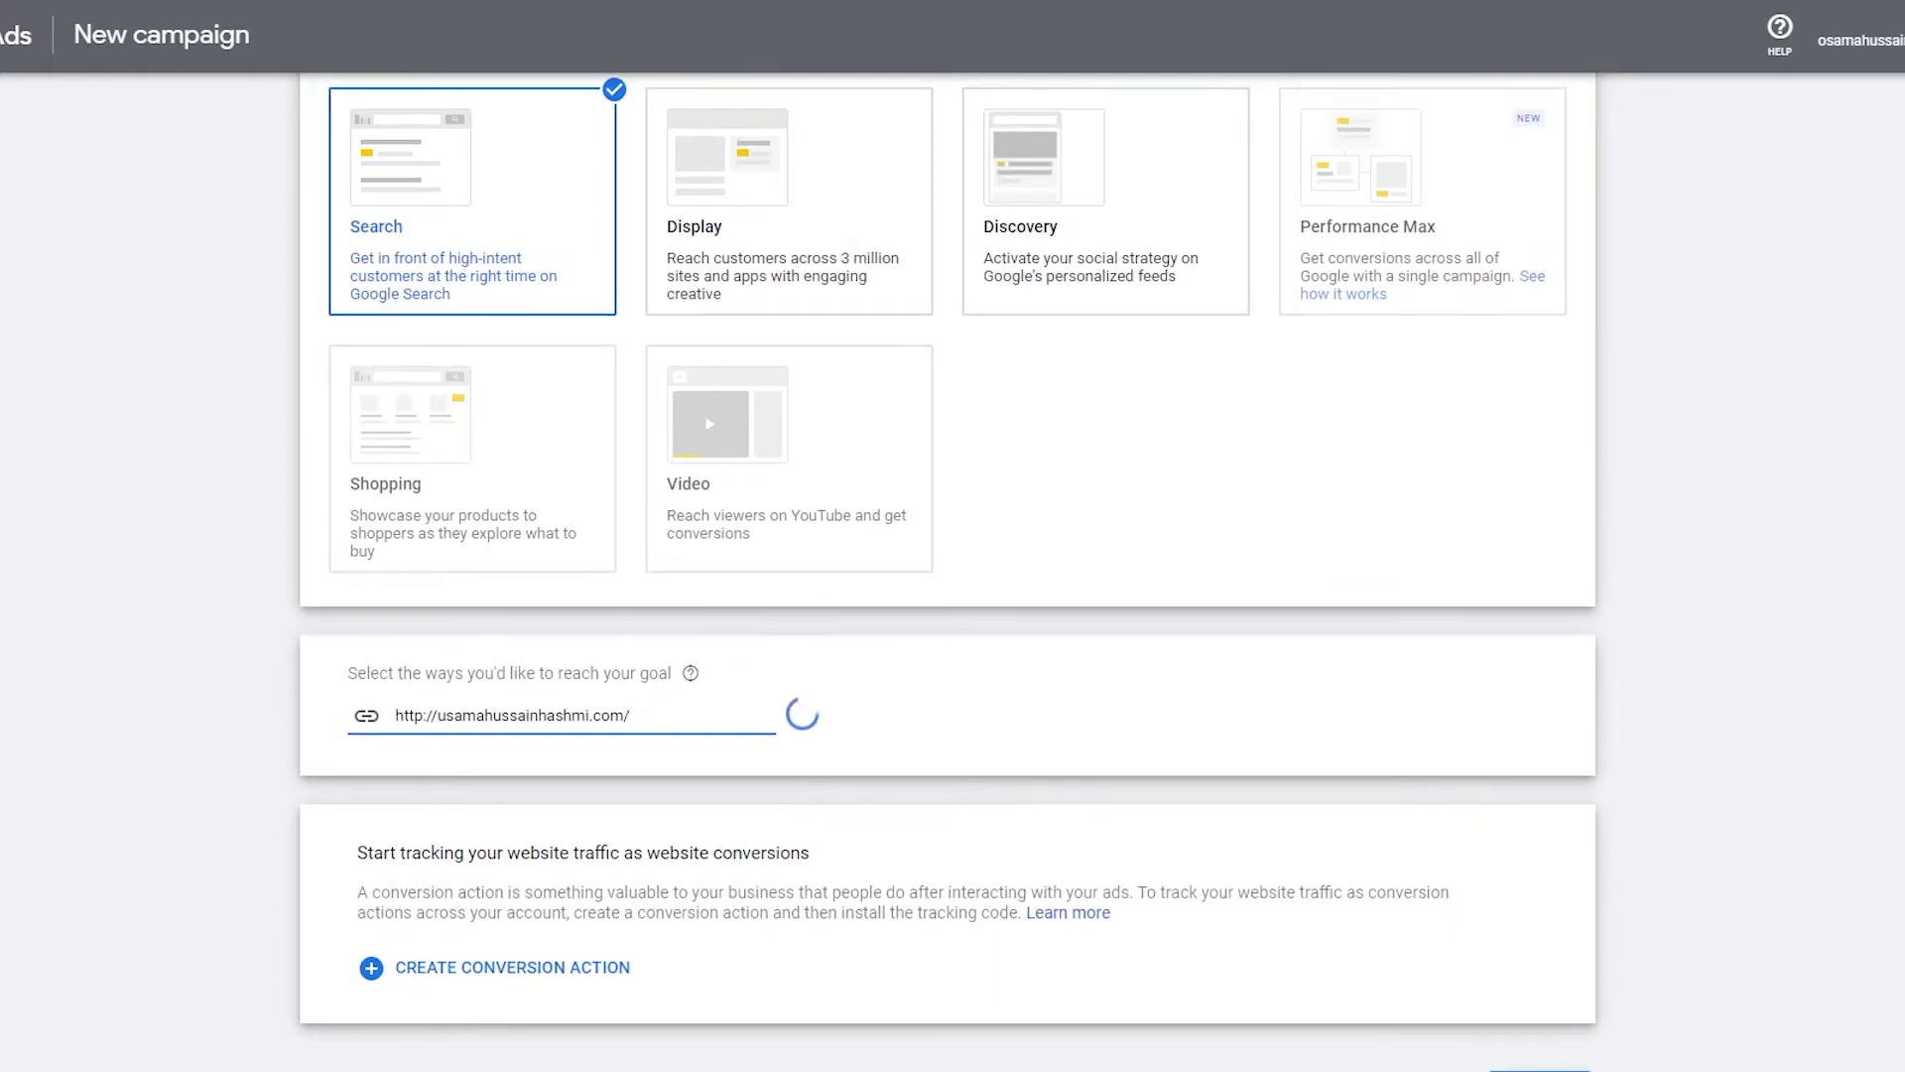
scroll(1592, 1037, "down", 3)
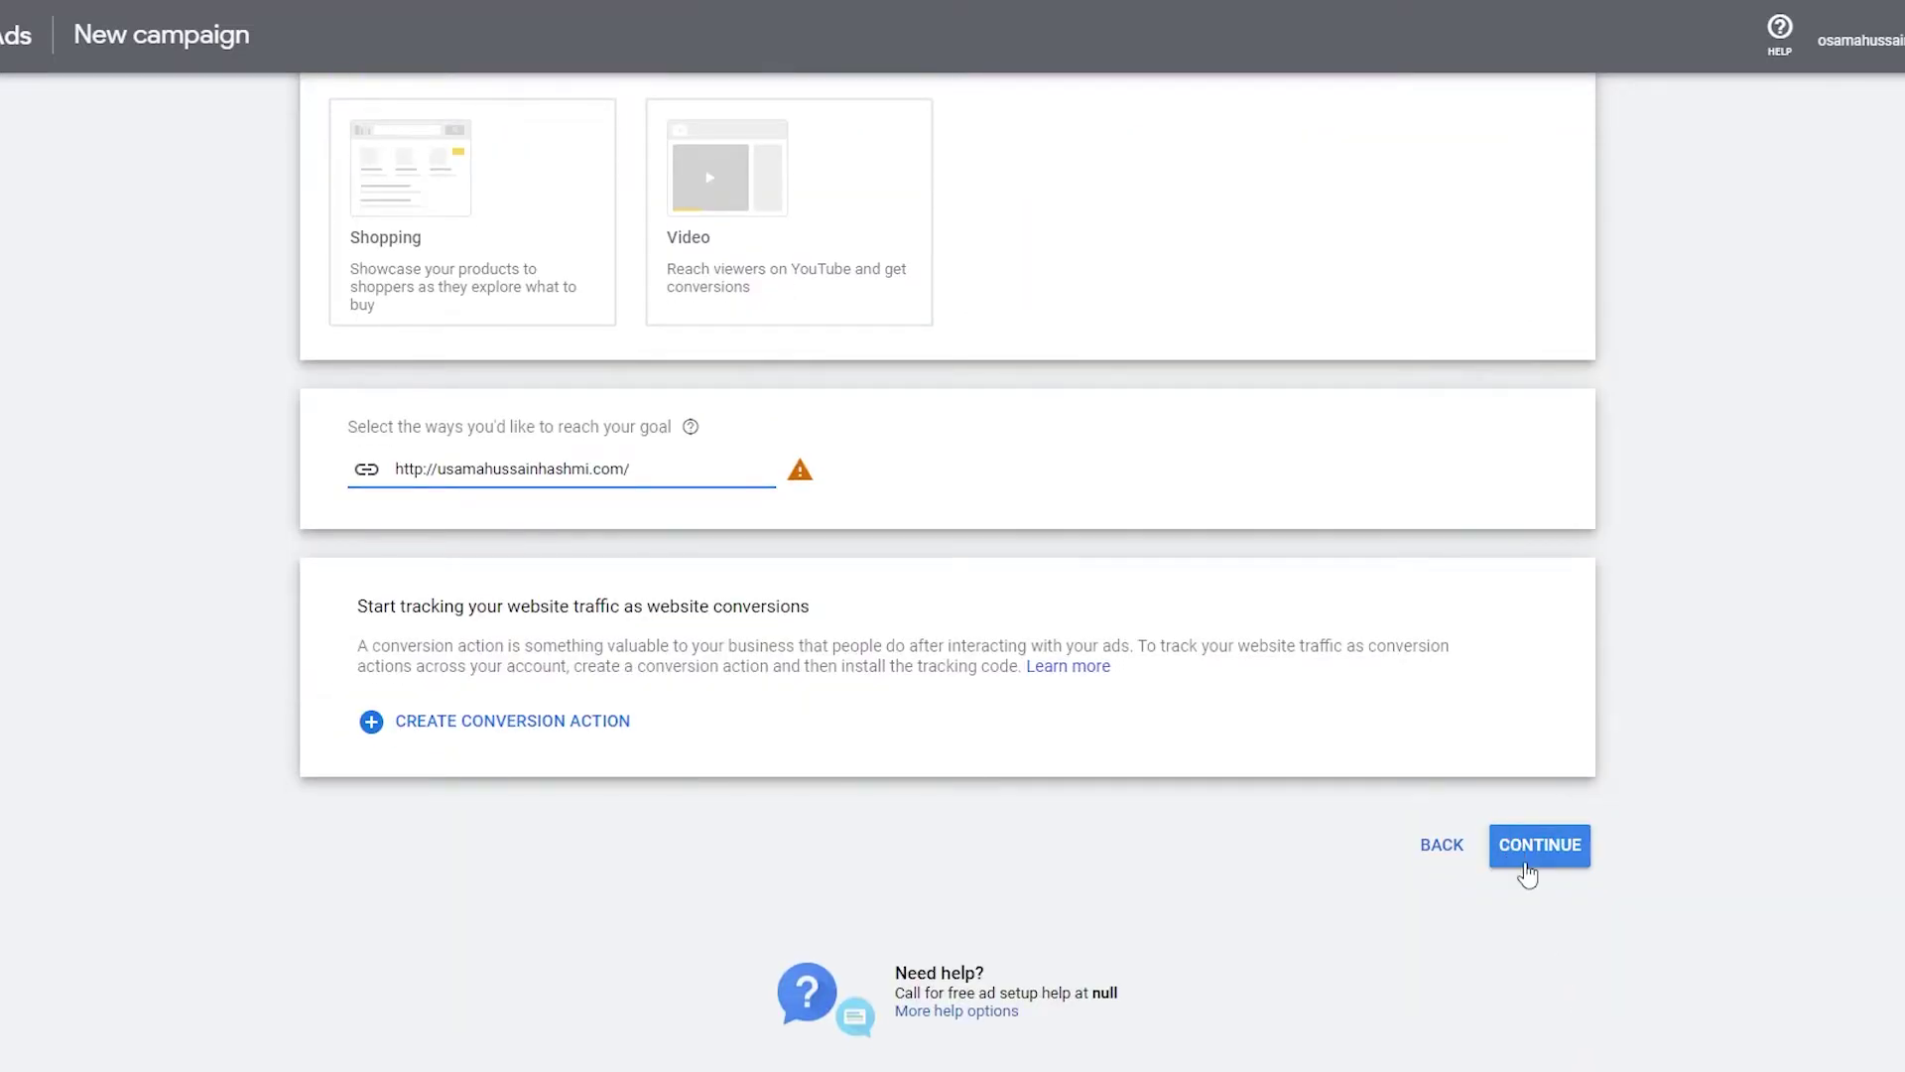
left_click(1512, 853)
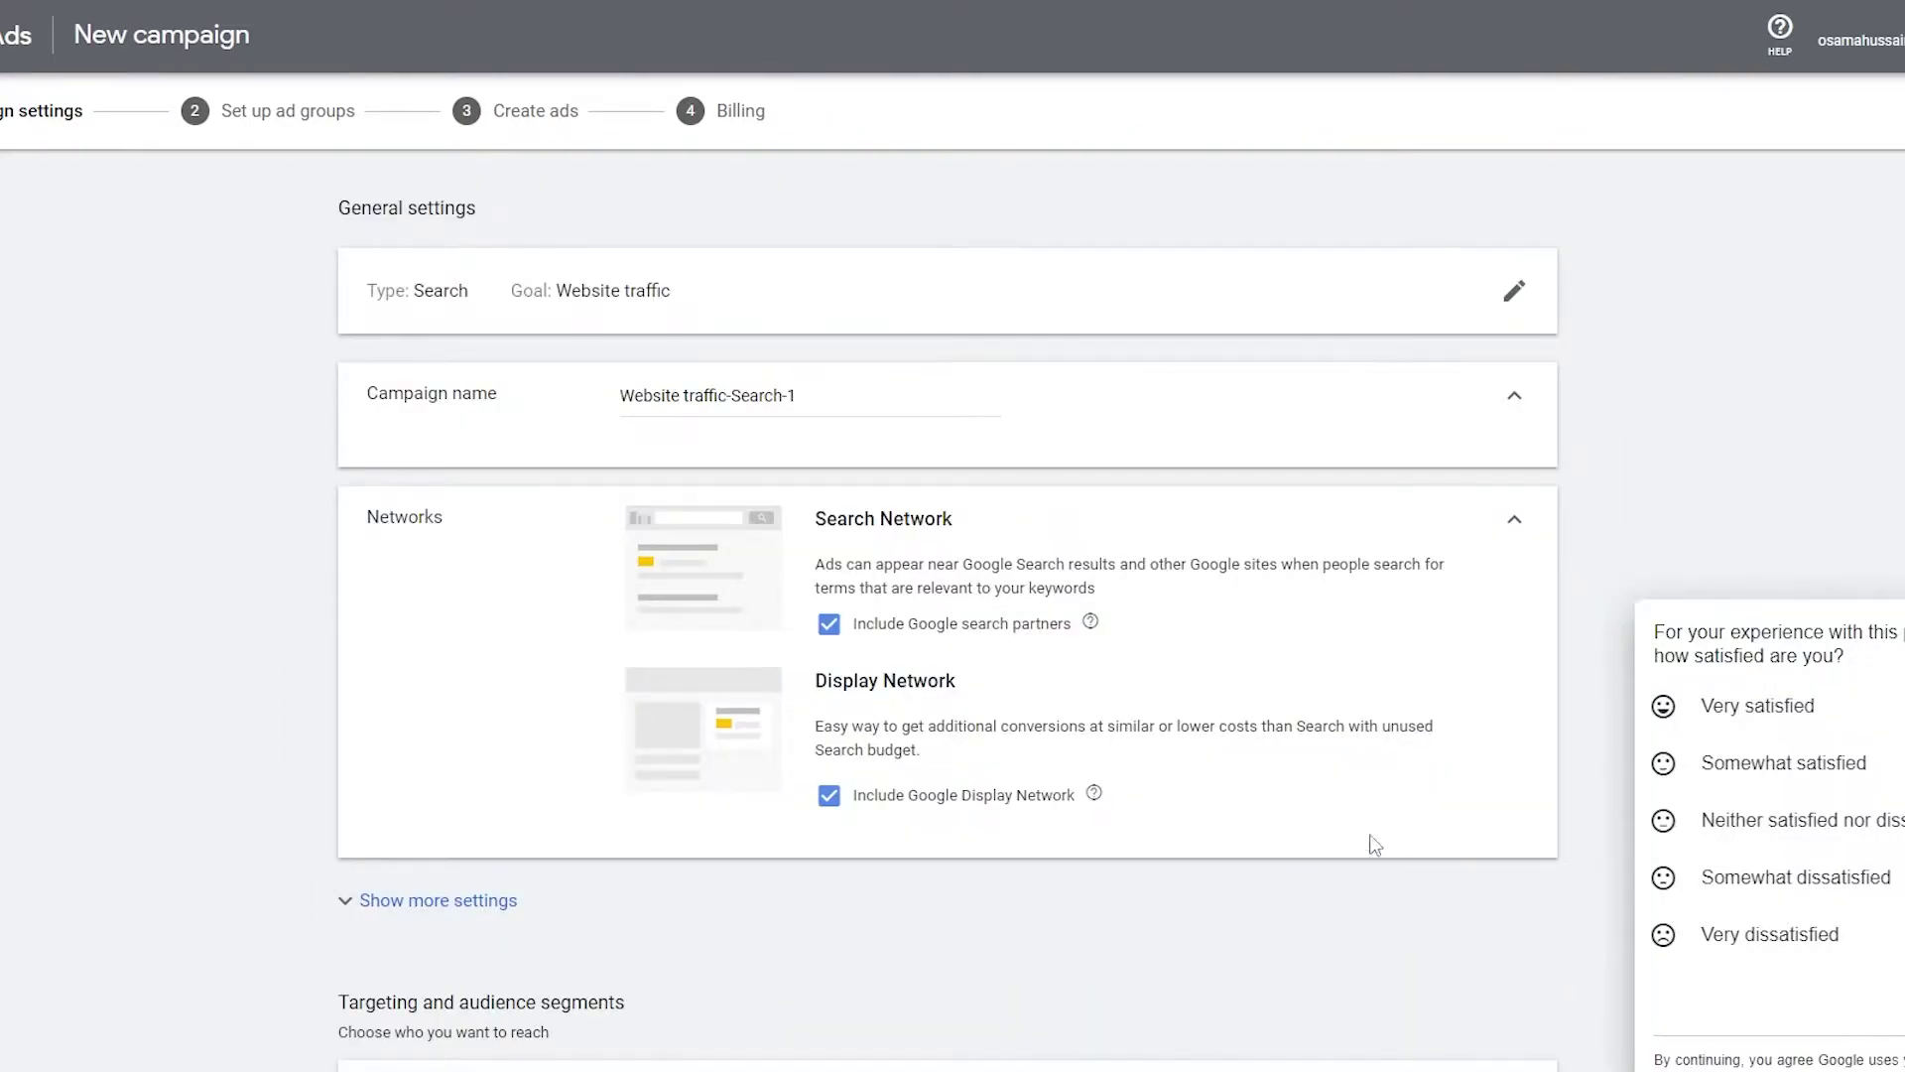
- Examine the general, network, location and language settings and the setup stages from ad groups to billing
scroll(1369, 837, "down", 5)
scroll(952, 595, "up", 5)
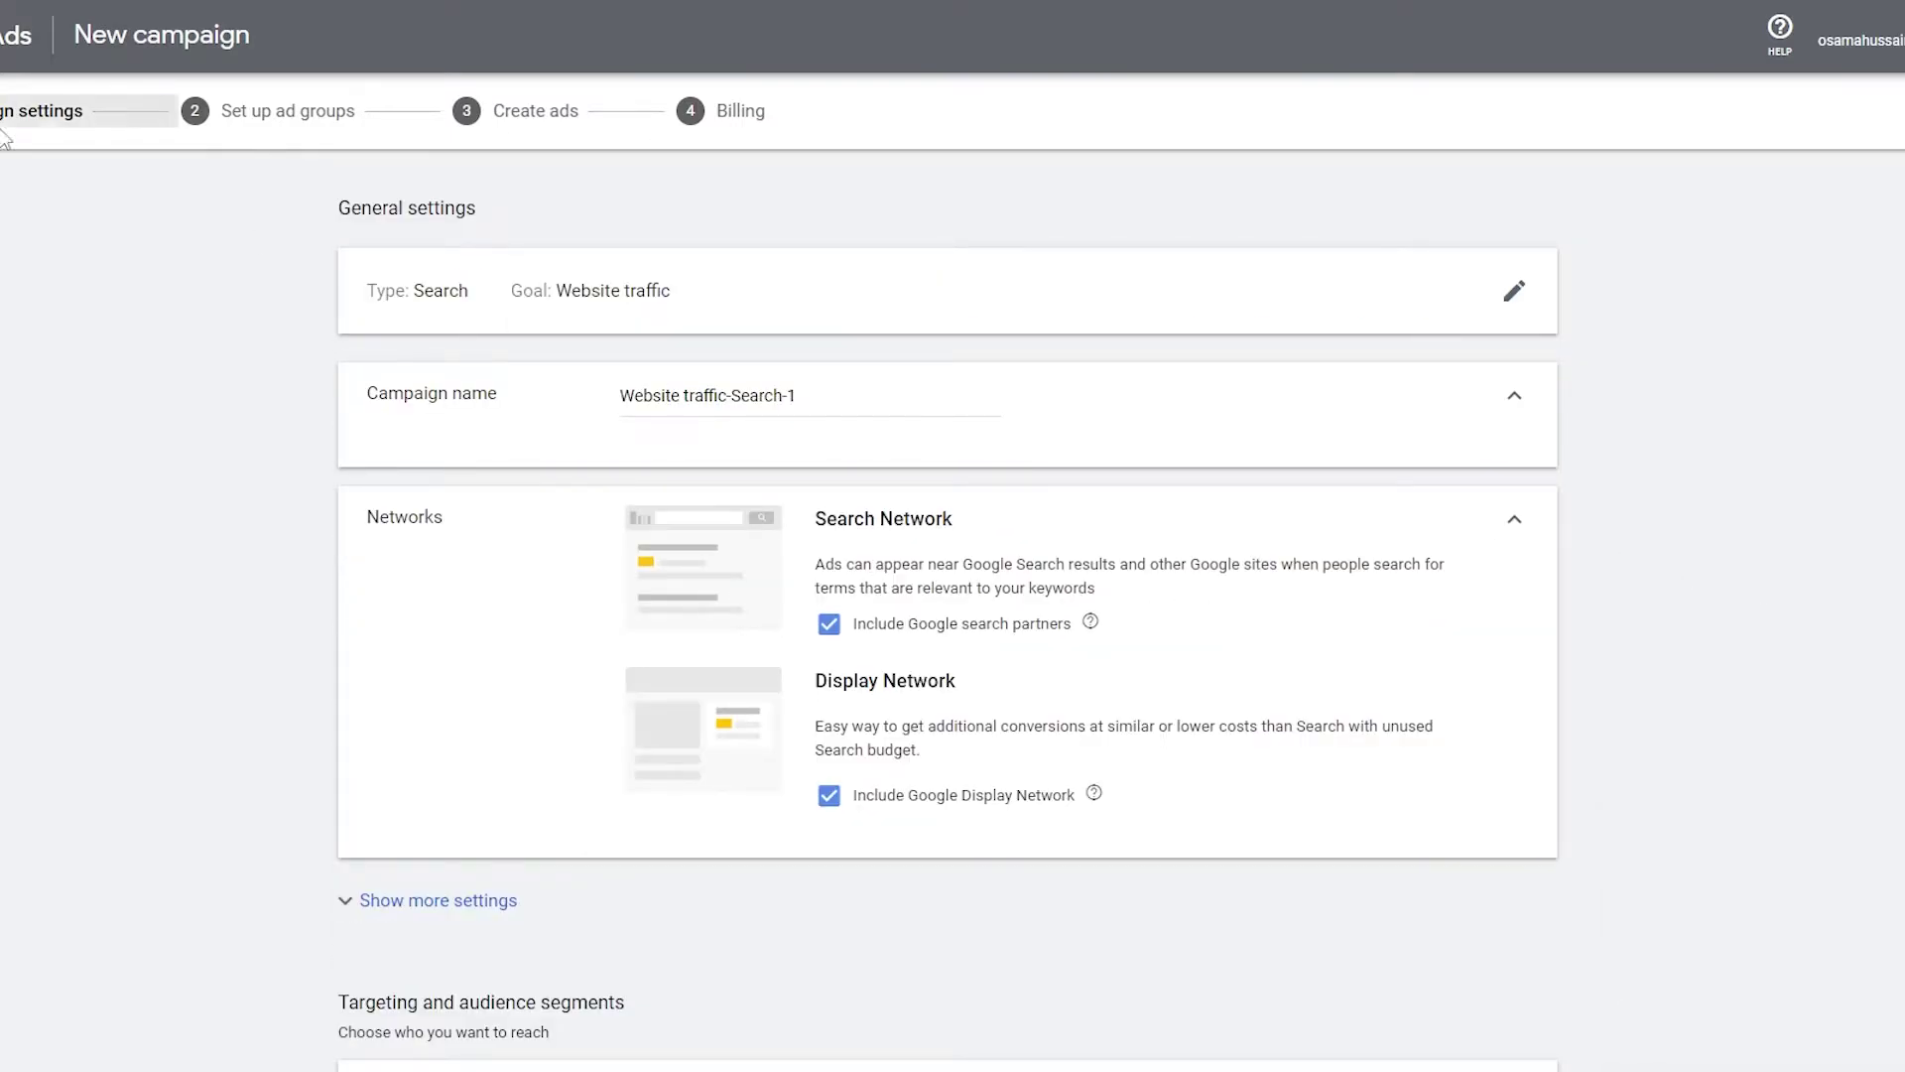
left_click_drag(224, 123, 574, 117)
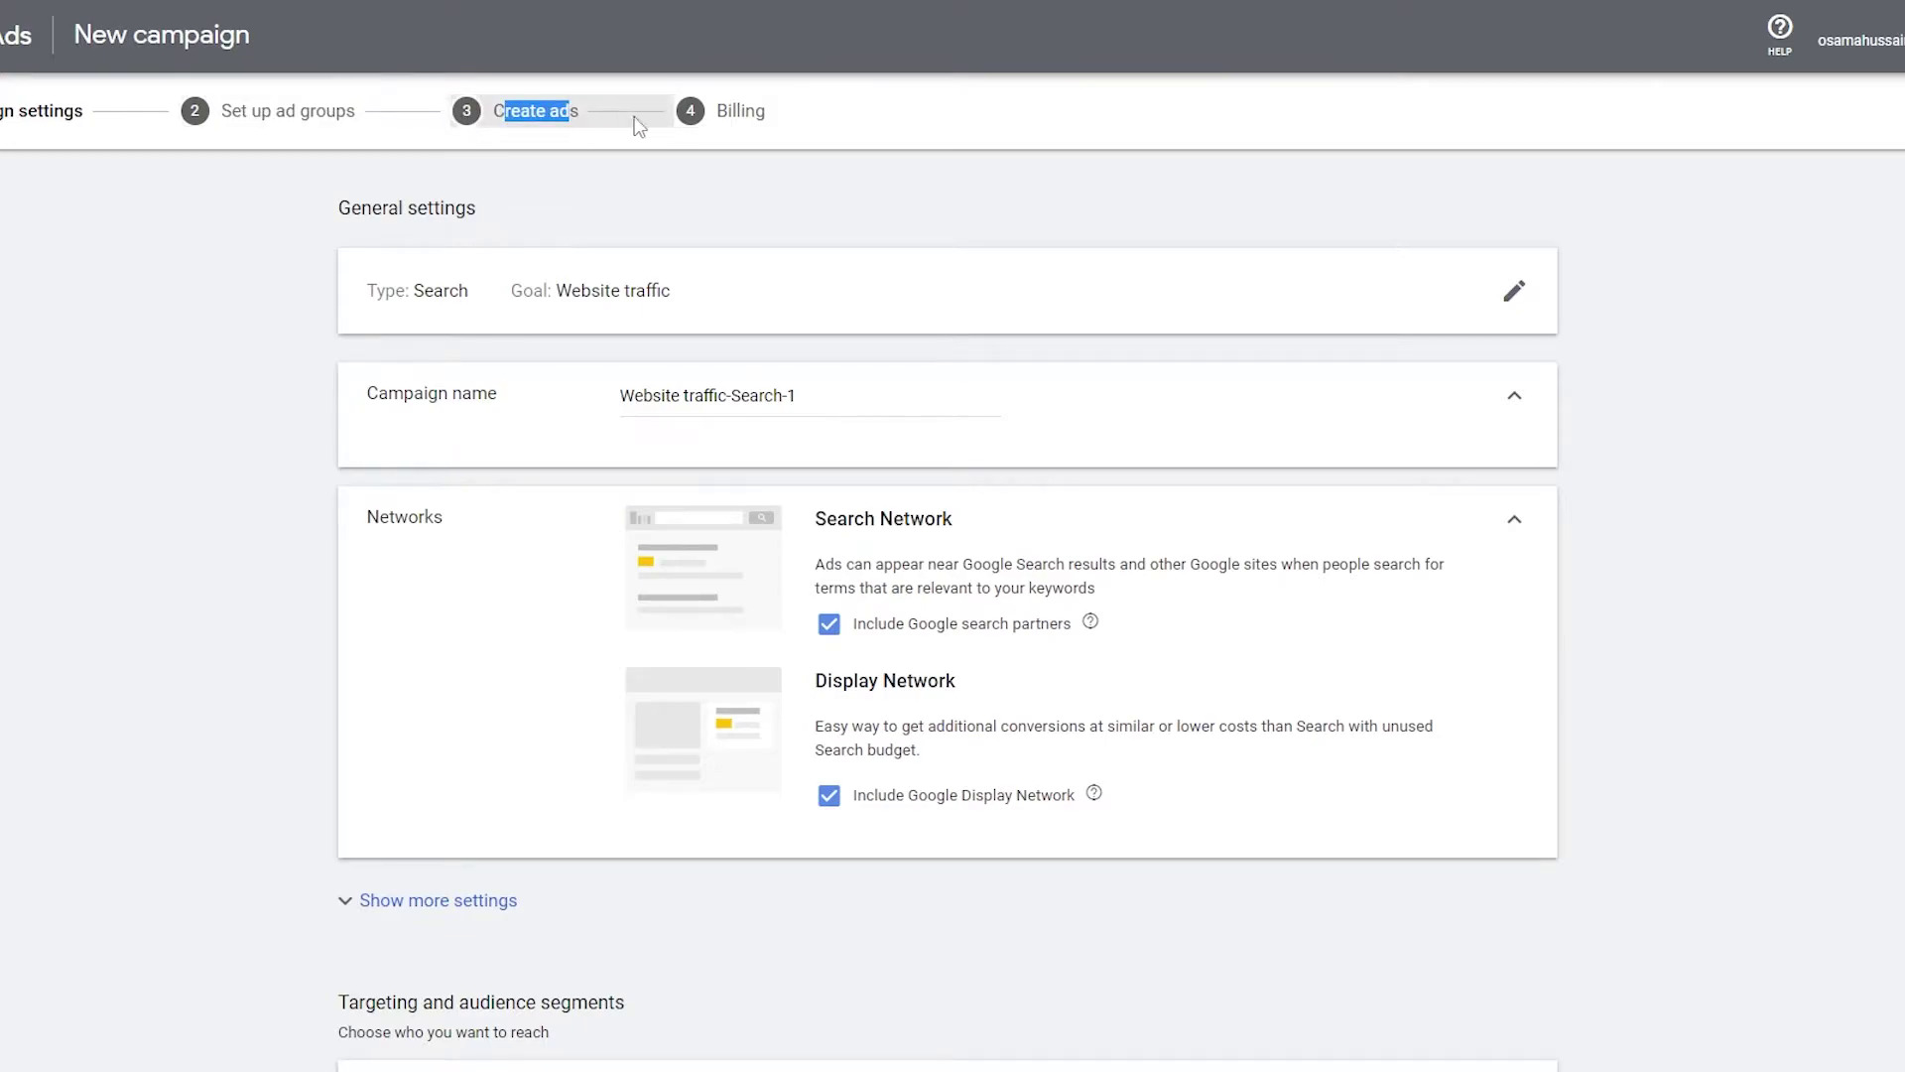
left_click_drag(718, 123, 832, 136)
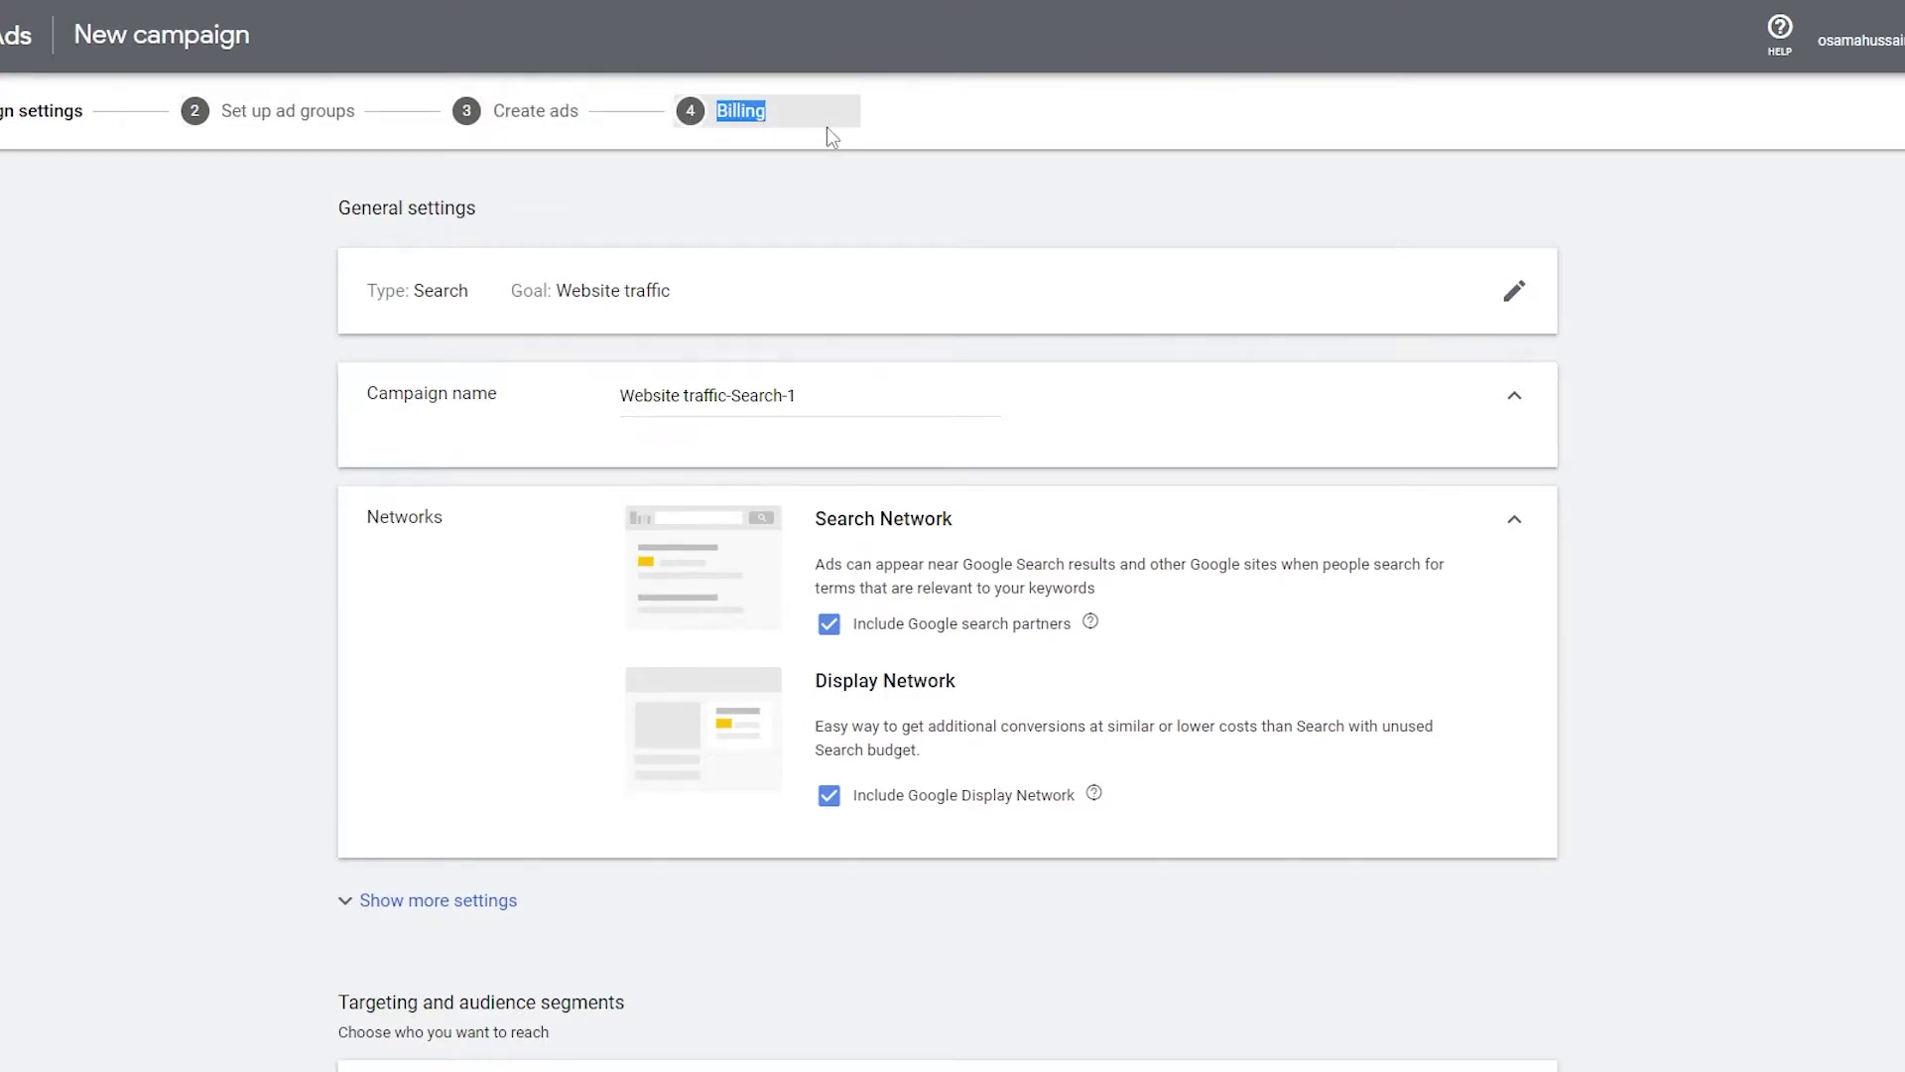
left_click(1838, 250)
scroll(1587, 510, "down", 5)
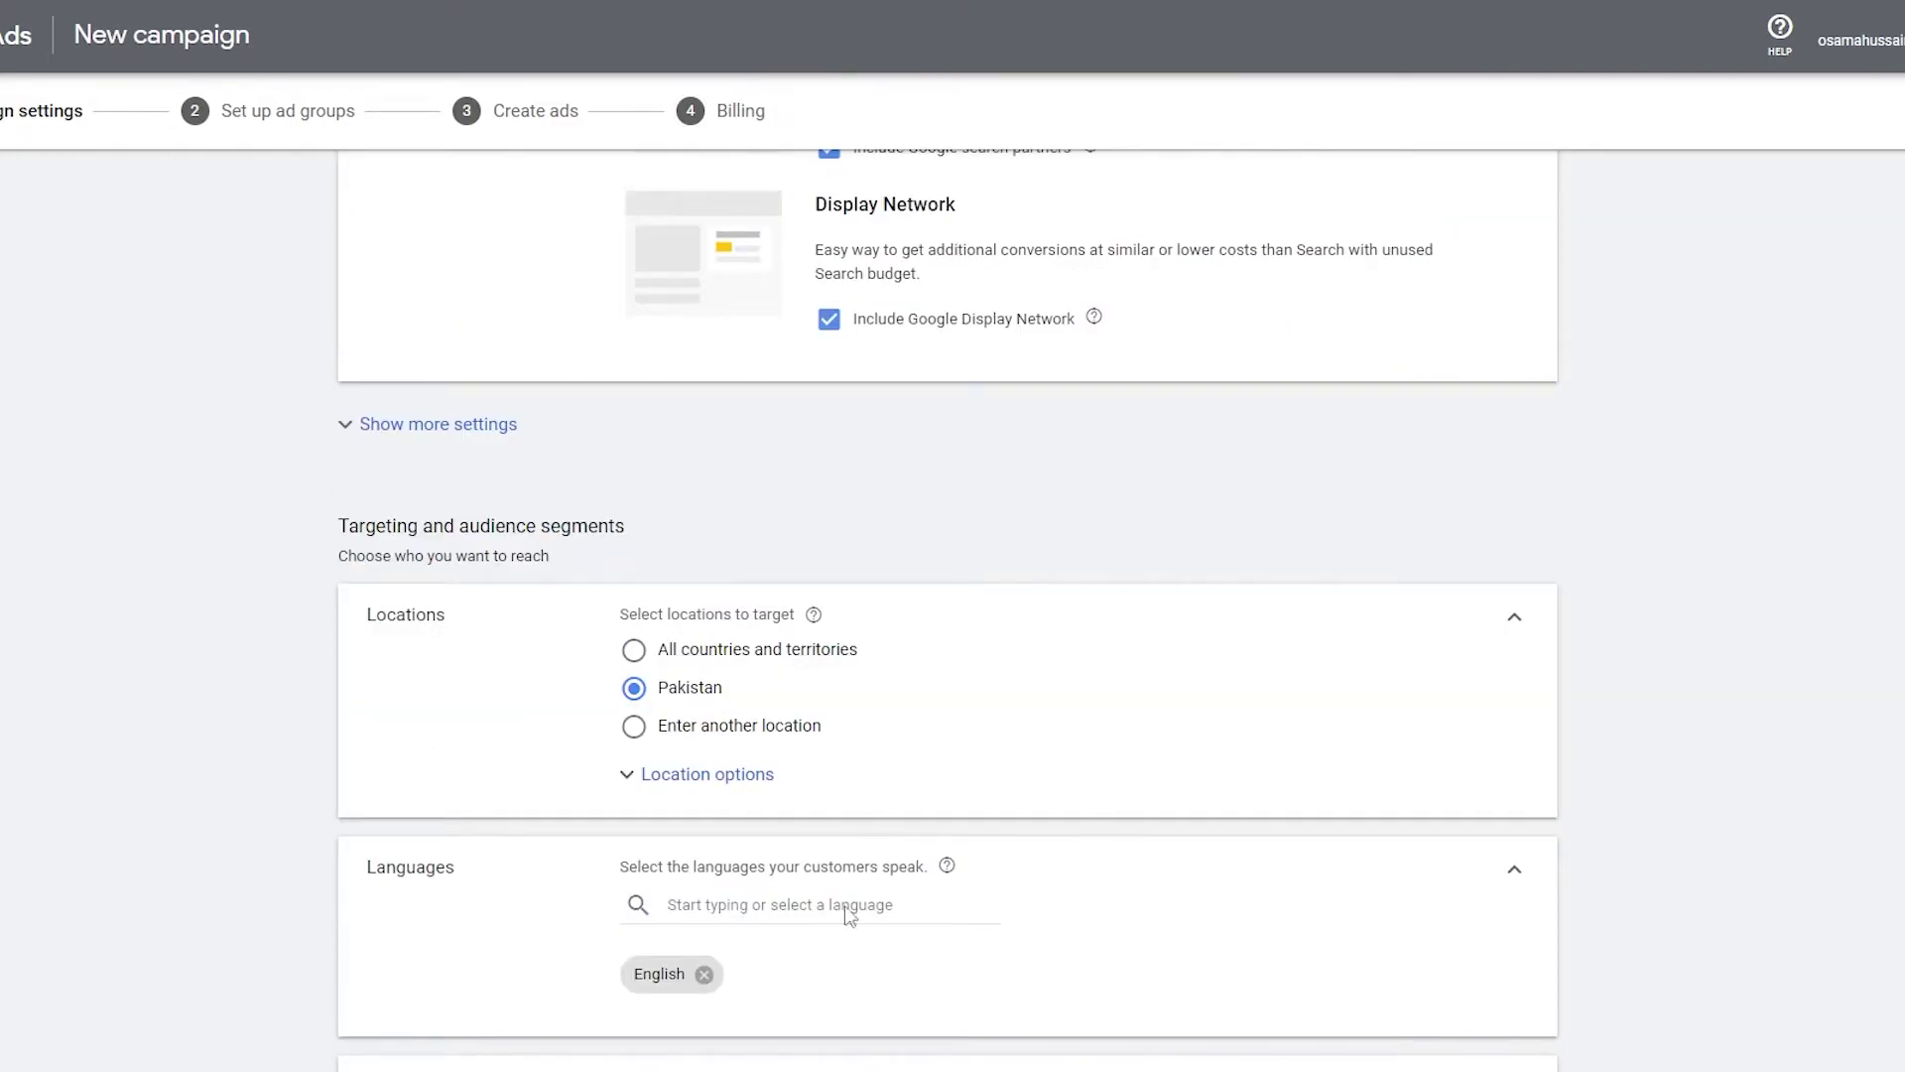
scroll(846, 914, "up", 5)
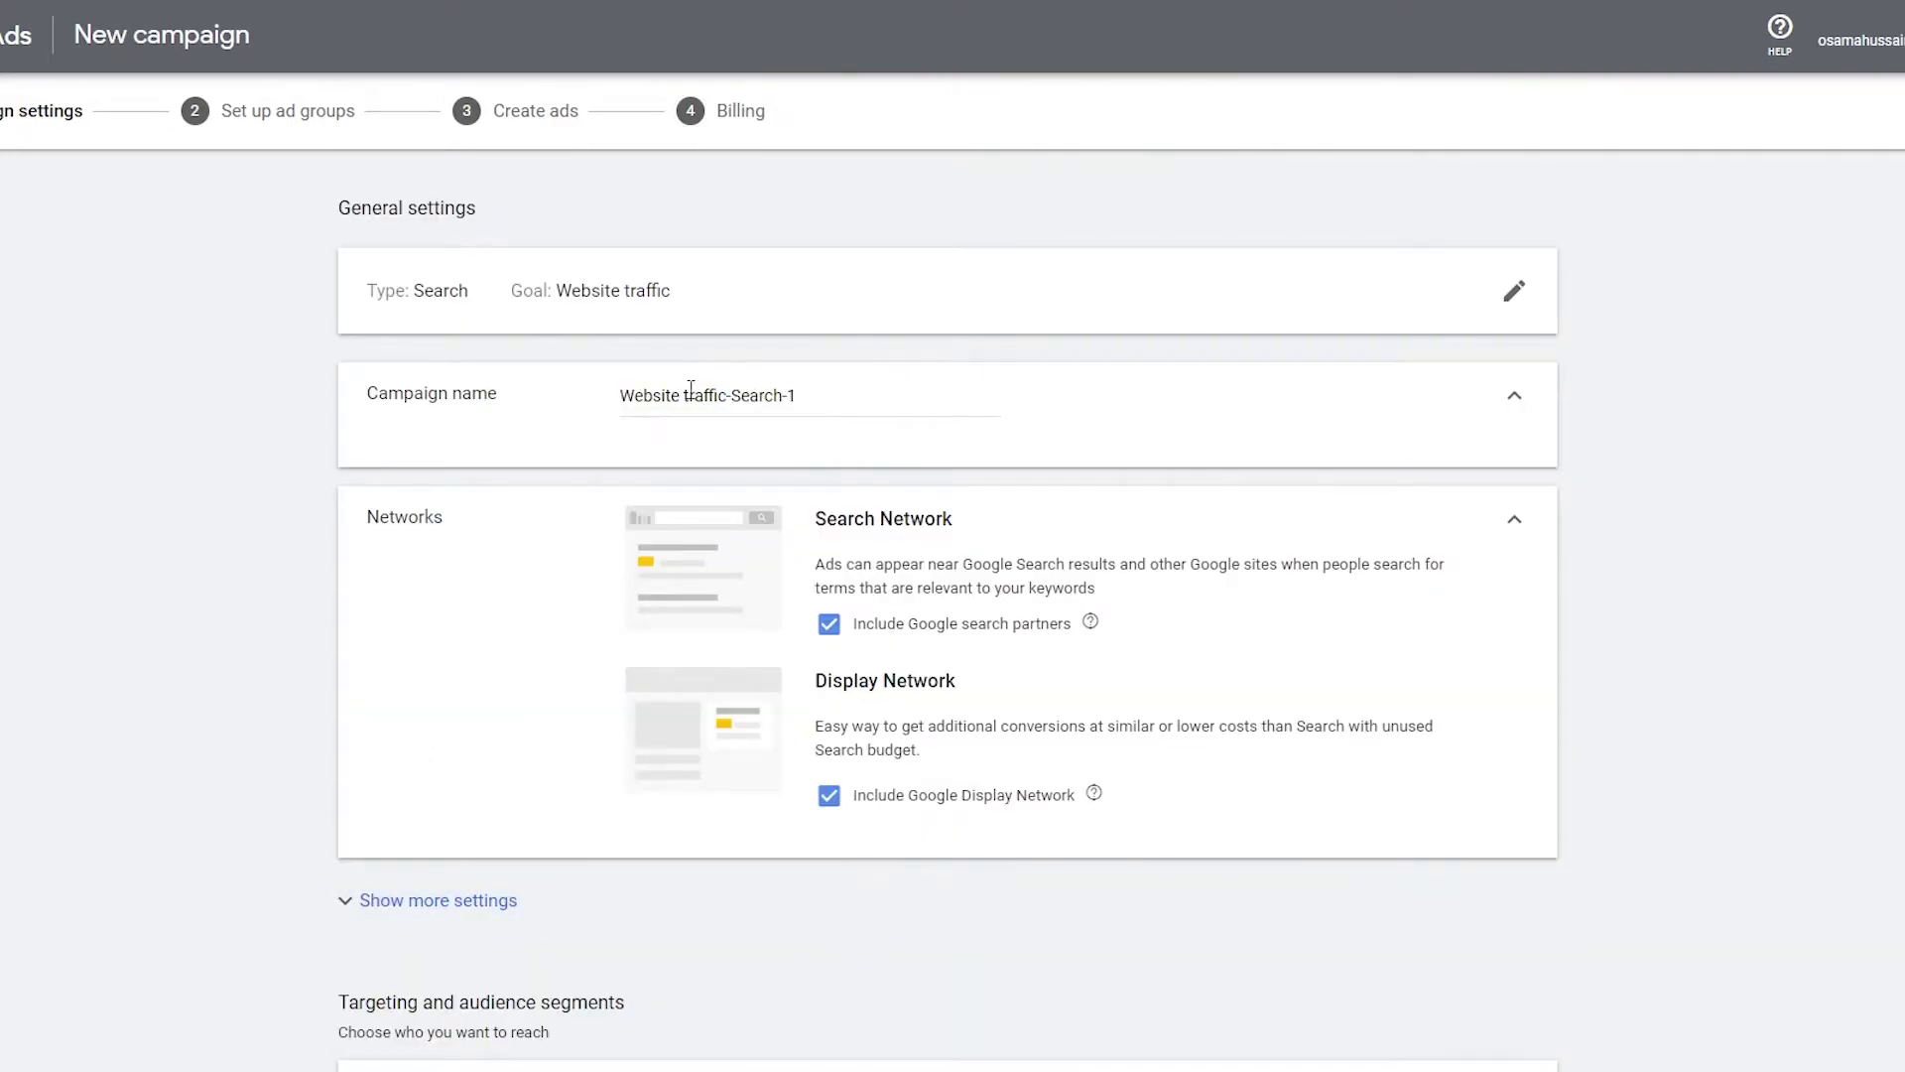
- Rename the campaign as Website traffic test
left_click_drag(653, 395, 490, 395)
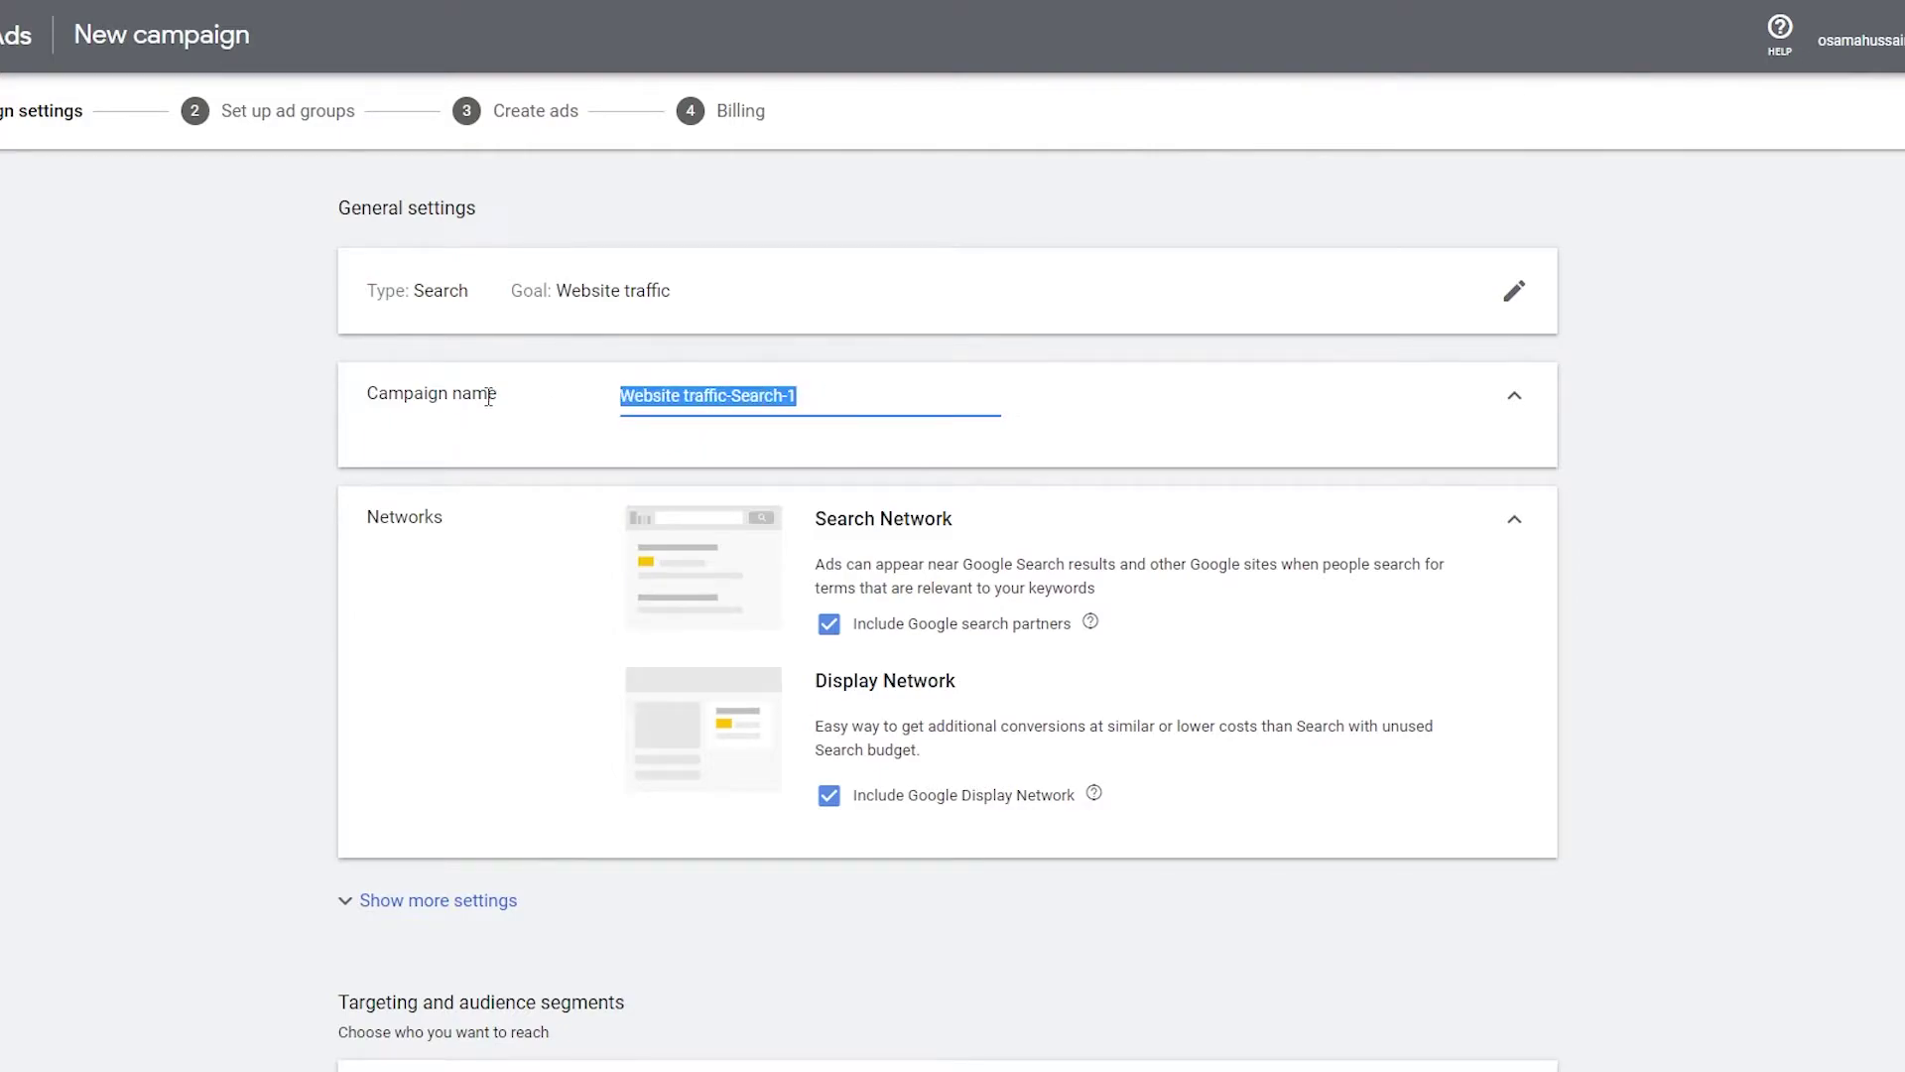
key("End")
key("shift+Left")
key("shift+Left")
key("shift+Left")
key("shift+Left")
key("shift+Left")
key("shift+Left")
key("shift+Left")
key("shift+Left")
key("shift+Left")
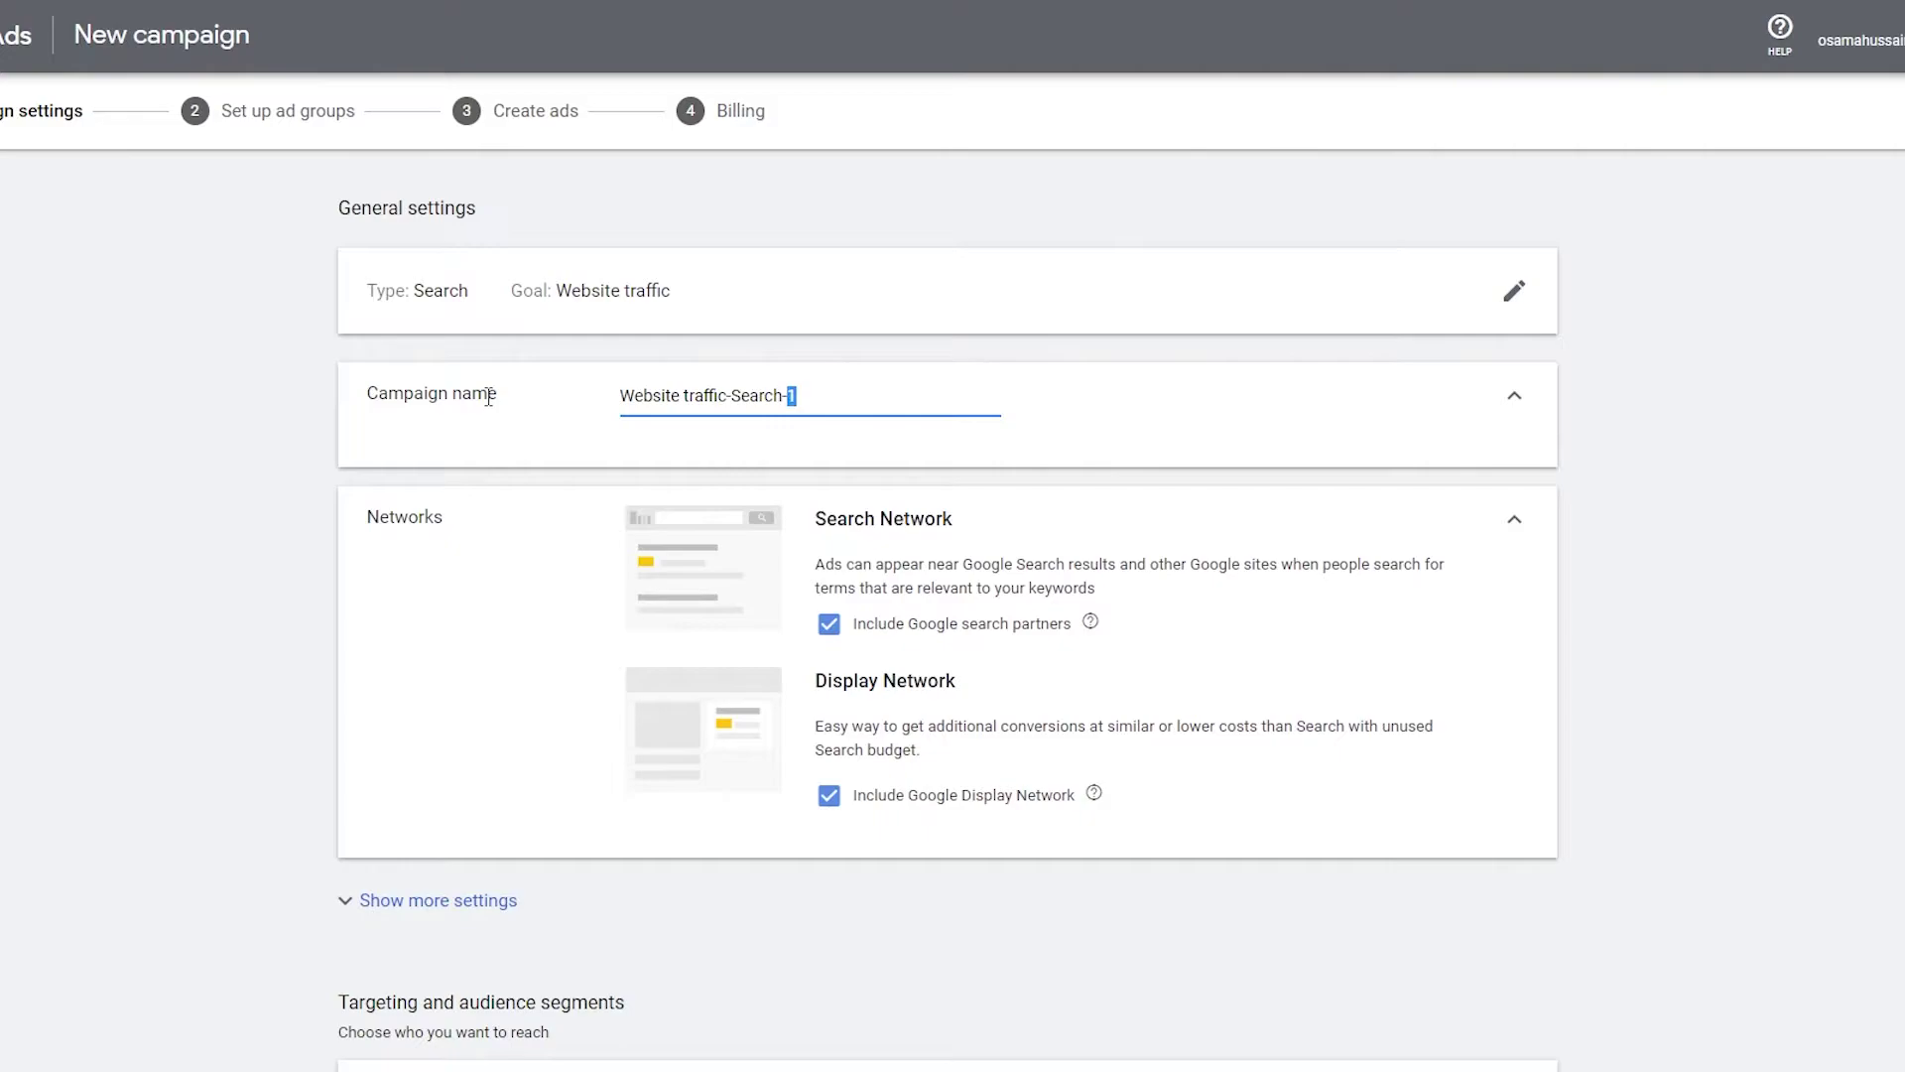
type("test")
left_click(1784, 408)
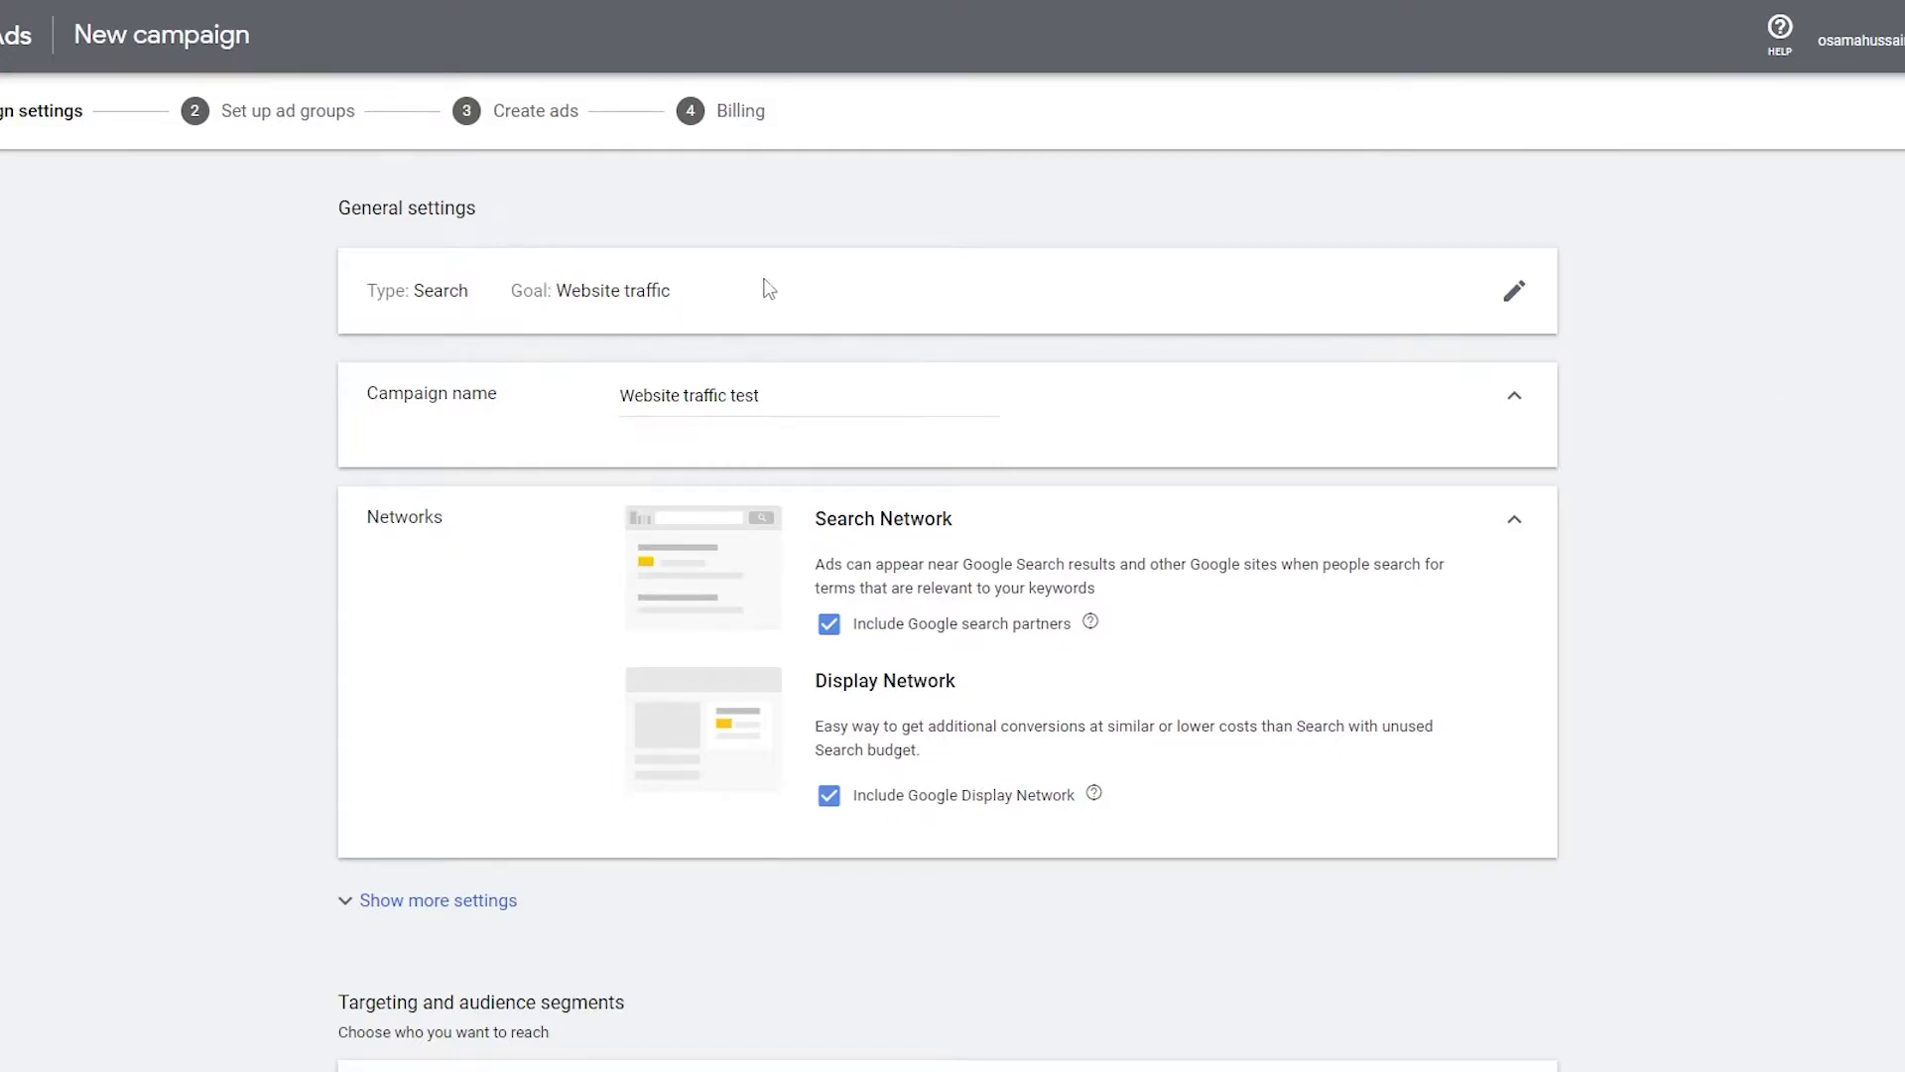
- Exclude the Google Display Network from the campaign's networks while keeping Google search partners included
scroll(519, 310, "down", 1)
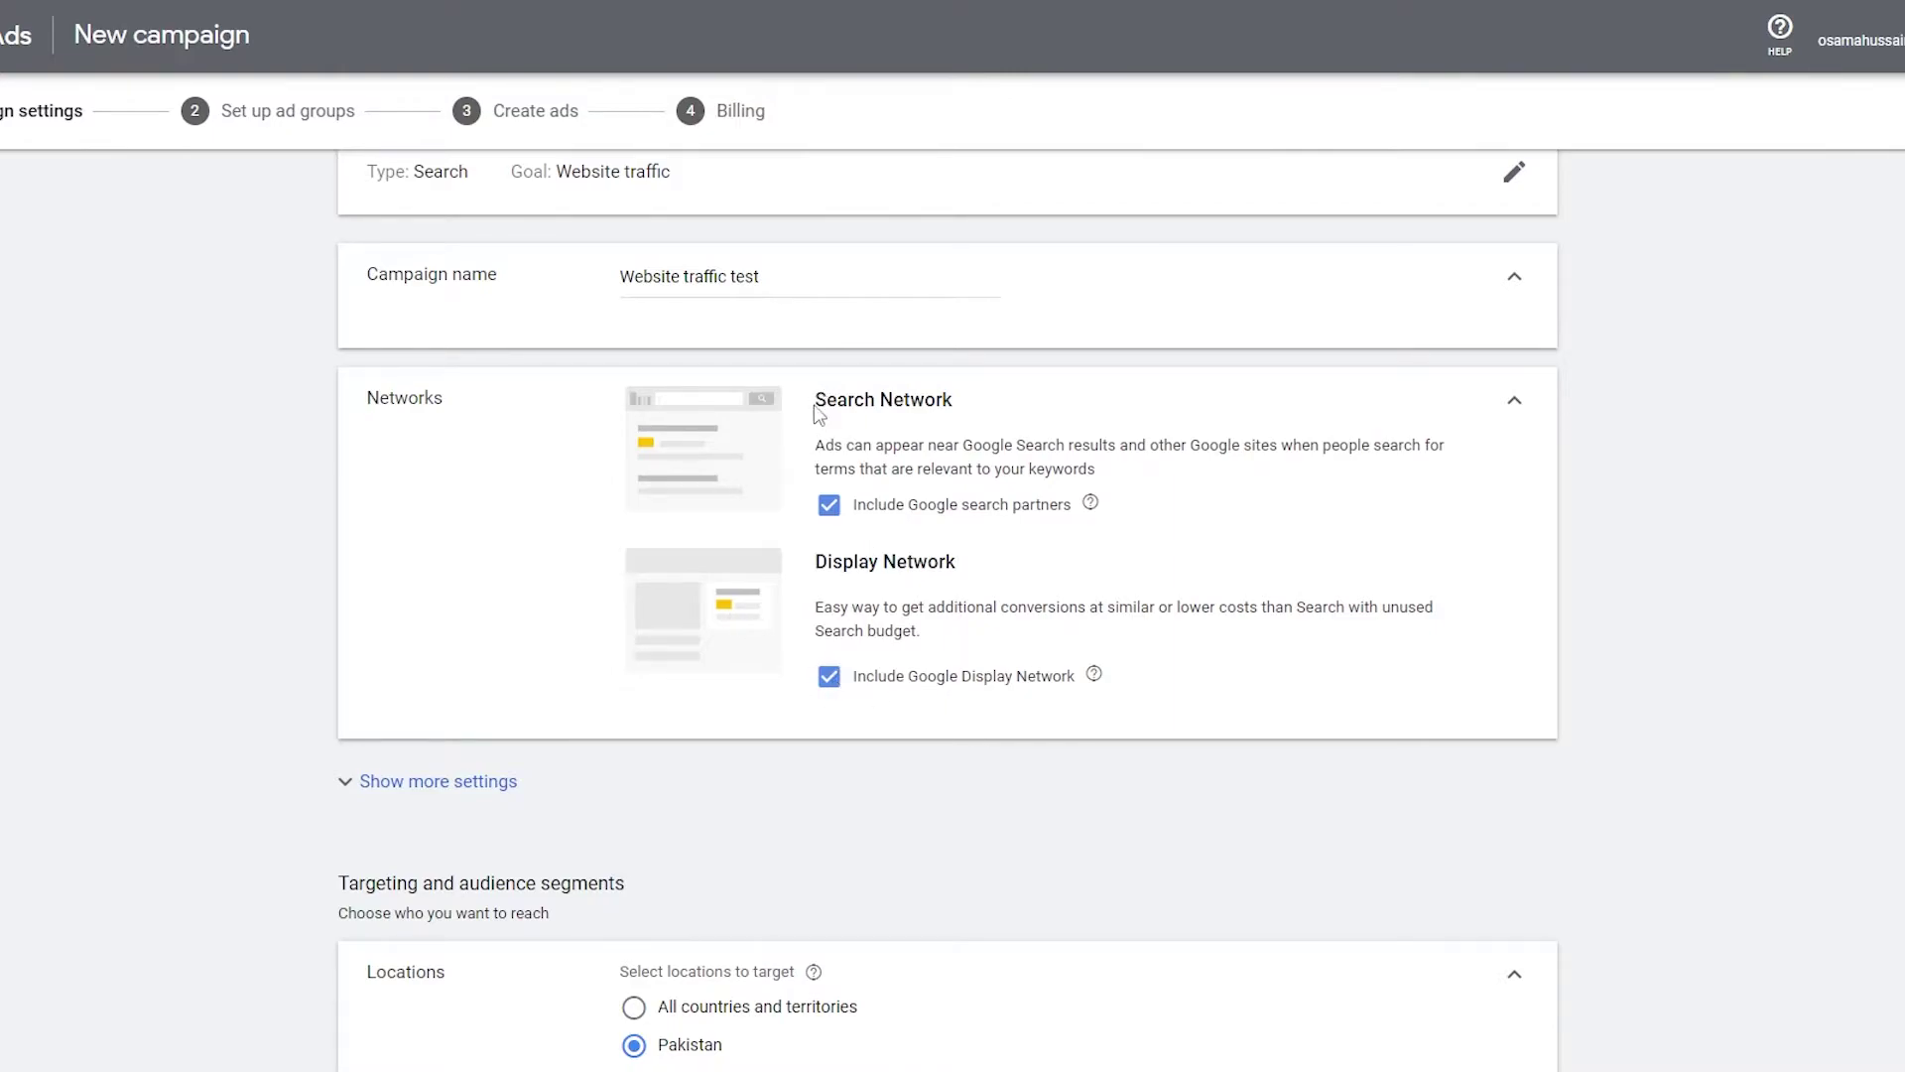
left_click_drag(817, 399, 957, 419)
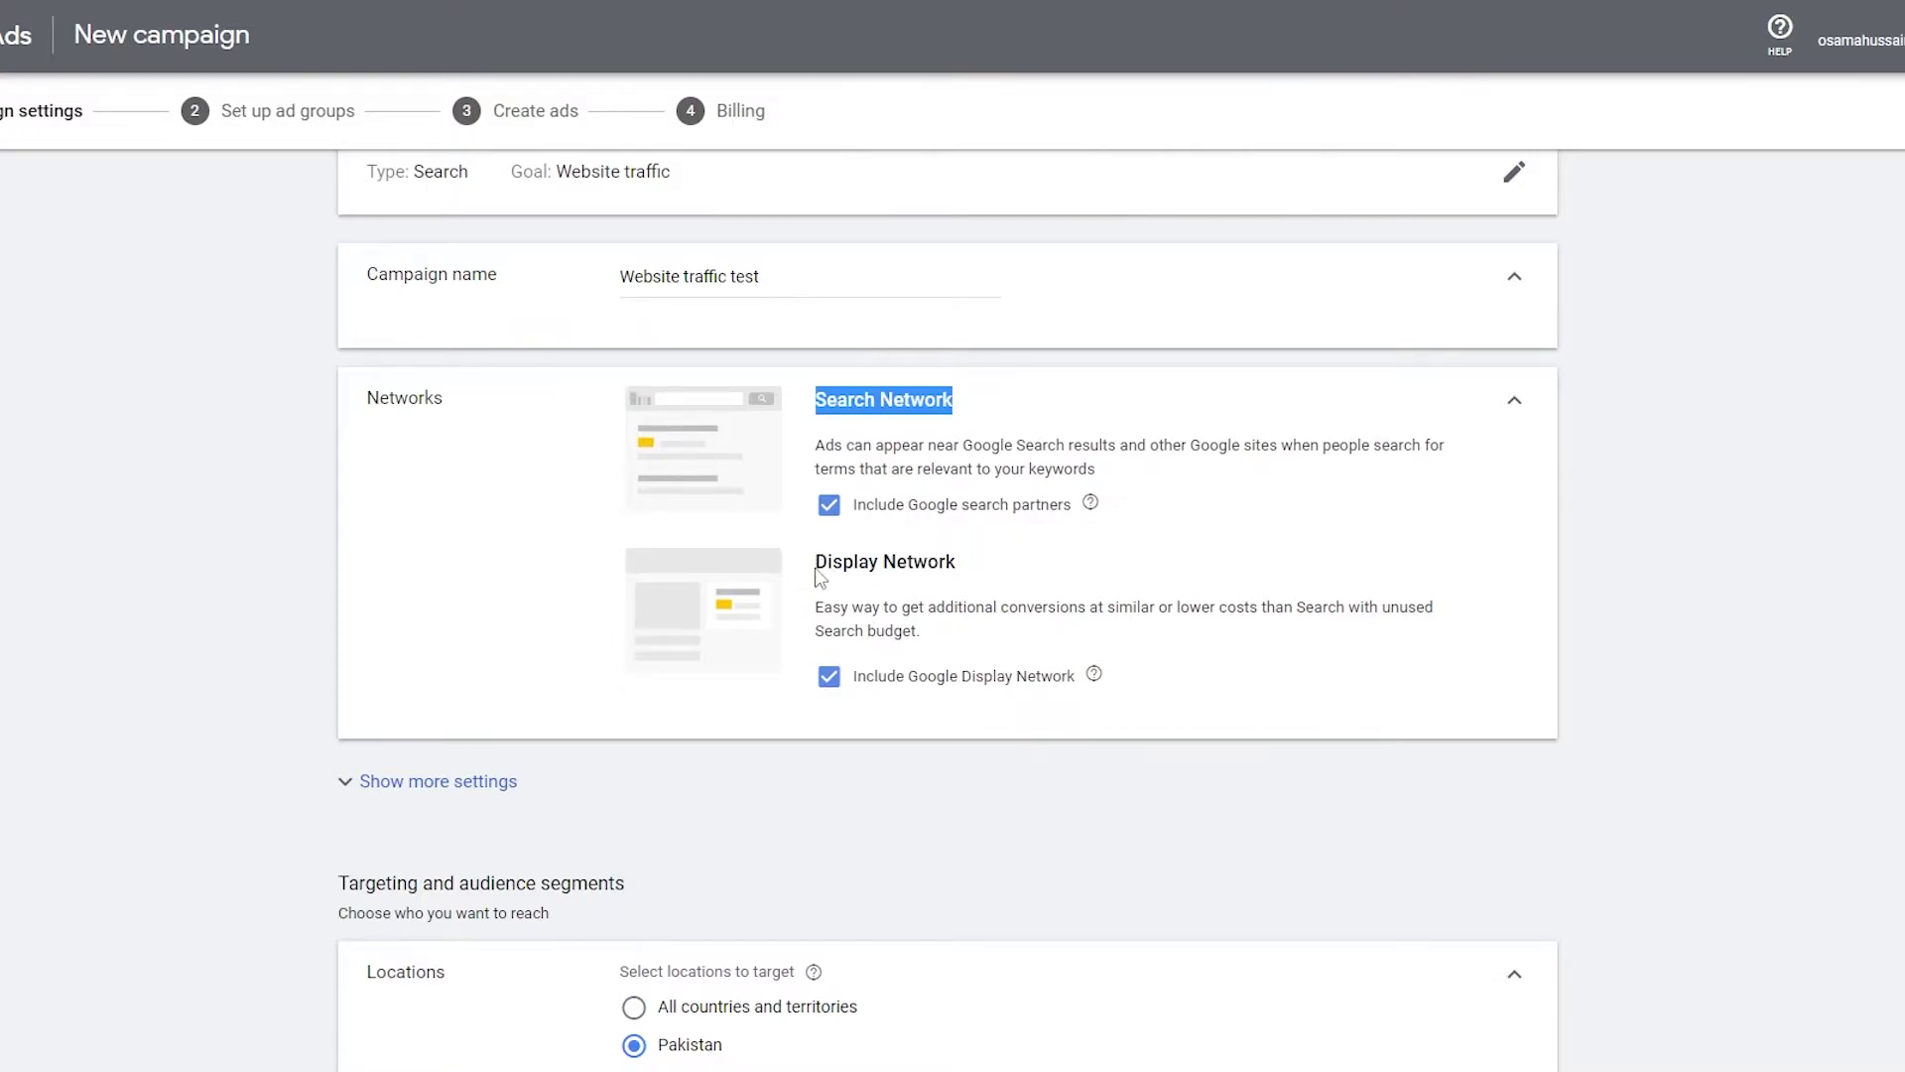
left_click_drag(817, 563, 964, 586)
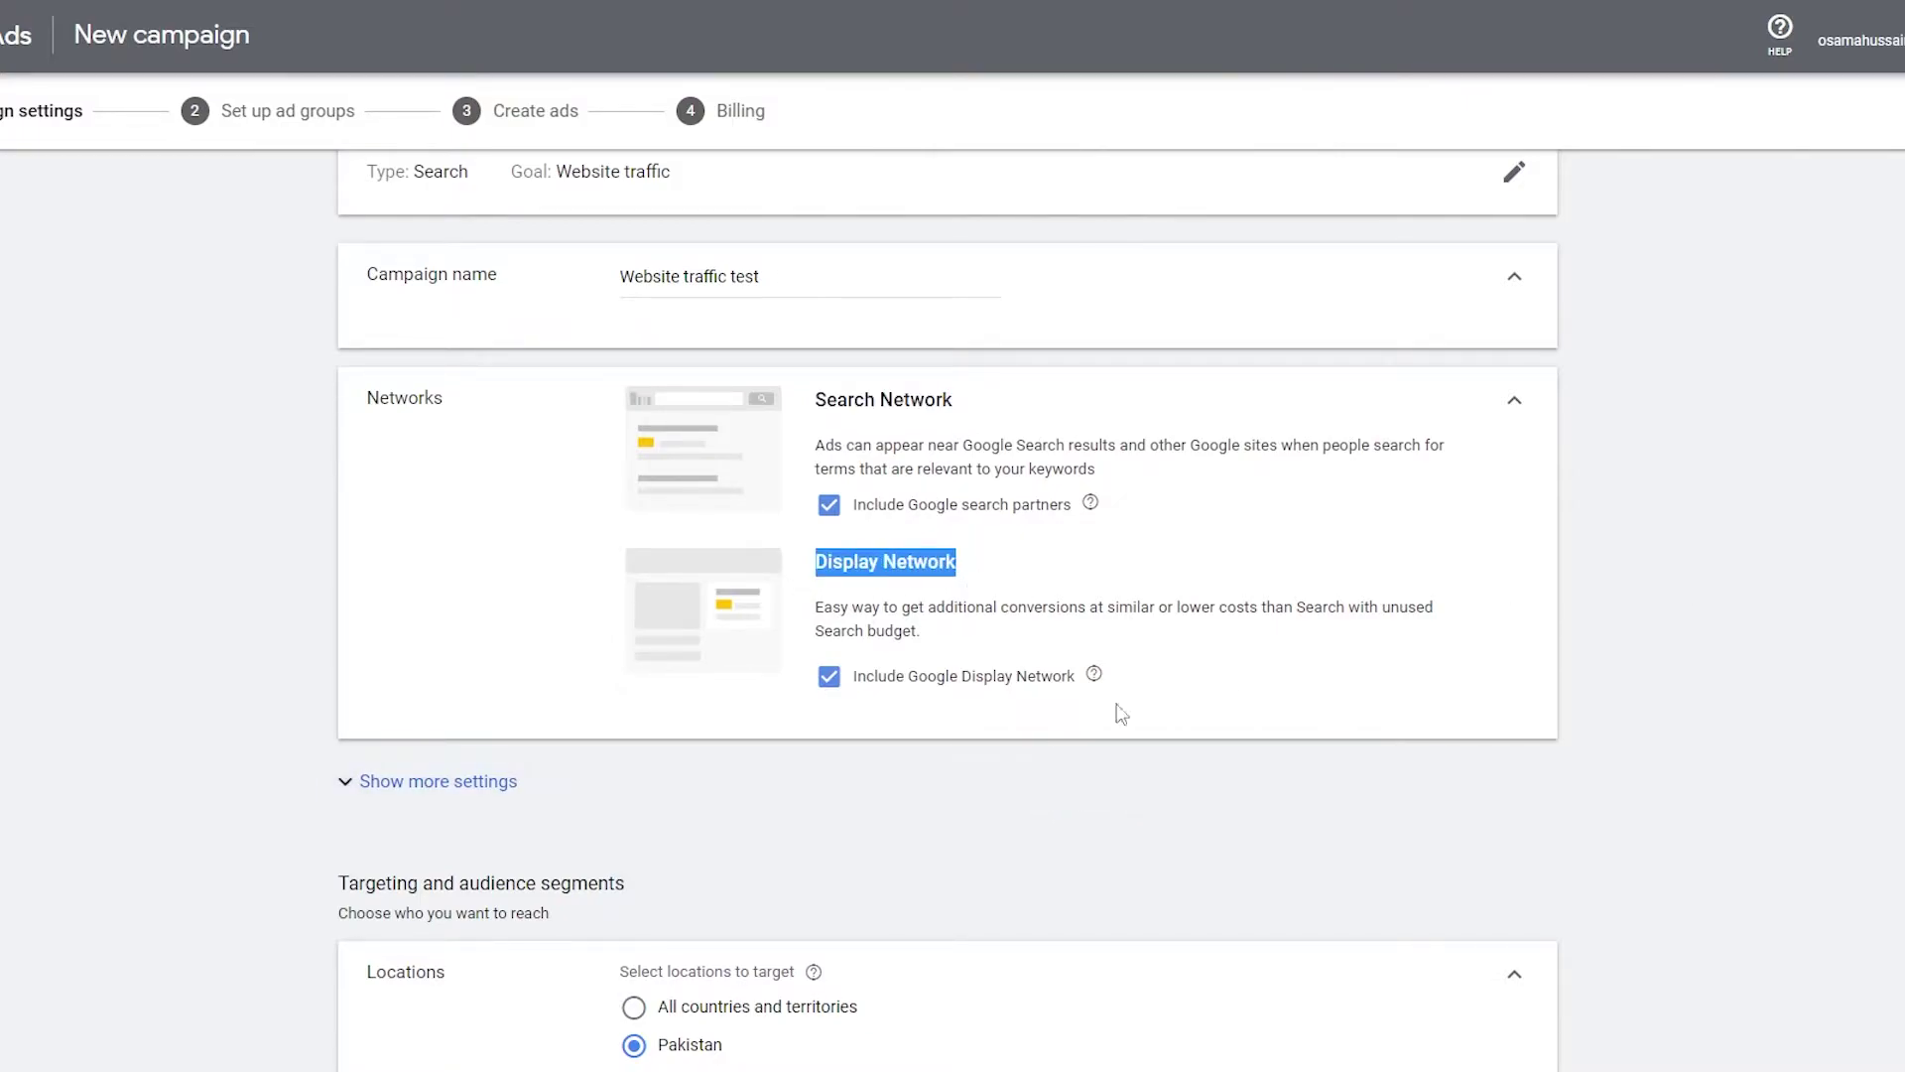
left_click(1819, 554)
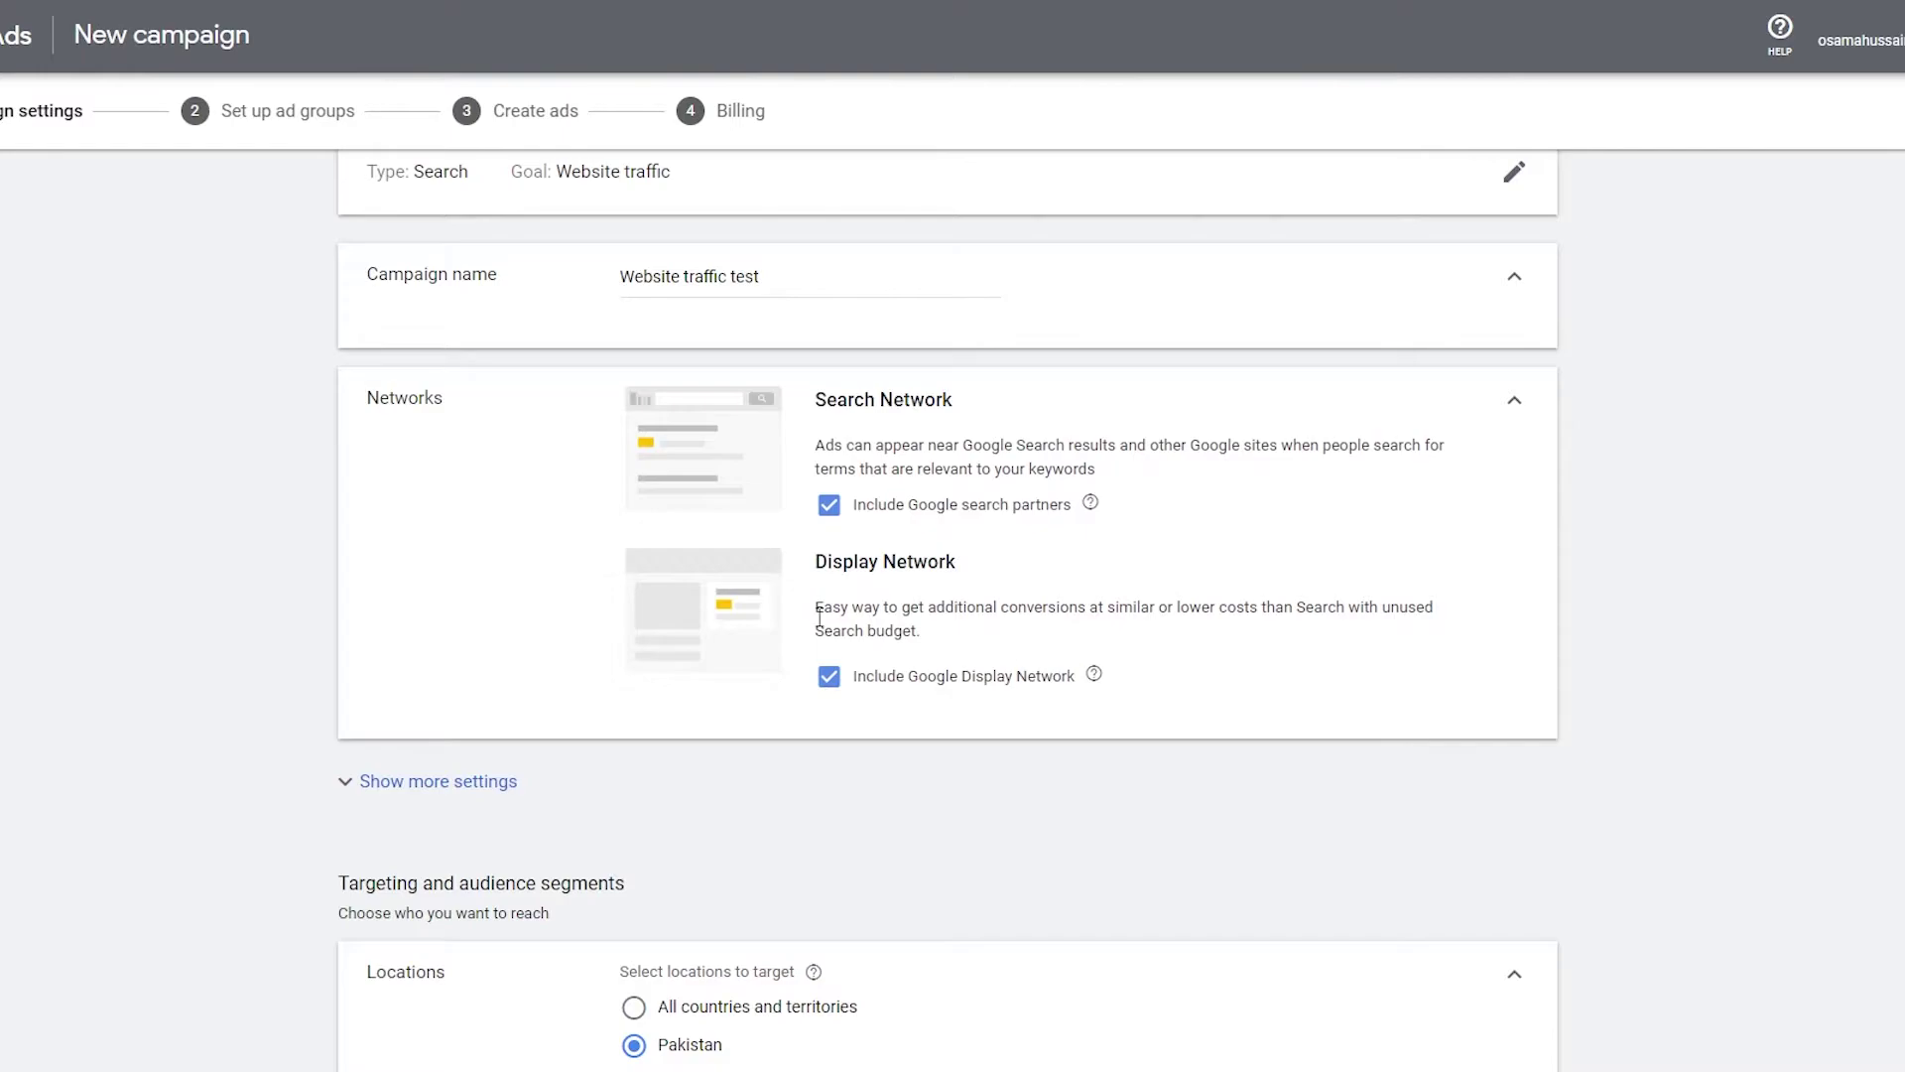
left_click(829, 676)
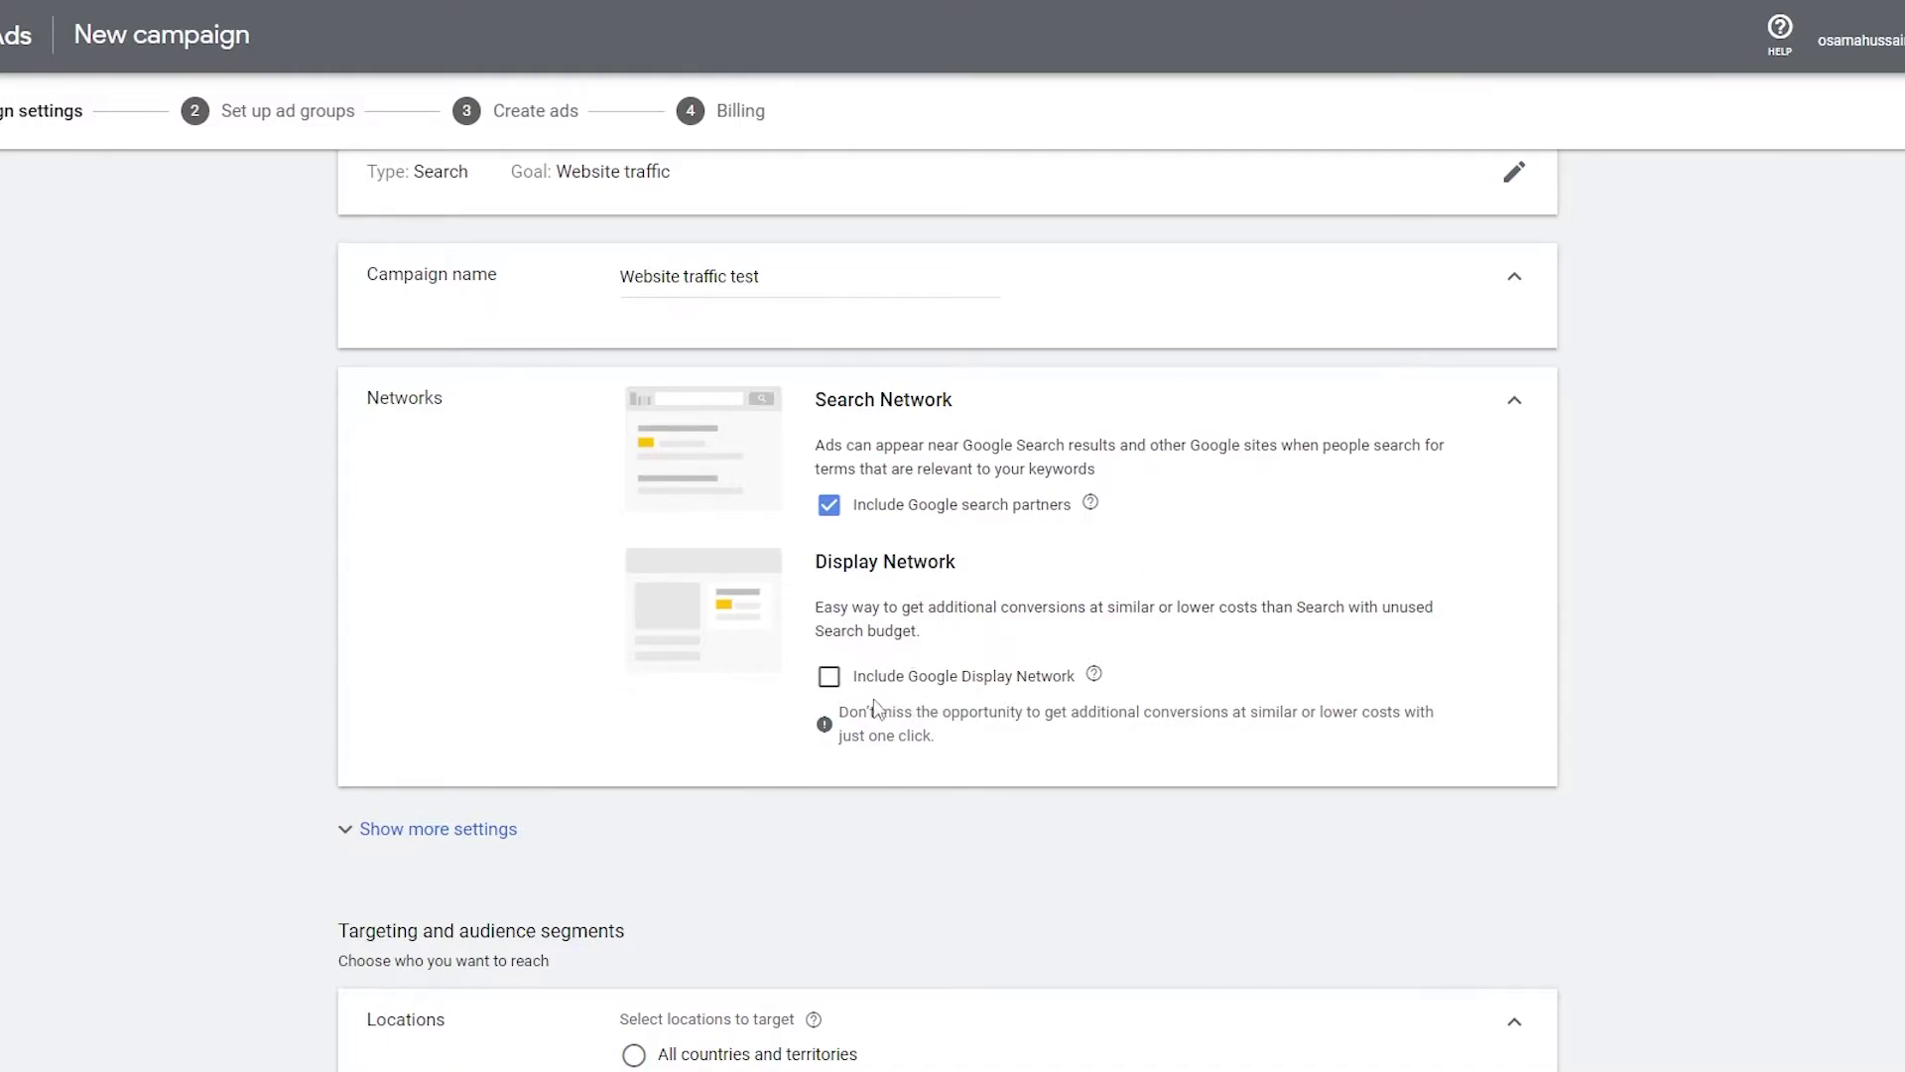
- Examine the additional general settings, such as dates and ad schedule, and the targeting and audience segments section
scroll(829, 683, "down", 2)
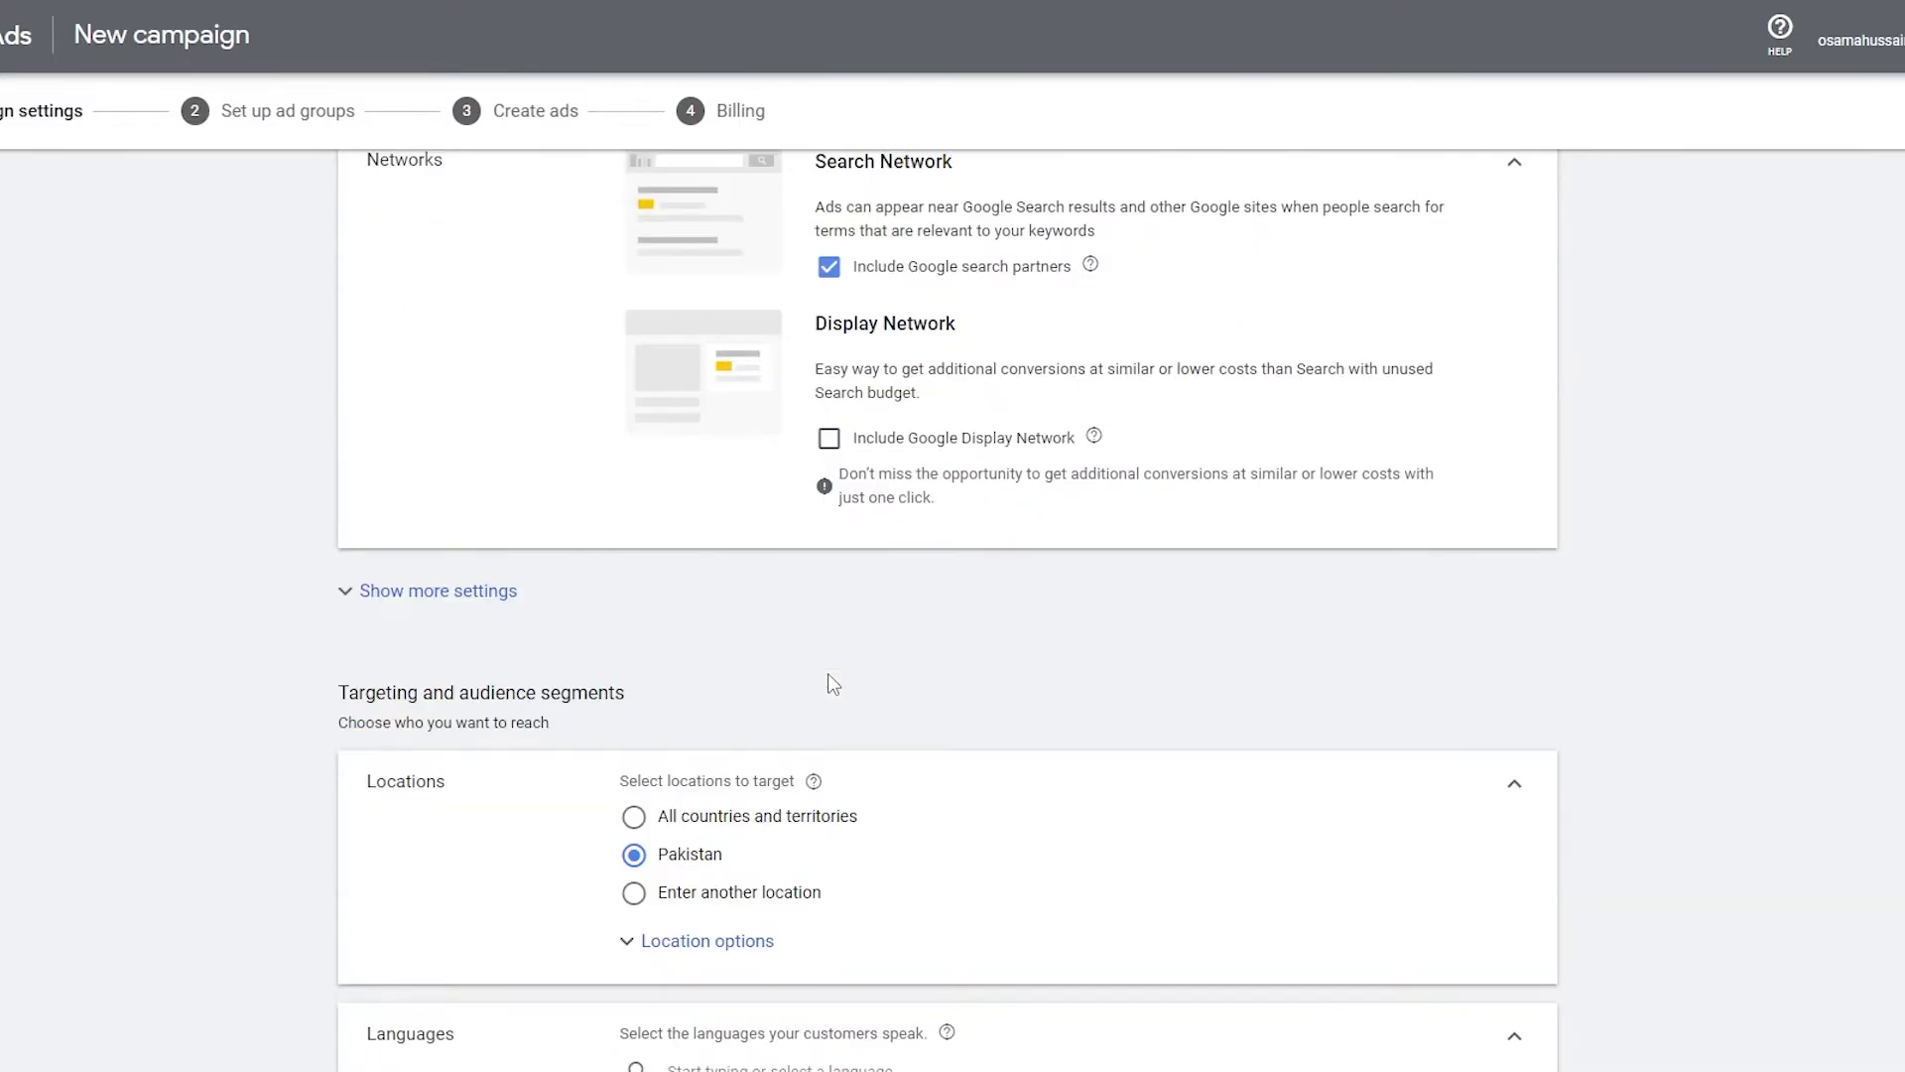
scroll(866, 380, "down", 1)
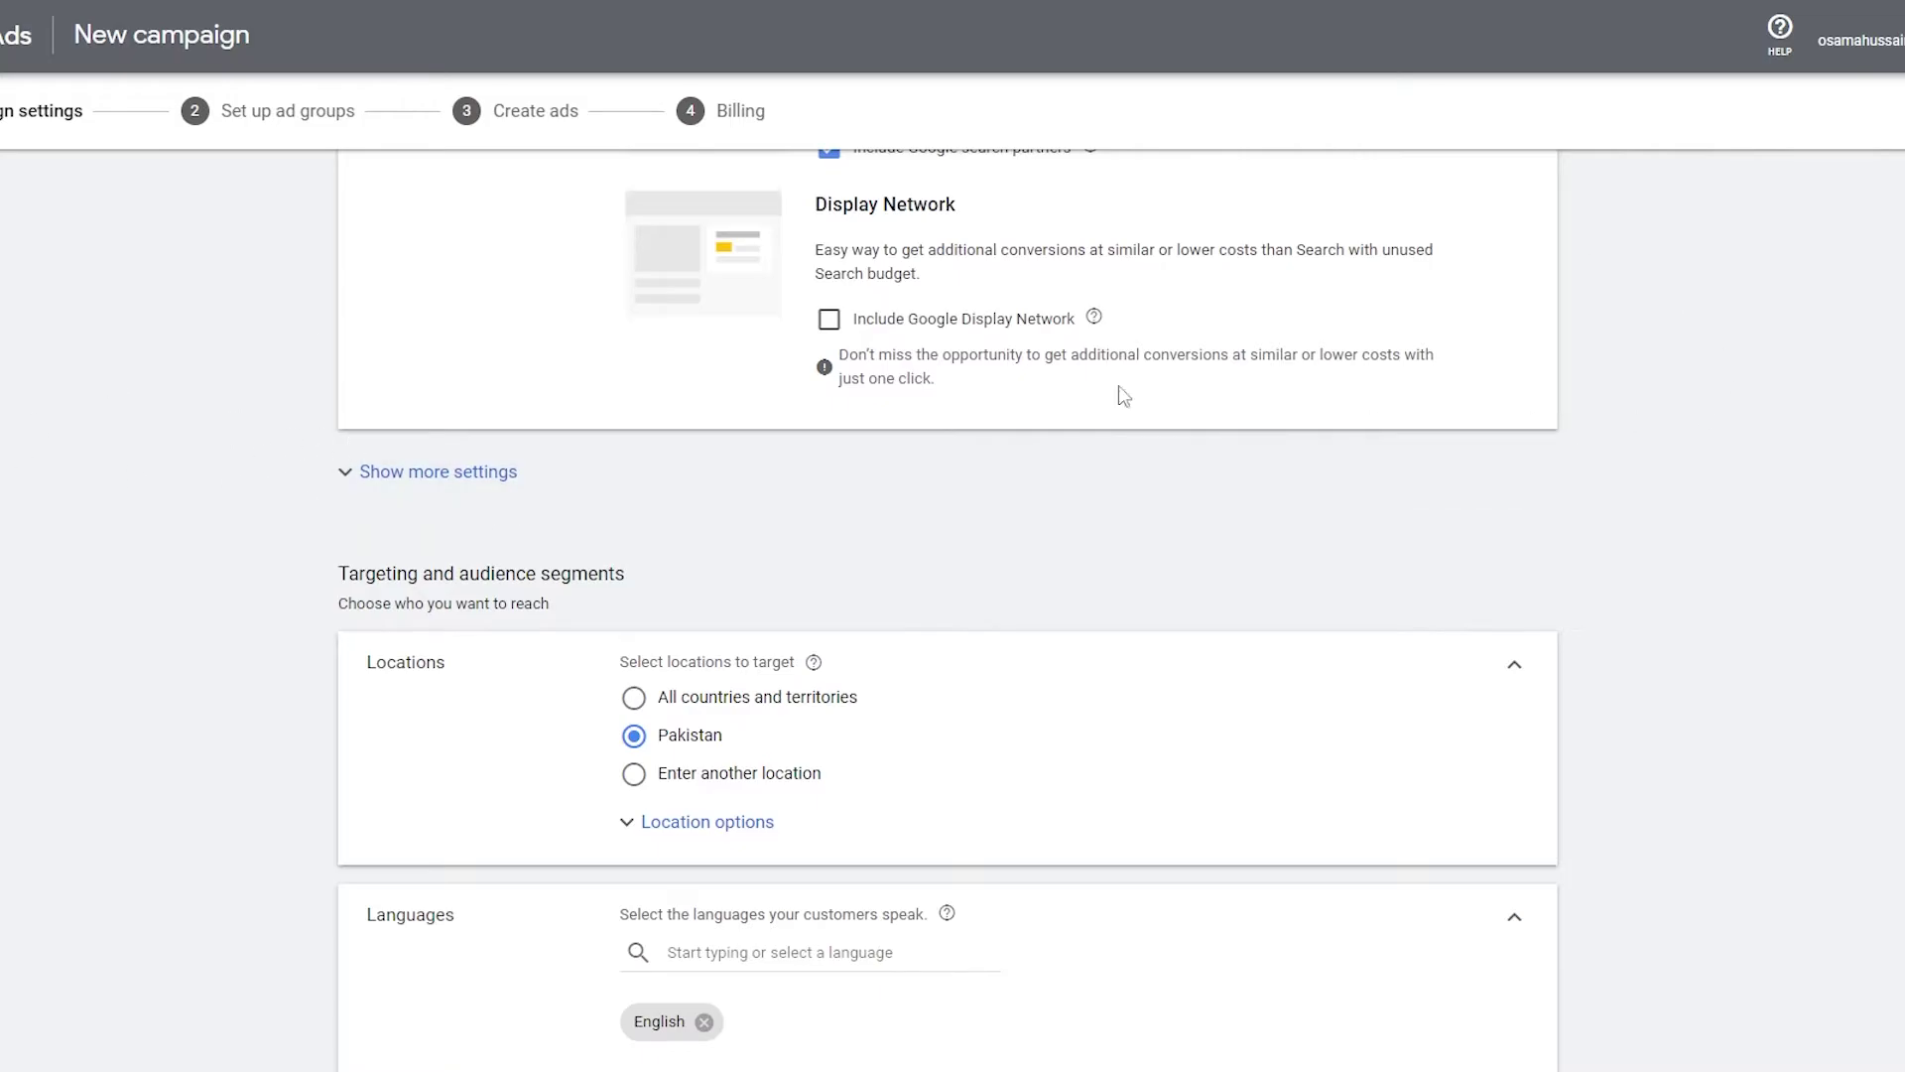
left_click(346, 484)
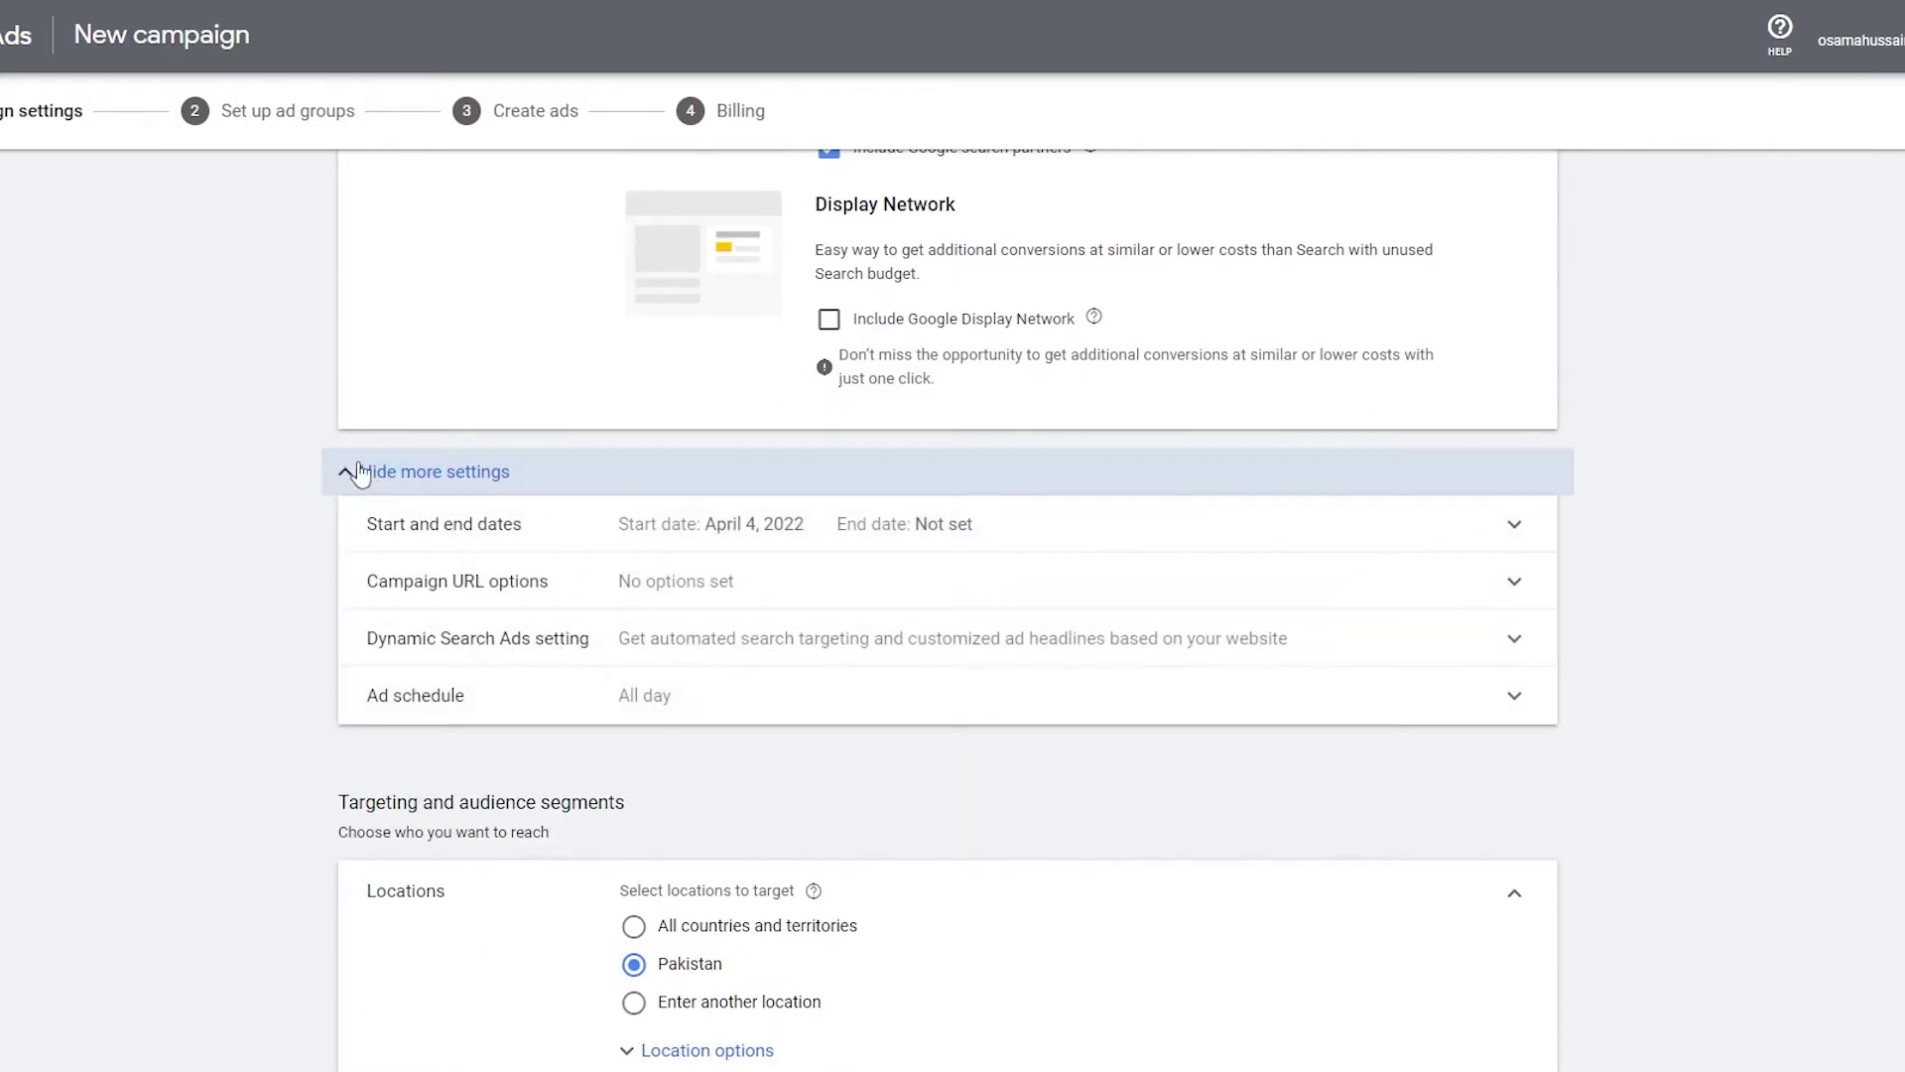
left_click(422, 480)
scroll(993, 441, "down", 1)
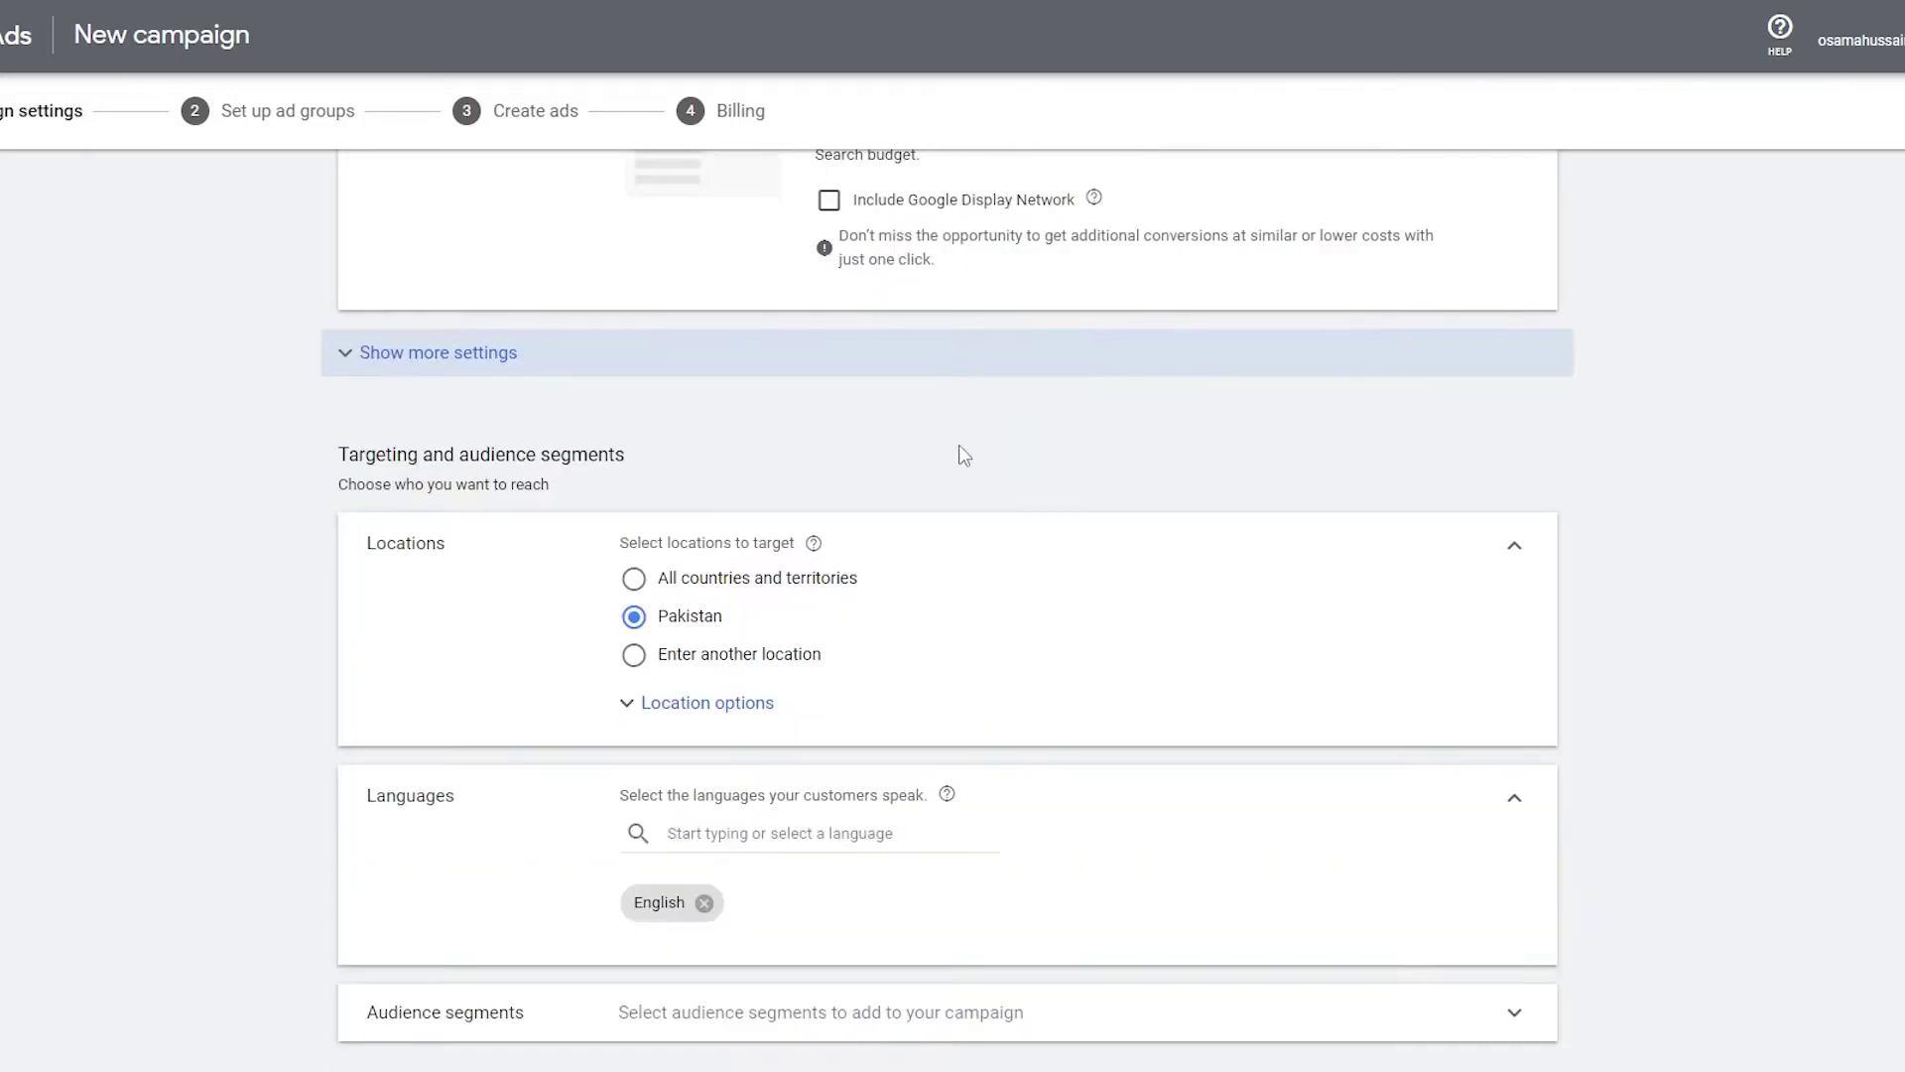
scroll(568, 491, "down", 1)
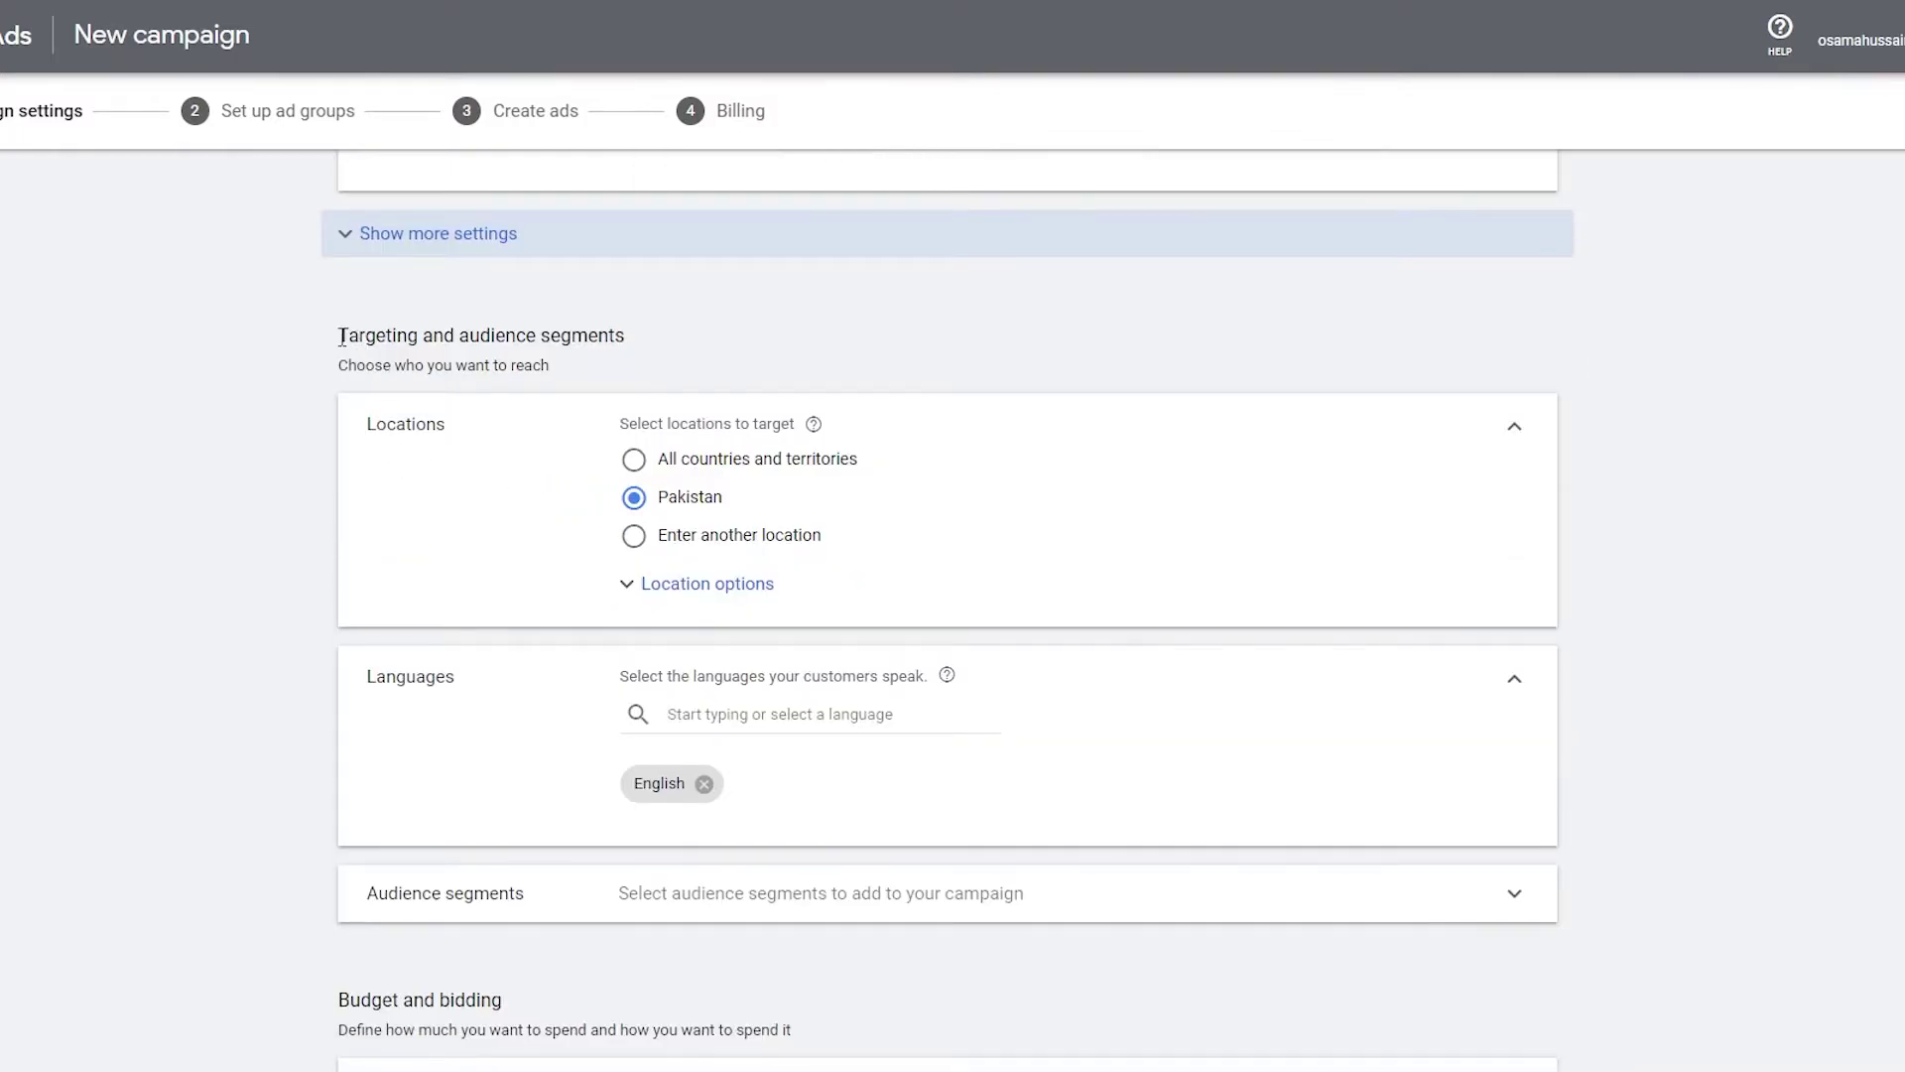
left_click_drag(339, 331, 625, 355)
left_click(1896, 434)
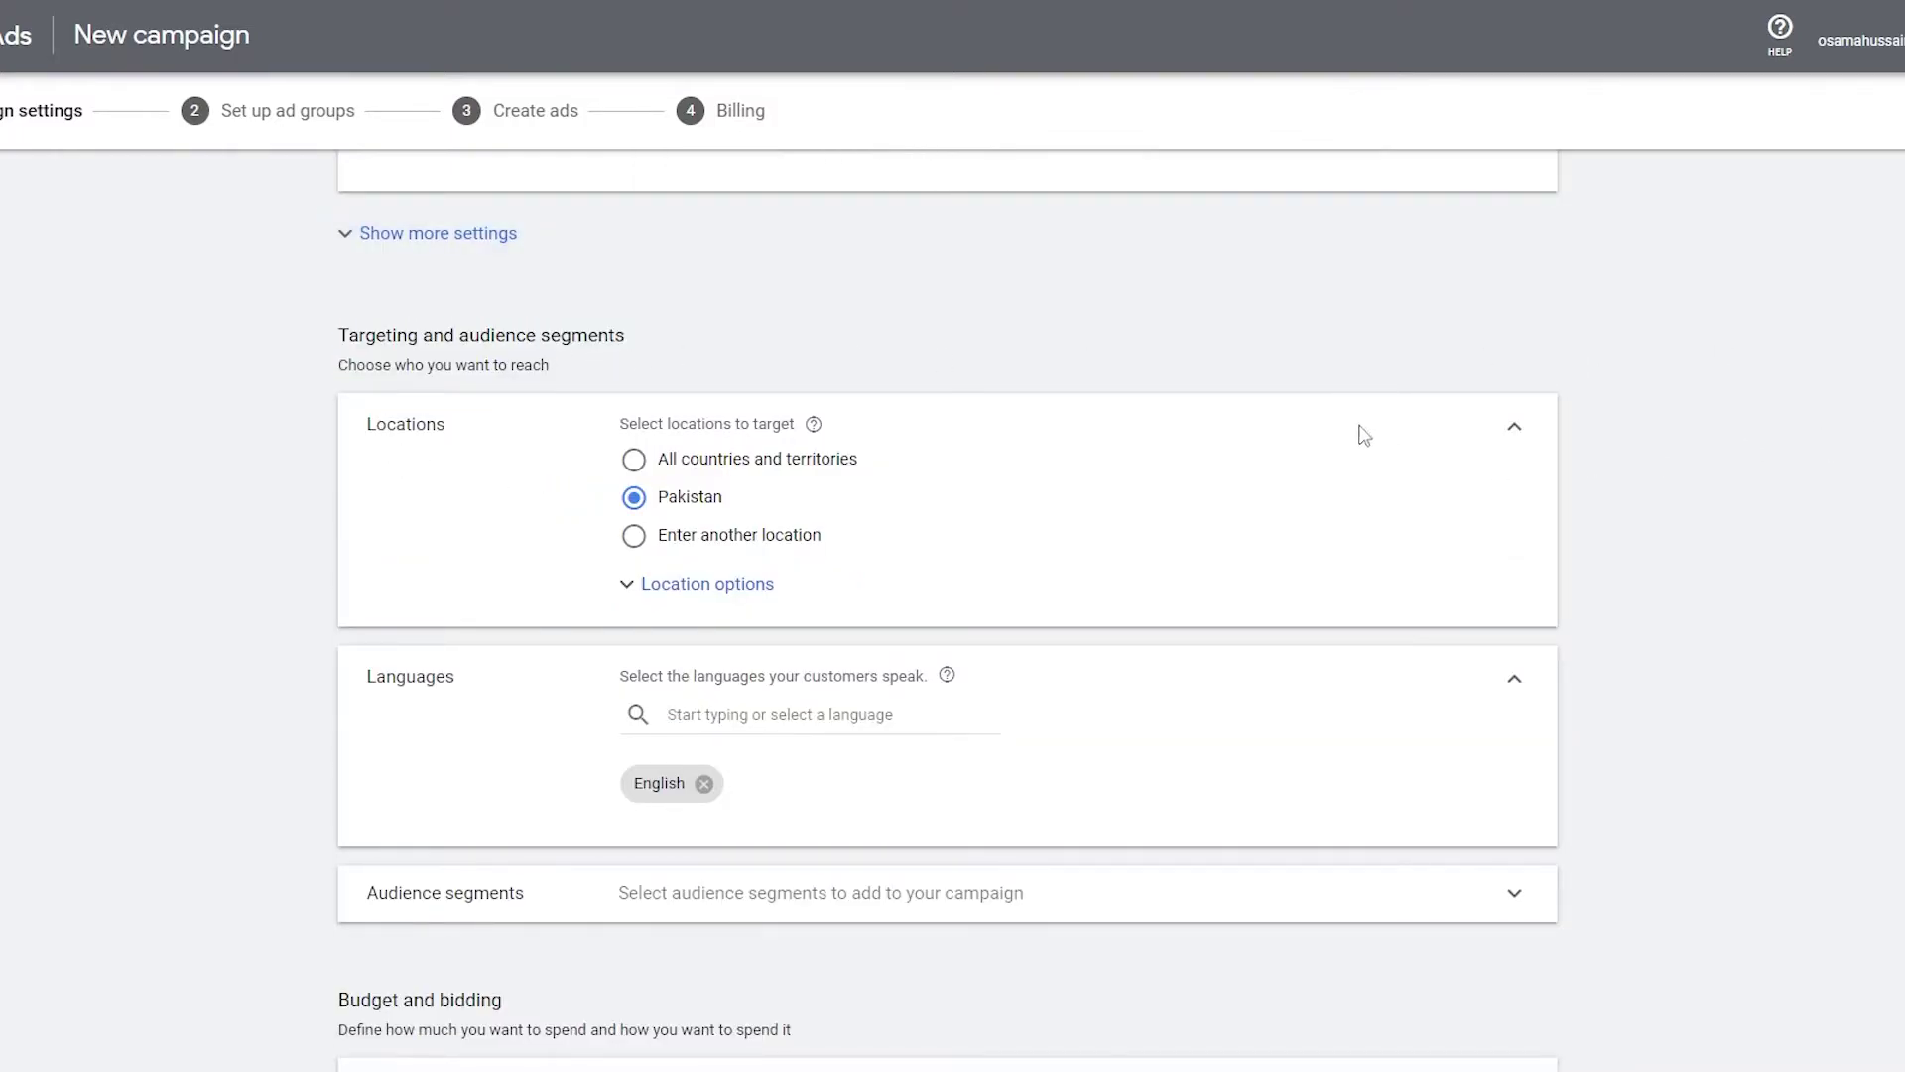
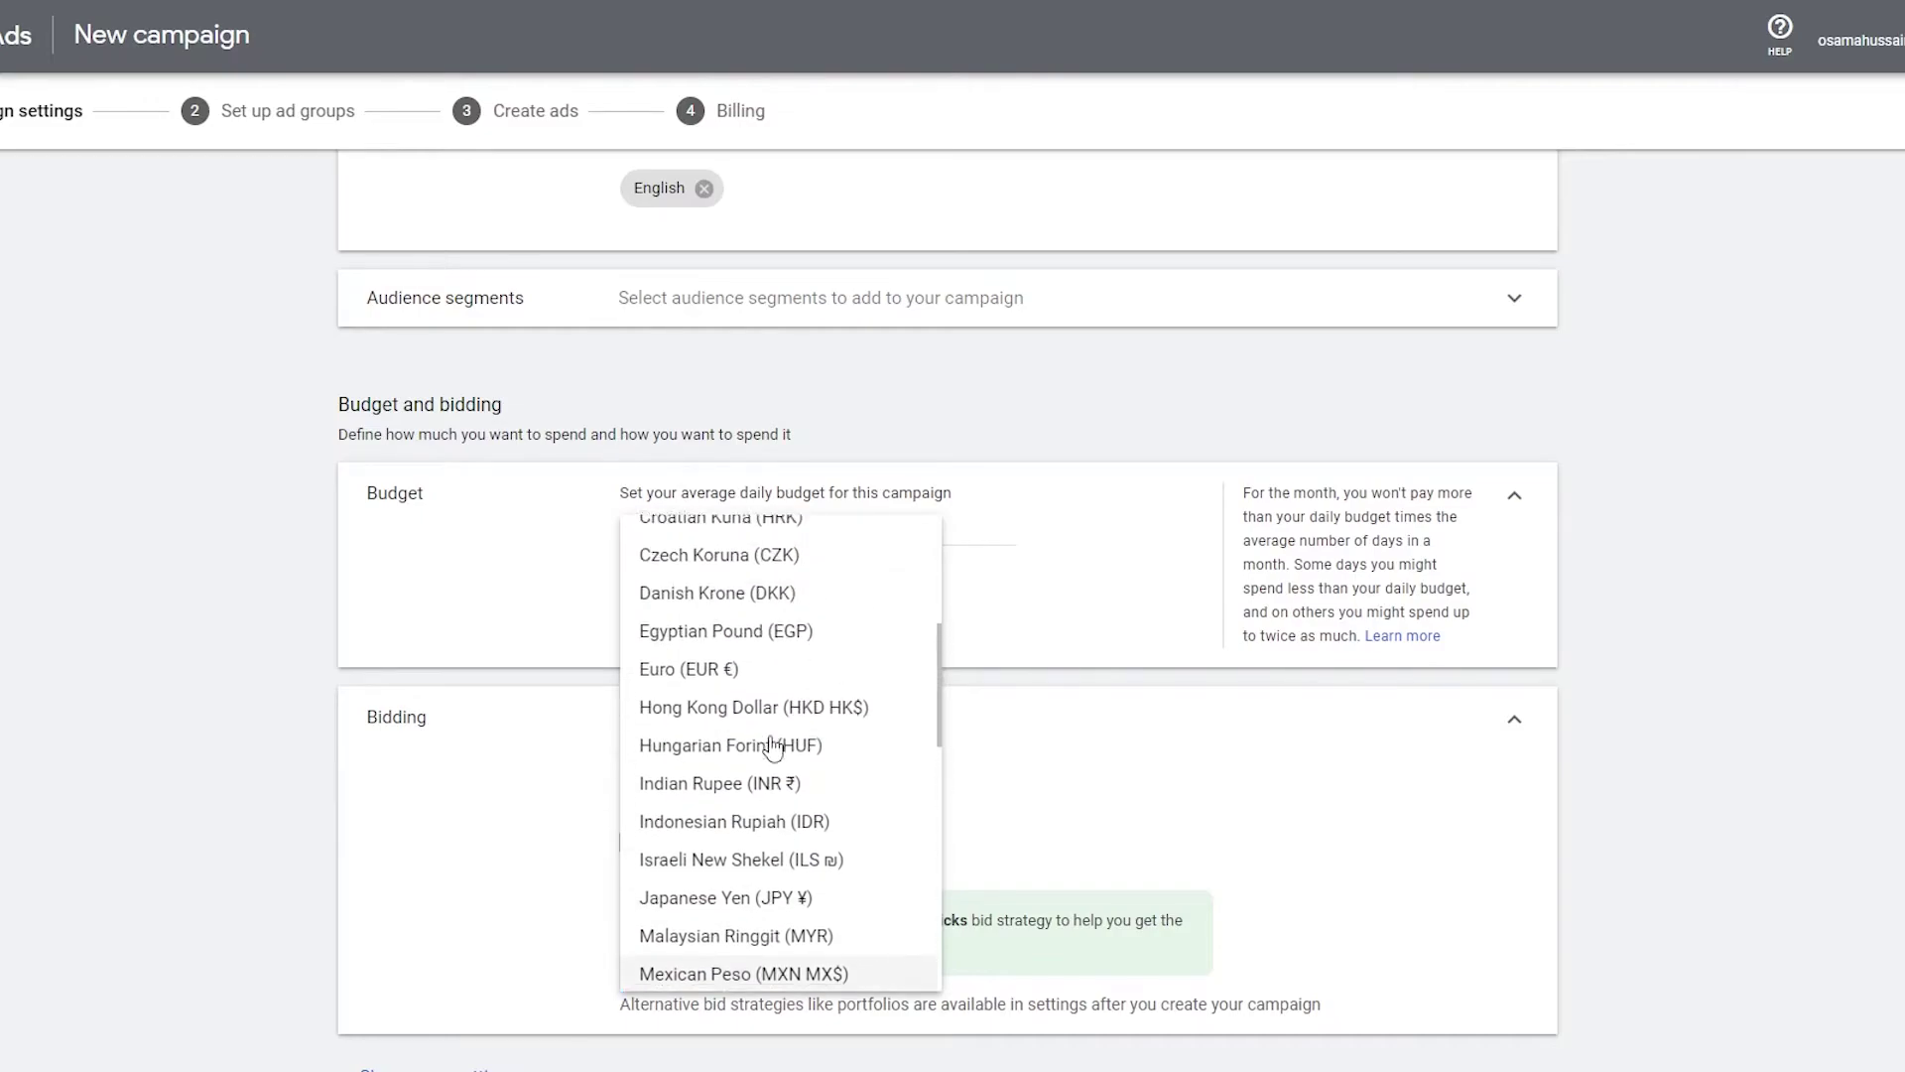
- Choose US Dollar as the budget currency and set the average daily budget to 1,200
scroll(794, 737, "down", 17)
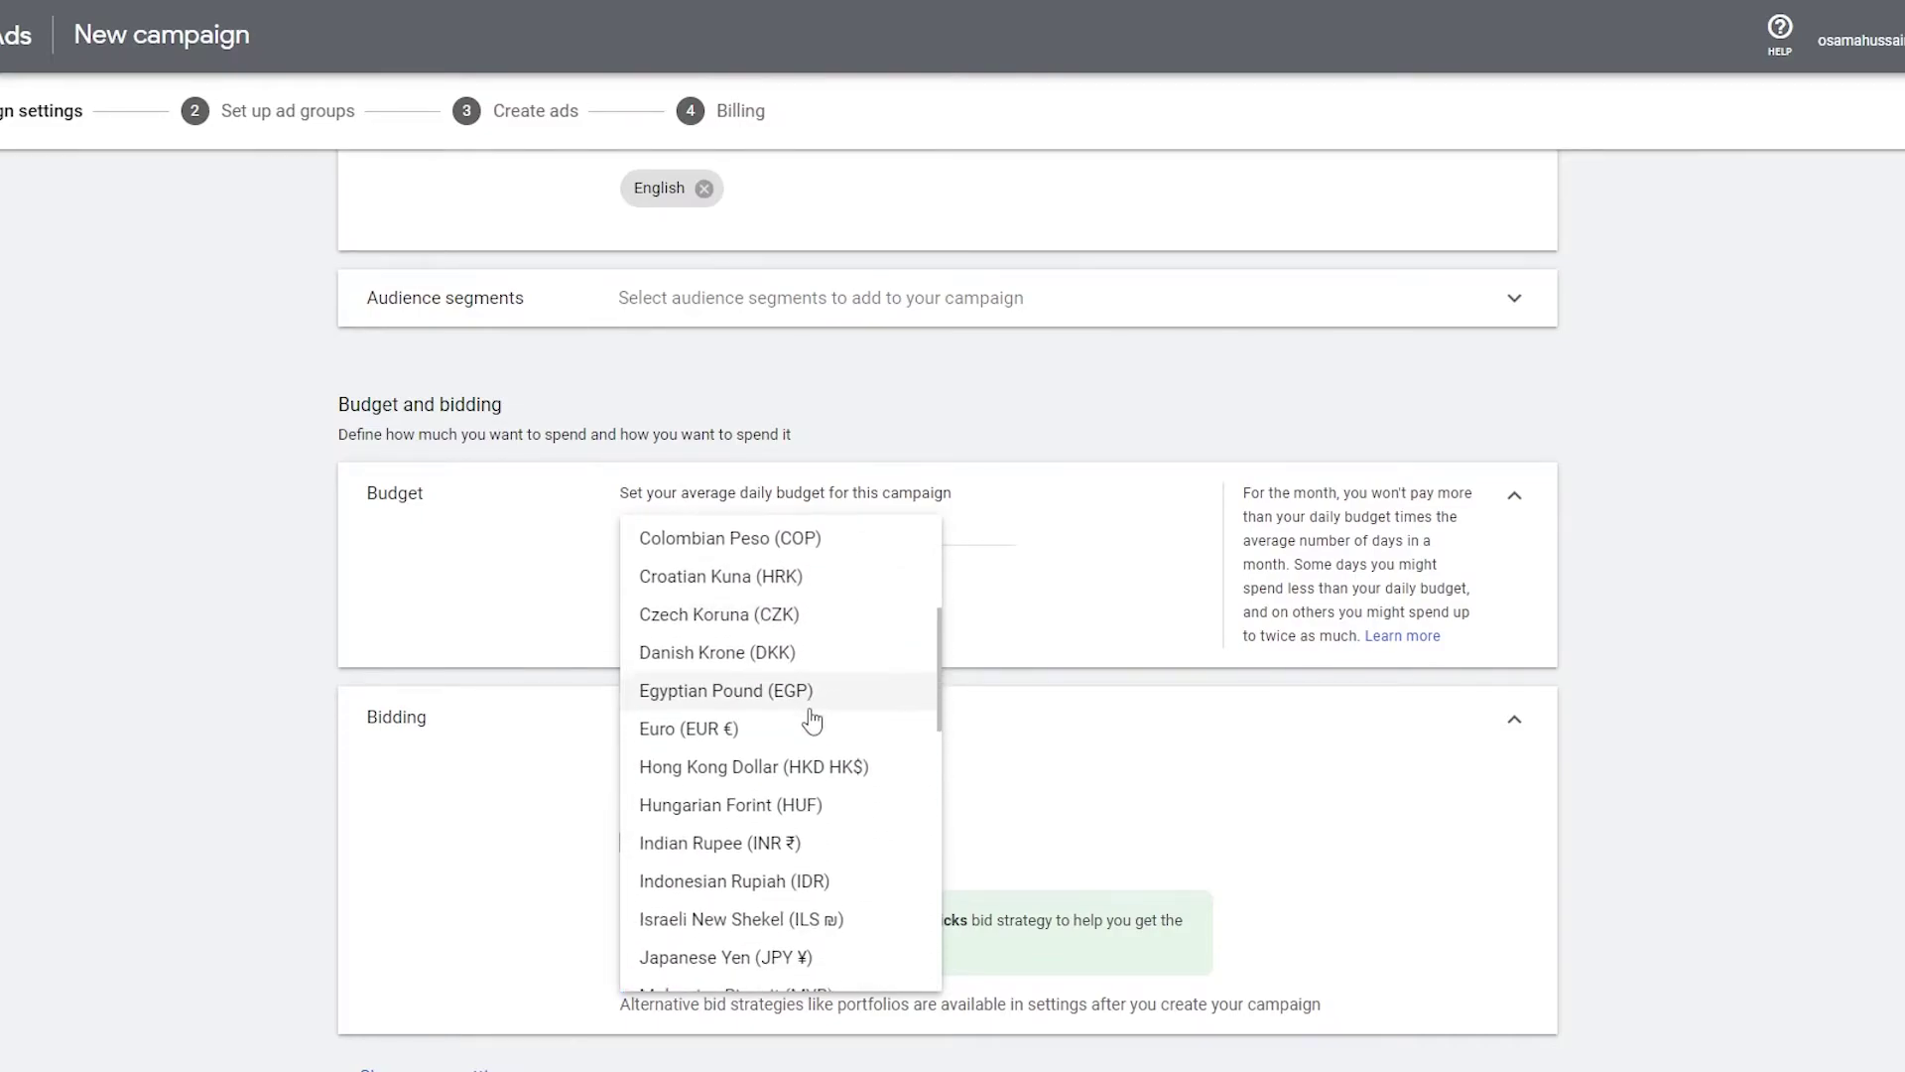
left_click(750, 906)
left_click(903, 524)
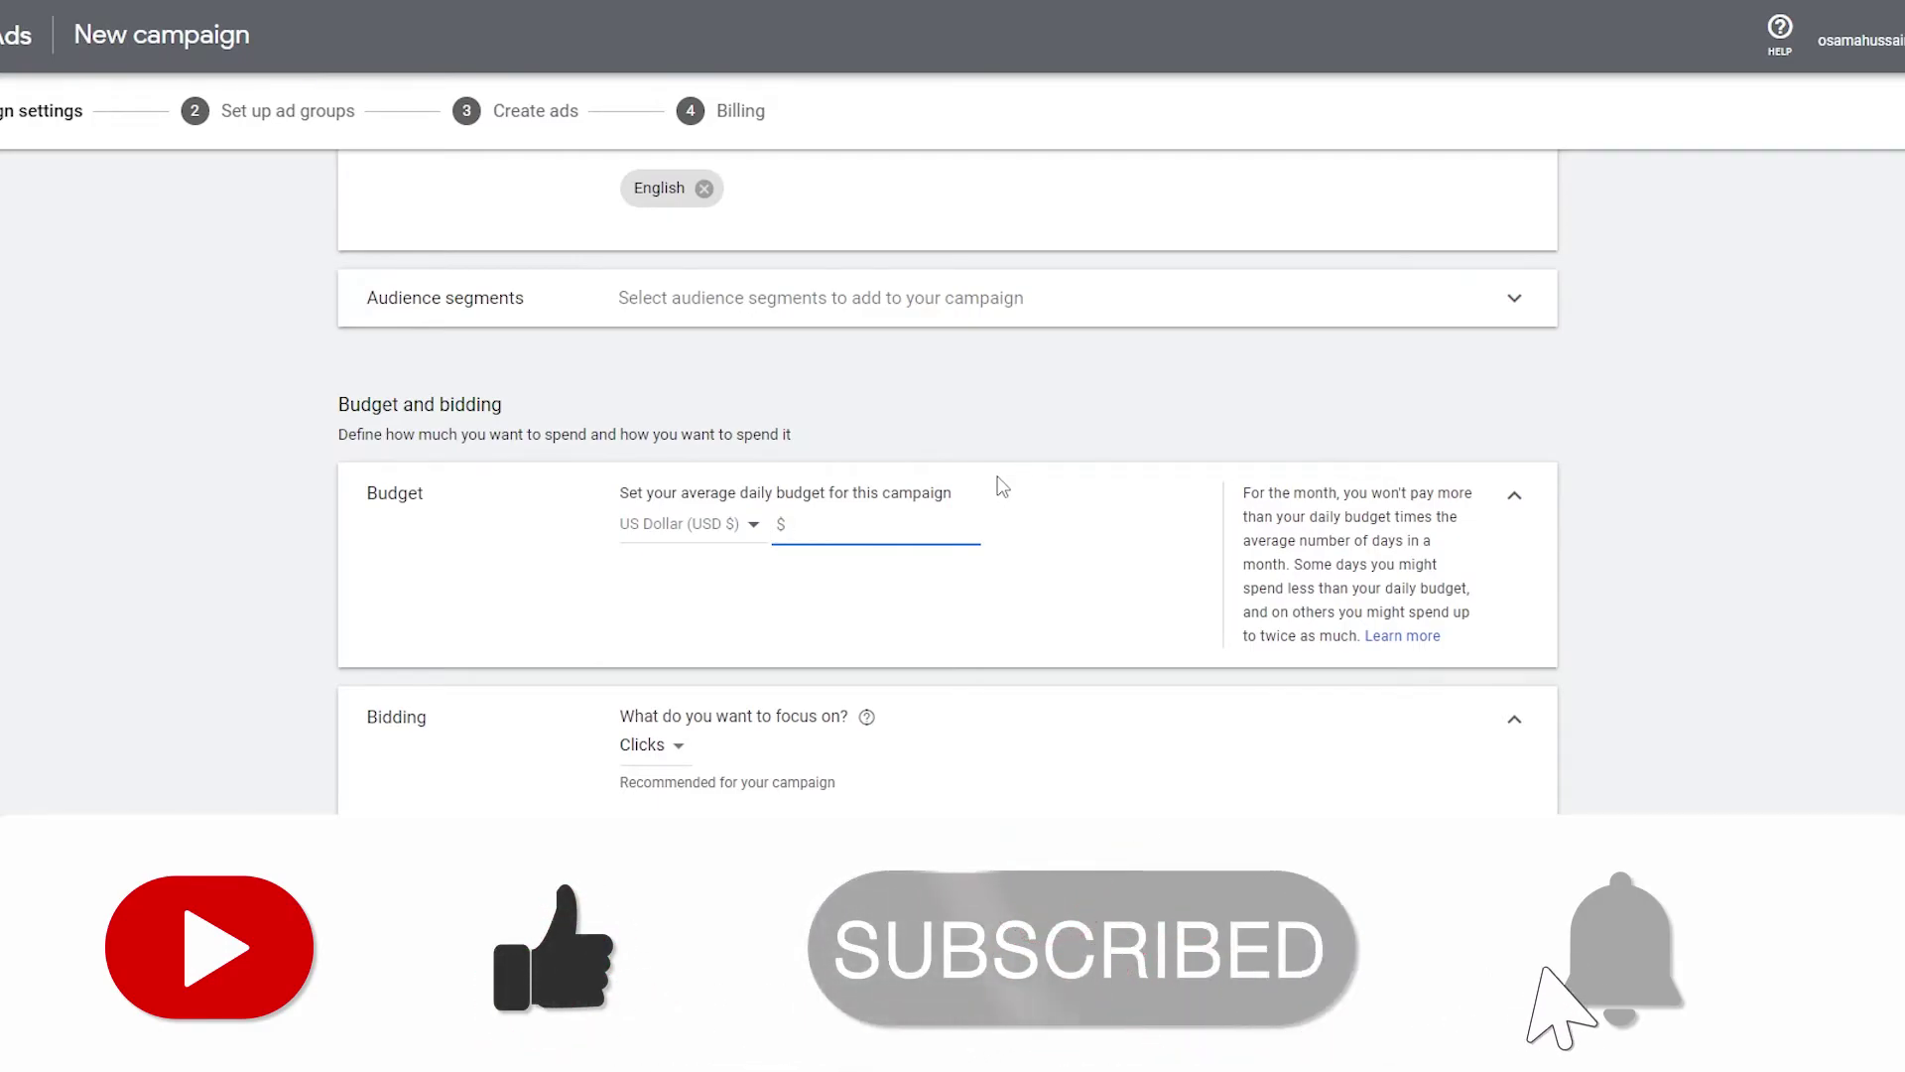
type("1,")
type("200")
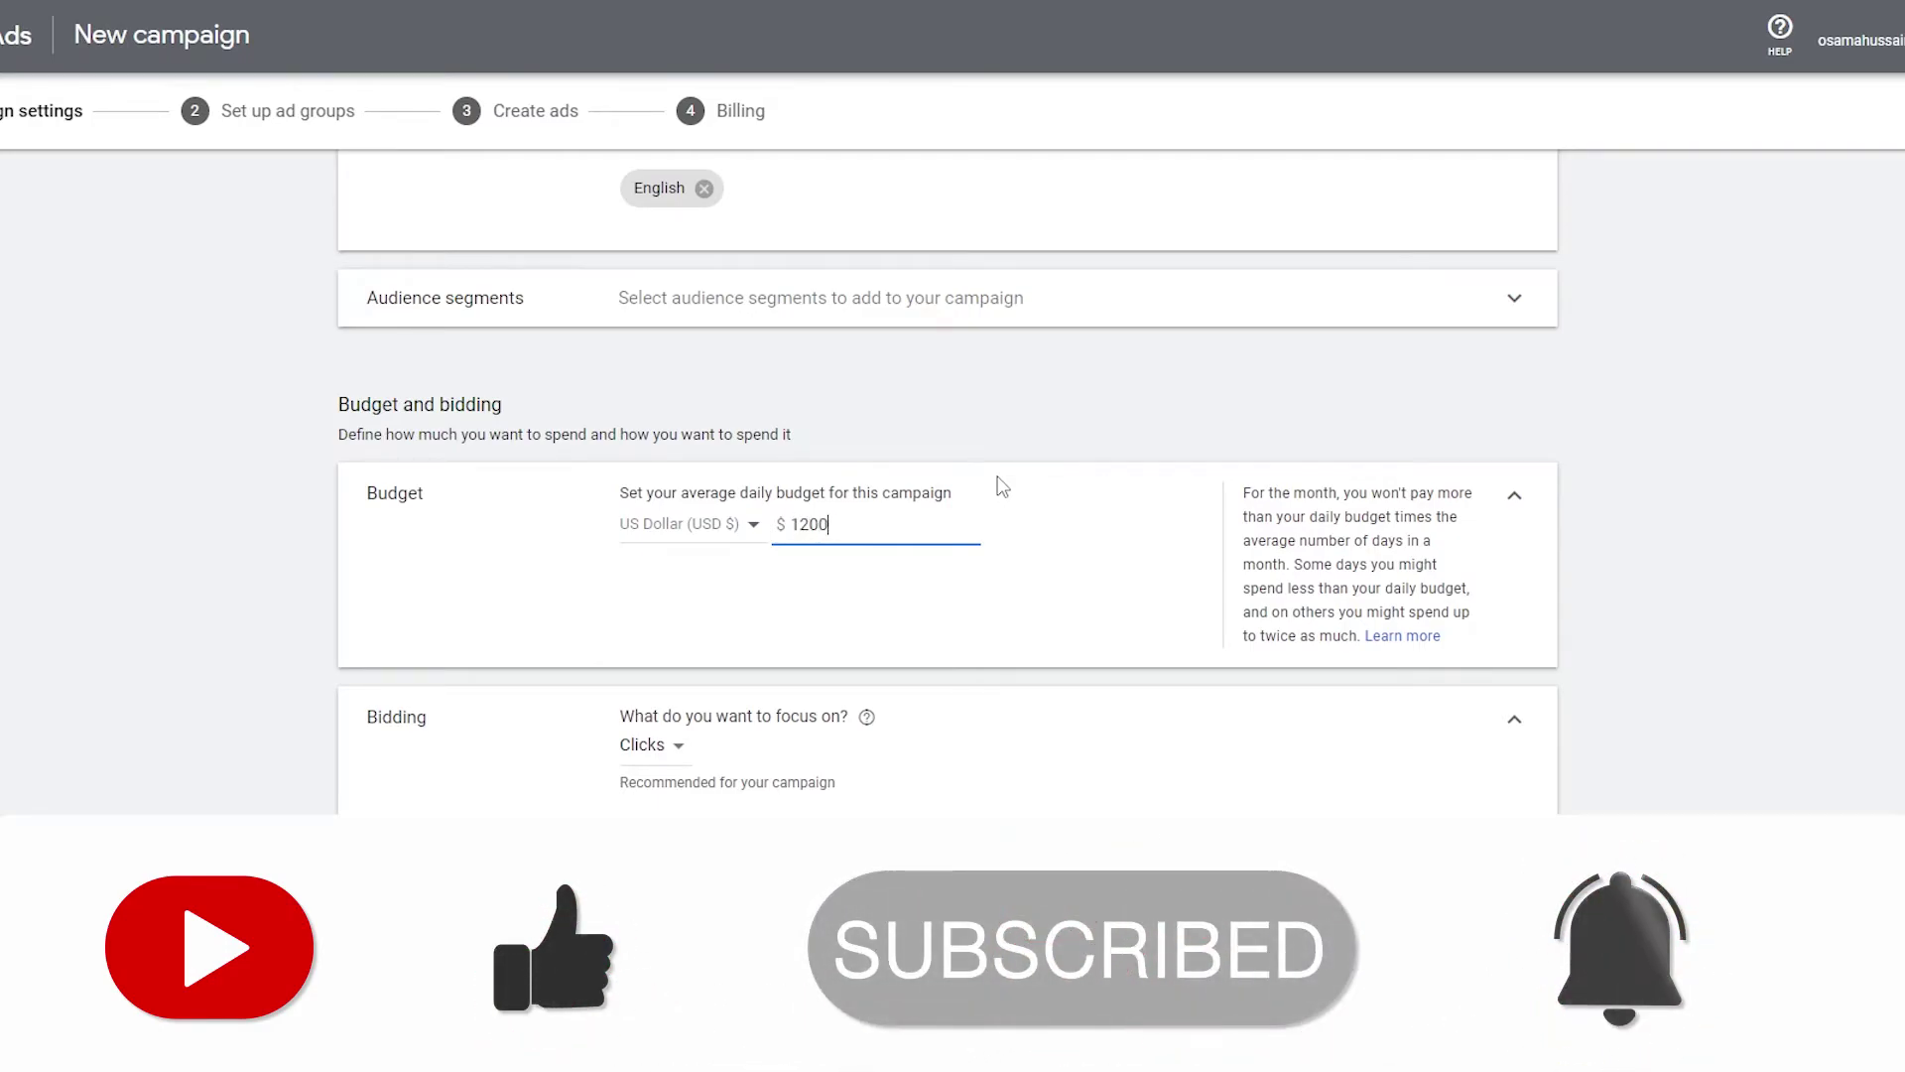
left_click(684, 541)
- Change the campaign's average daily budget to $5
scroll(685, 541, "down", 1)
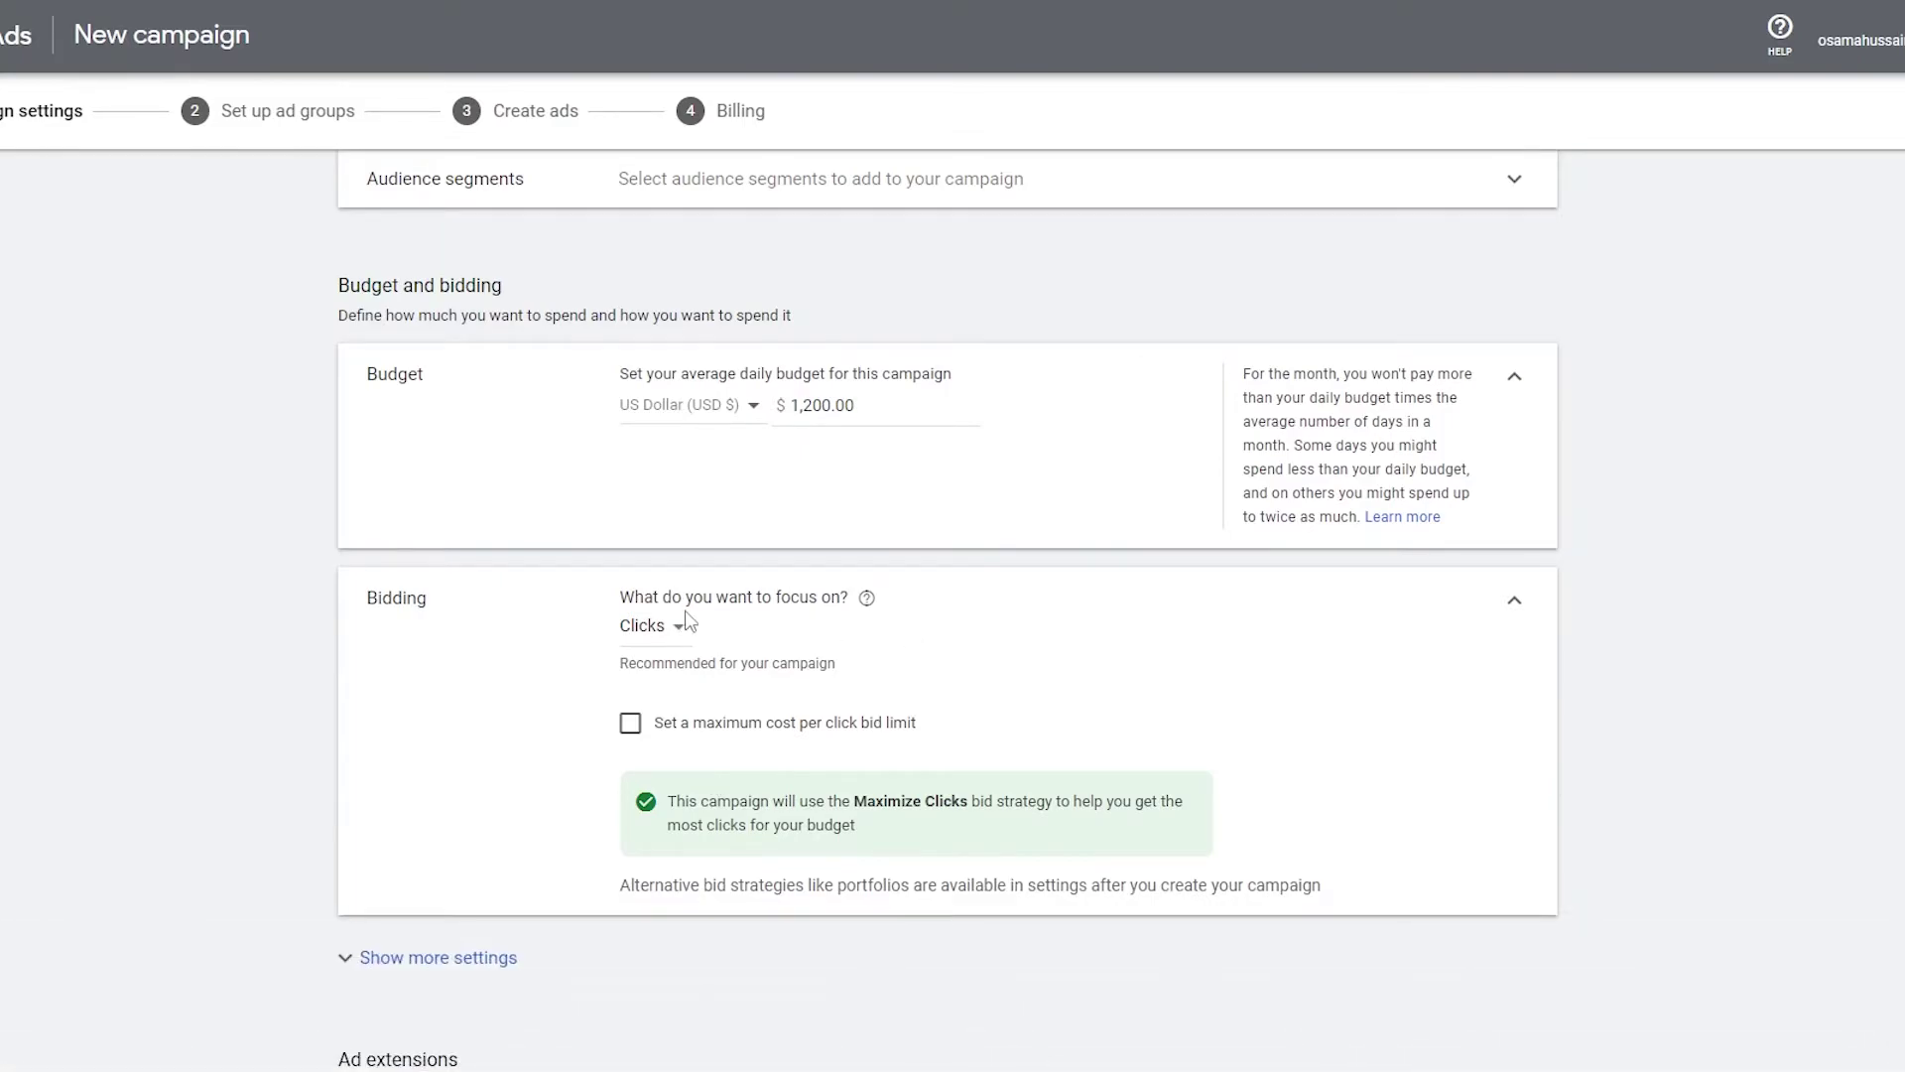
left_click_drag(623, 597, 838, 604)
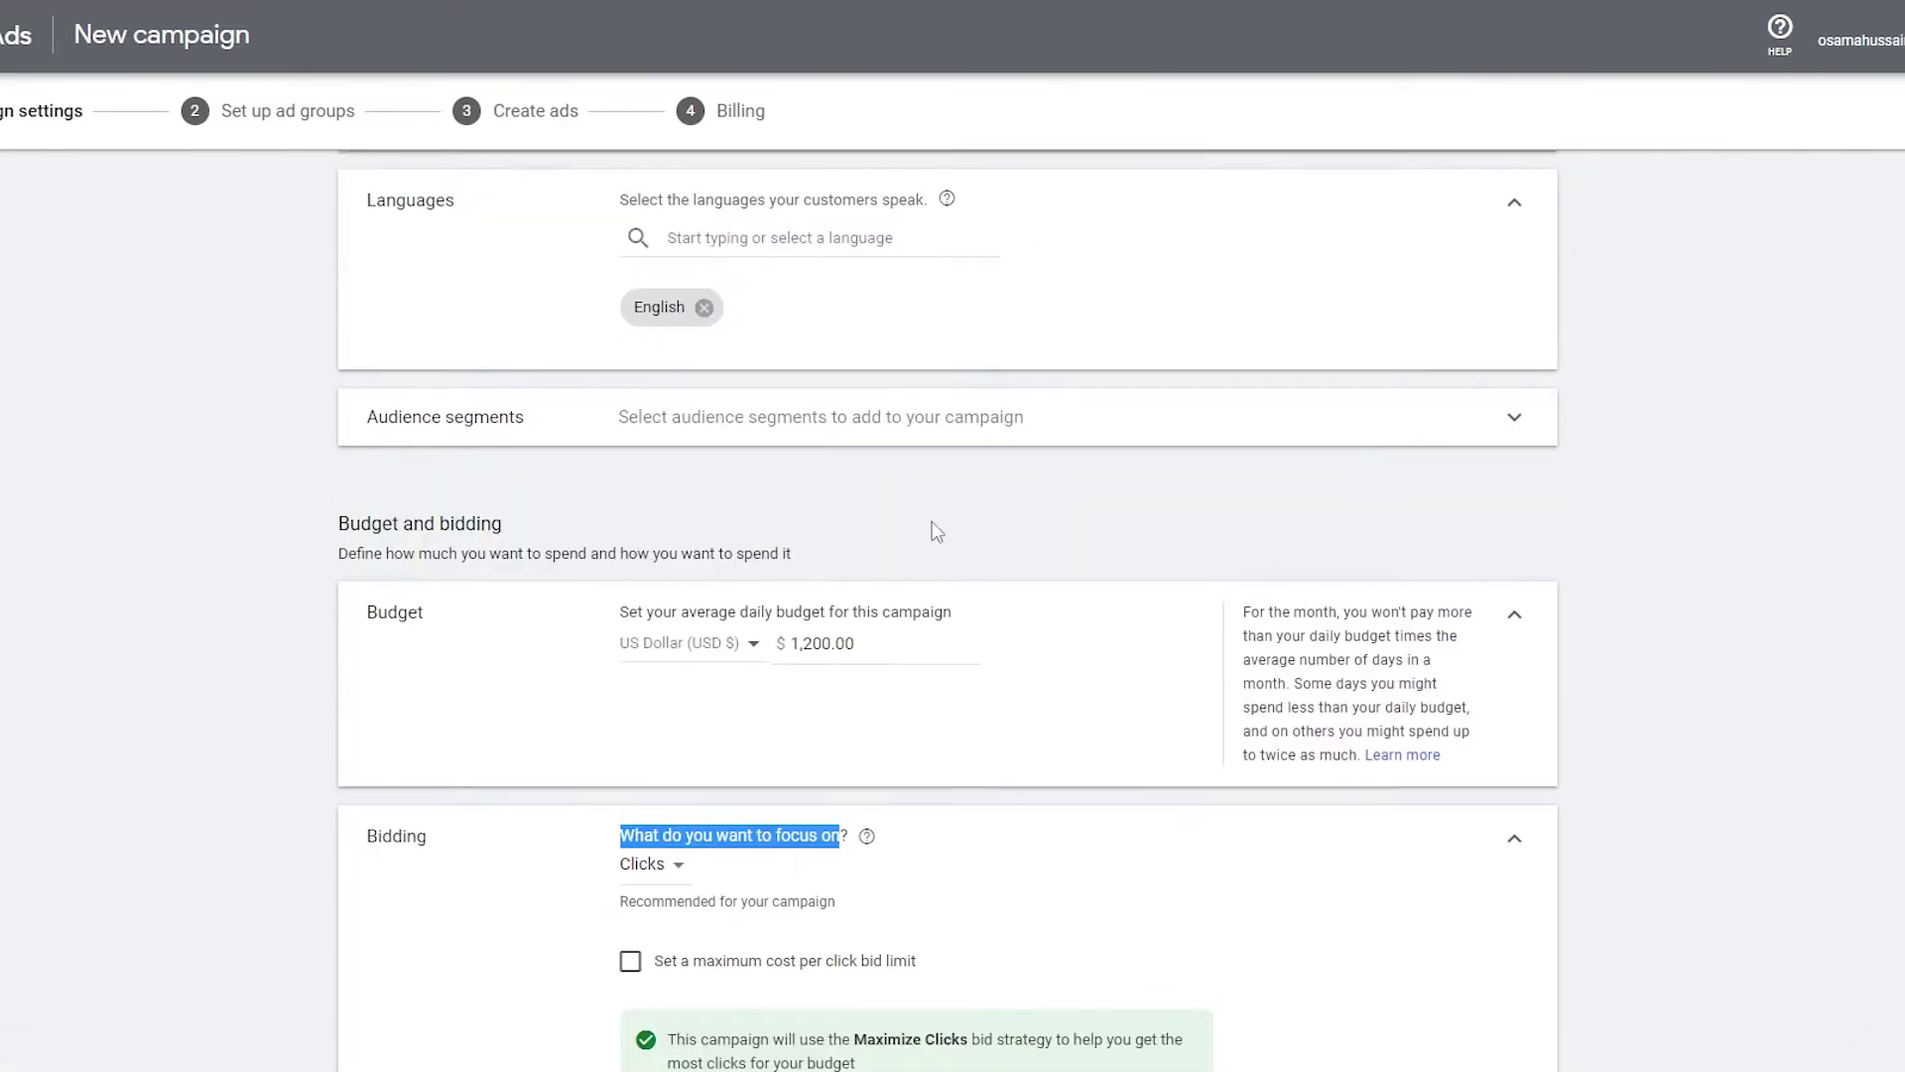
scroll(932, 528, "up", 2)
left_click_drag(681, 615, 794, 617)
left_click(1087, 631)
left_click(905, 665)
left_click_drag(905, 665, 779, 663)
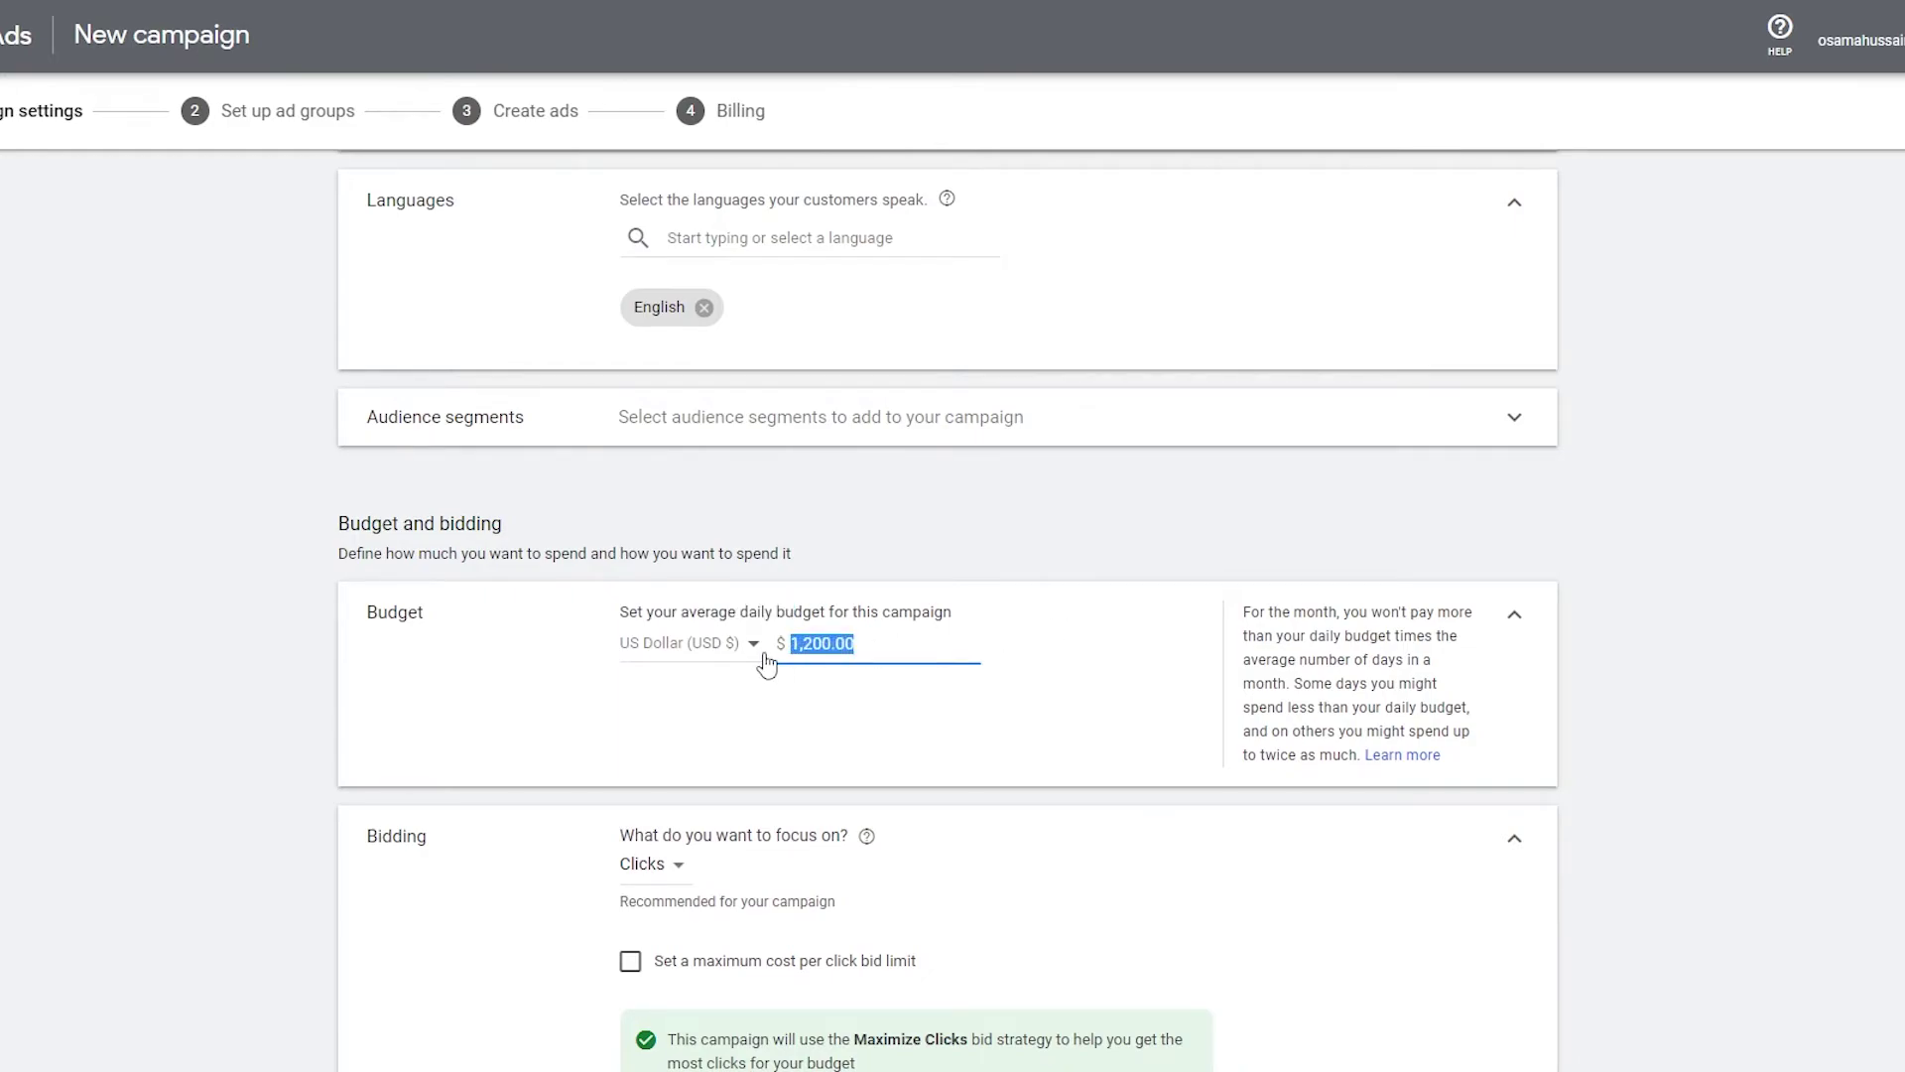
key("BackSpace")
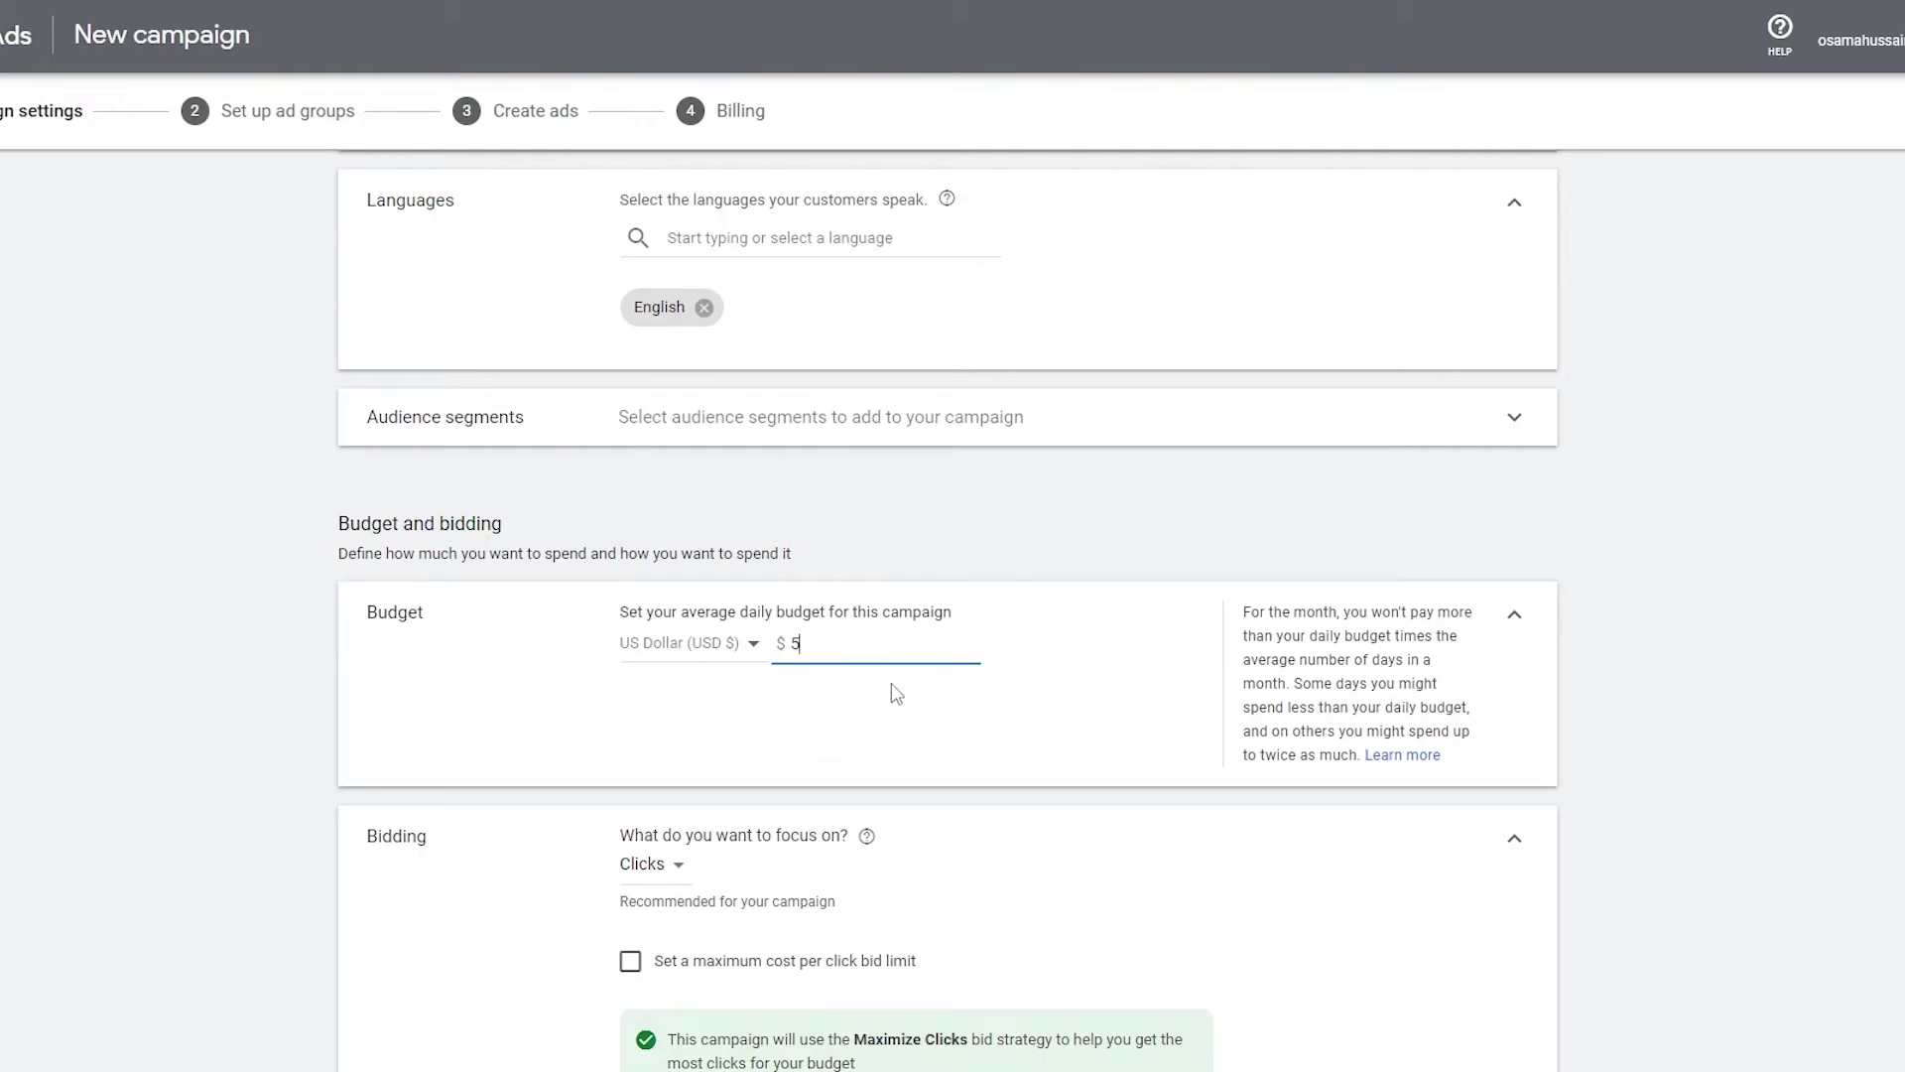
- Review the bidding focus options, keep Clicks, and set a maximum cost per click bid limit of $2.00
scroll(927, 702, "down", 2)
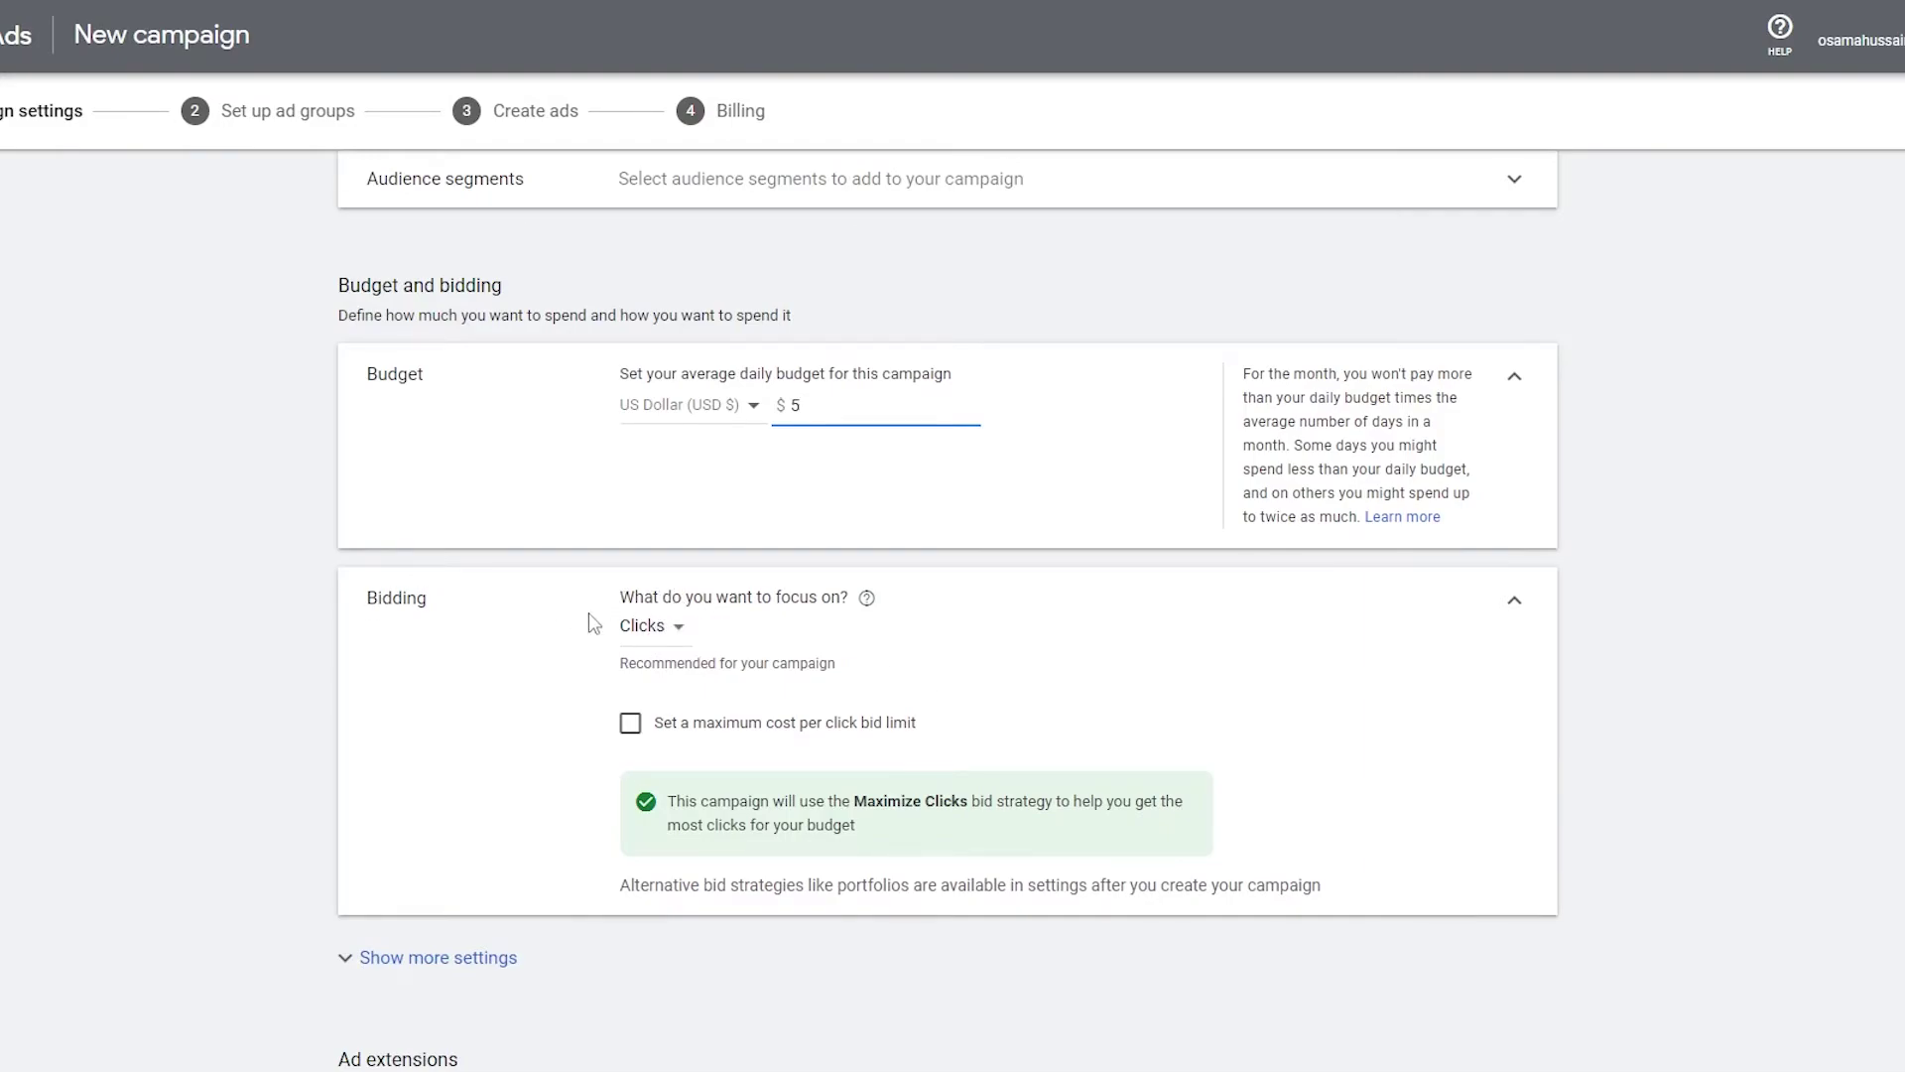
left_click(650, 627)
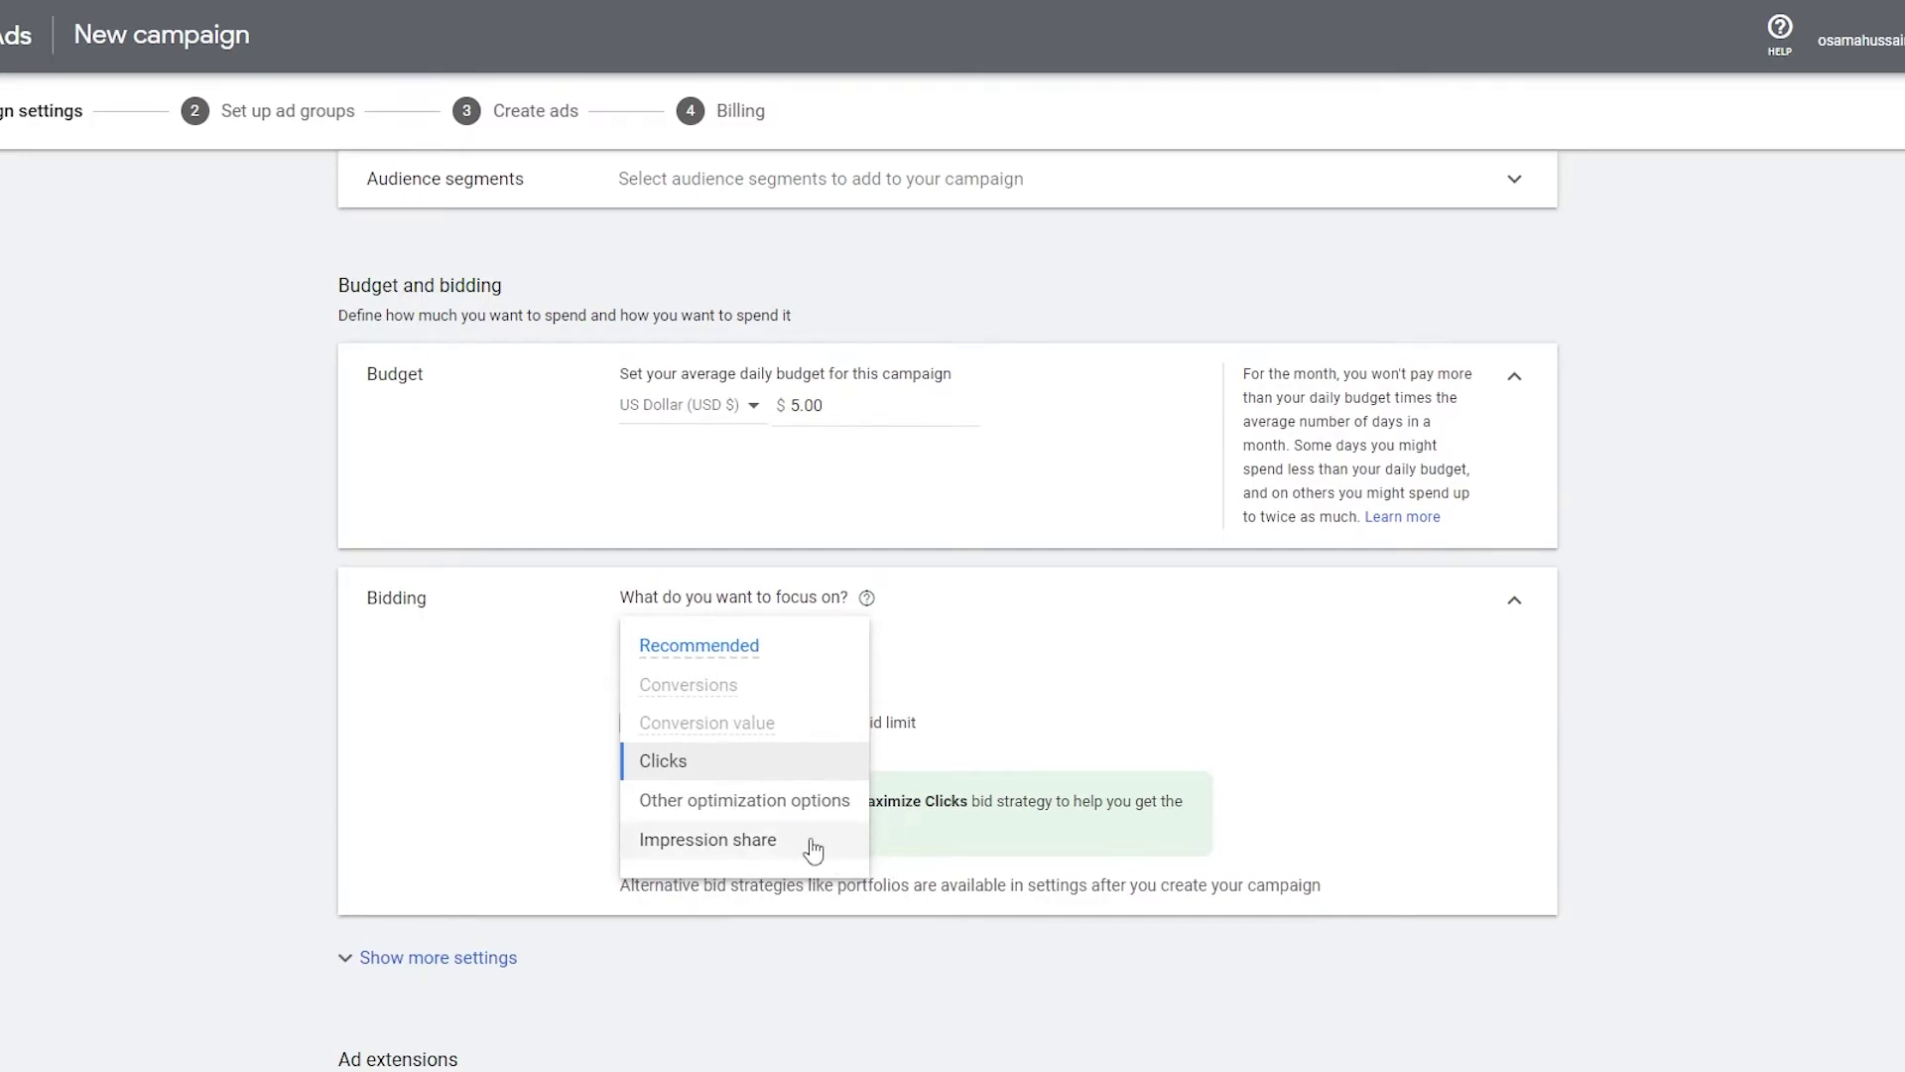
left_click(1049, 684)
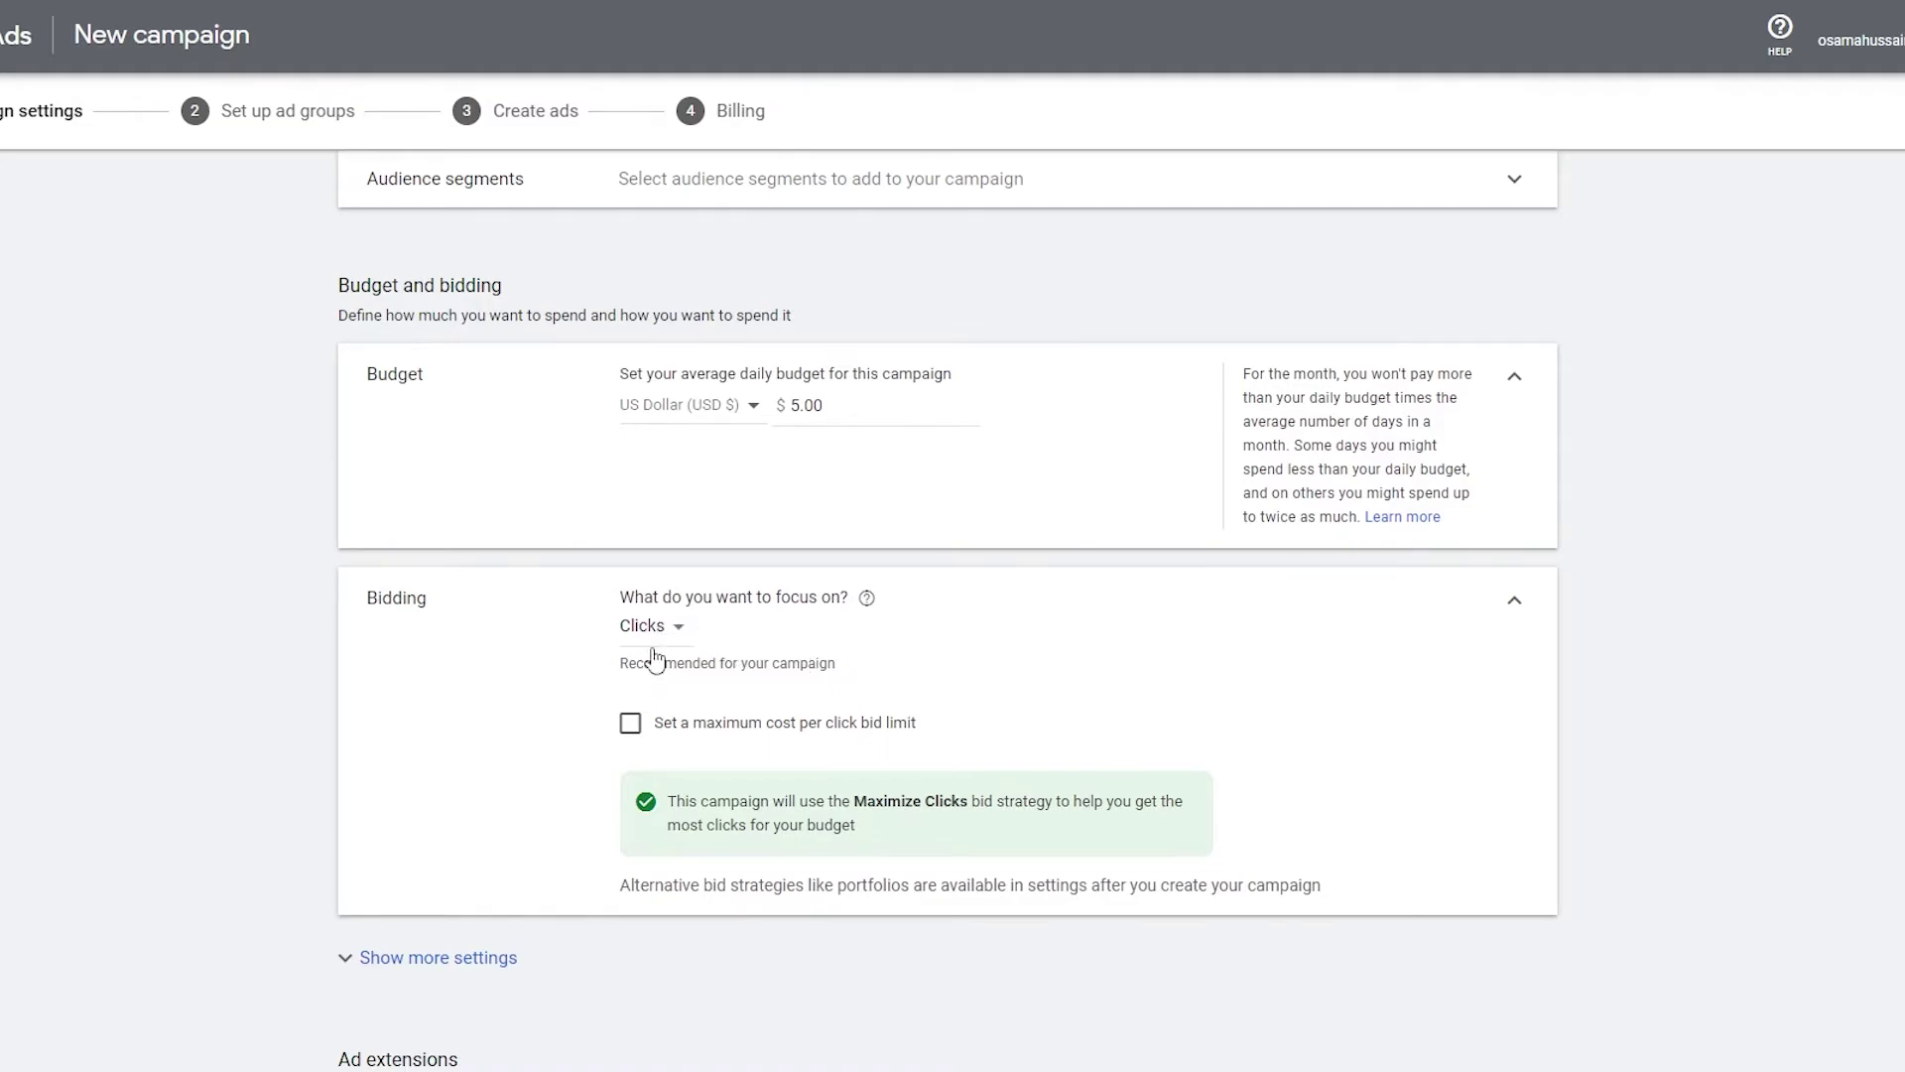
scroll(705, 652, "down", 2)
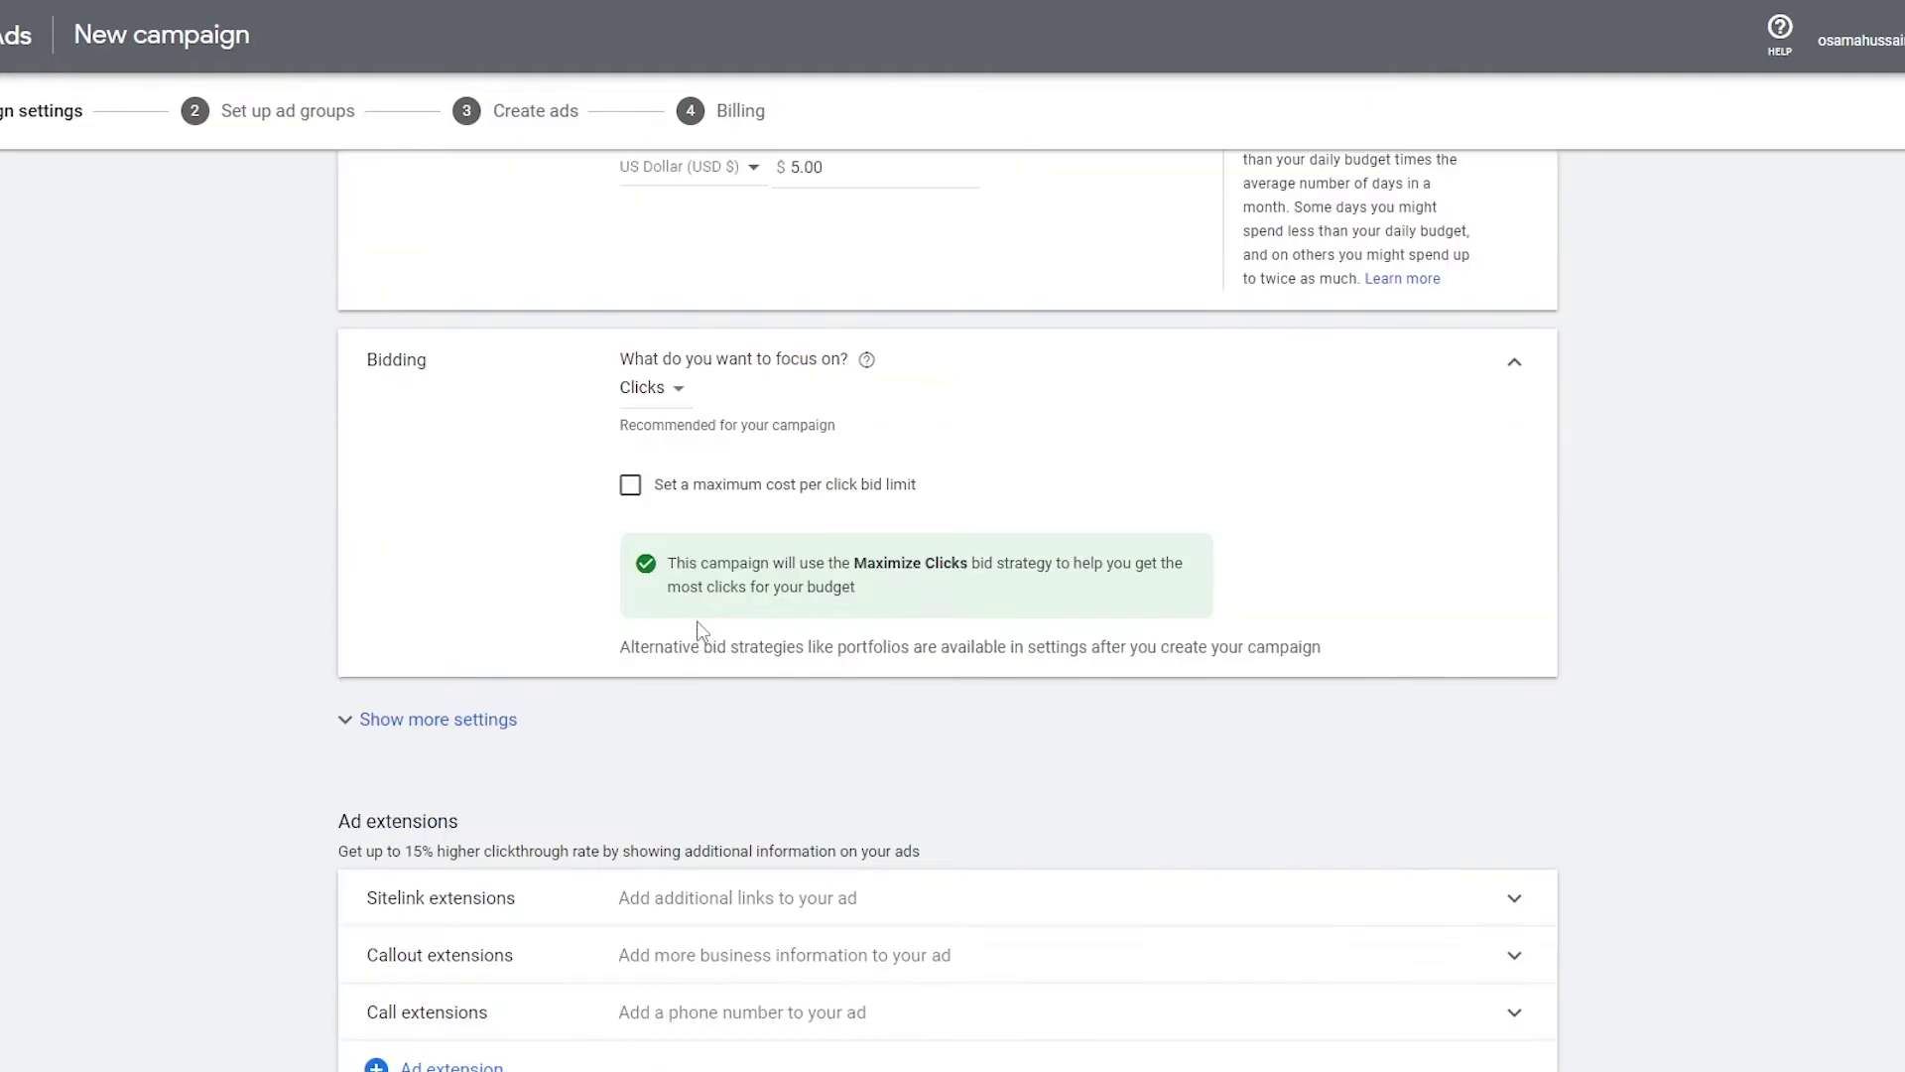
left_click(680, 503)
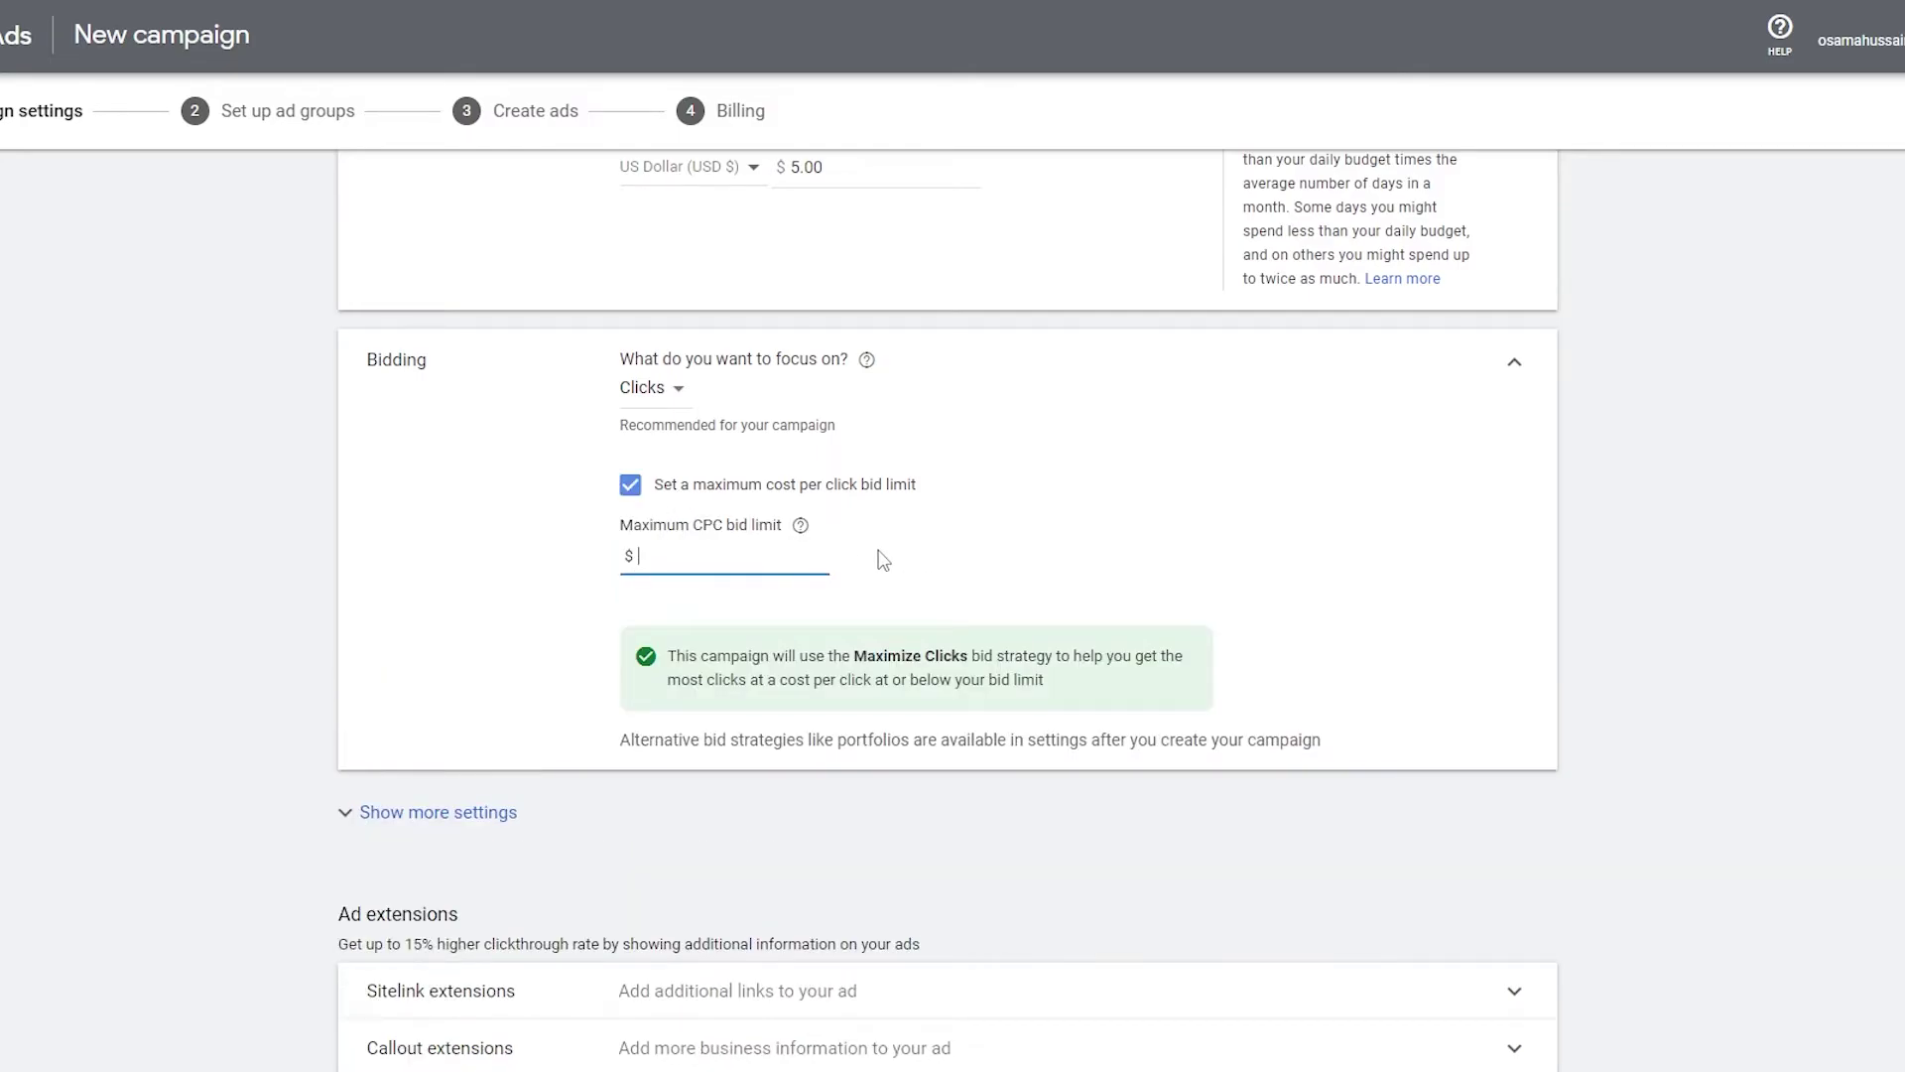
scroll(1052, 617, "up", 1)
left_click(1266, 645)
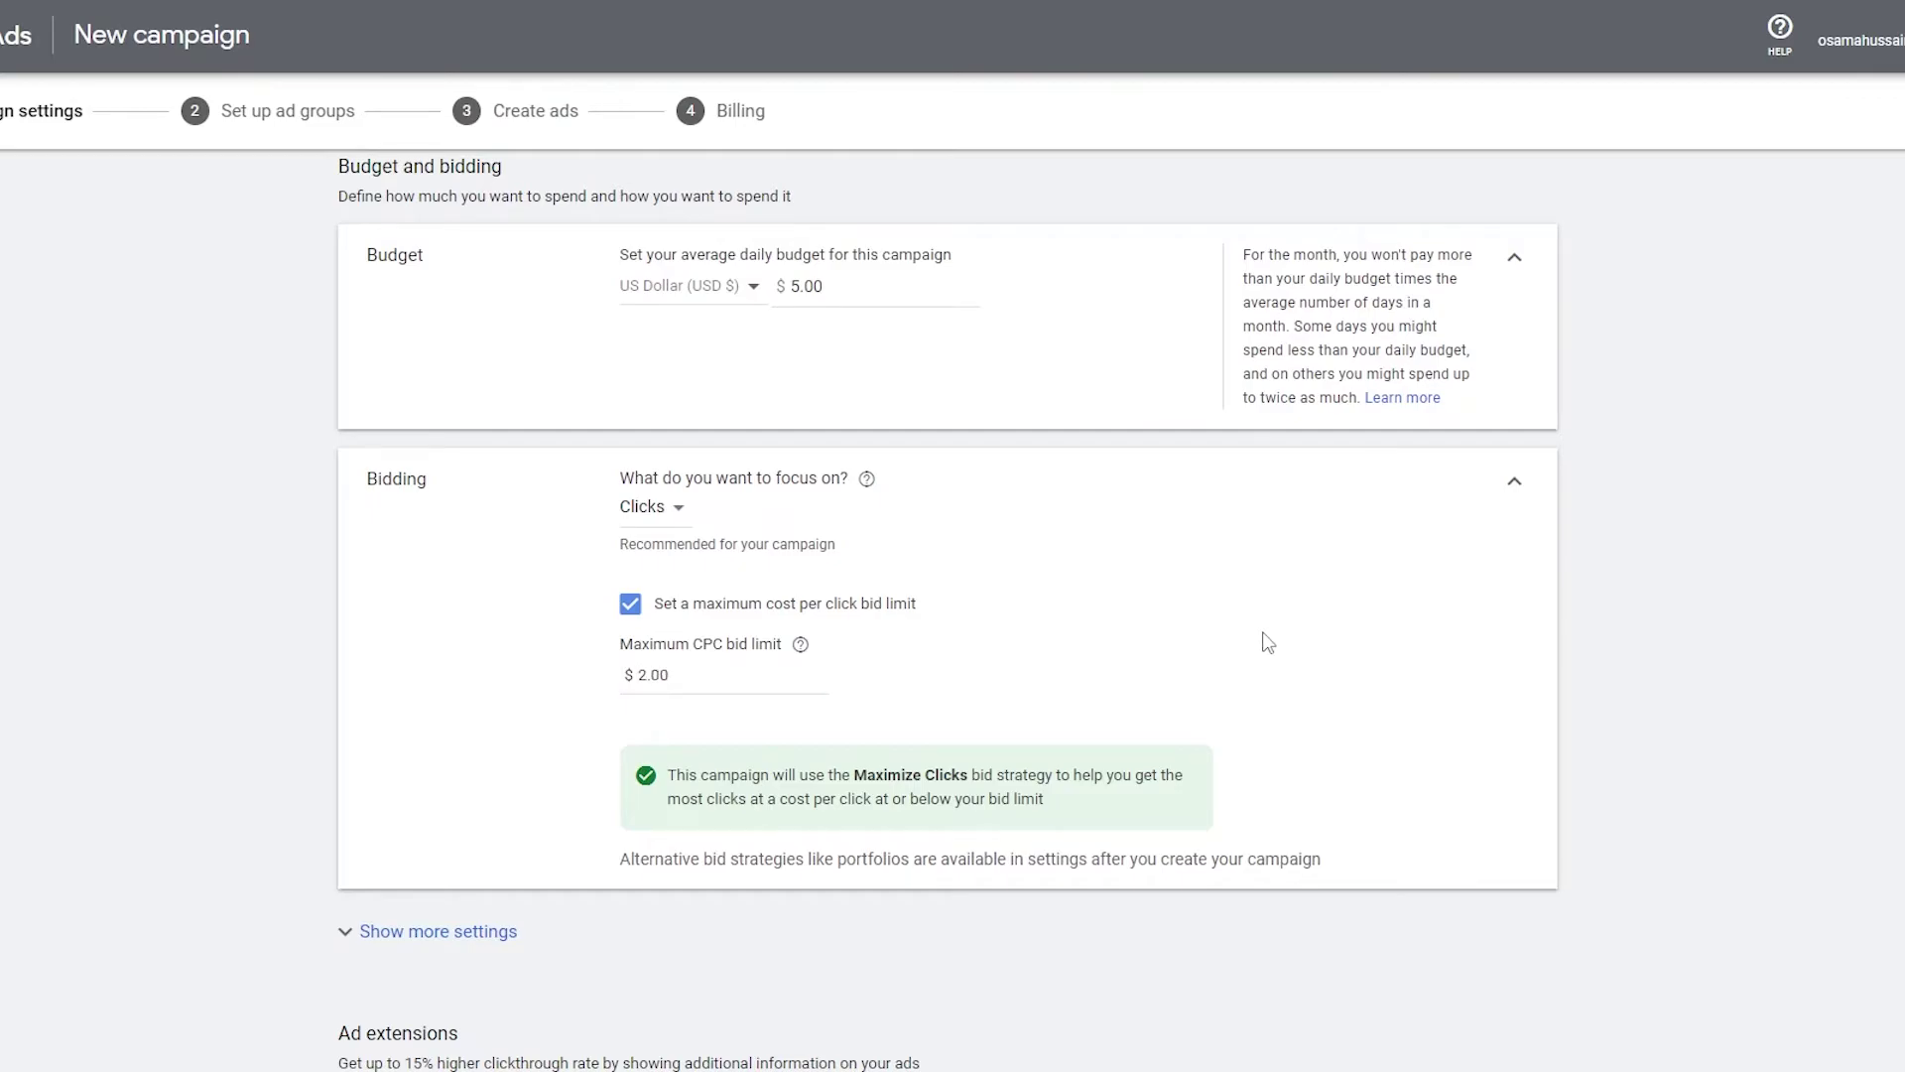
- Examine the bidding settings and the ad extensions section, including the note on the higher clickthrough rate
scroll(1211, 650, "down", 3)
scroll(928, 444, "up", 2)
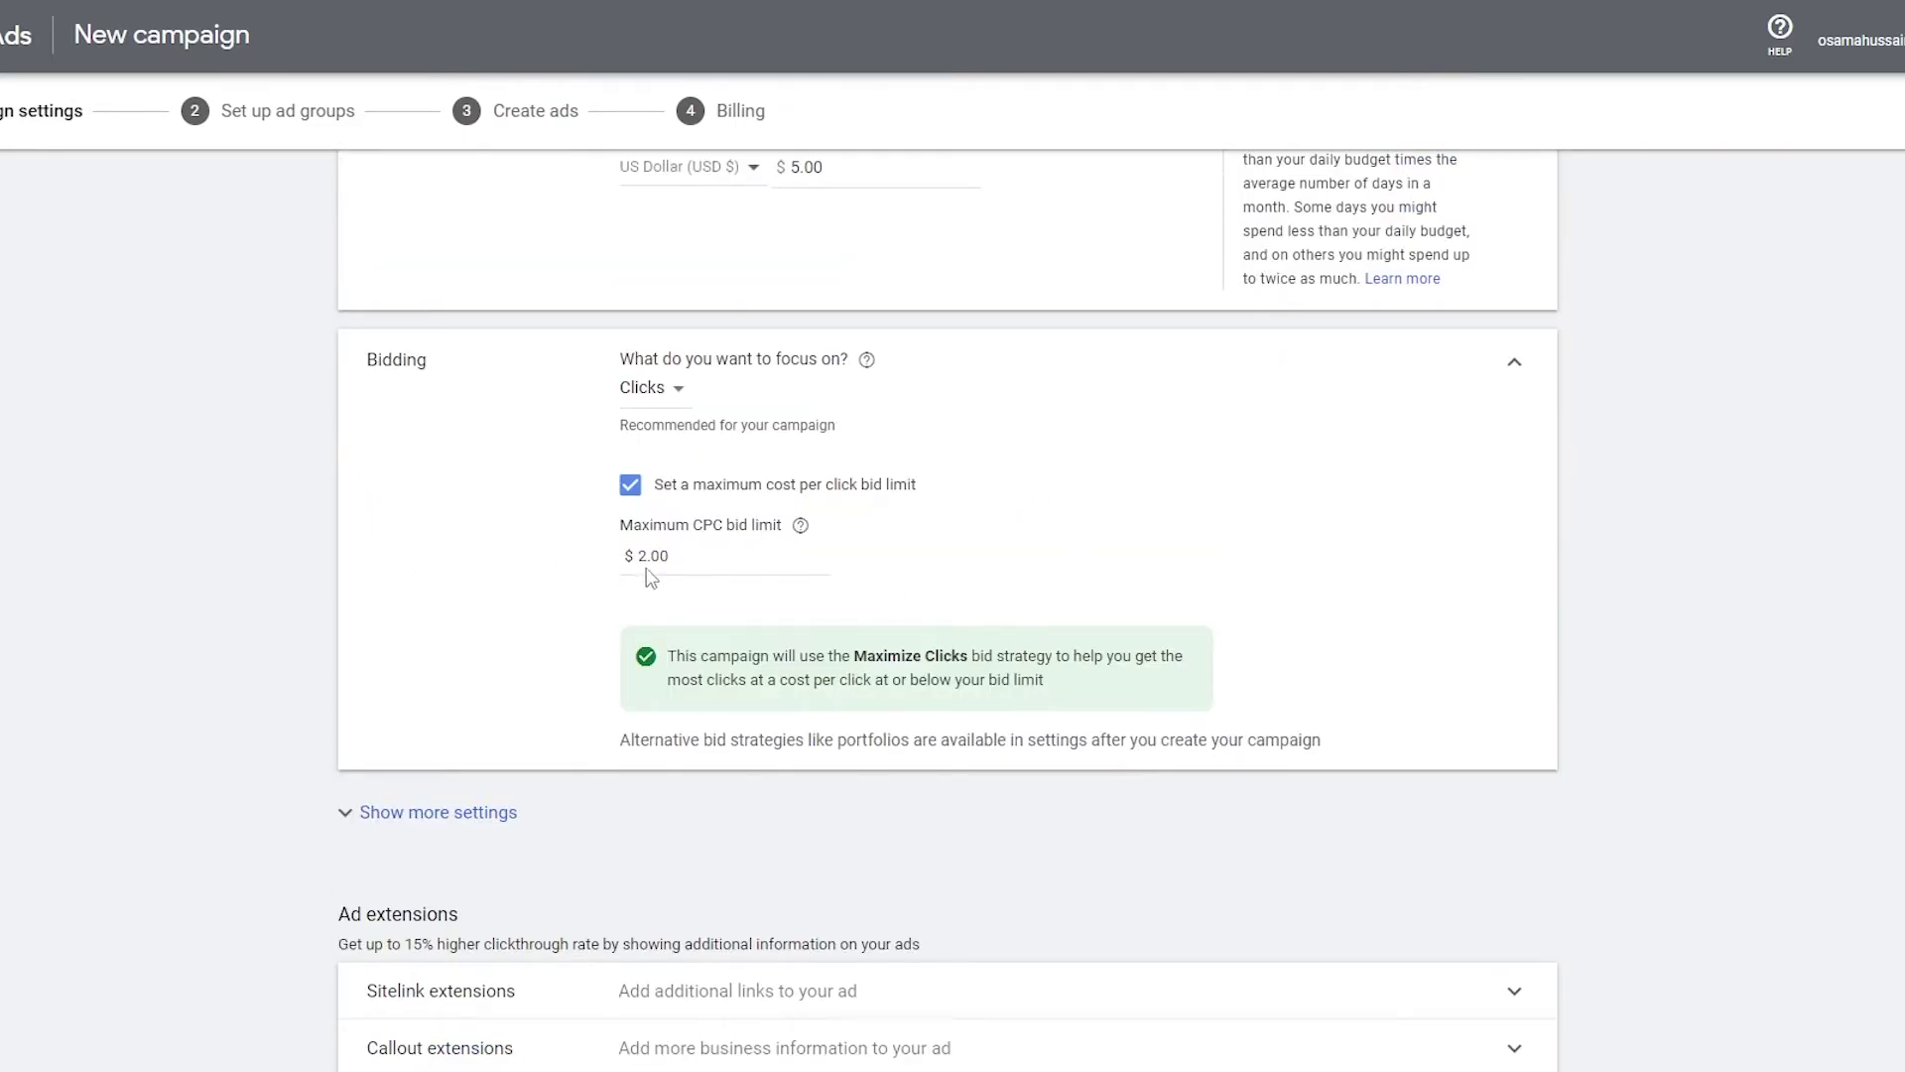
scroll(863, 674, "down", 3)
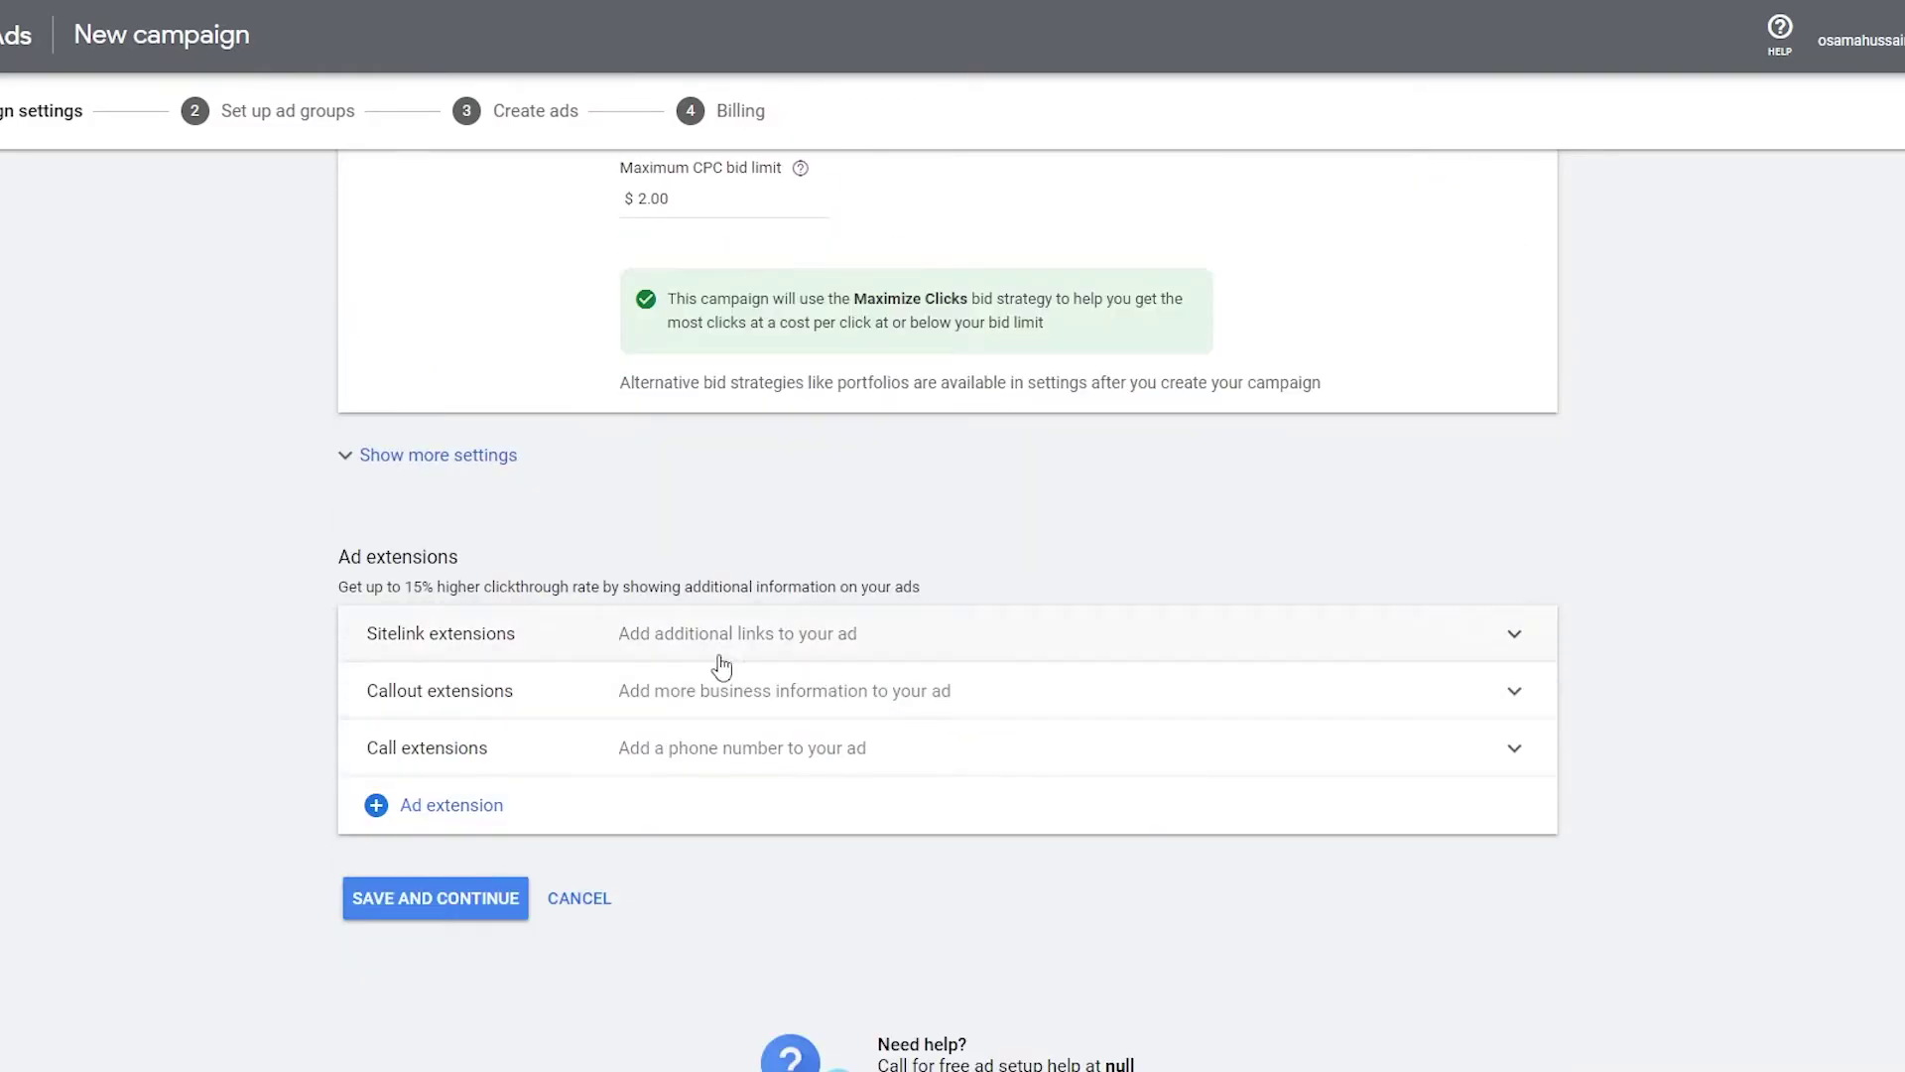
scroll(906, 319, "up", 1)
scroll(744, 615, "down", 2)
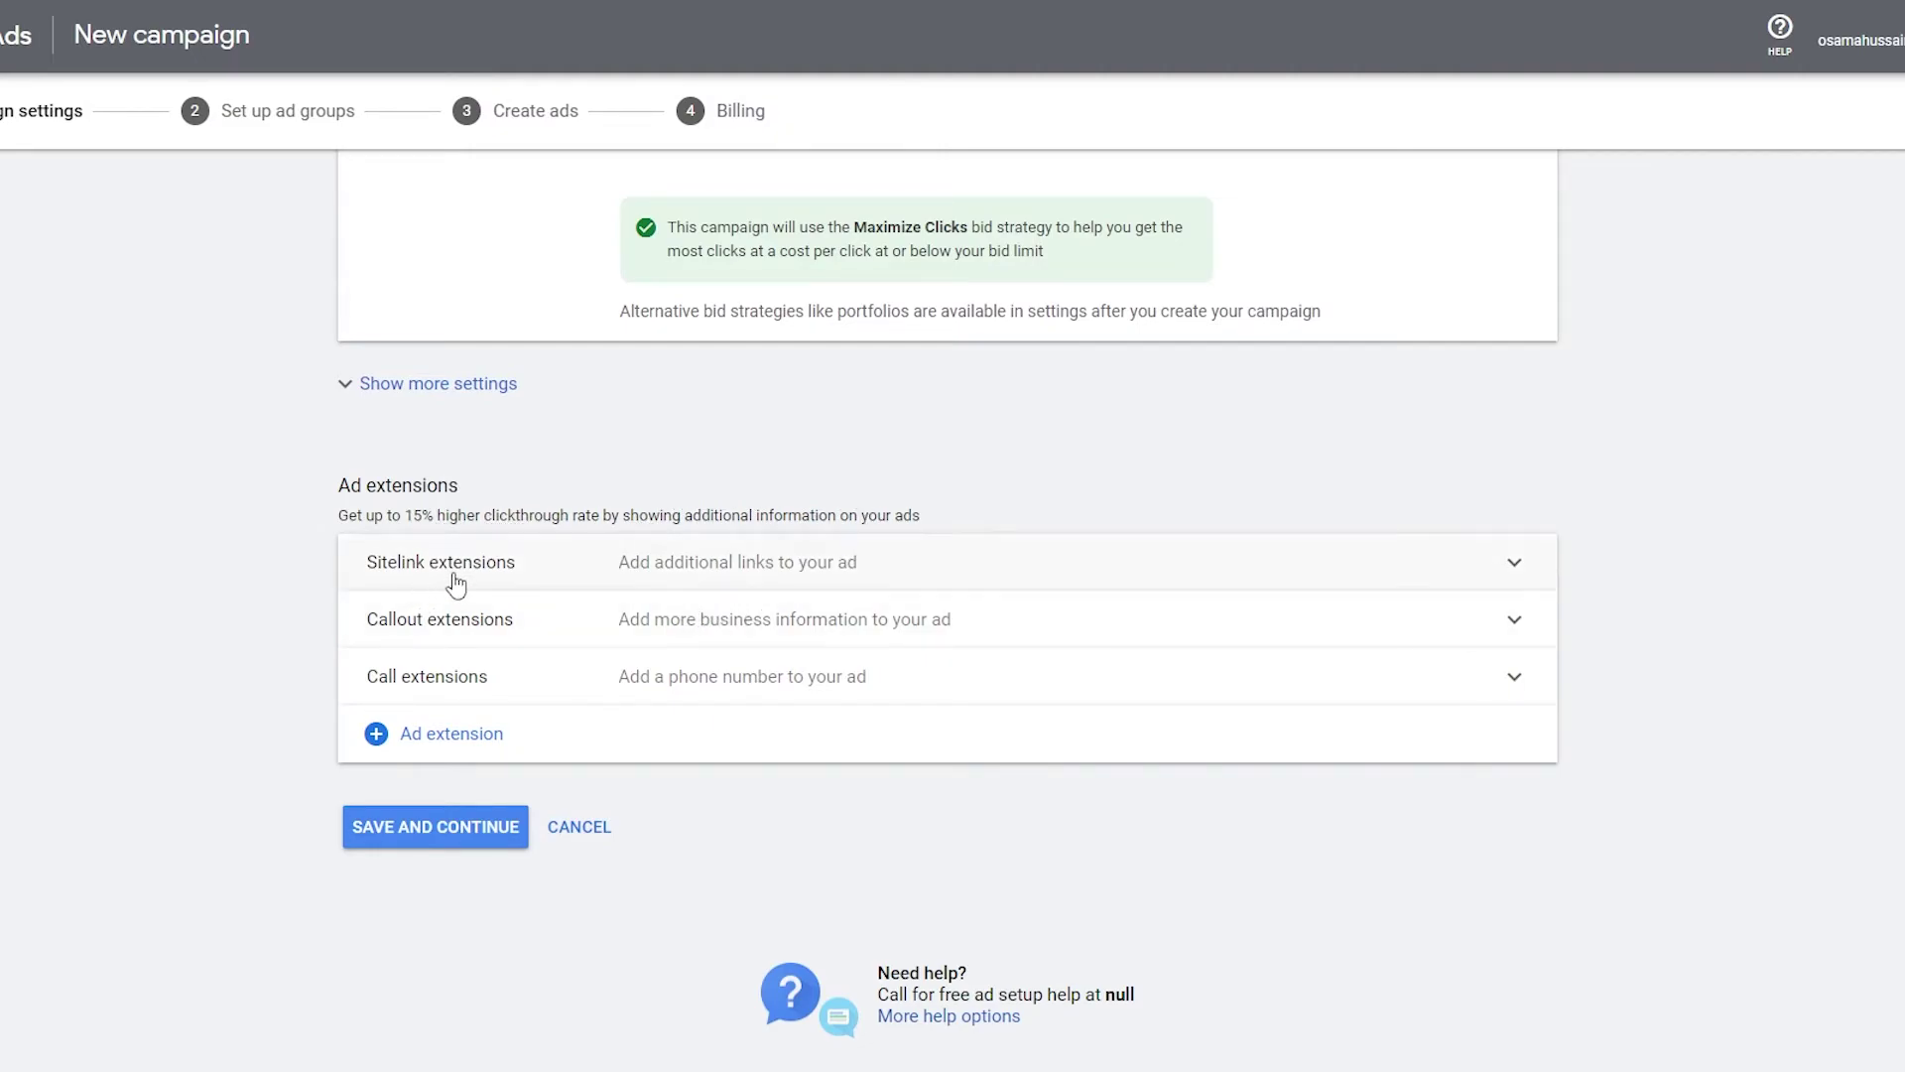
left_click_drag(400, 512, 430, 514)
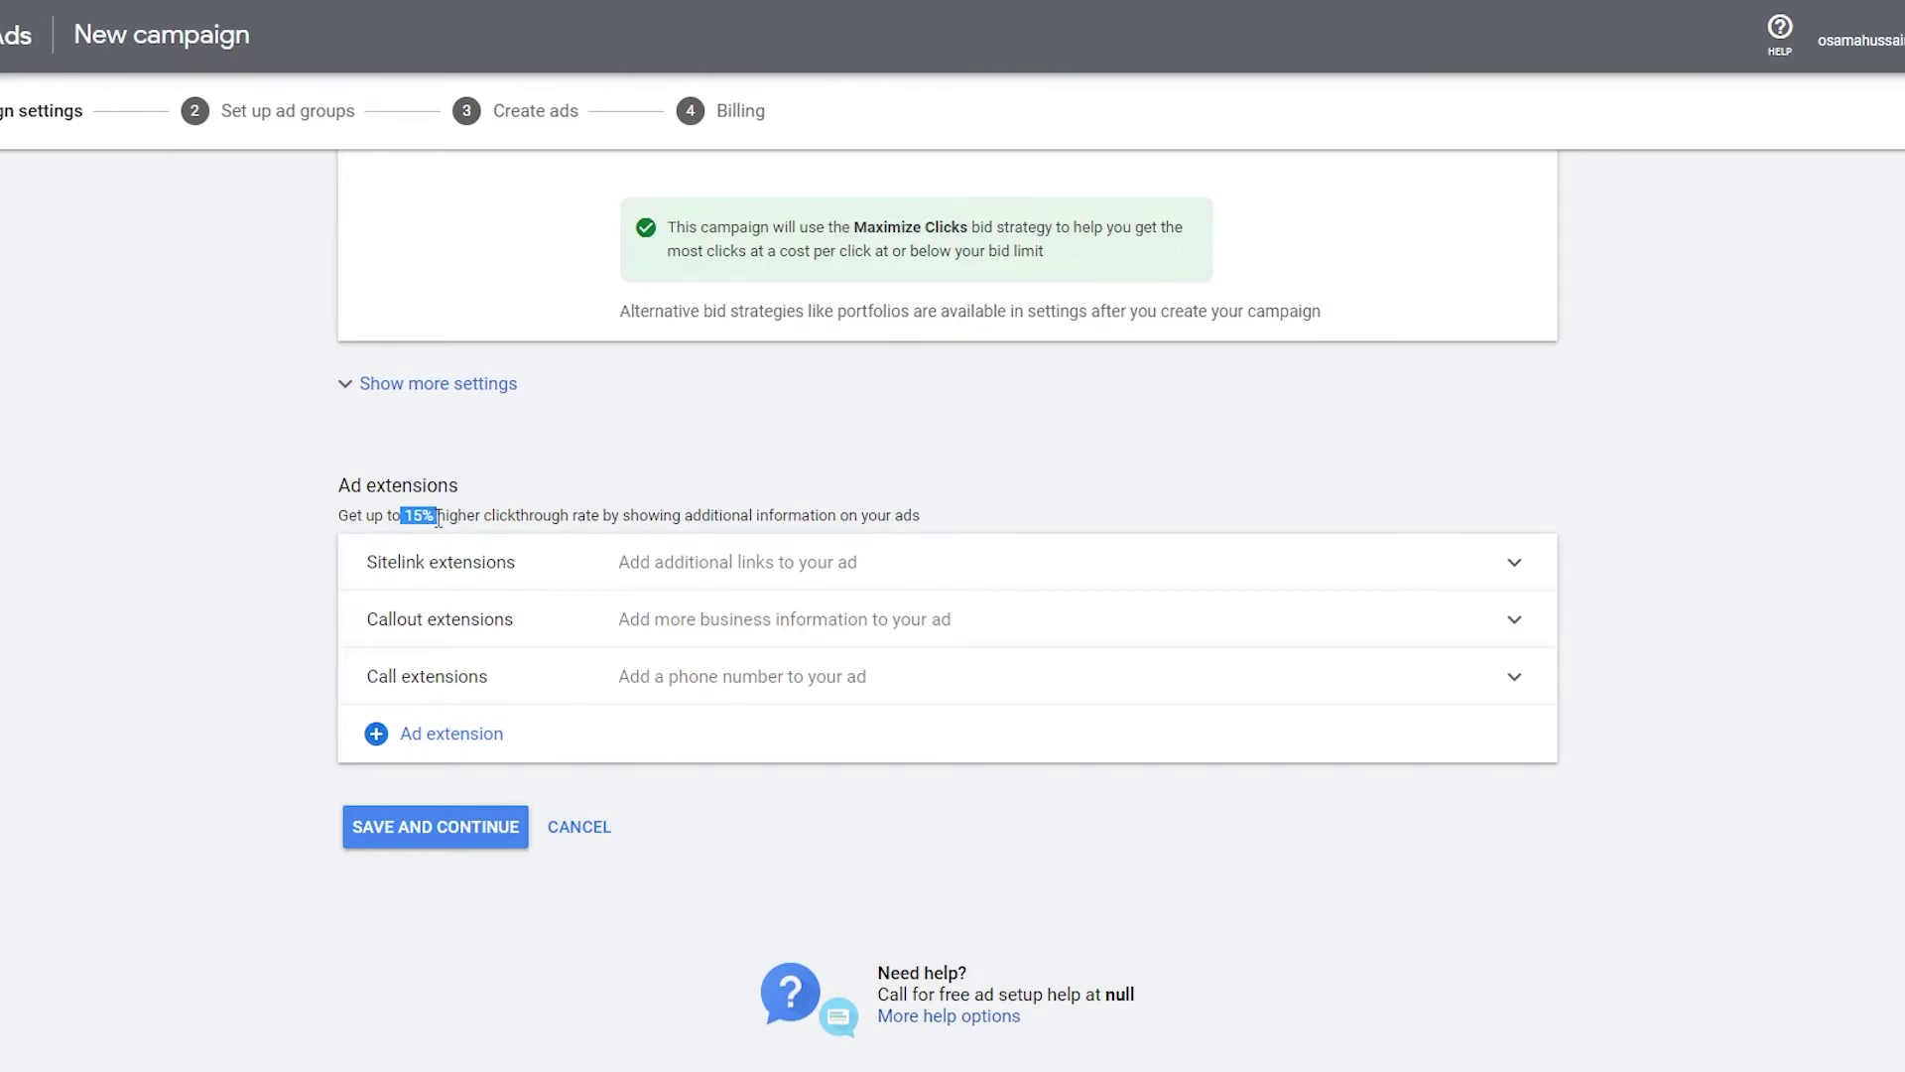
left_click(411, 517)
left_click_drag(410, 517, 435, 516)
left_click(424, 513)
left_click(93, 782)
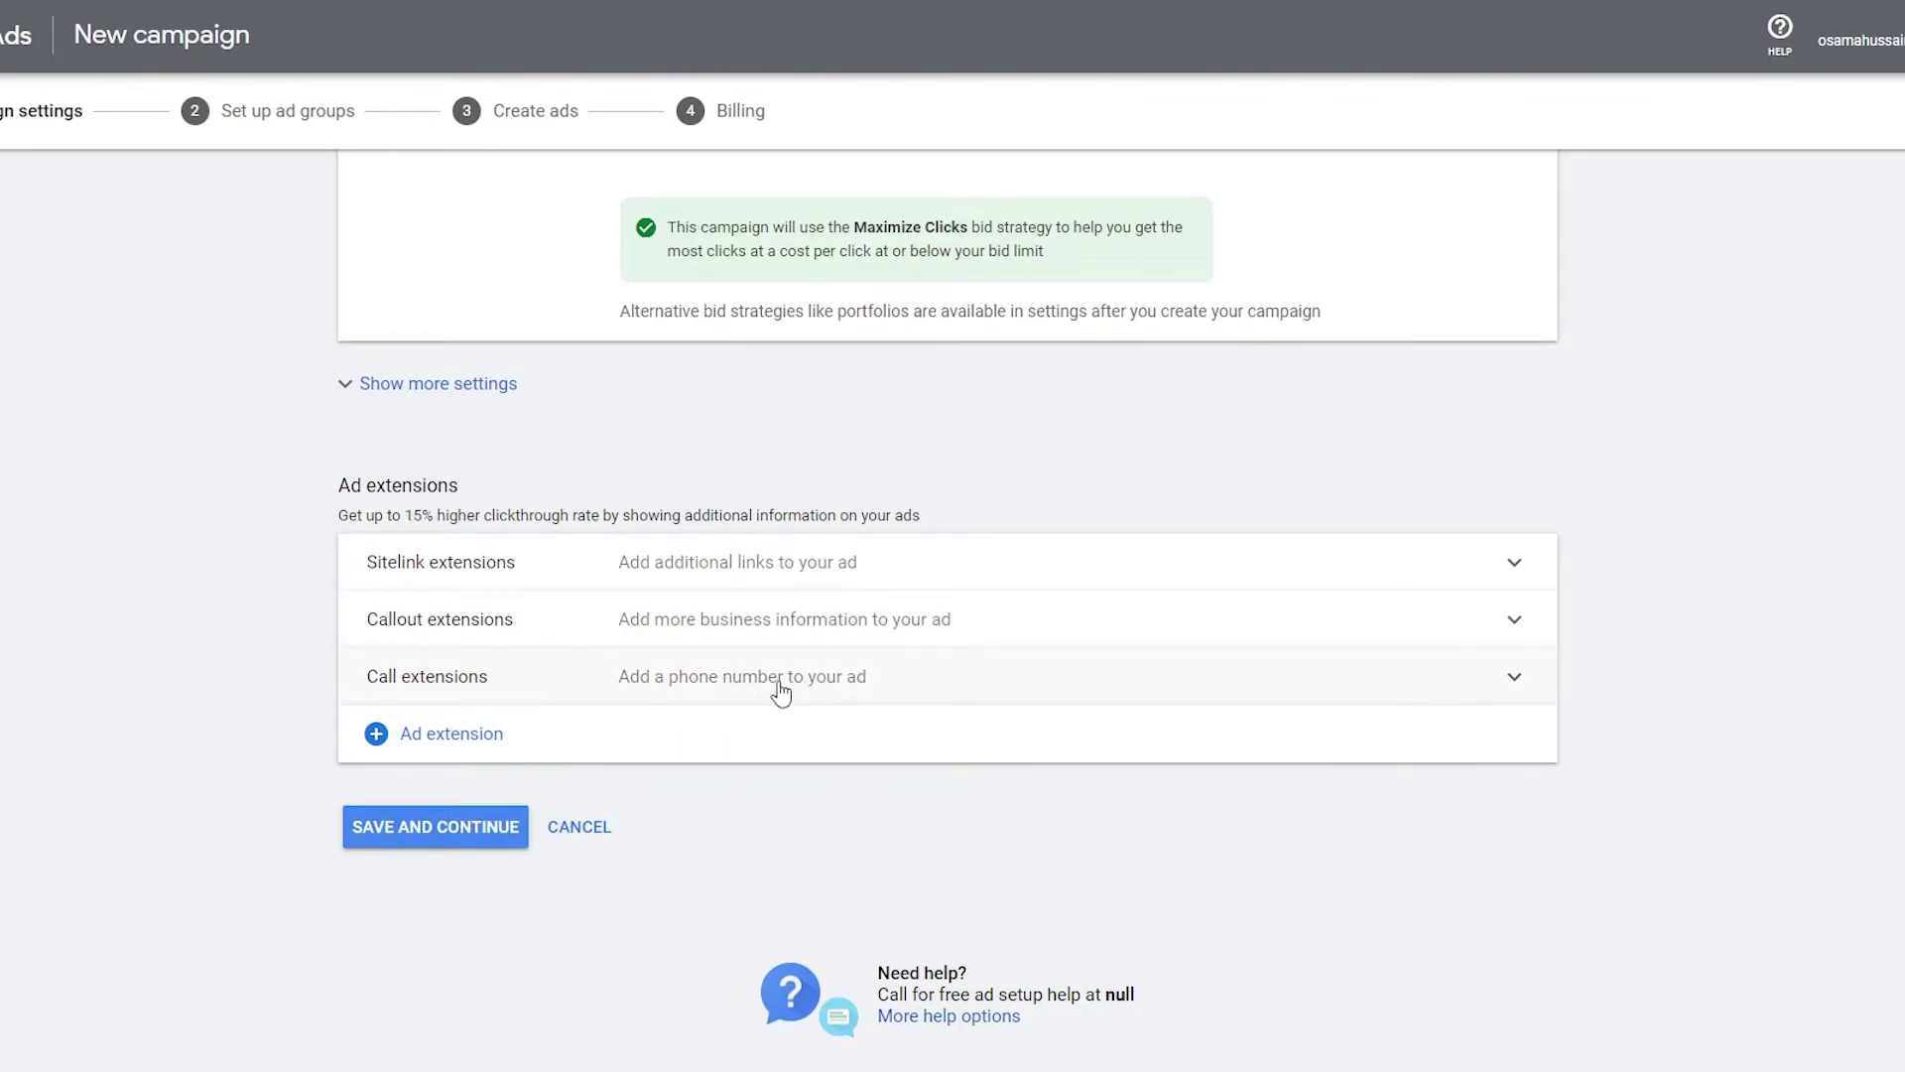
- Review the entry forms for call, callout and sitelink extensions and collapse them without adding any
left_click(857, 680)
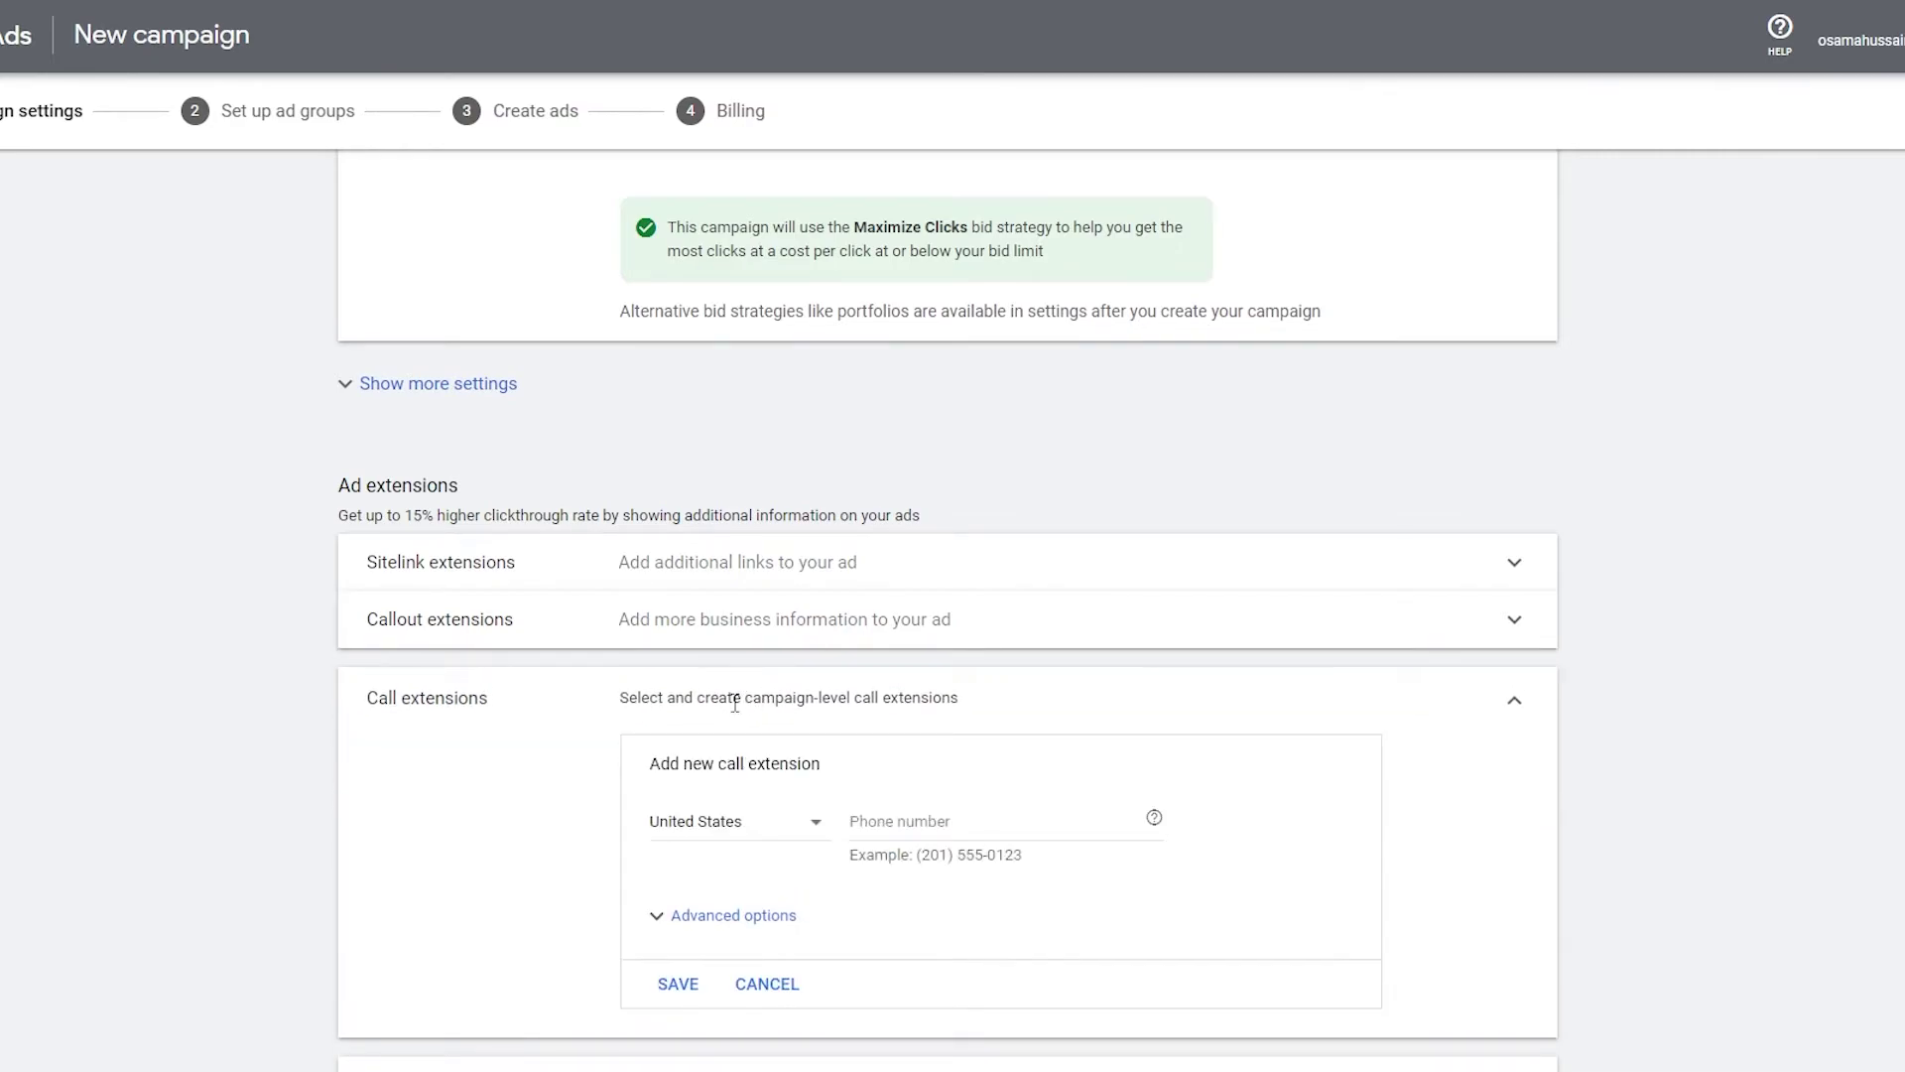
left_click(739, 623)
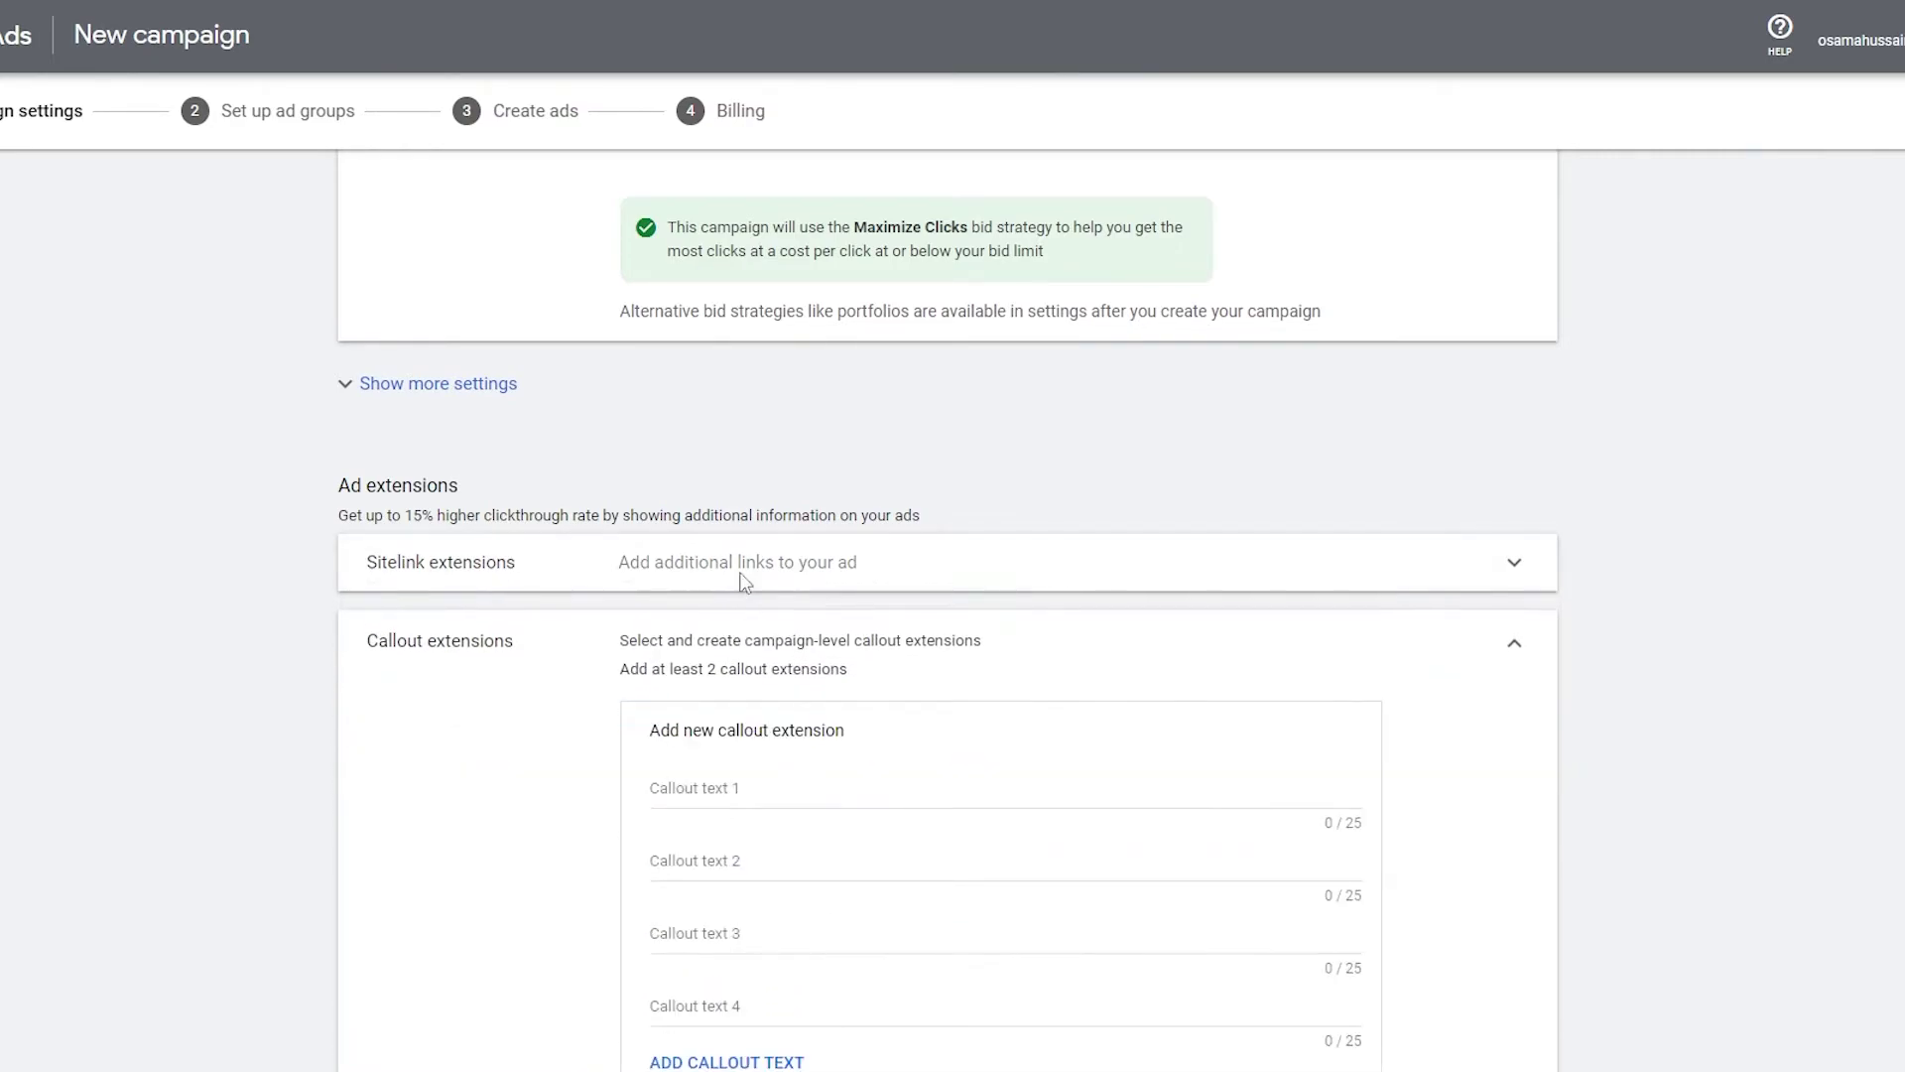
left_click(635, 561)
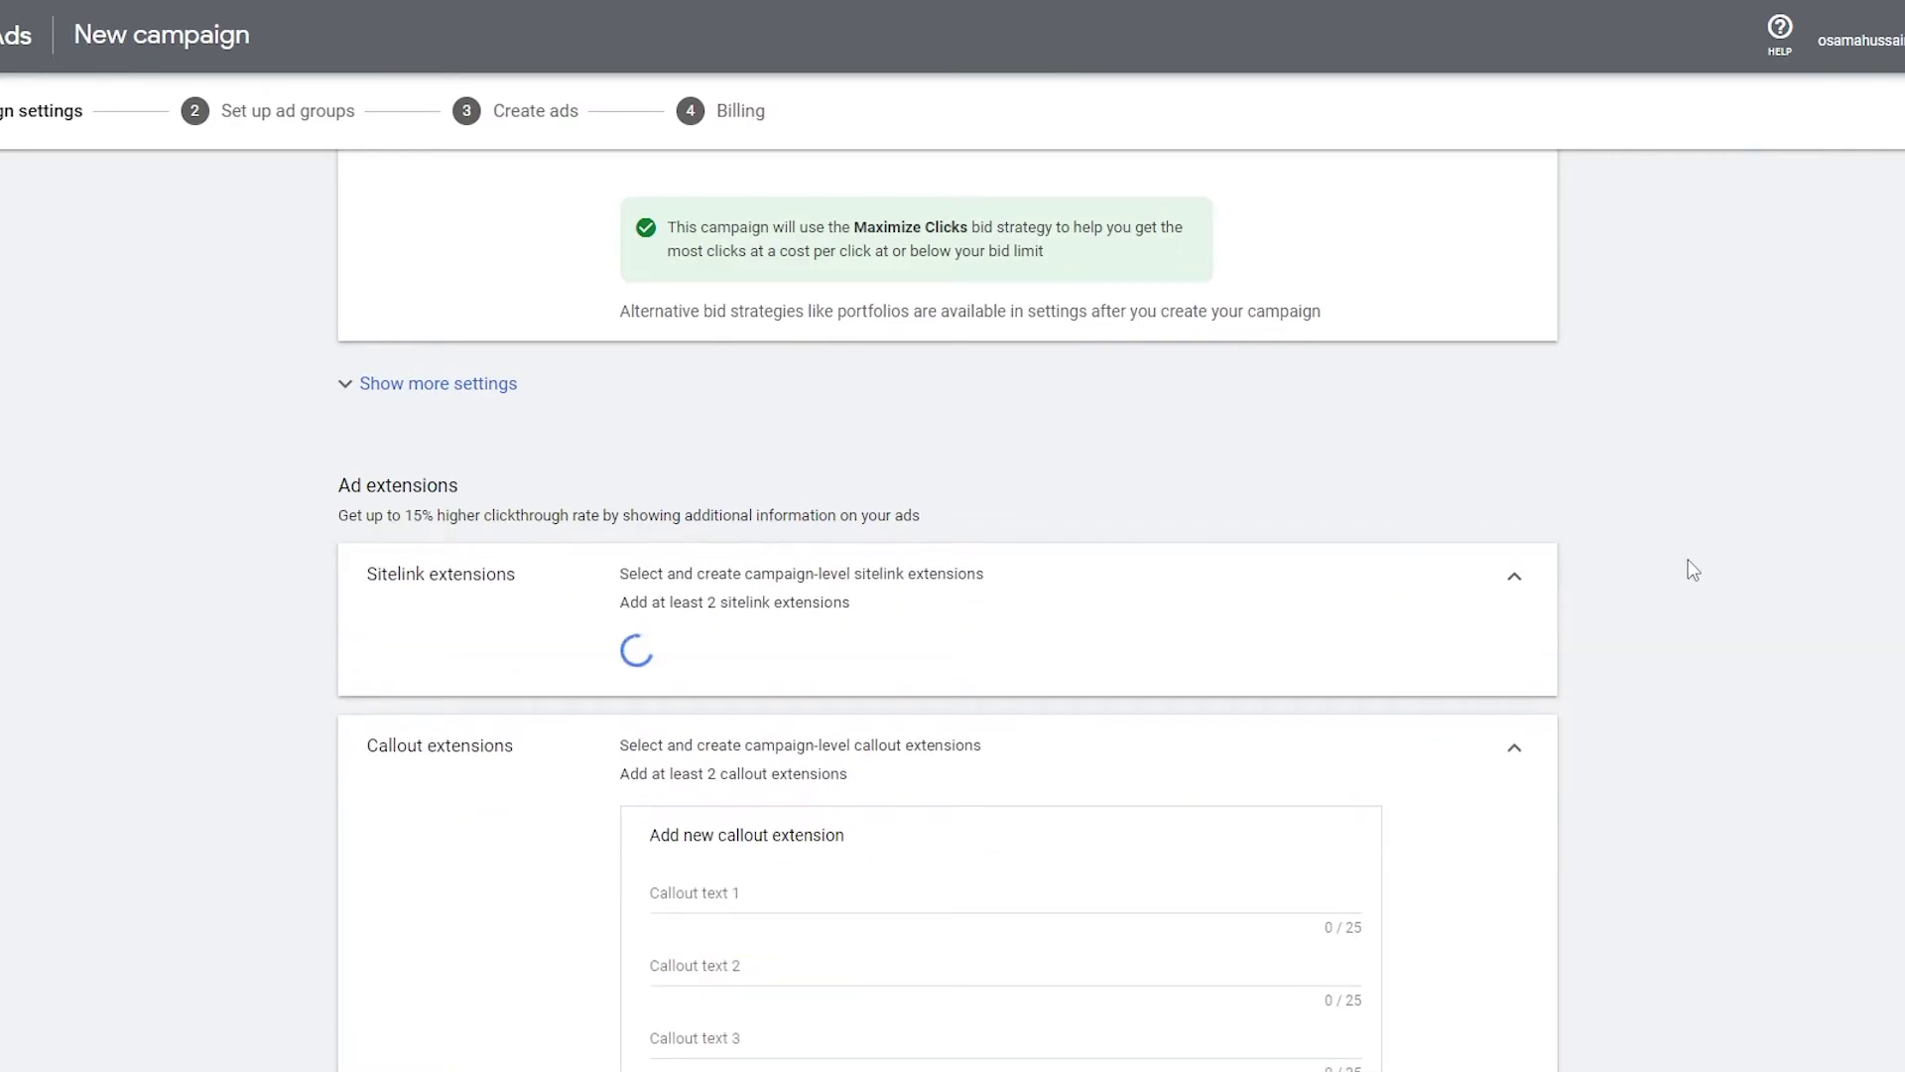
left_click(1515, 584)
left_click(1519, 640)
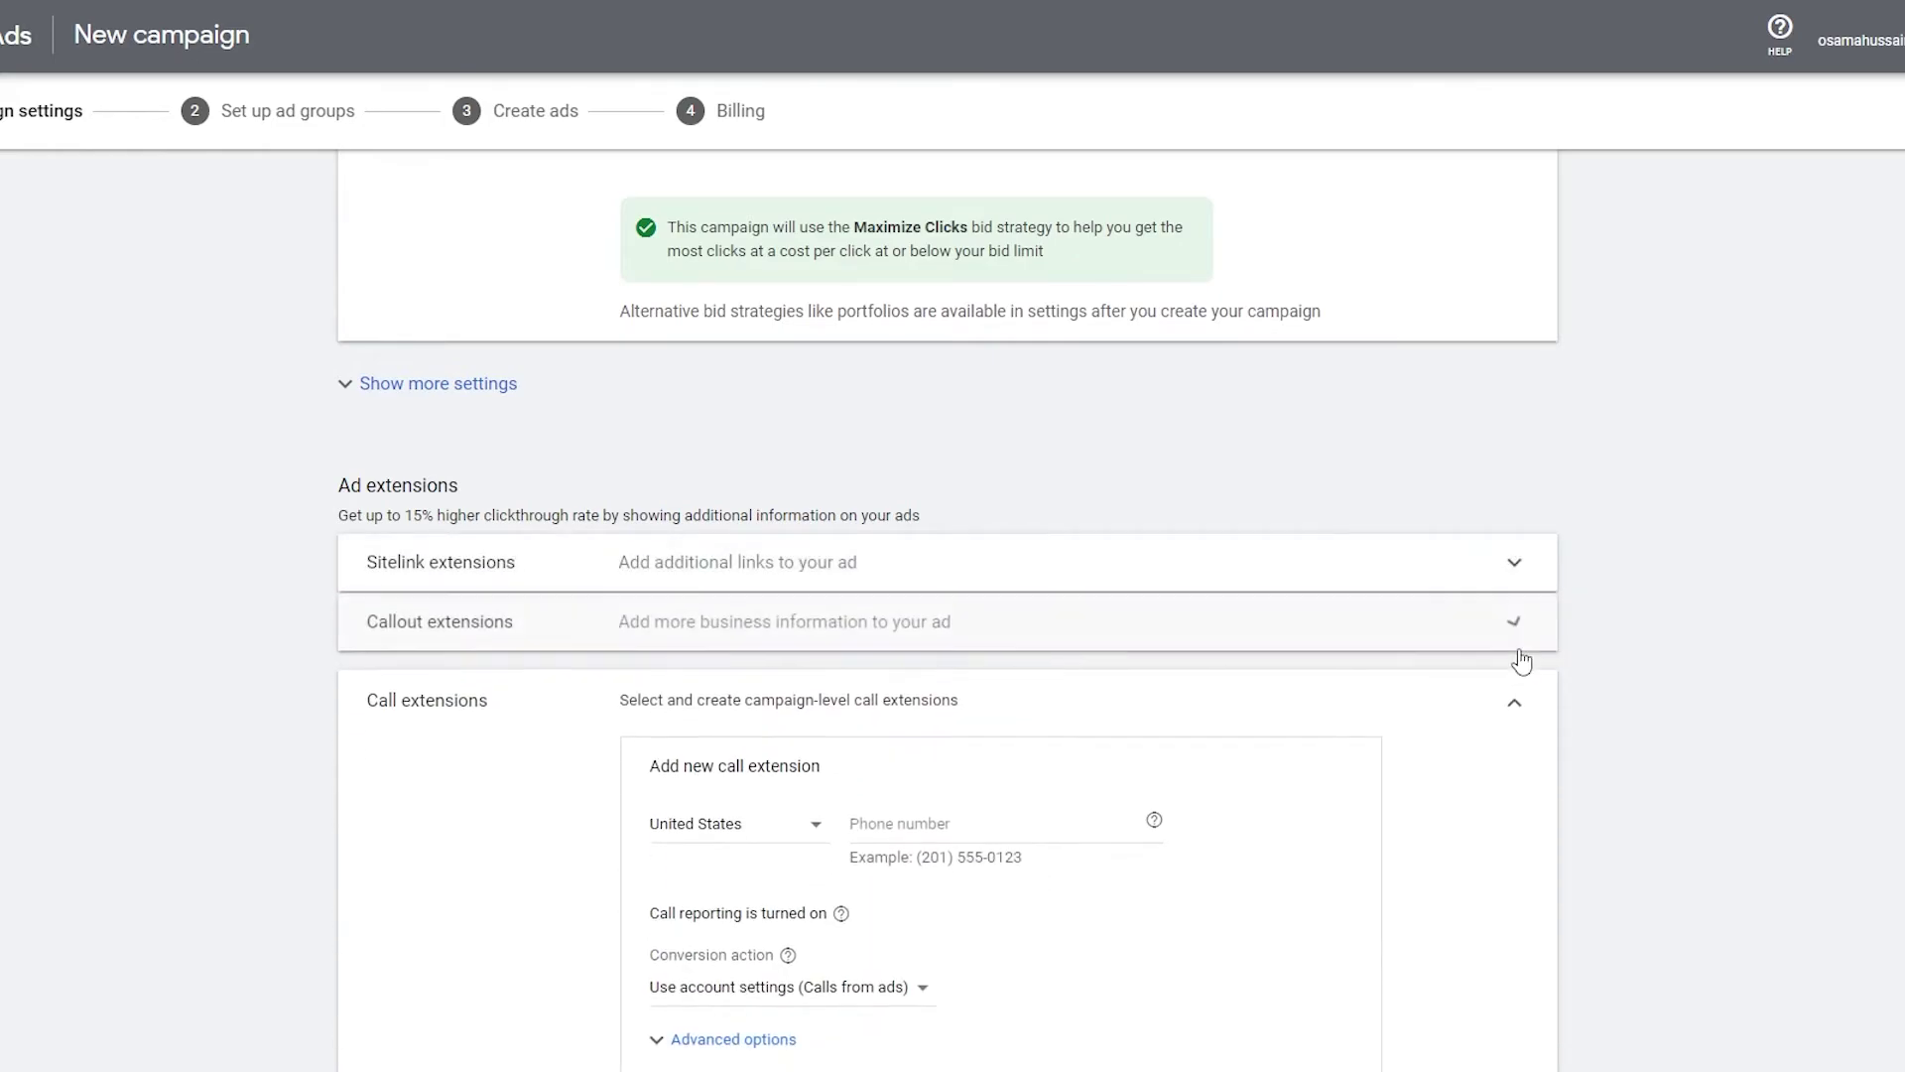
left_click(1519, 701)
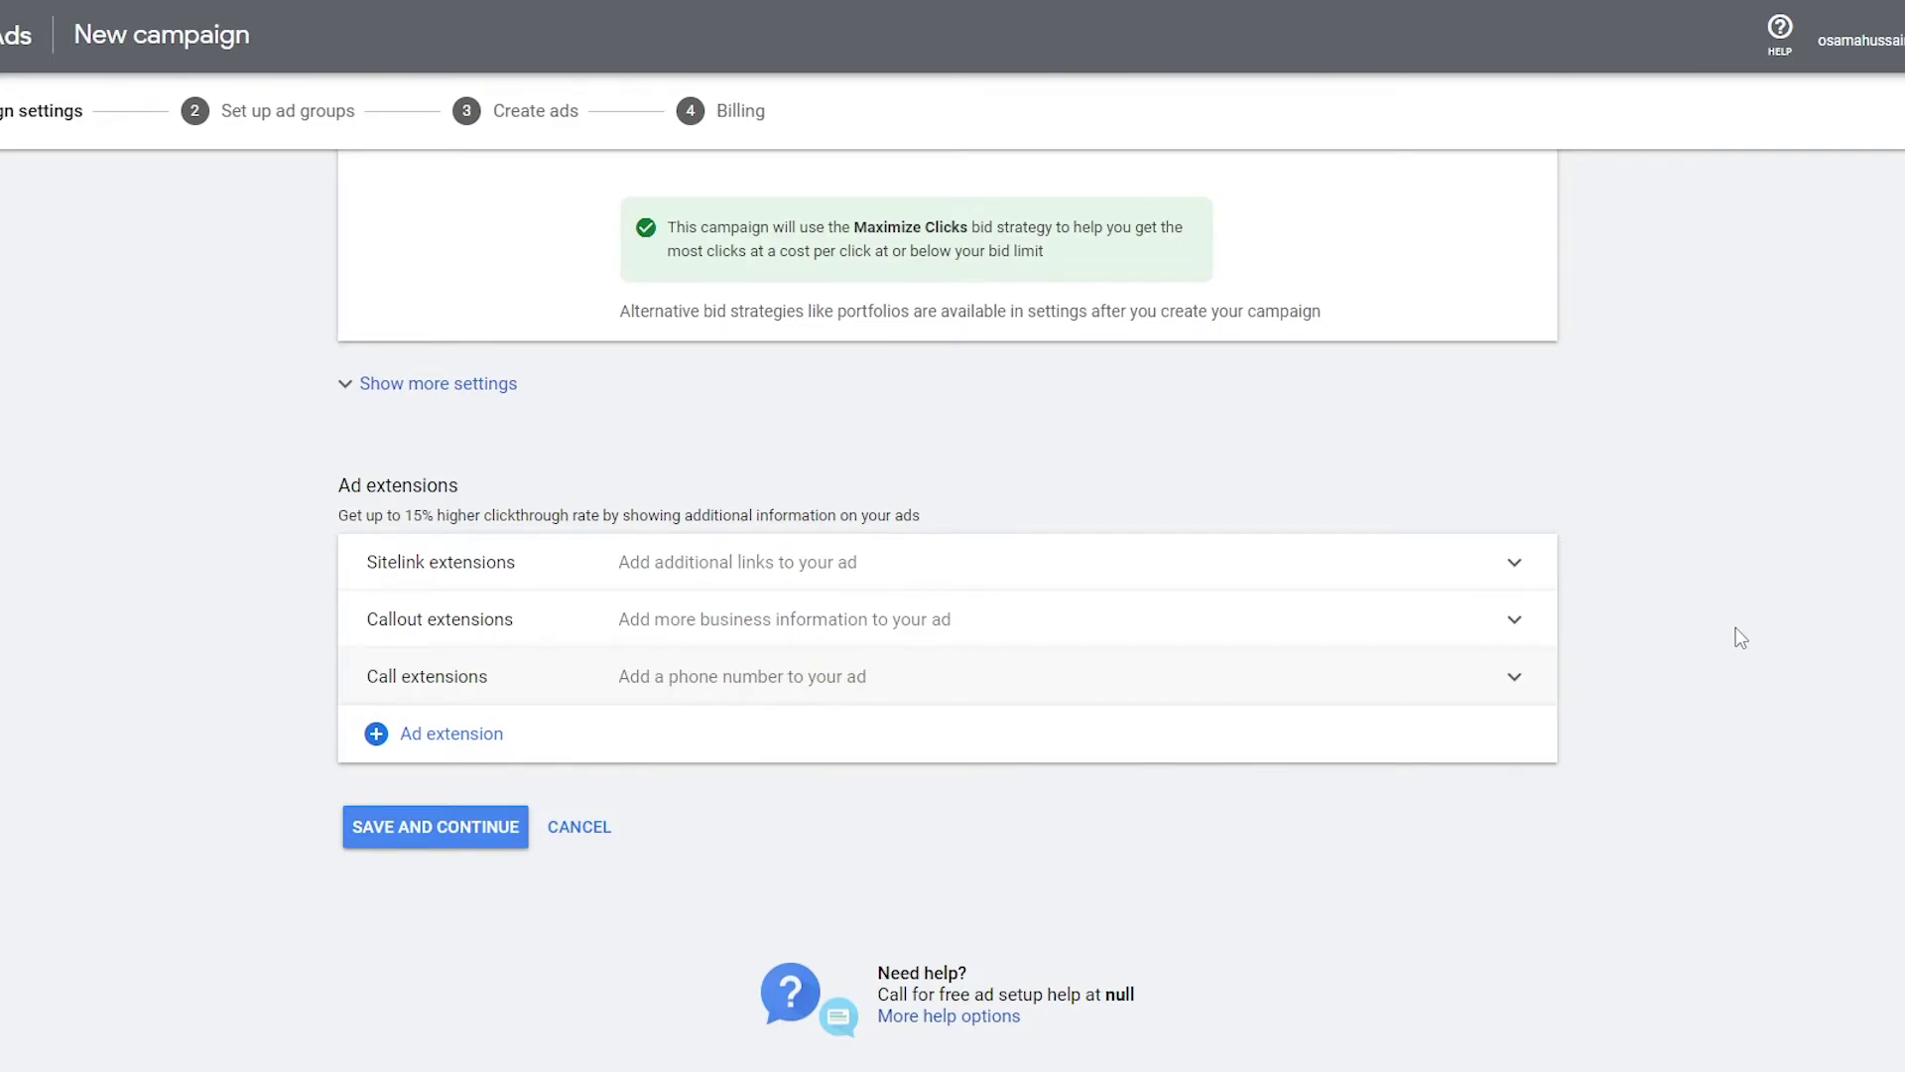
- Check the budget and bidding settings once more and save the campaign settings to continue to the ad groups
scroll(1736, 627, "up", 1)
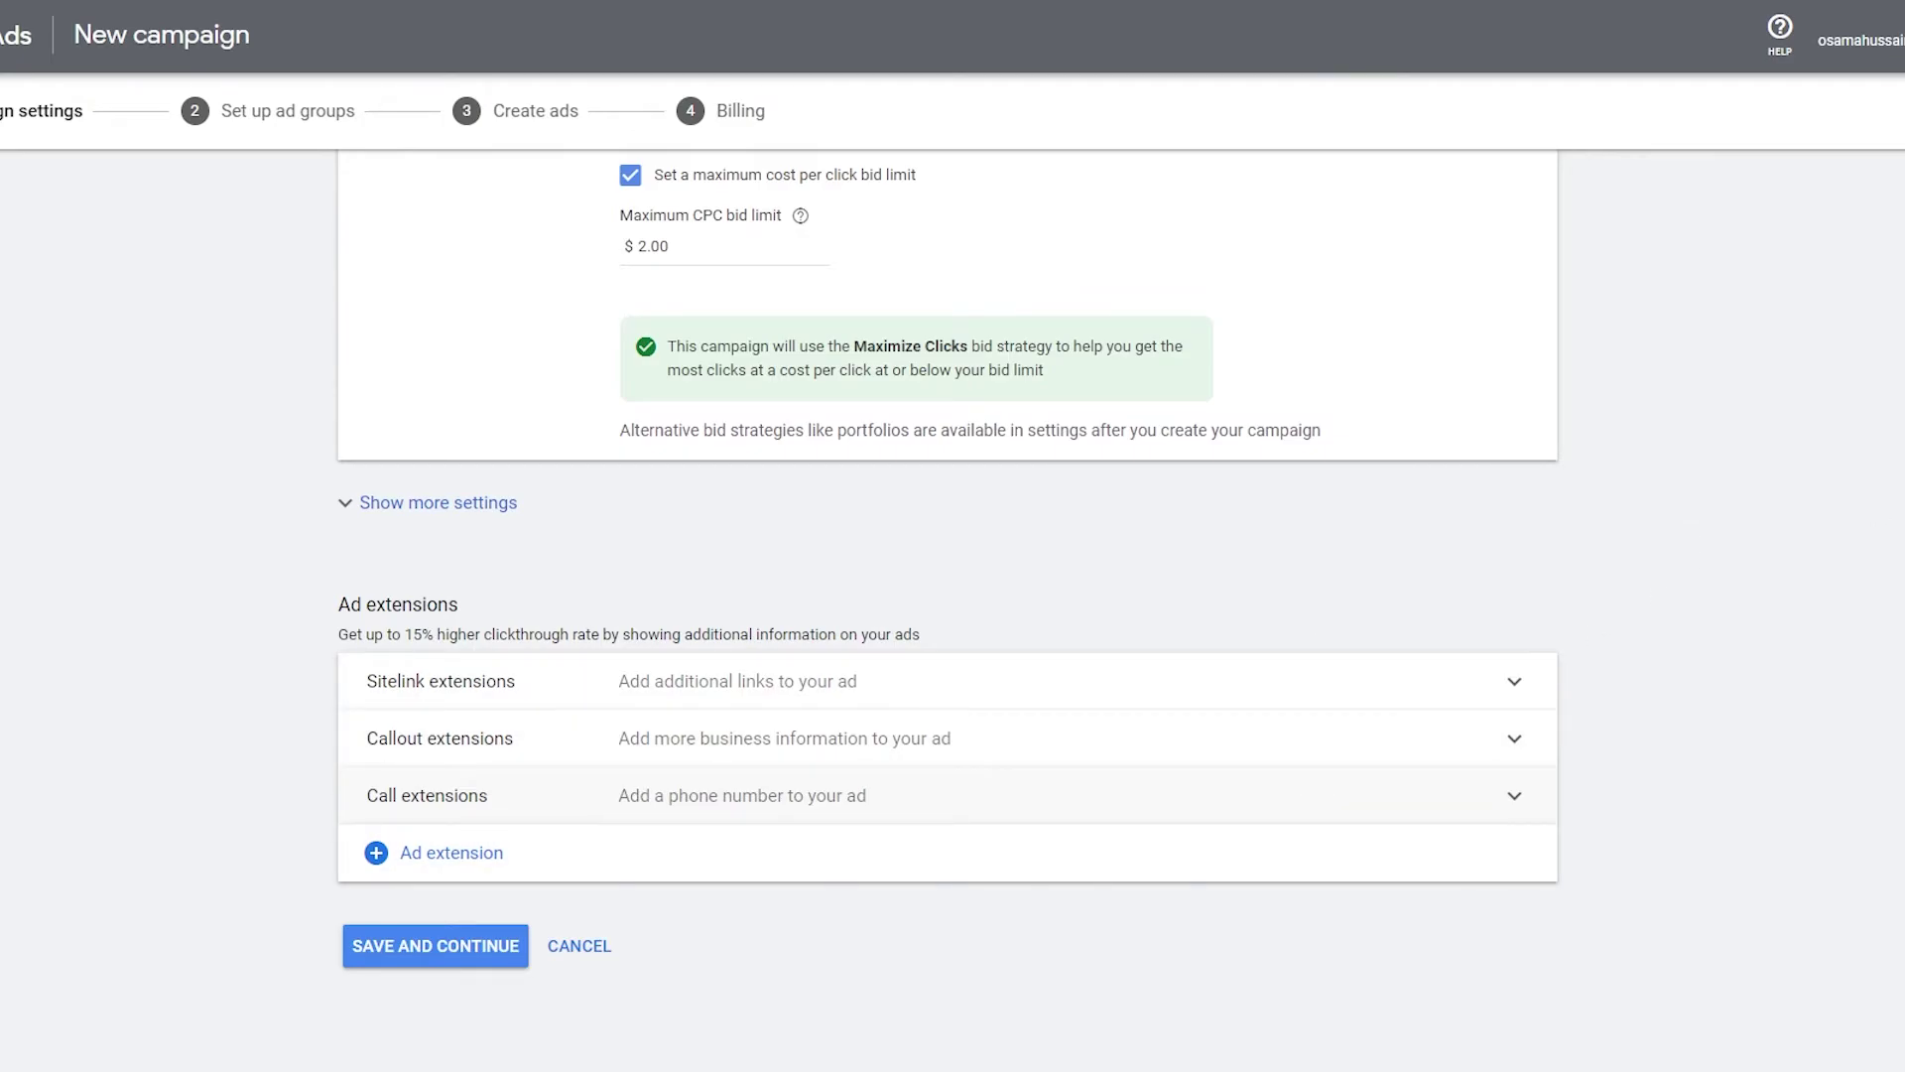
scroll(1468, 557, "down", 1)
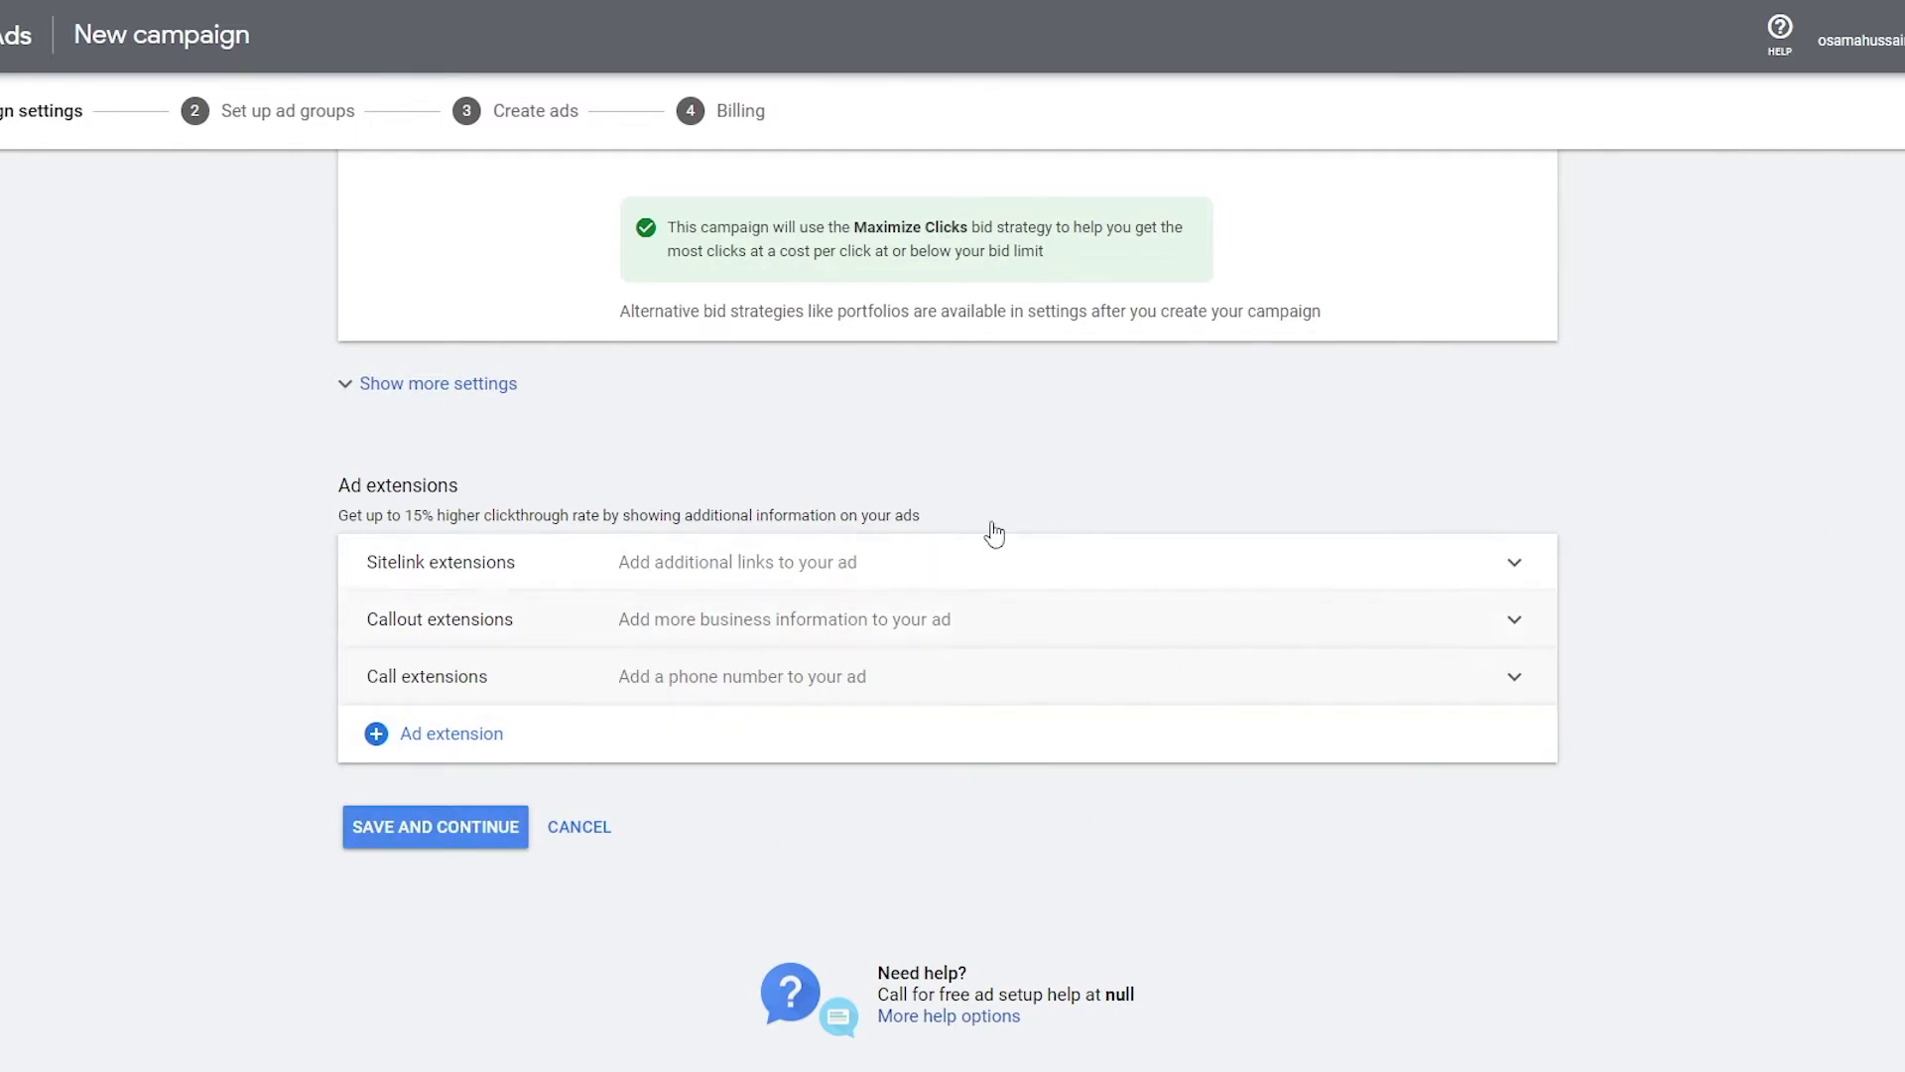
left_click(391, 842)
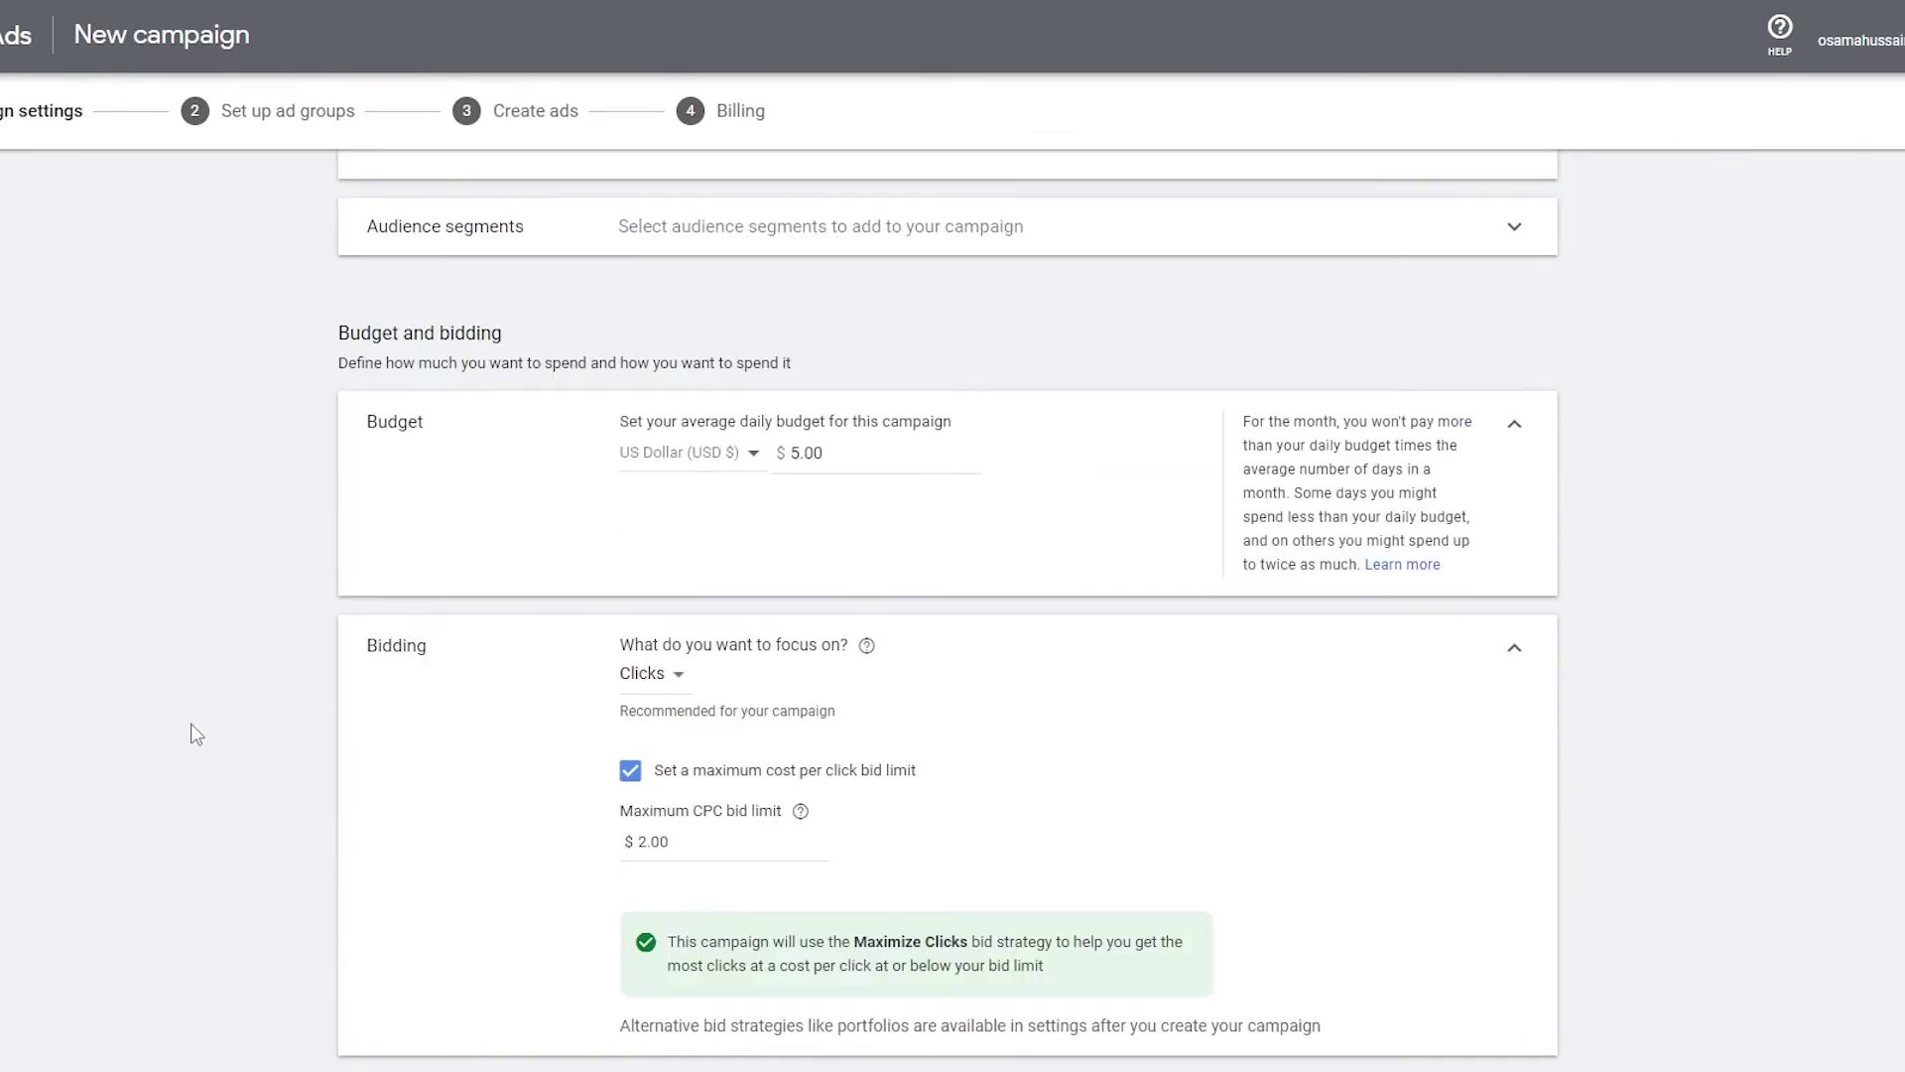
scroll(197, 734, "up", 8)
scroll(228, 714, "down", 15)
left_click(398, 839)
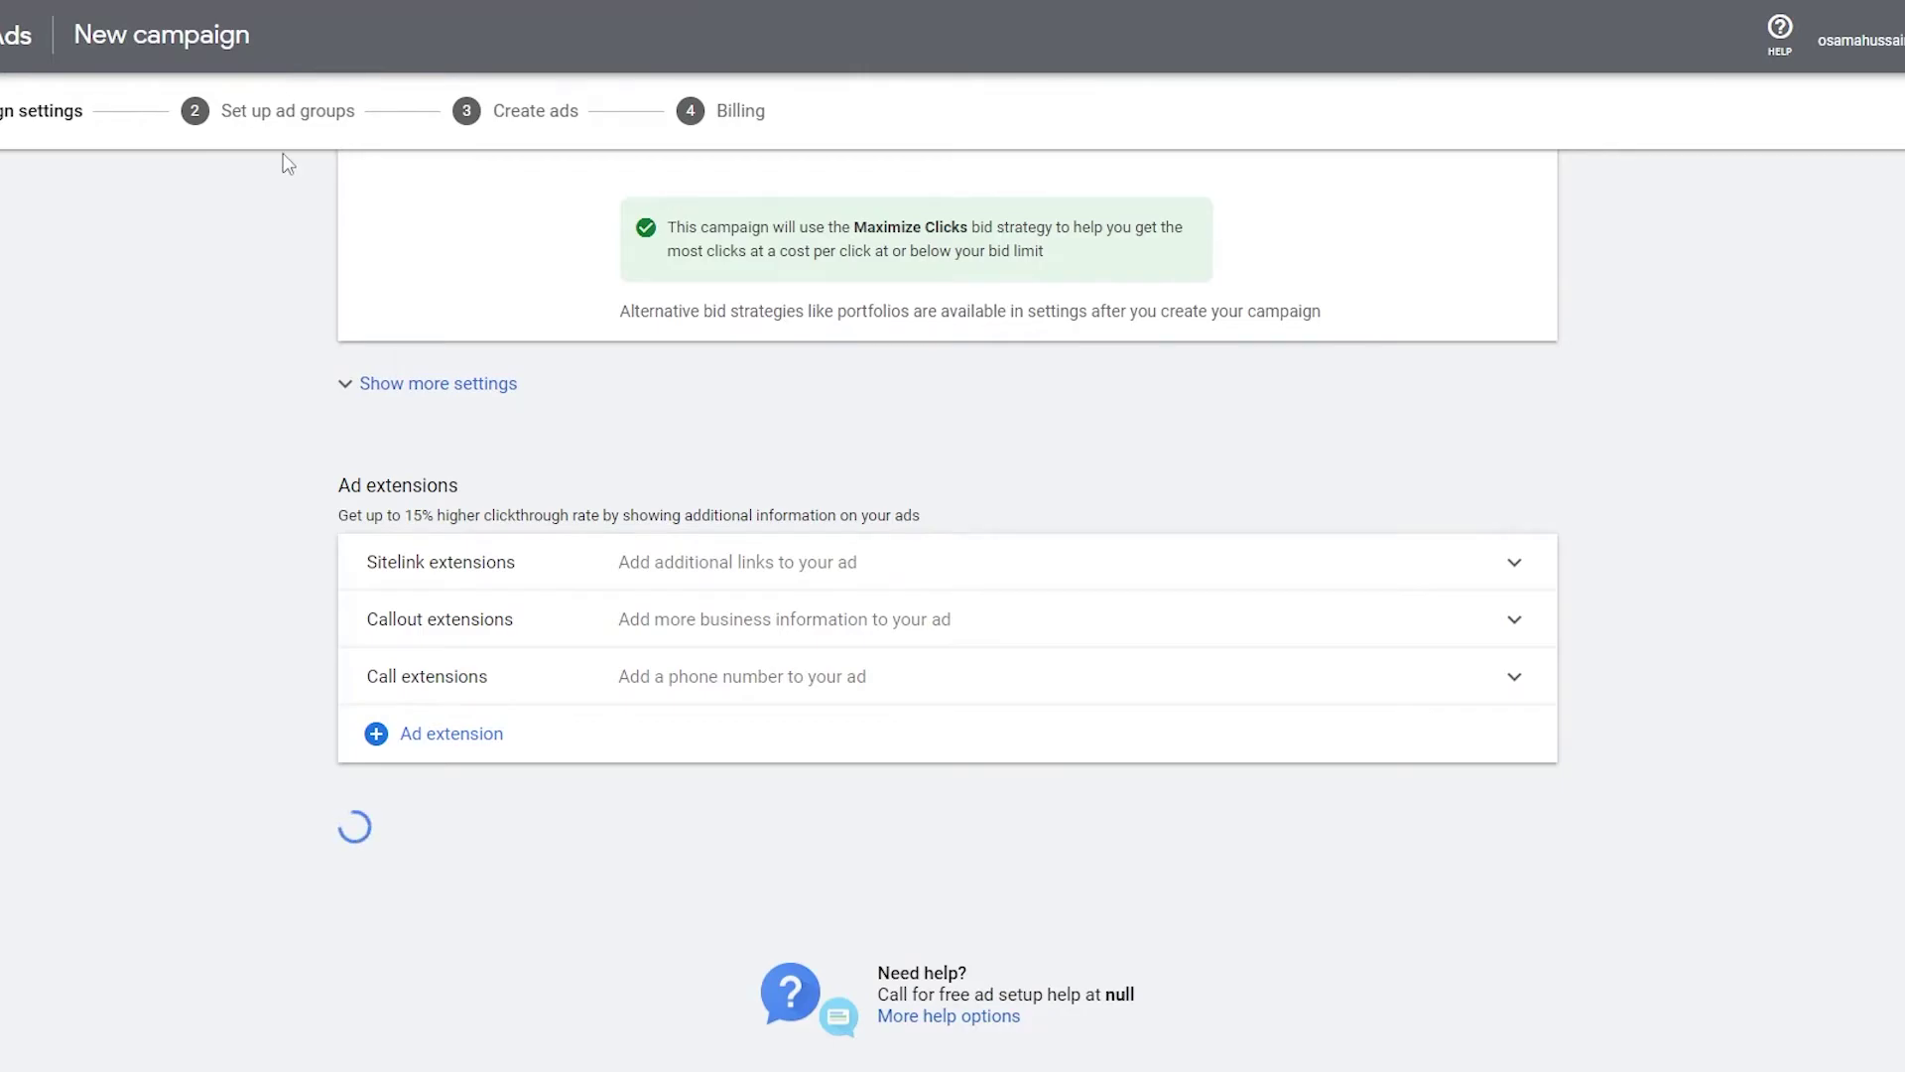
- Rename the ad group to "Ad group test"
scroll(651, 404, "down", 2)
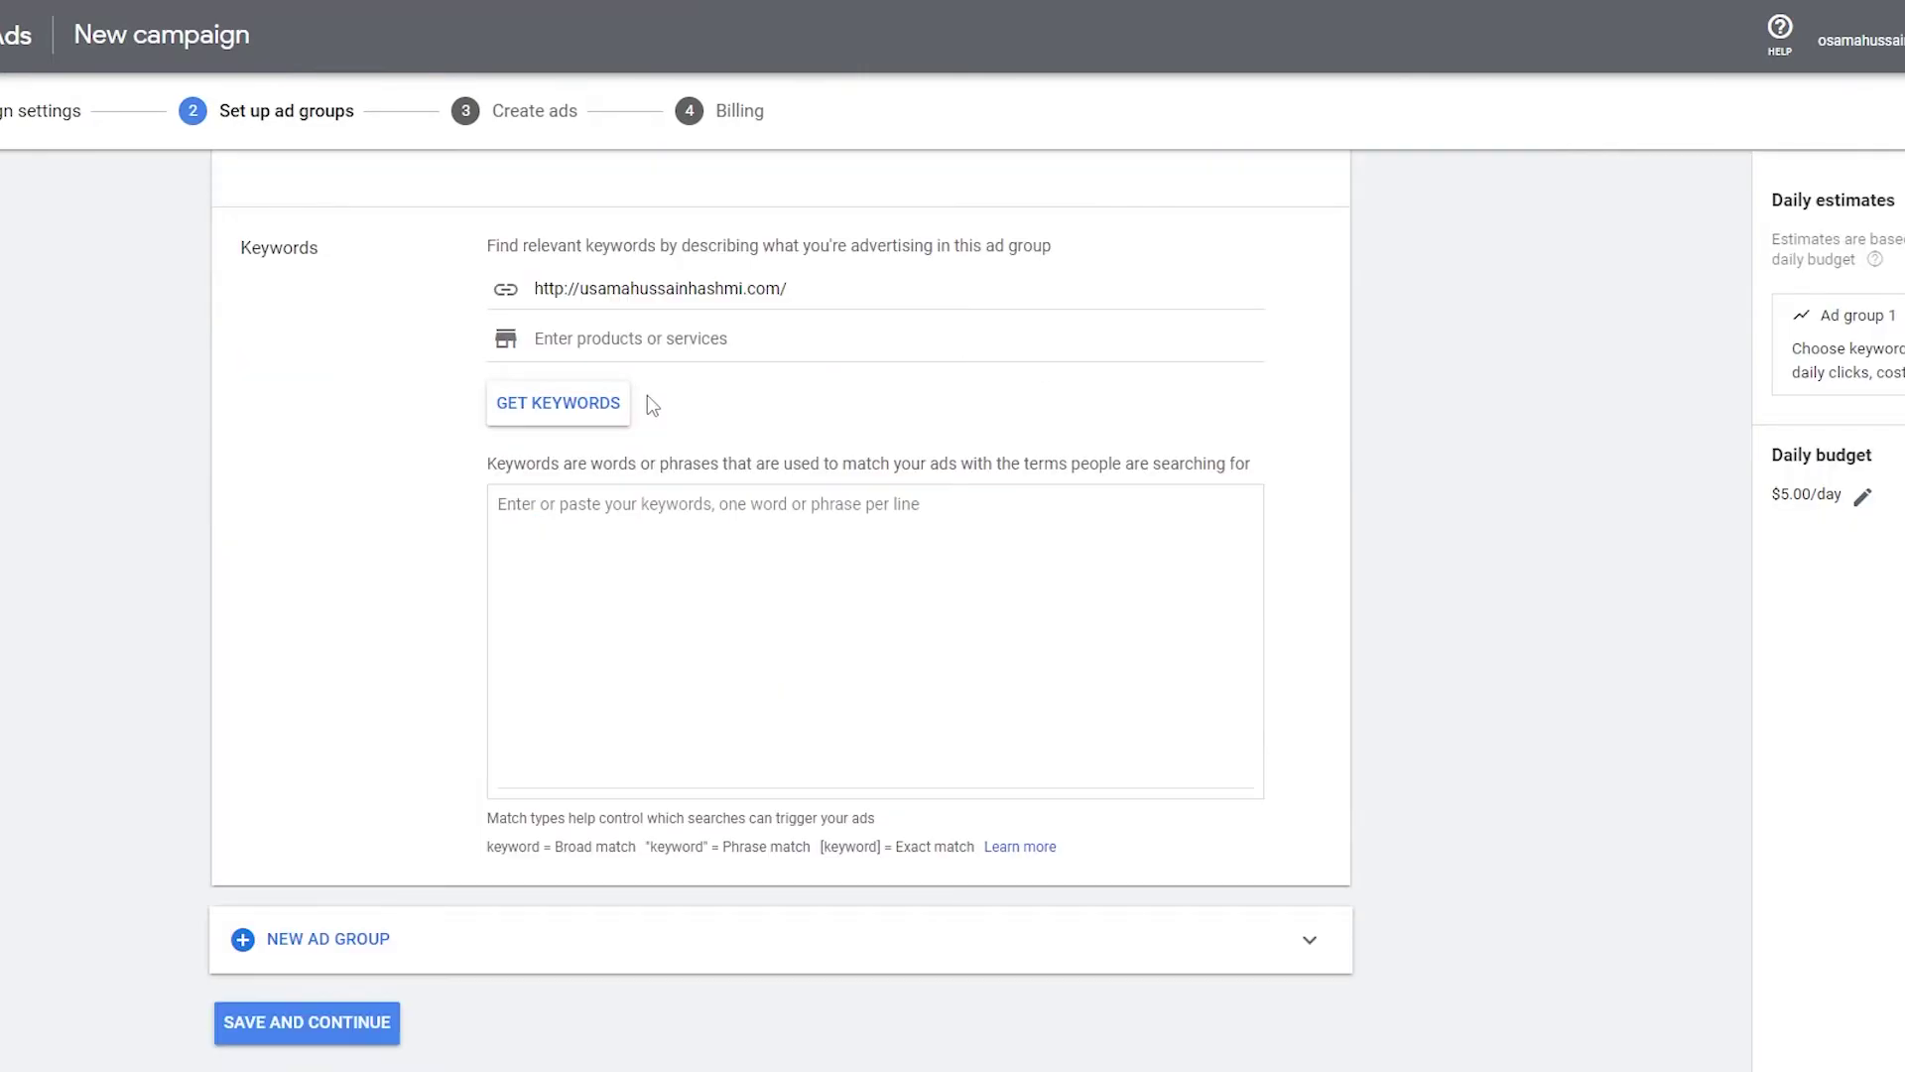
scroll(595, 297, "up", 1)
left_click(569, 246)
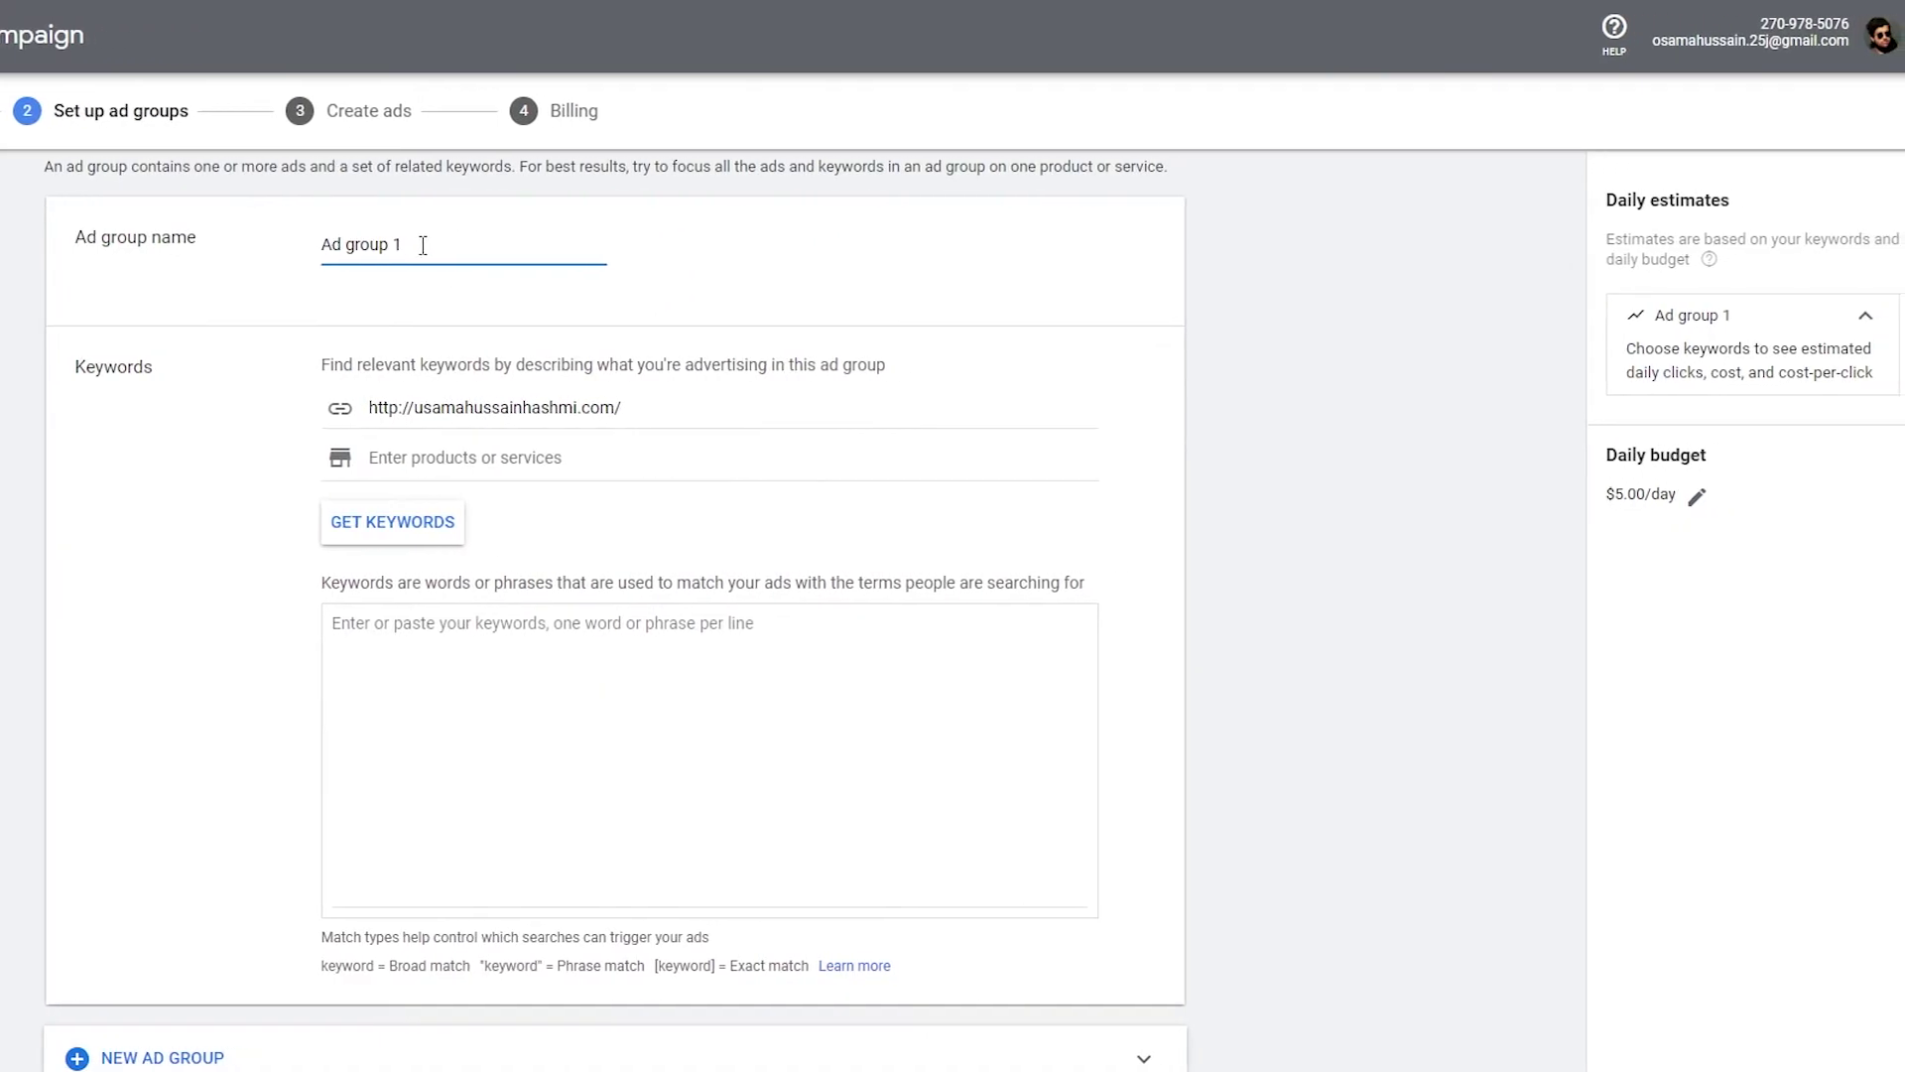
left_click_drag(423, 245, 198, 297)
left_click(368, 245)
type("test")
- Examine the ad group's keywords section, including the website URL, the keyword entry area and the match type notes
scroll(1182, 476, "down", 1)
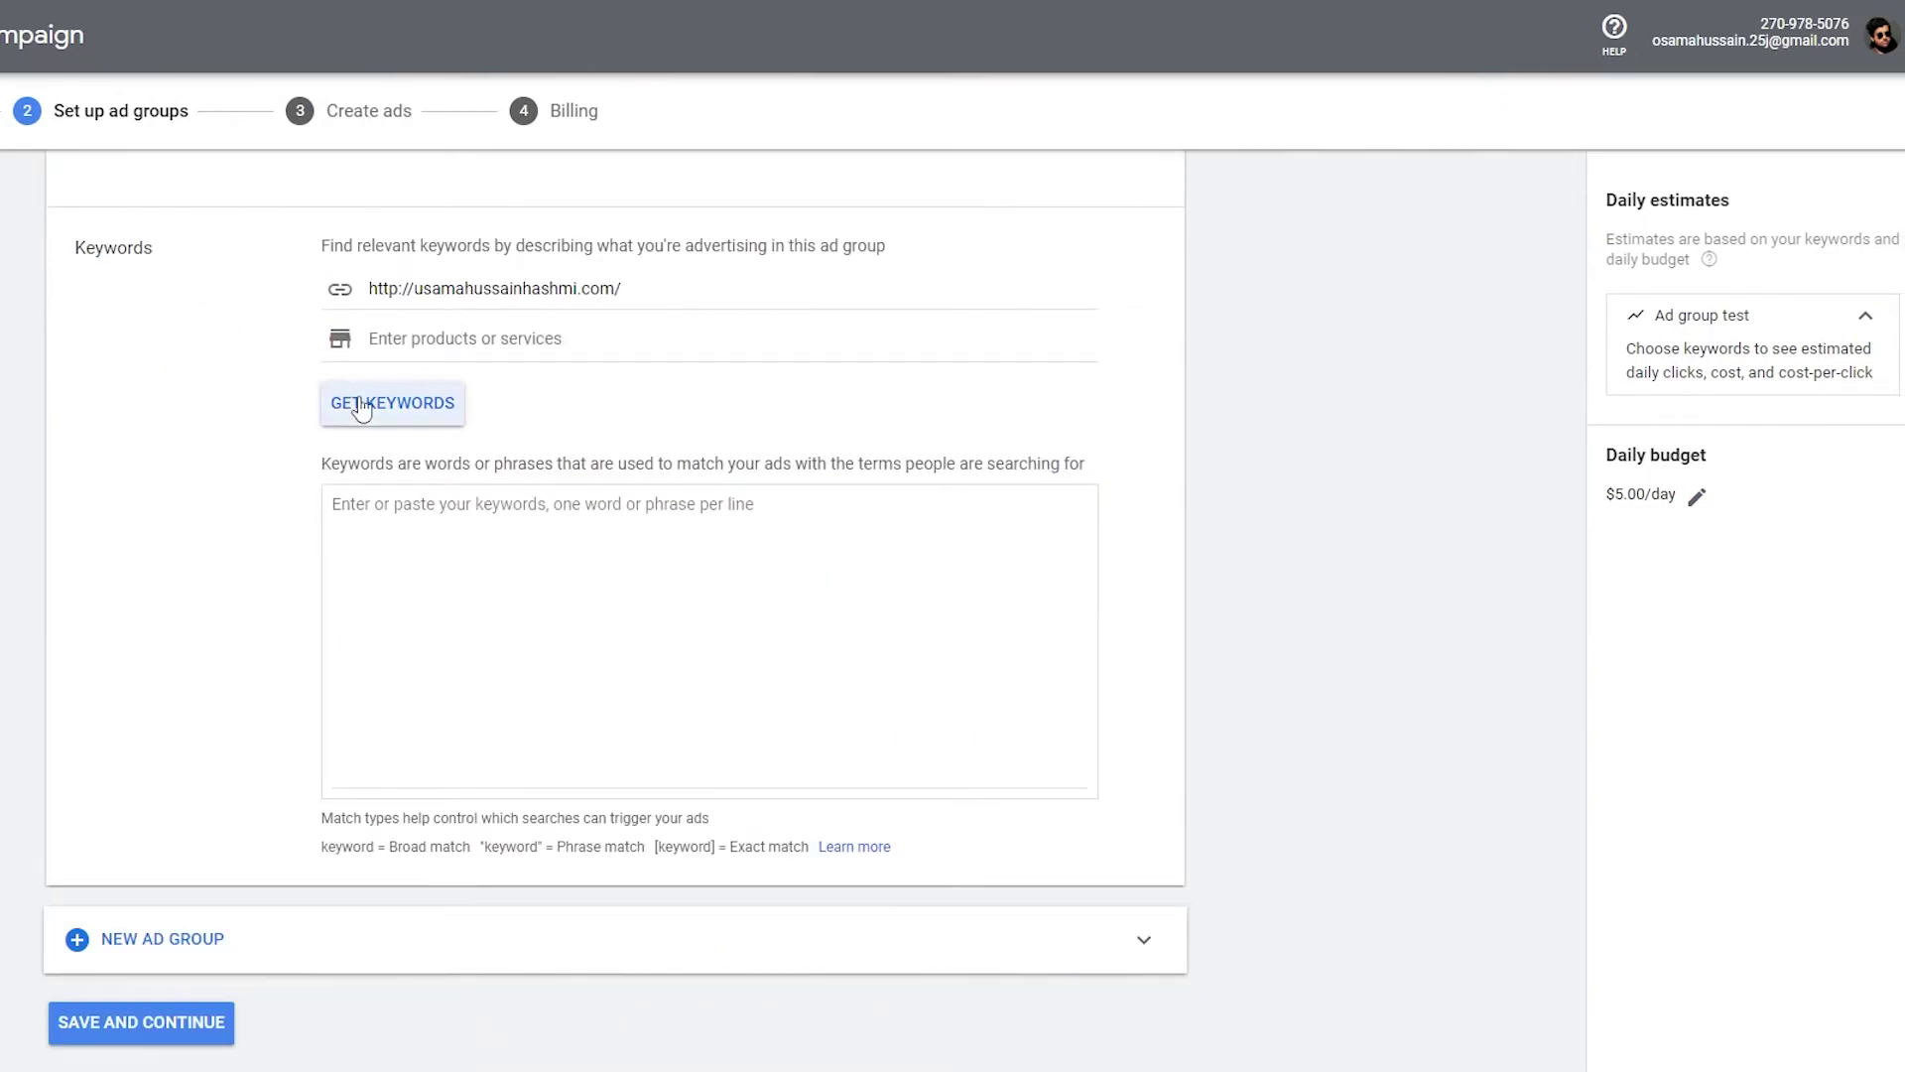
scroll(535, 426, "up", 1)
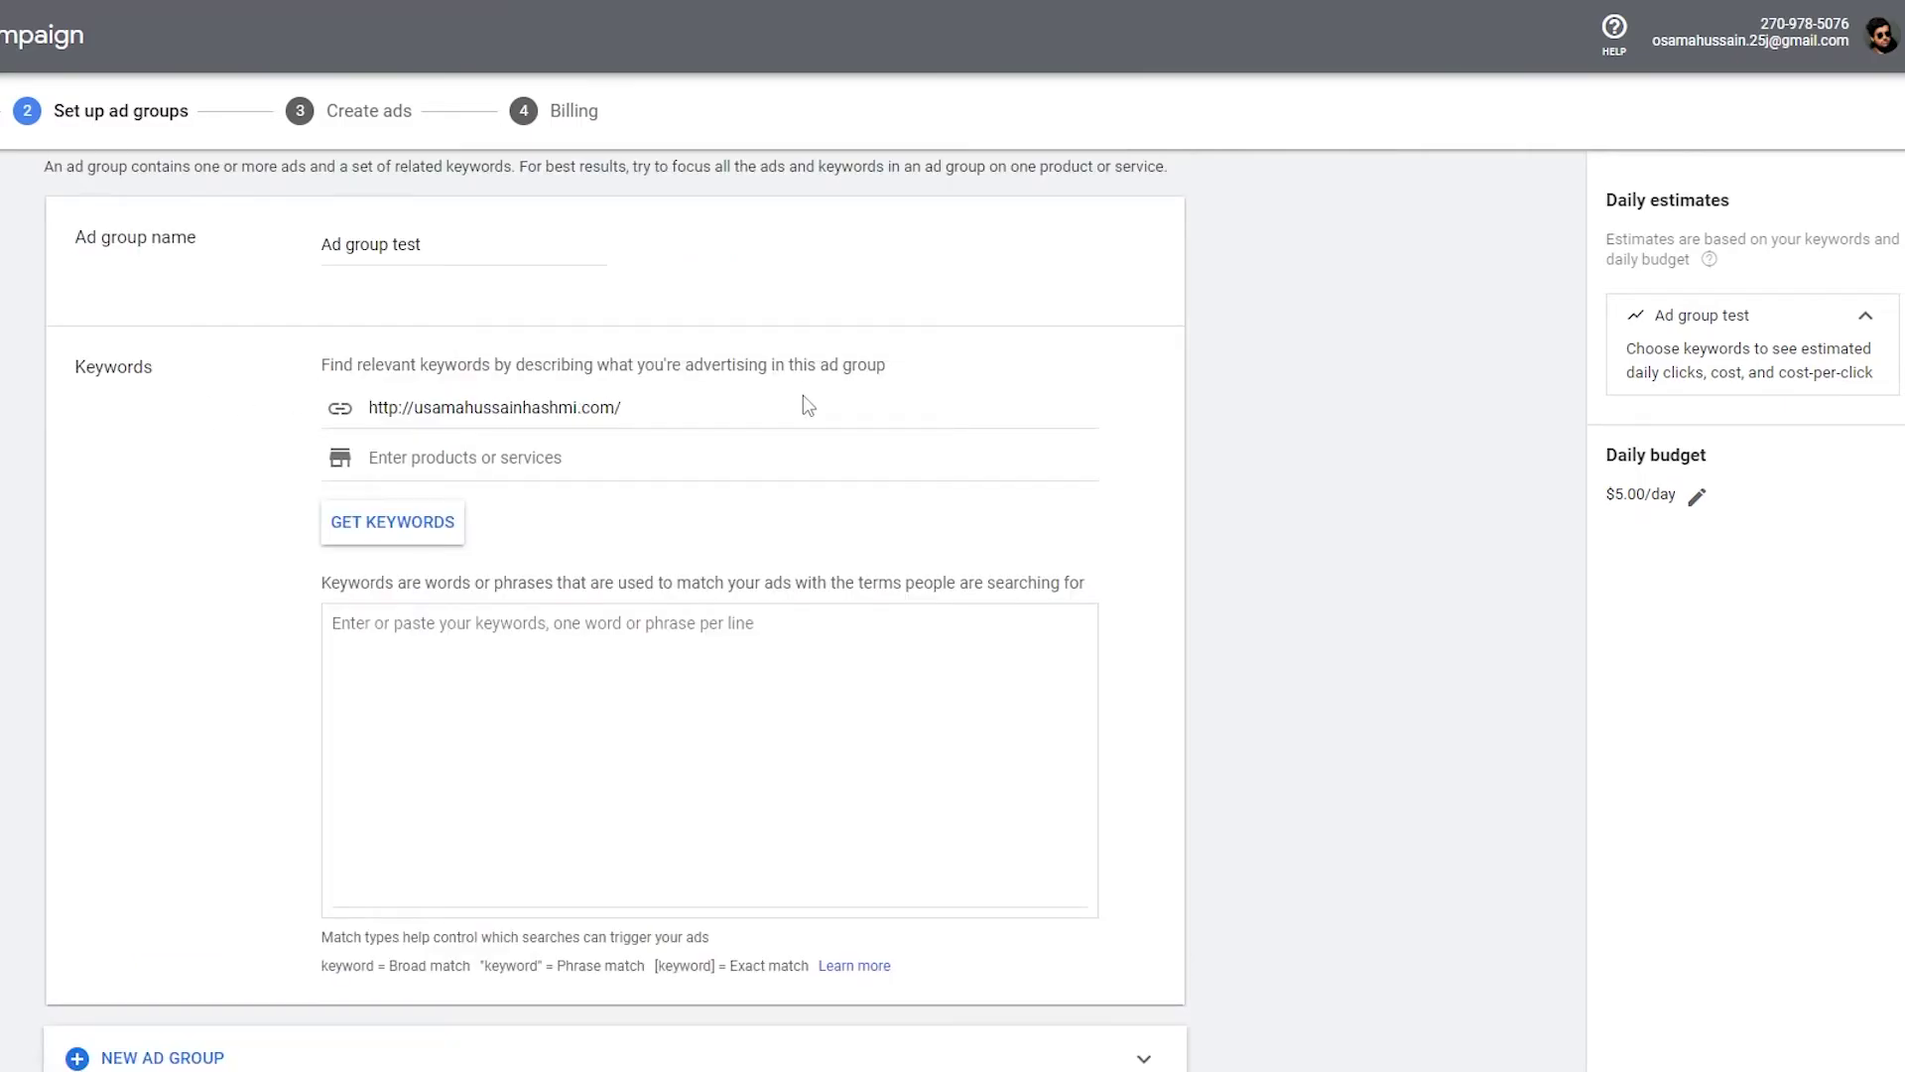
scroll(695, 407, "down", 1)
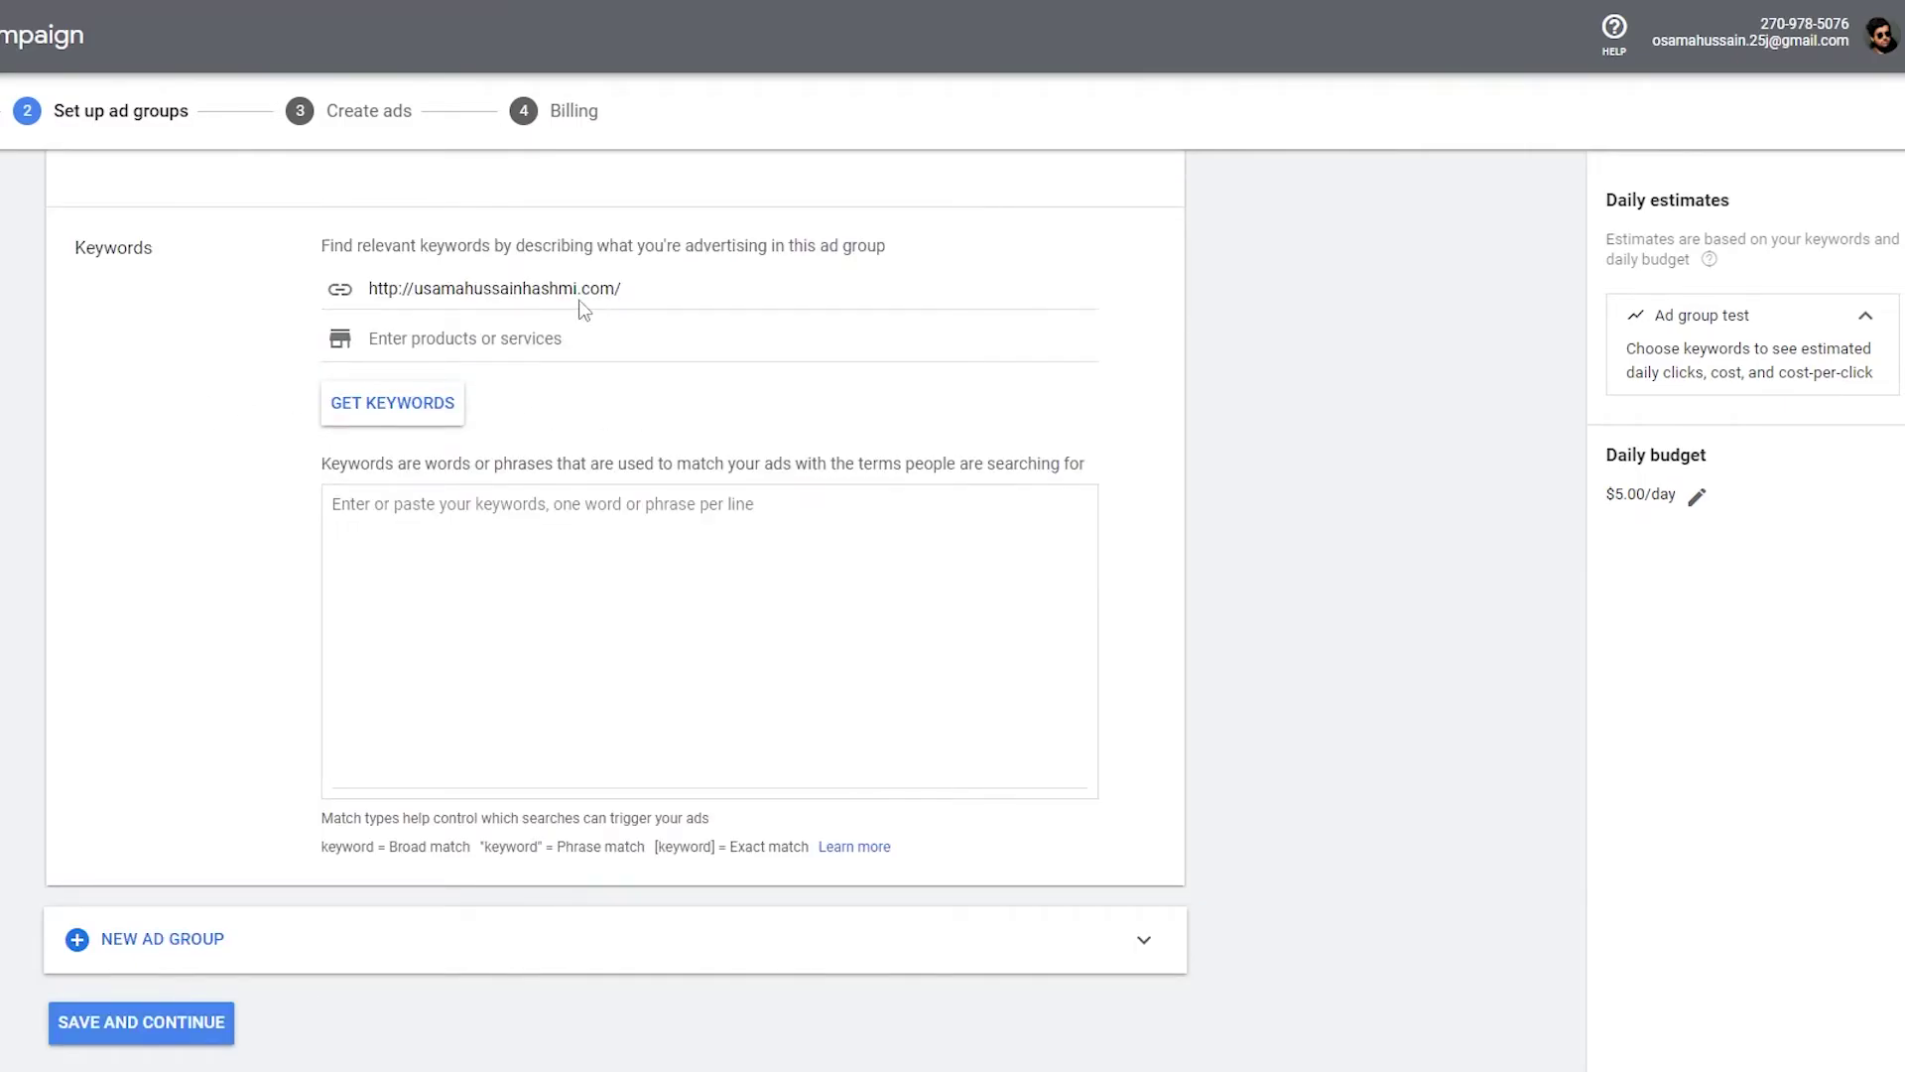
scroll(587, 300, "down", 1)
scroll(366, 393, "up", 1)
scroll(438, 375, "up", 1)
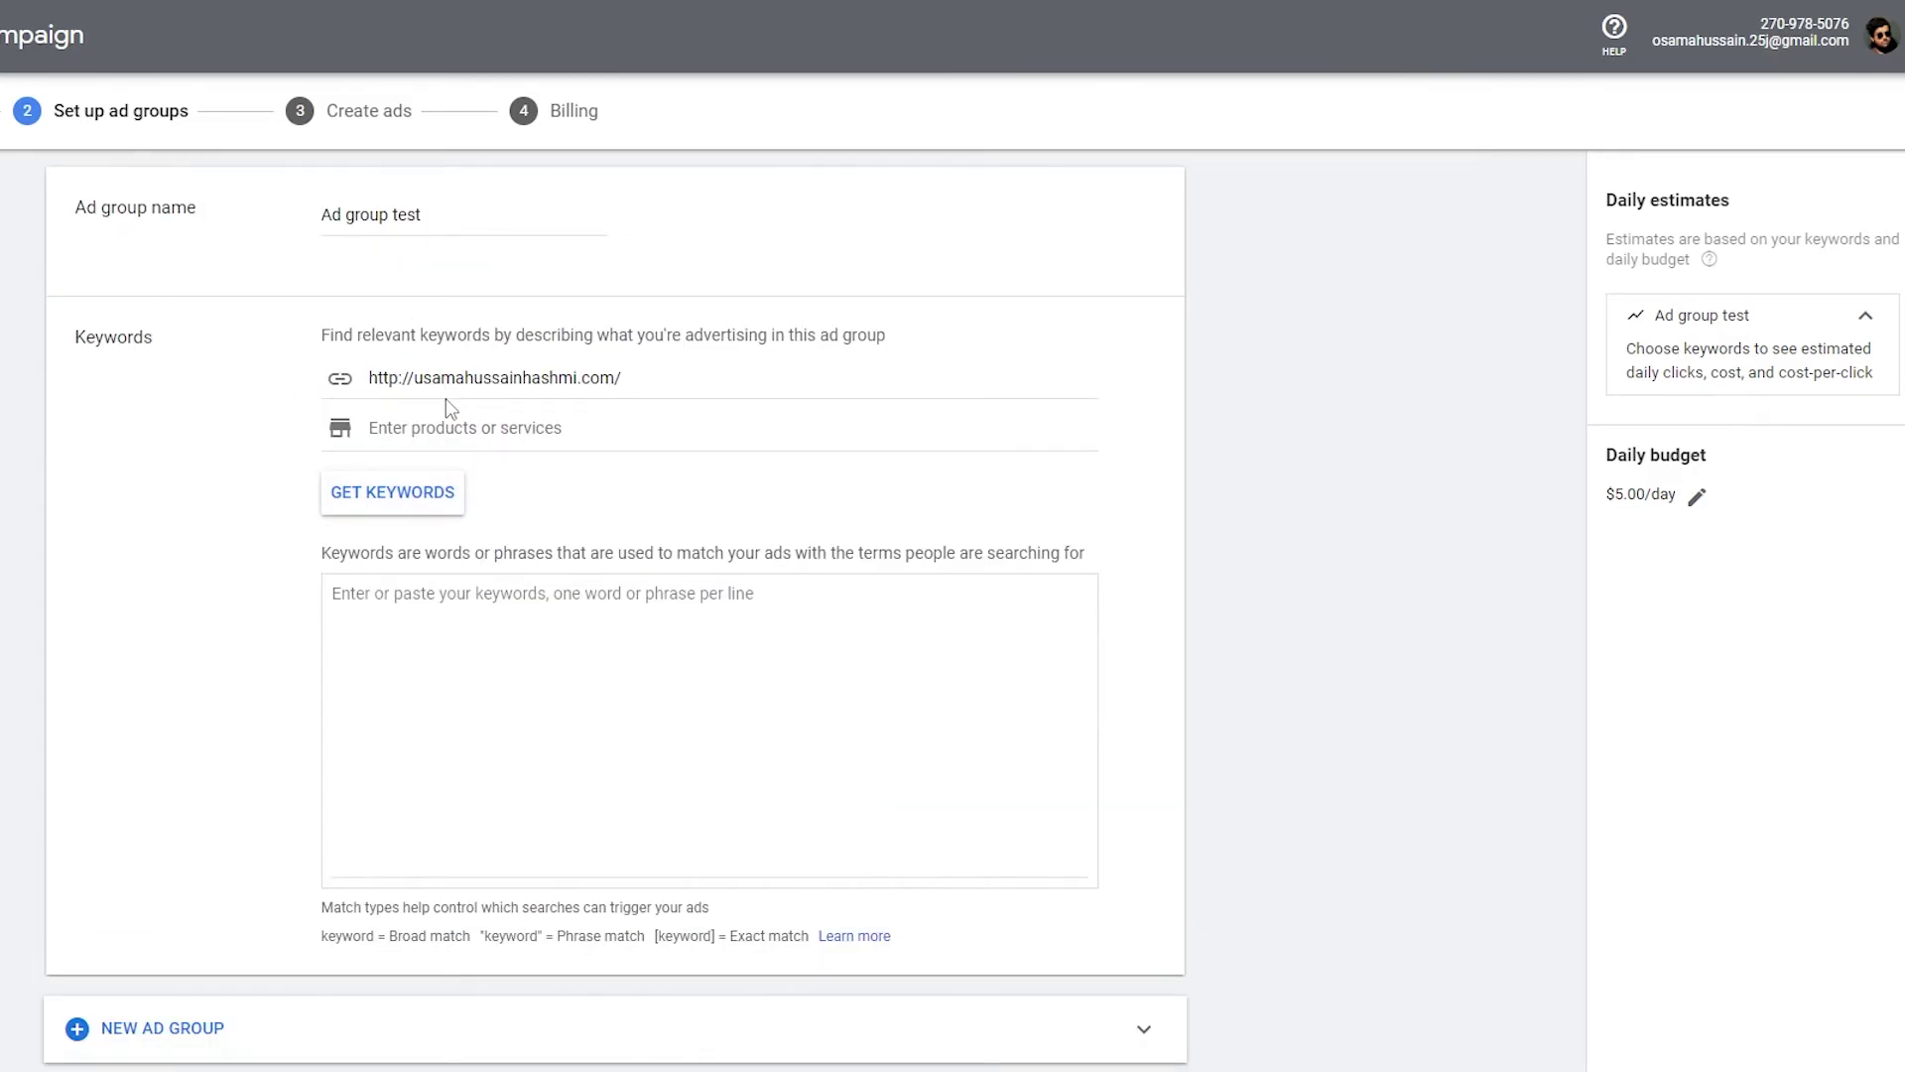
scroll(482, 574, "down", 1)
left_click(395, 477)
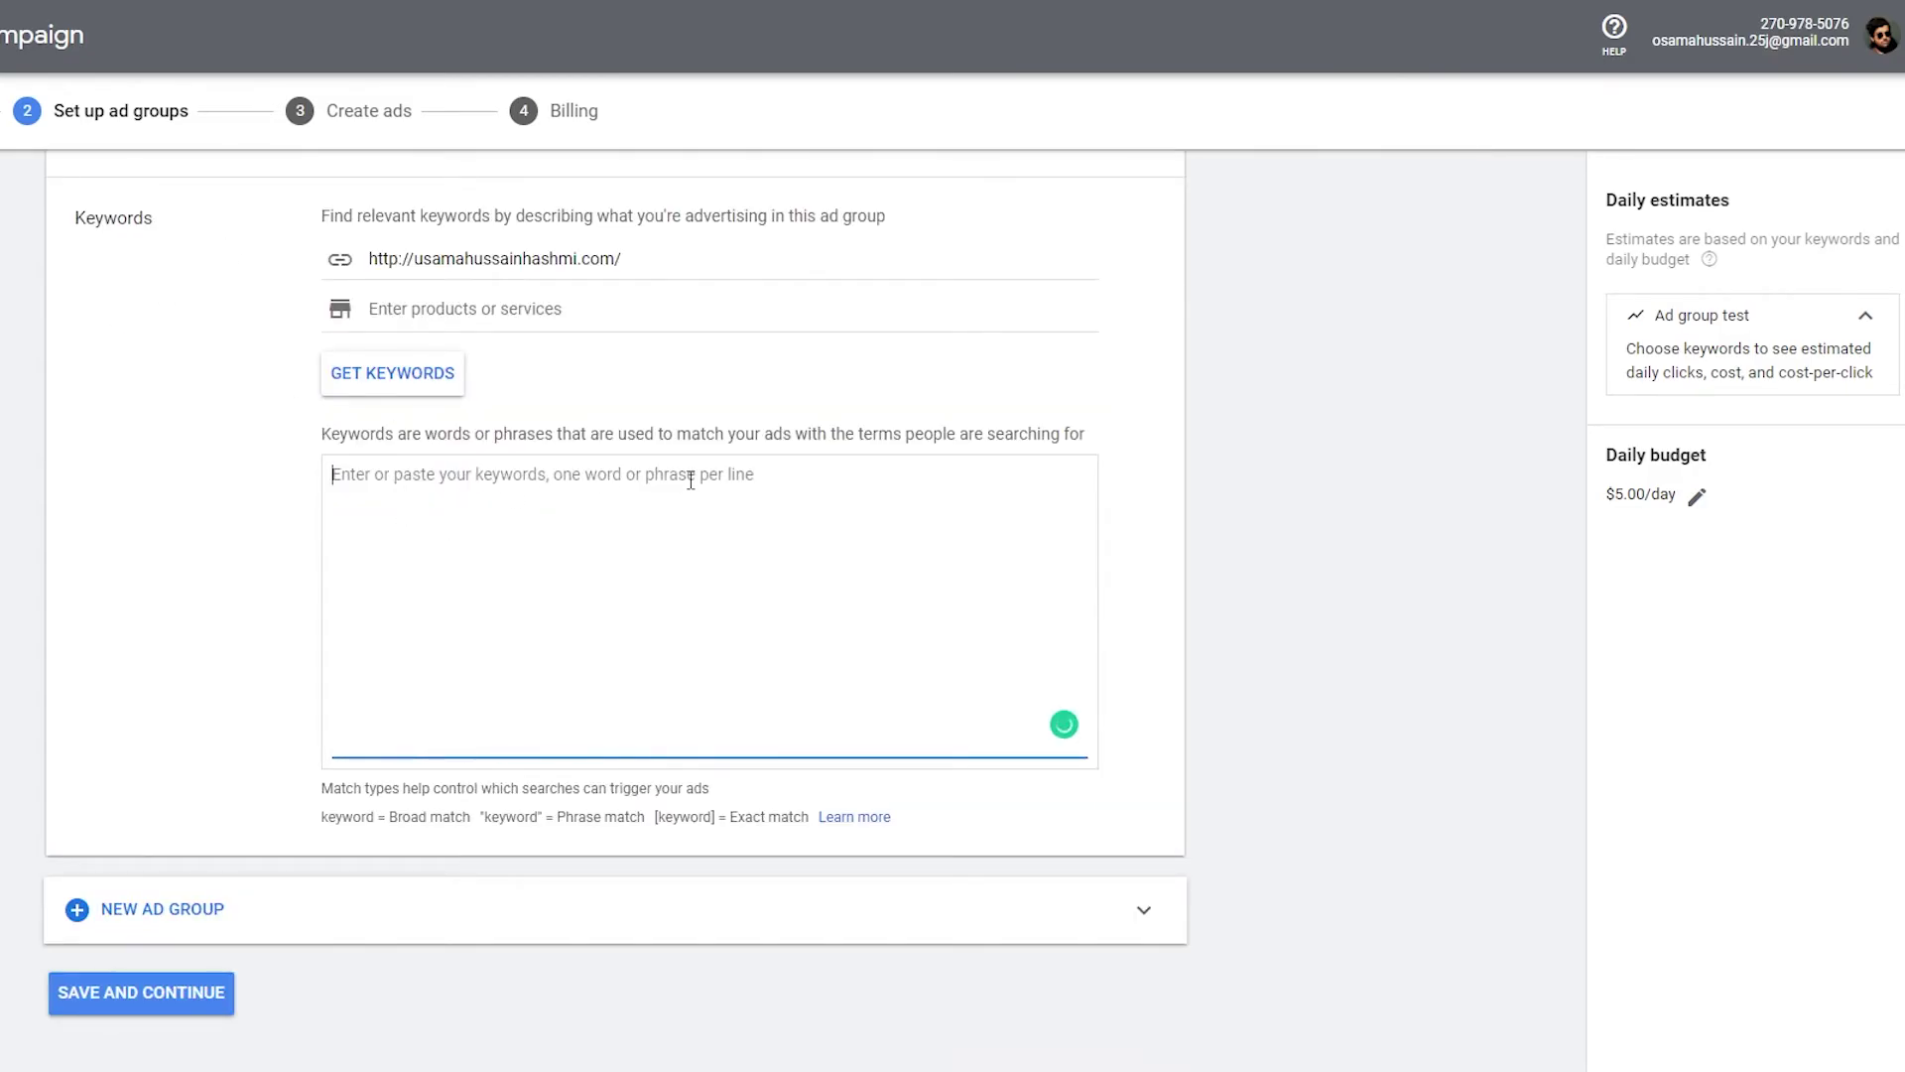
left_click(643, 404)
left_click(593, 668)
left_click(140, 719)
left_click_drag(319, 821, 794, 824)
left_click(377, 835)
- Enter the keywords media agency as broad match, "media agency" as phrase match and [media agency in new york] as exact match
left_click(499, 642)
type("media agency")
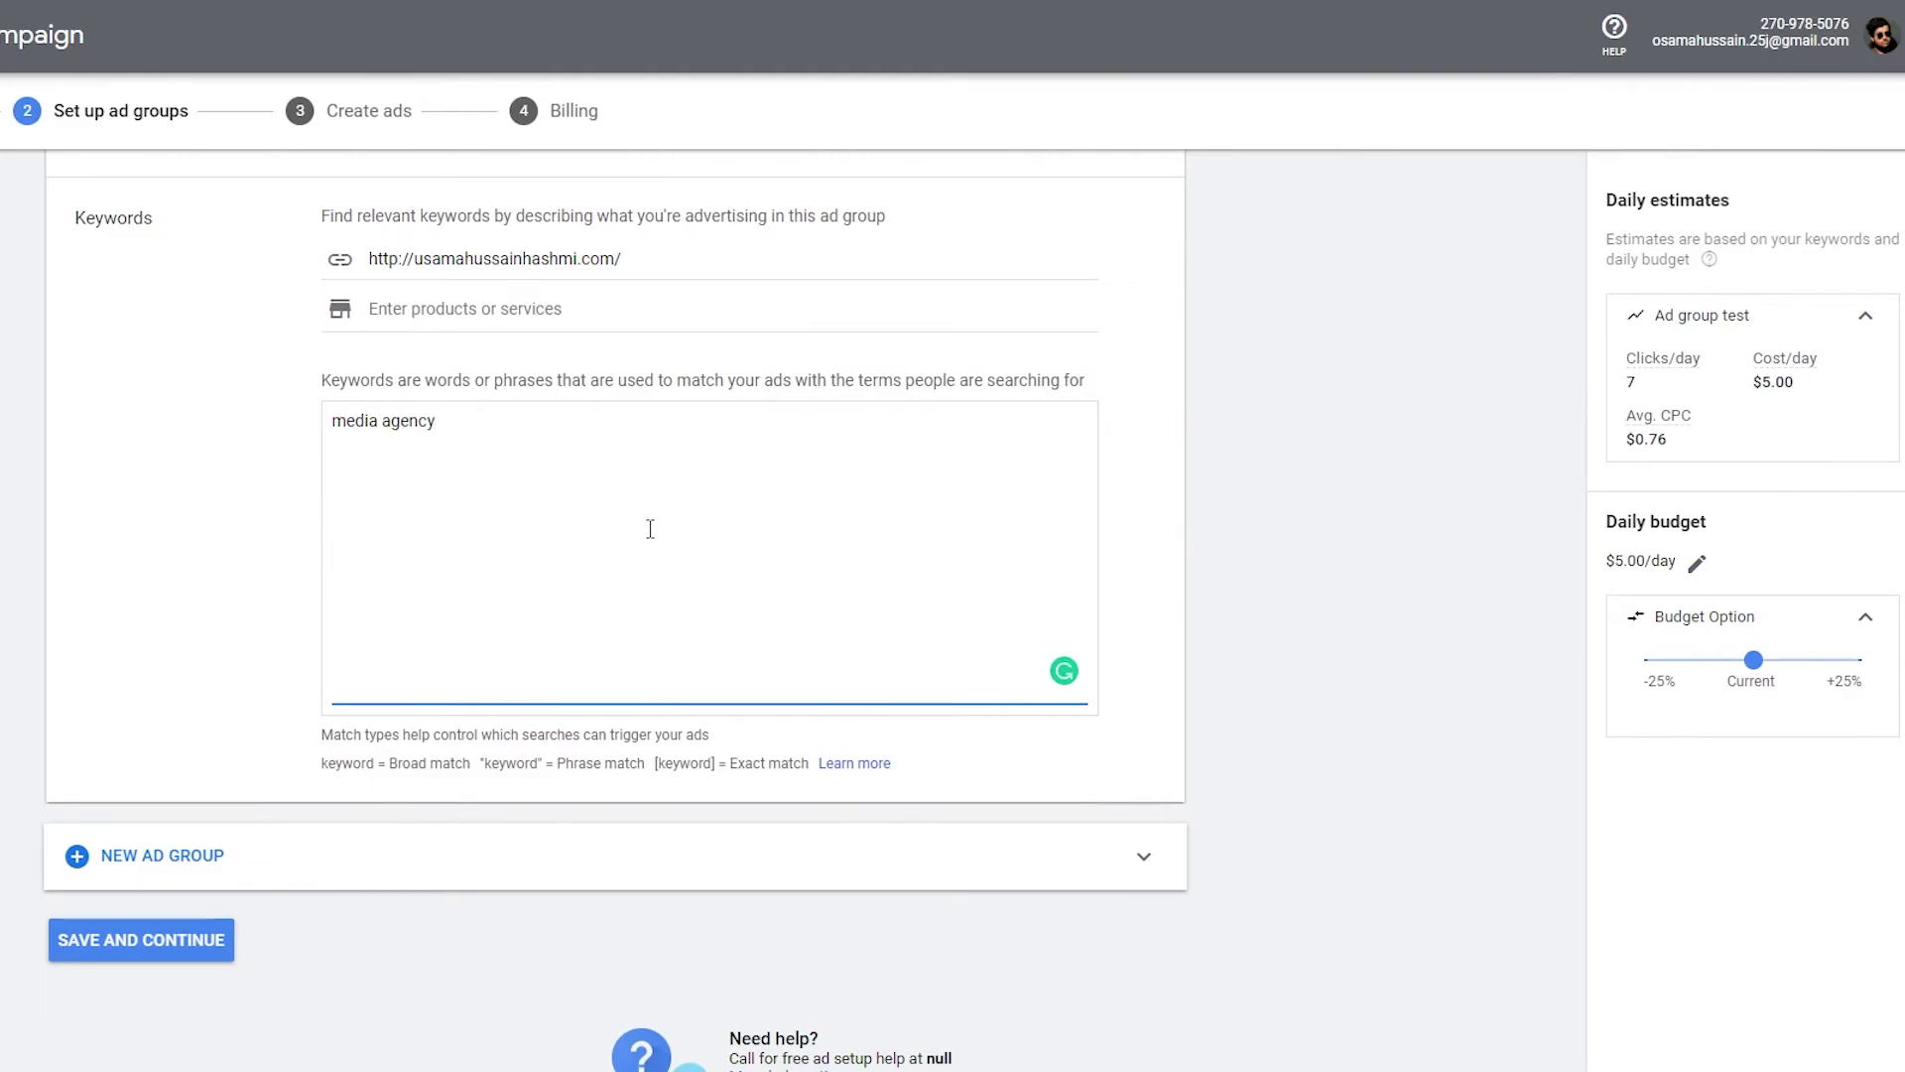
type("\"media agency\"")
type("\"")
key("BackSpace")
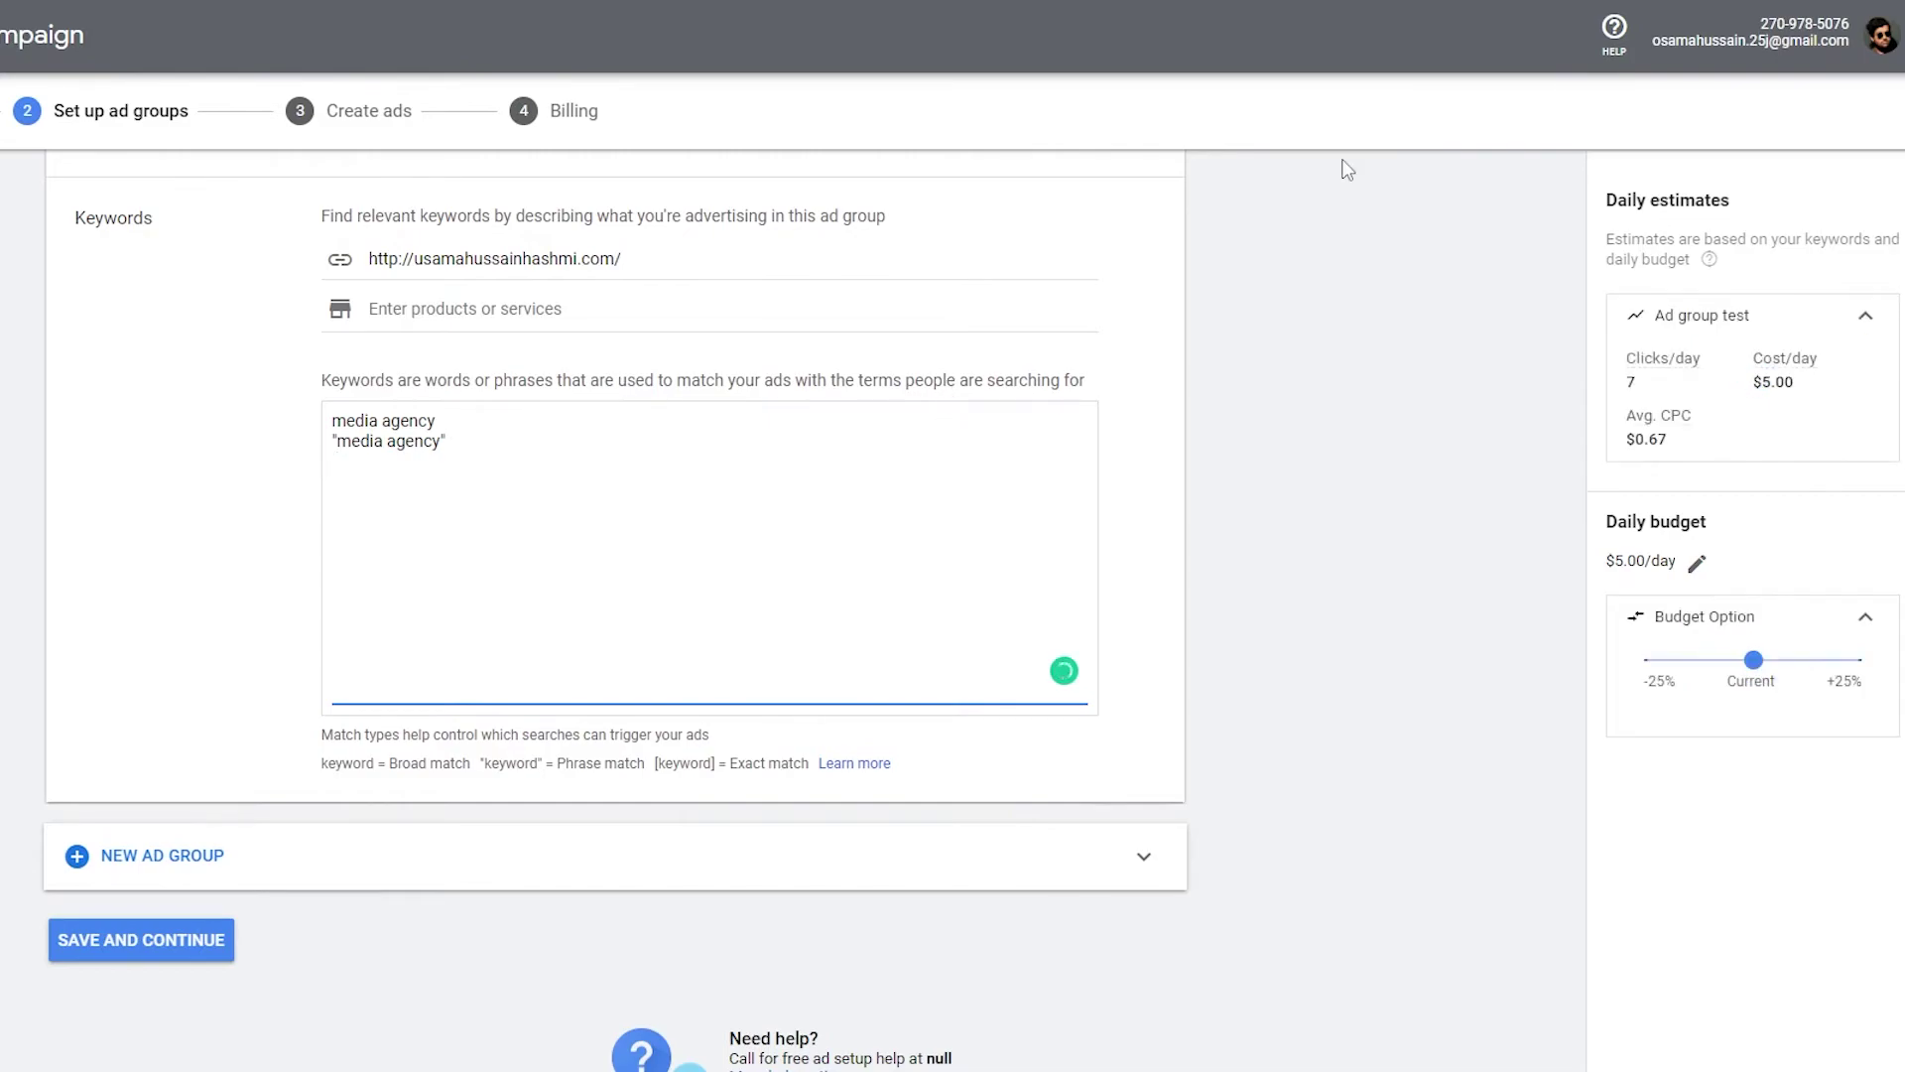
type("[media")
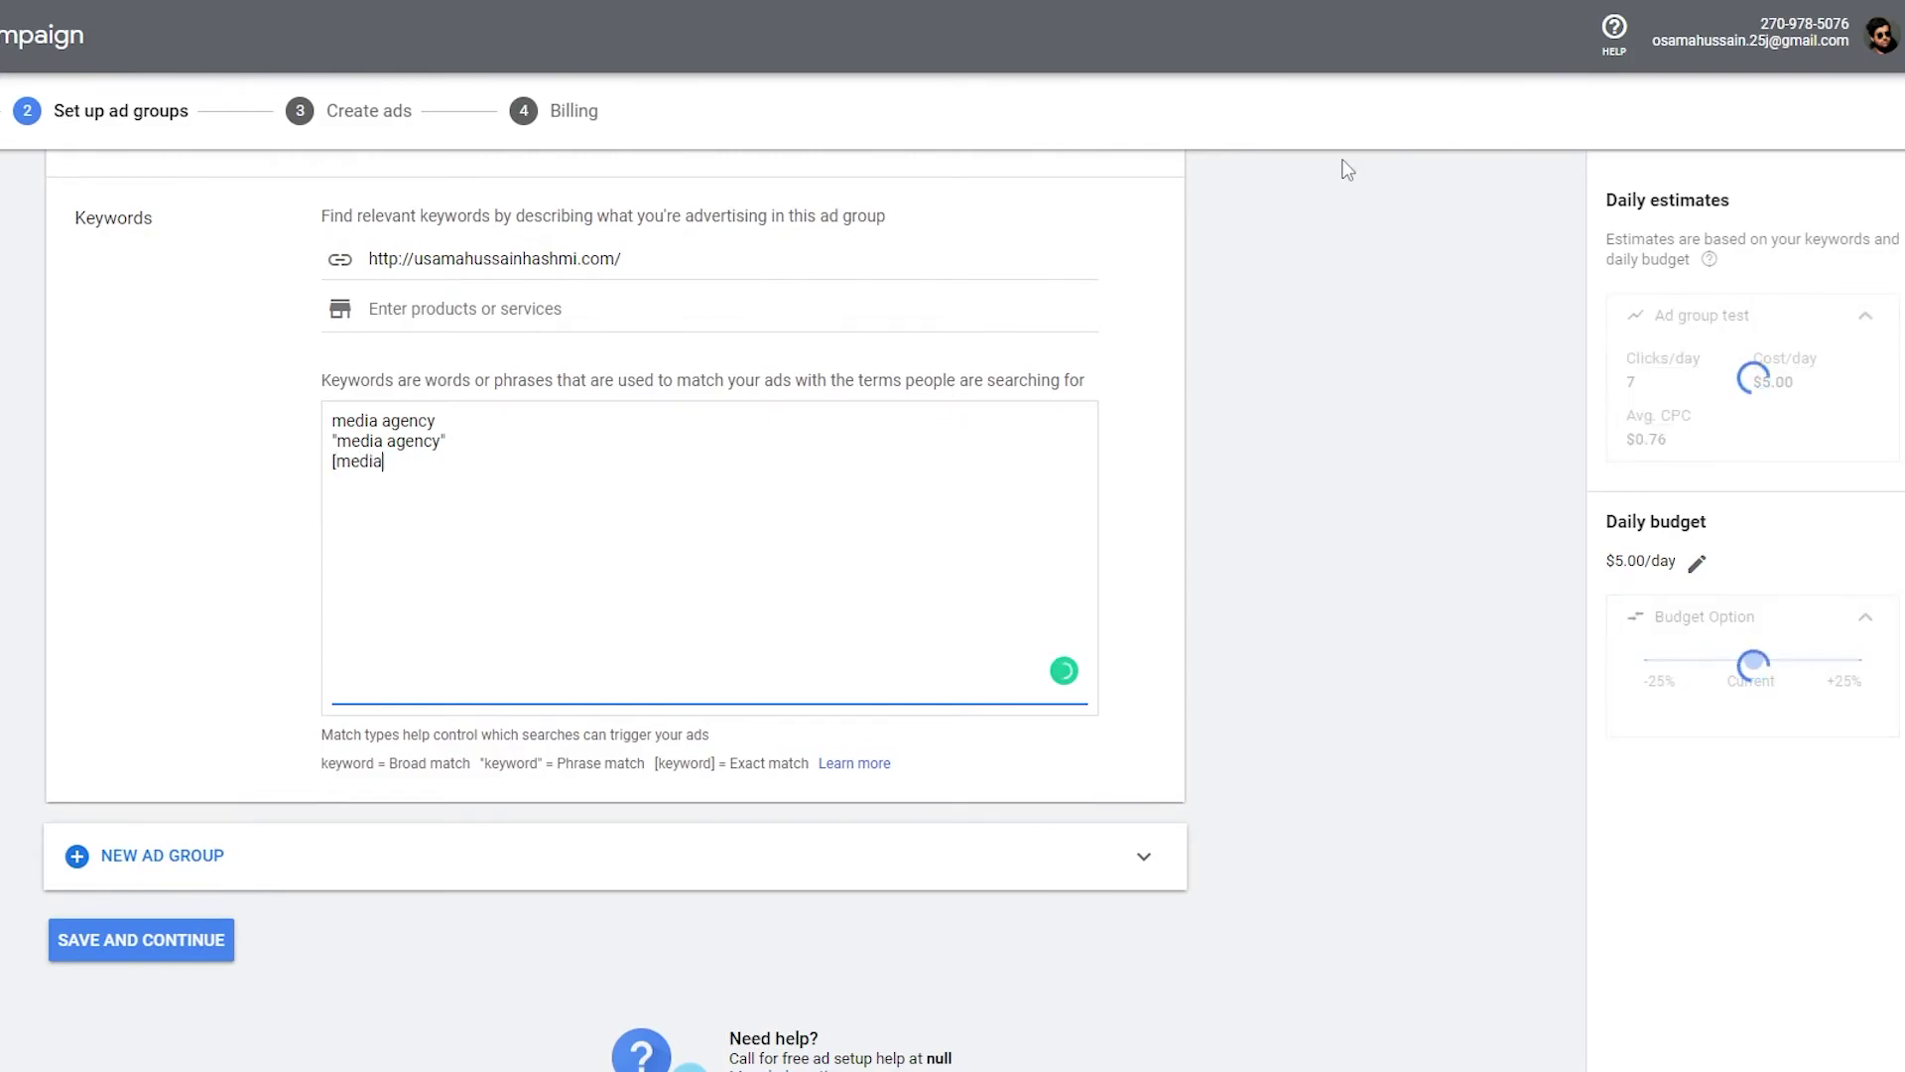
type(" agency in new york]")
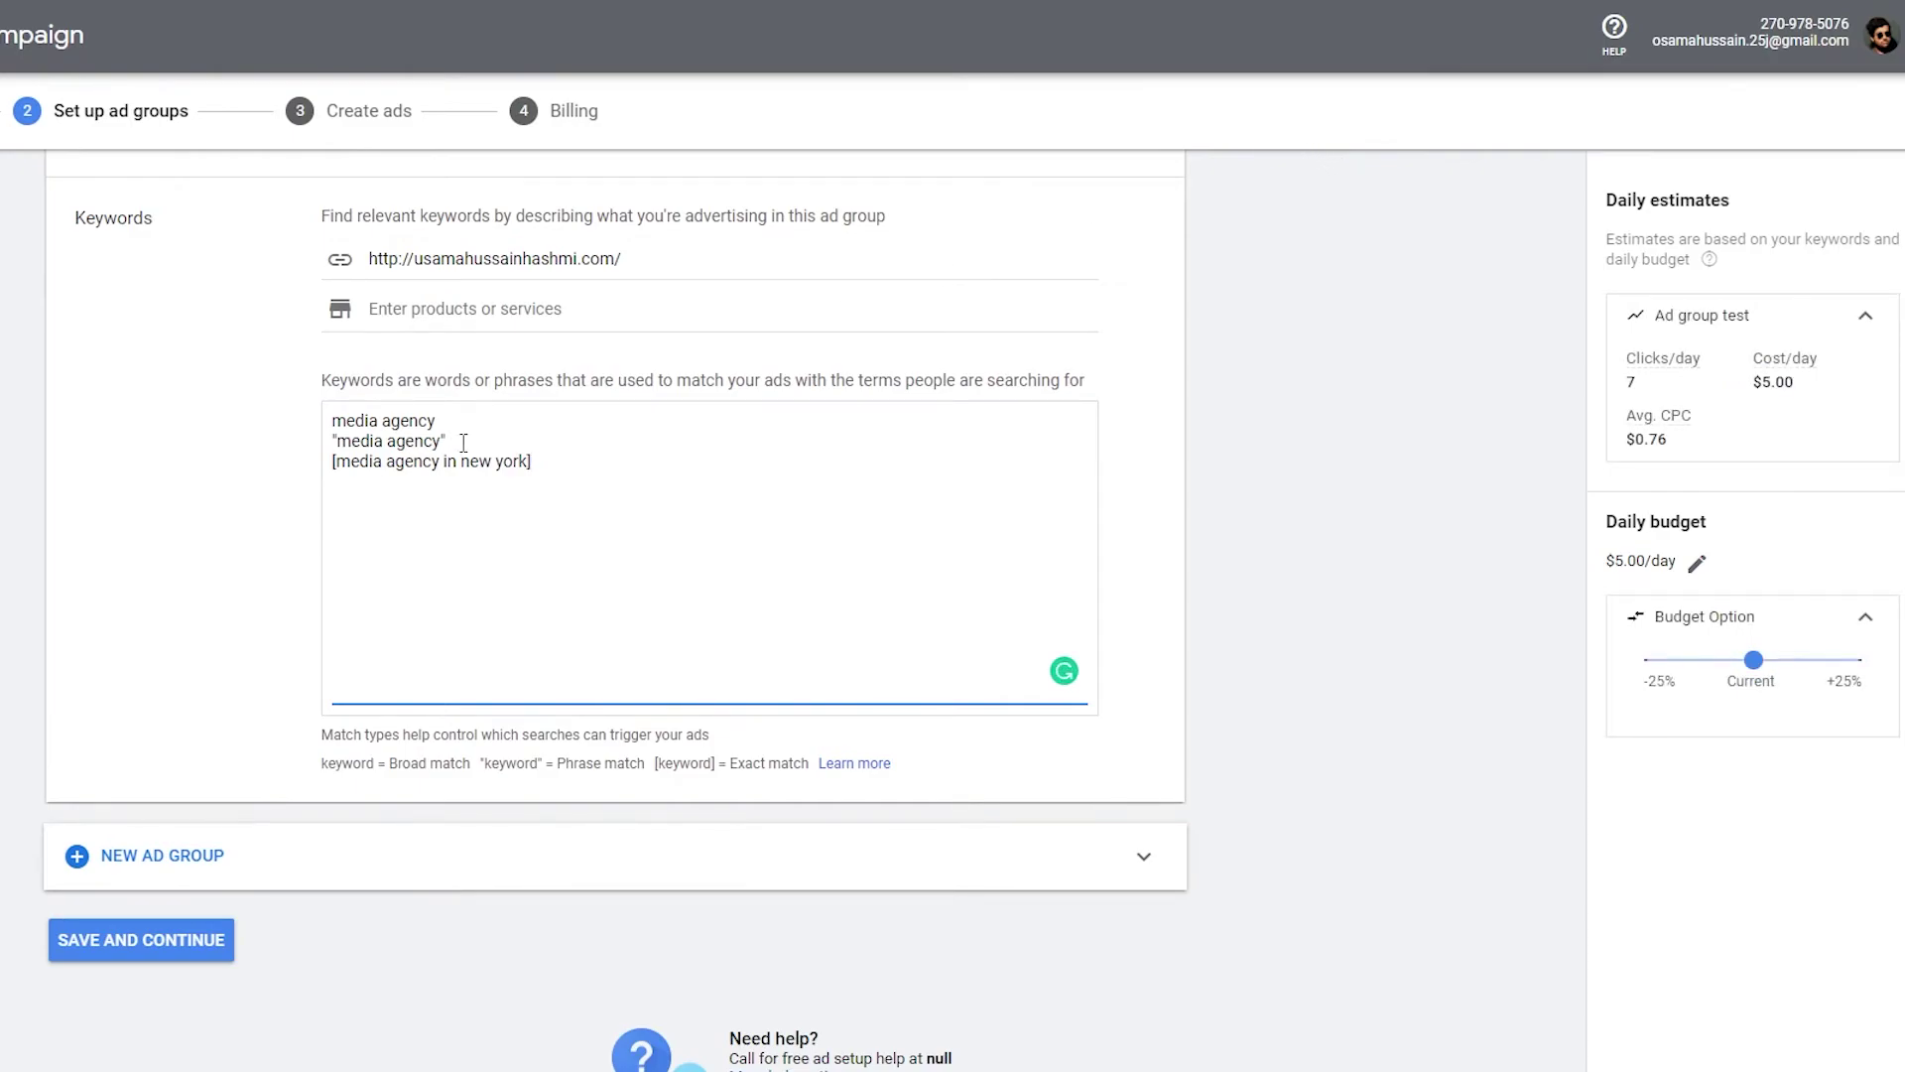
left_click_drag(334, 460, 533, 462)
left_click(892, 509)
- Add the keywords the best agency of 2022, new media agency and all in one media agency, and save the ad group to continue
scroll(661, 605, "down", 1)
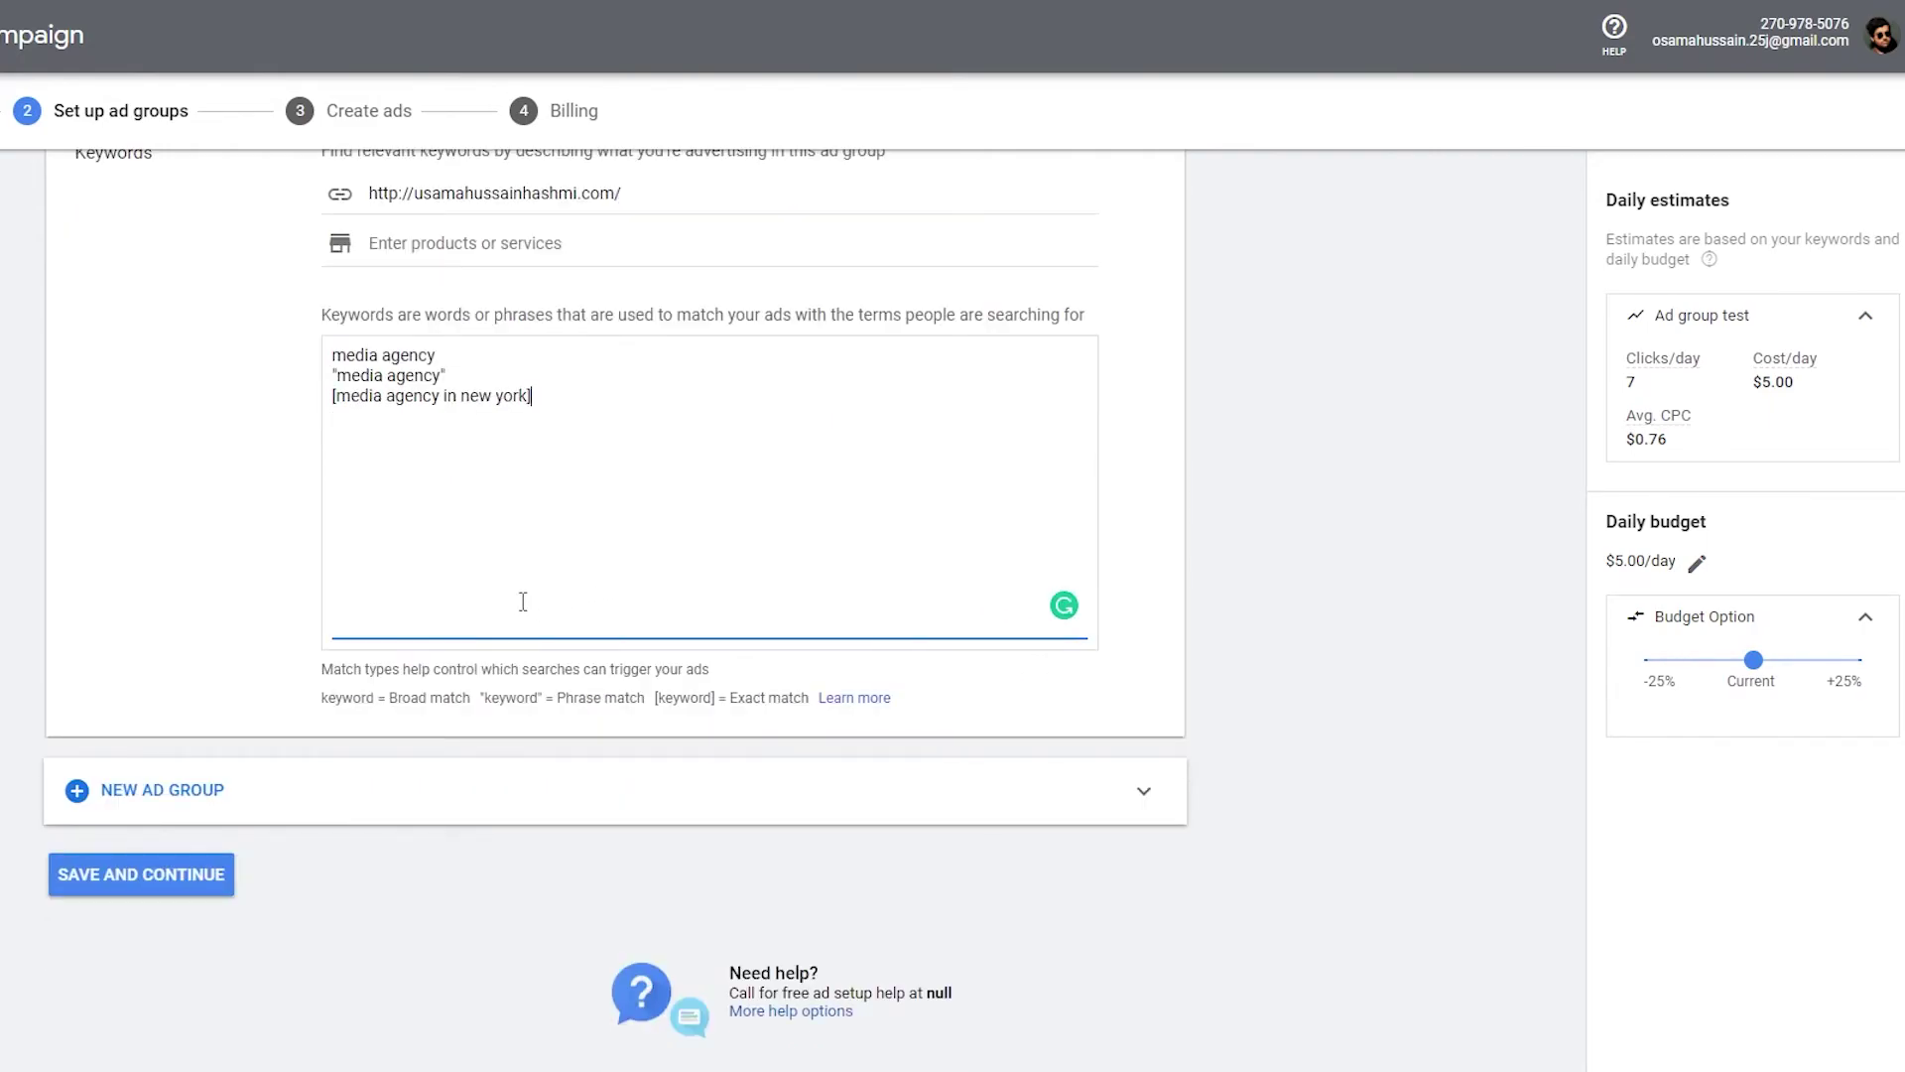
scroll(736, 633, "up", 3)
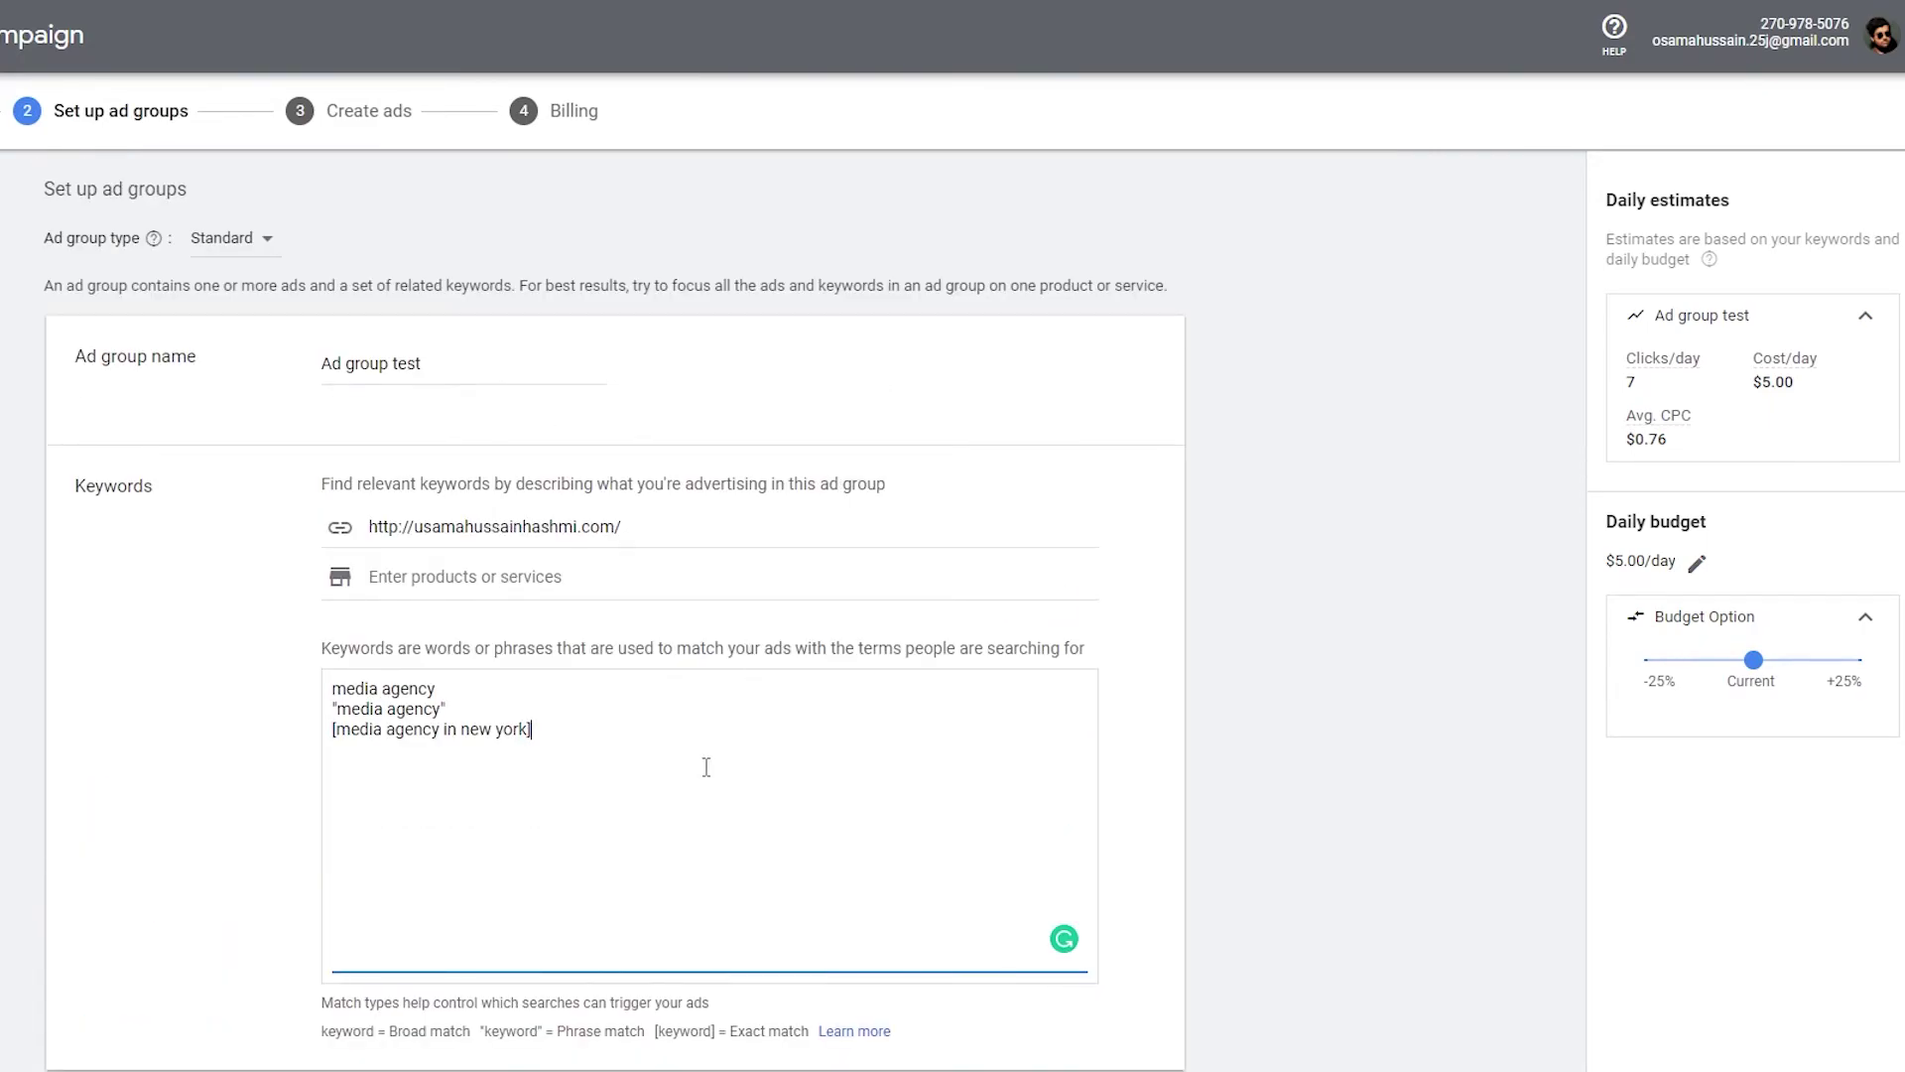
type("best agency of 2022")
key("Return")
type("new media agnc")
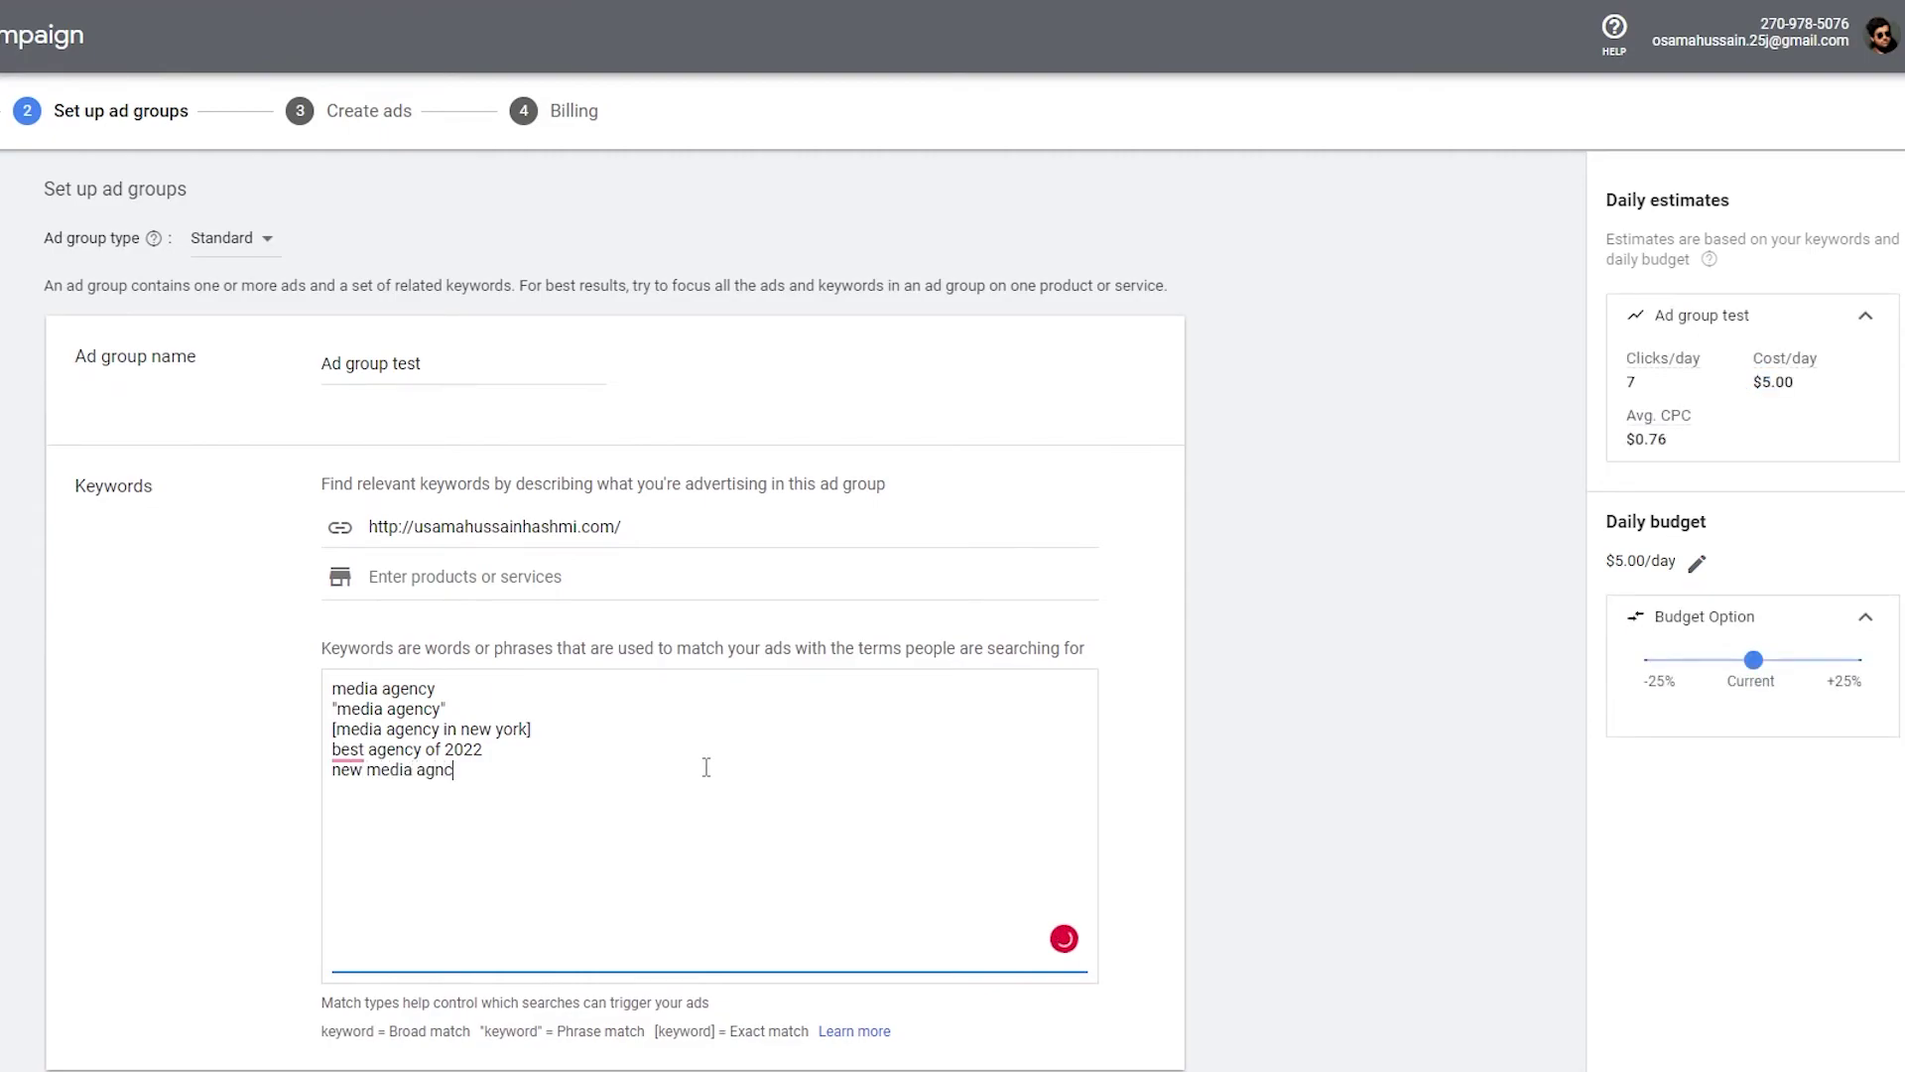
type("n ")
type("one media afe")
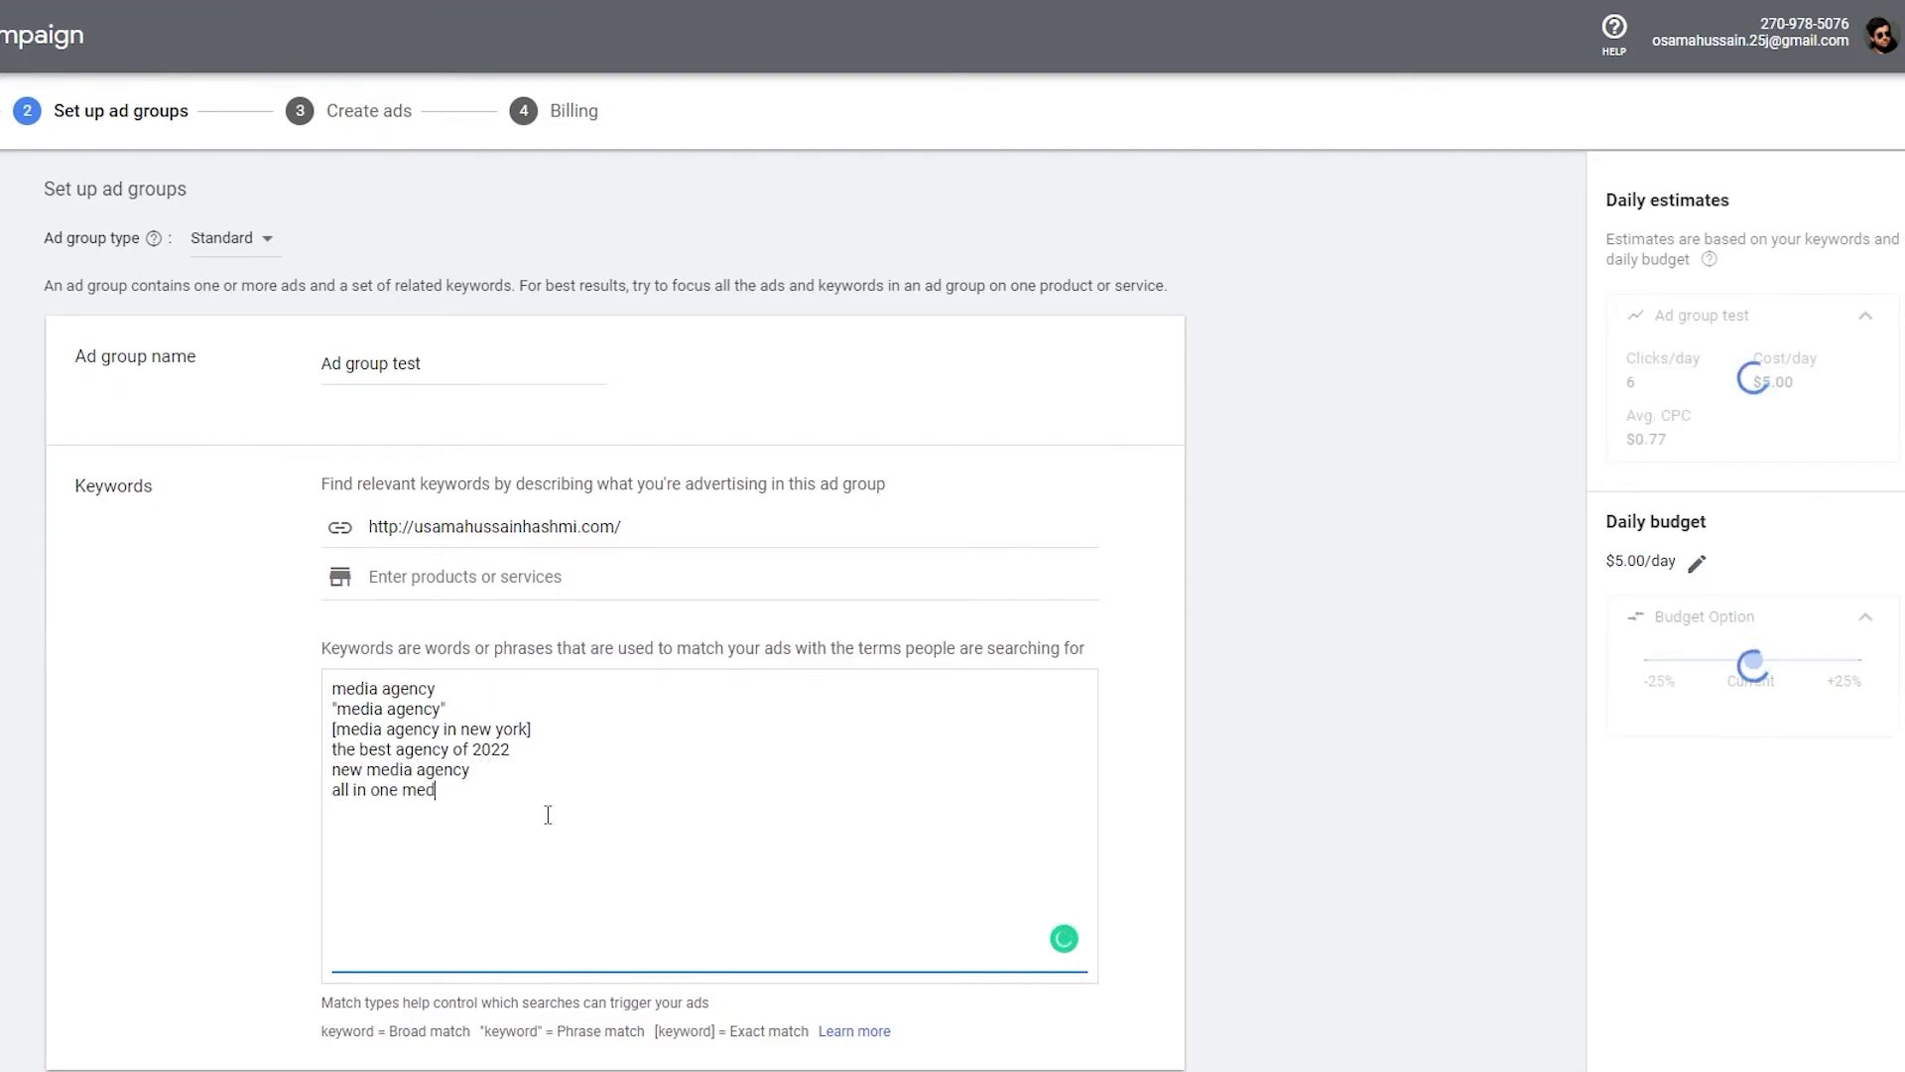
key("BackSpace")
key("BackSpace")
key("BackSpace")
key("BackSpace")
type("gency")
scroll(548, 814, "down", 3)
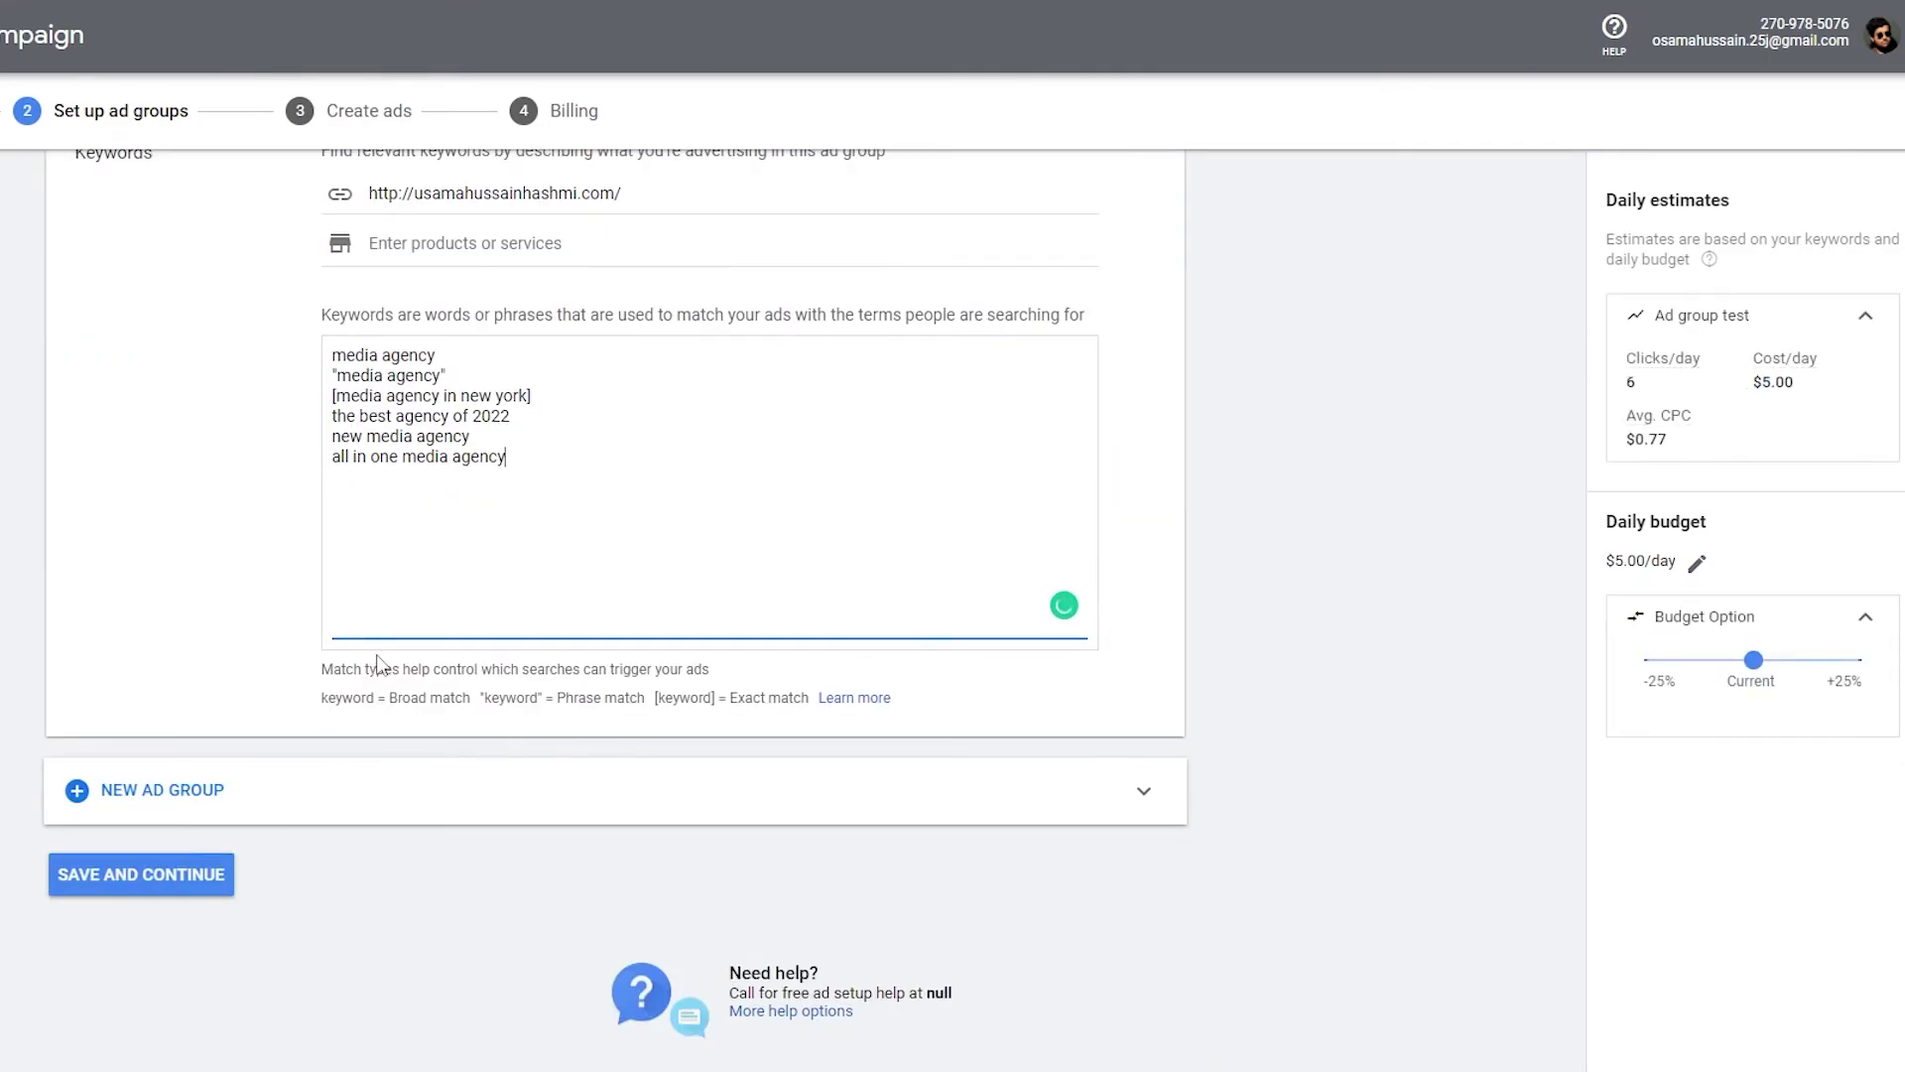
left_click(117, 890)
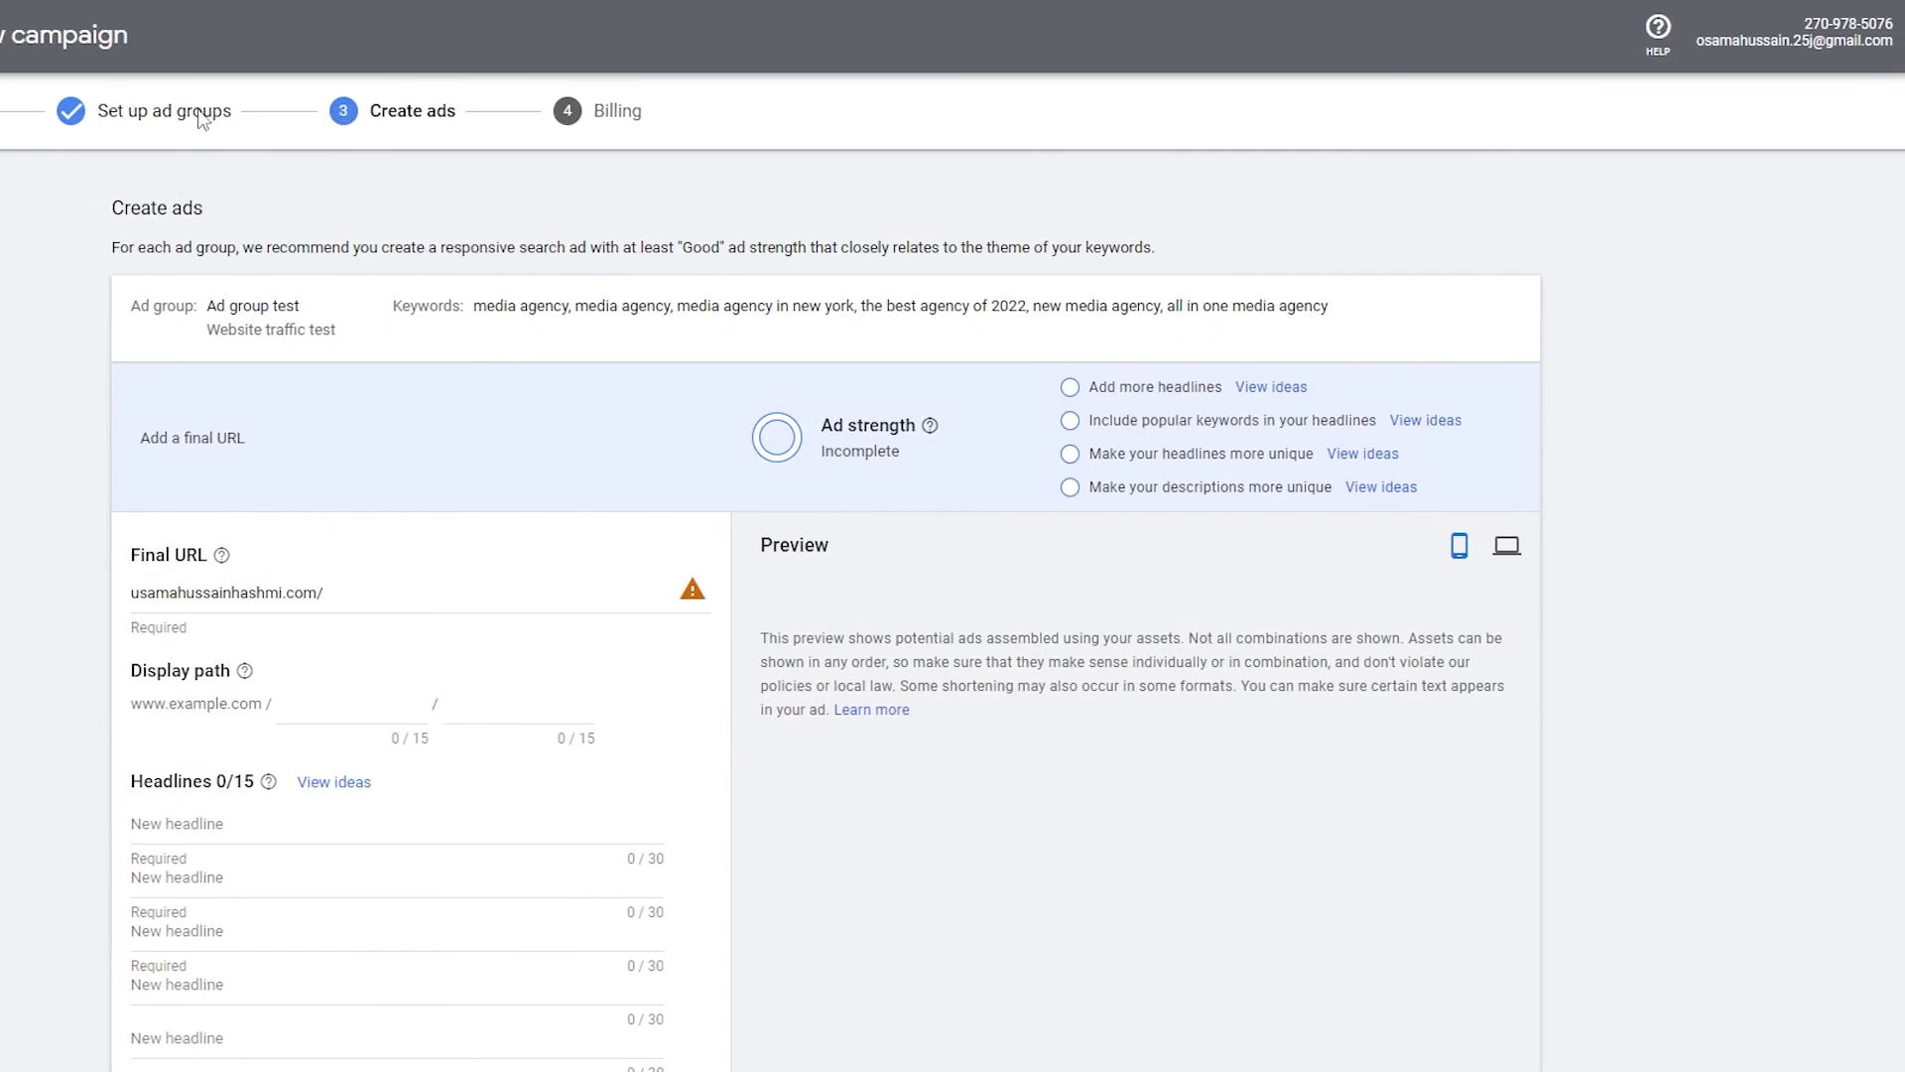
- Examine the Create ads page, from the ad group summary and ad strength to the headline and description fields
scroll(140, 934, "down", 1)
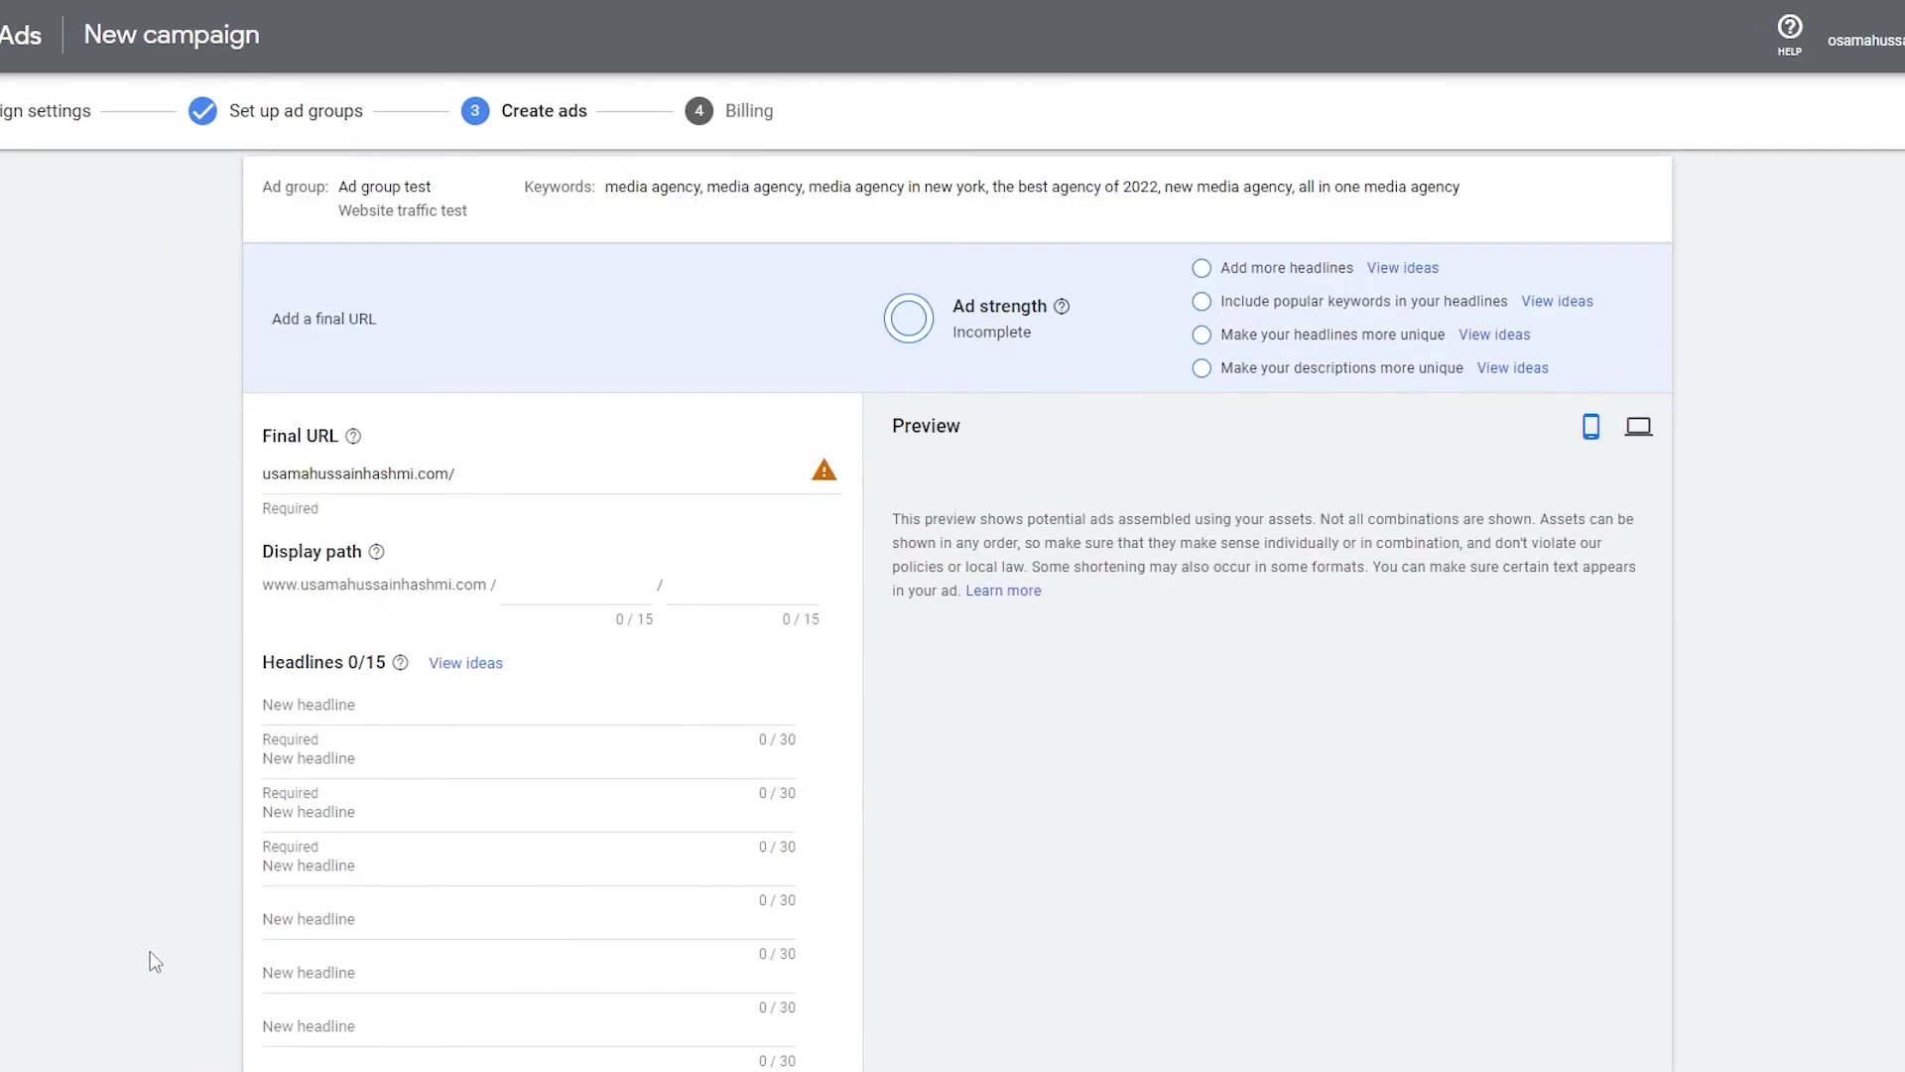
left_click_drag(502, 117, 580, 129)
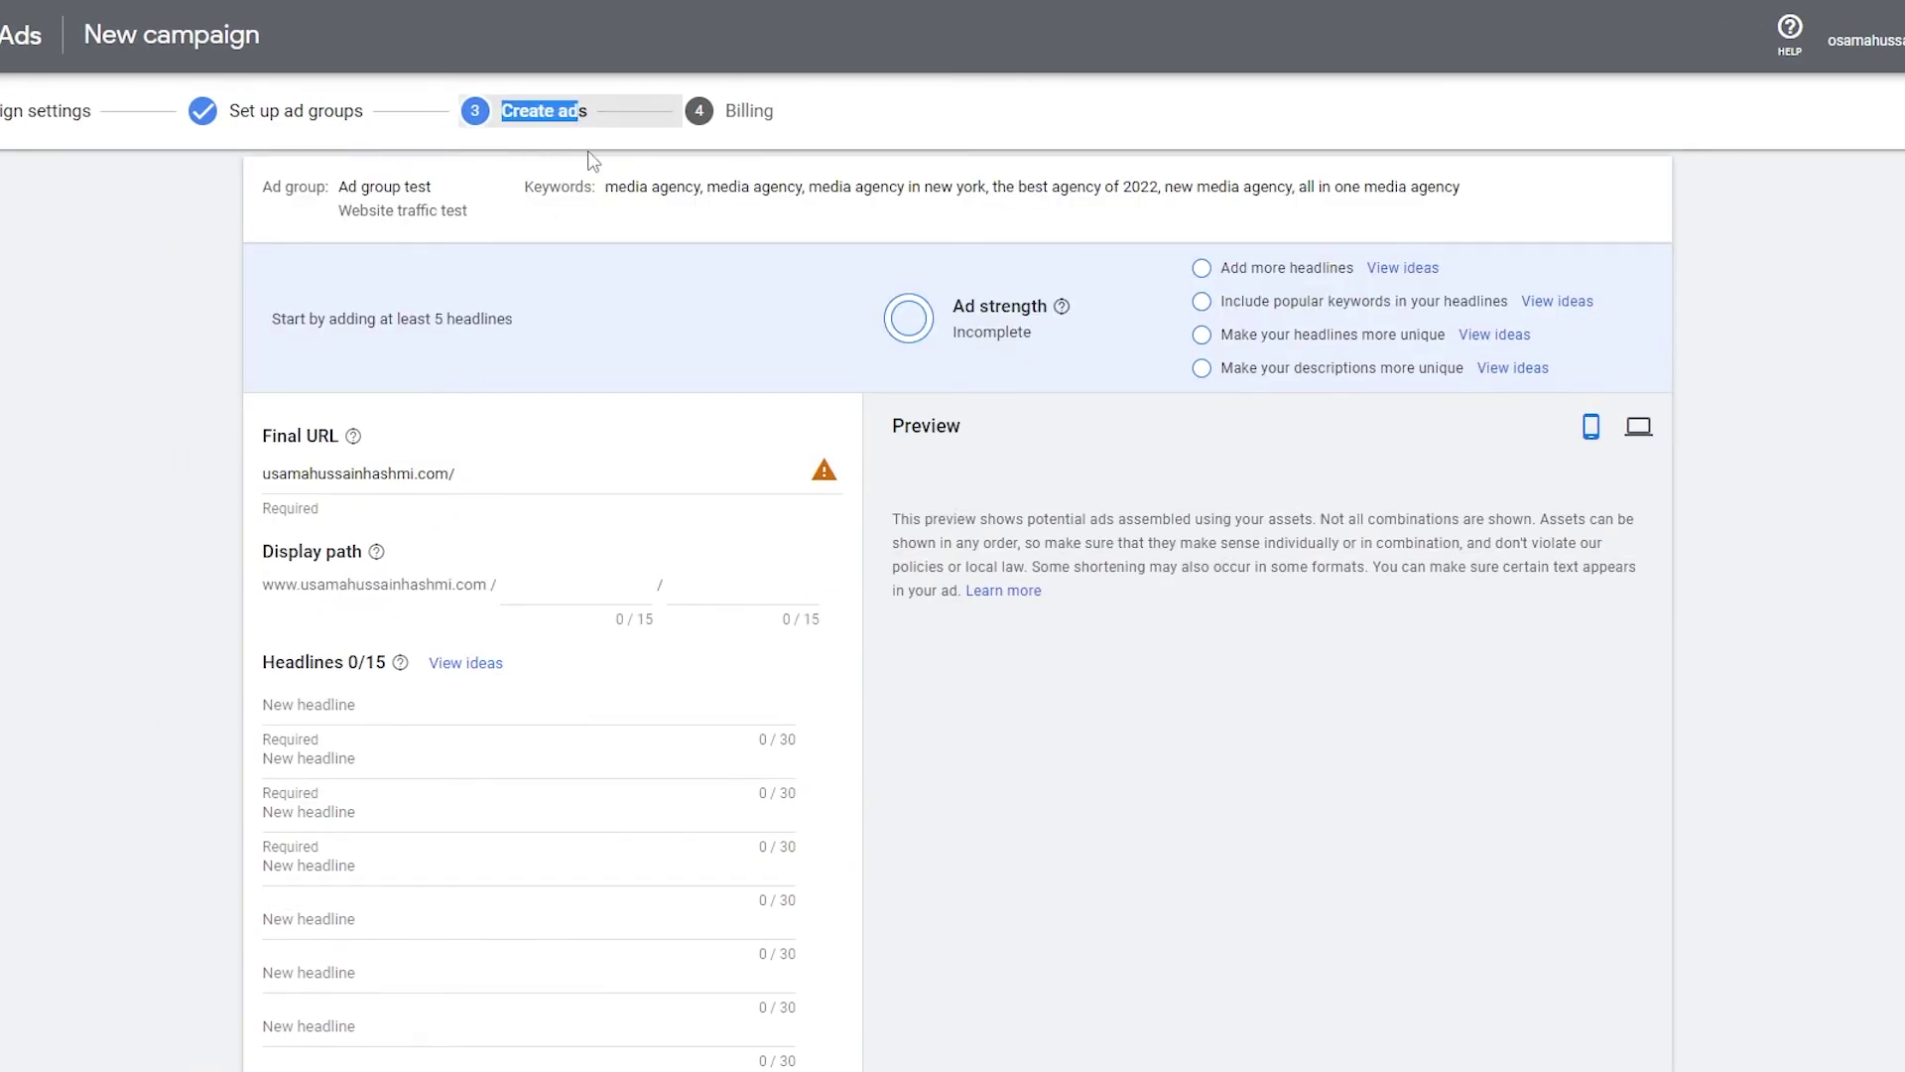
left_click(123, 276)
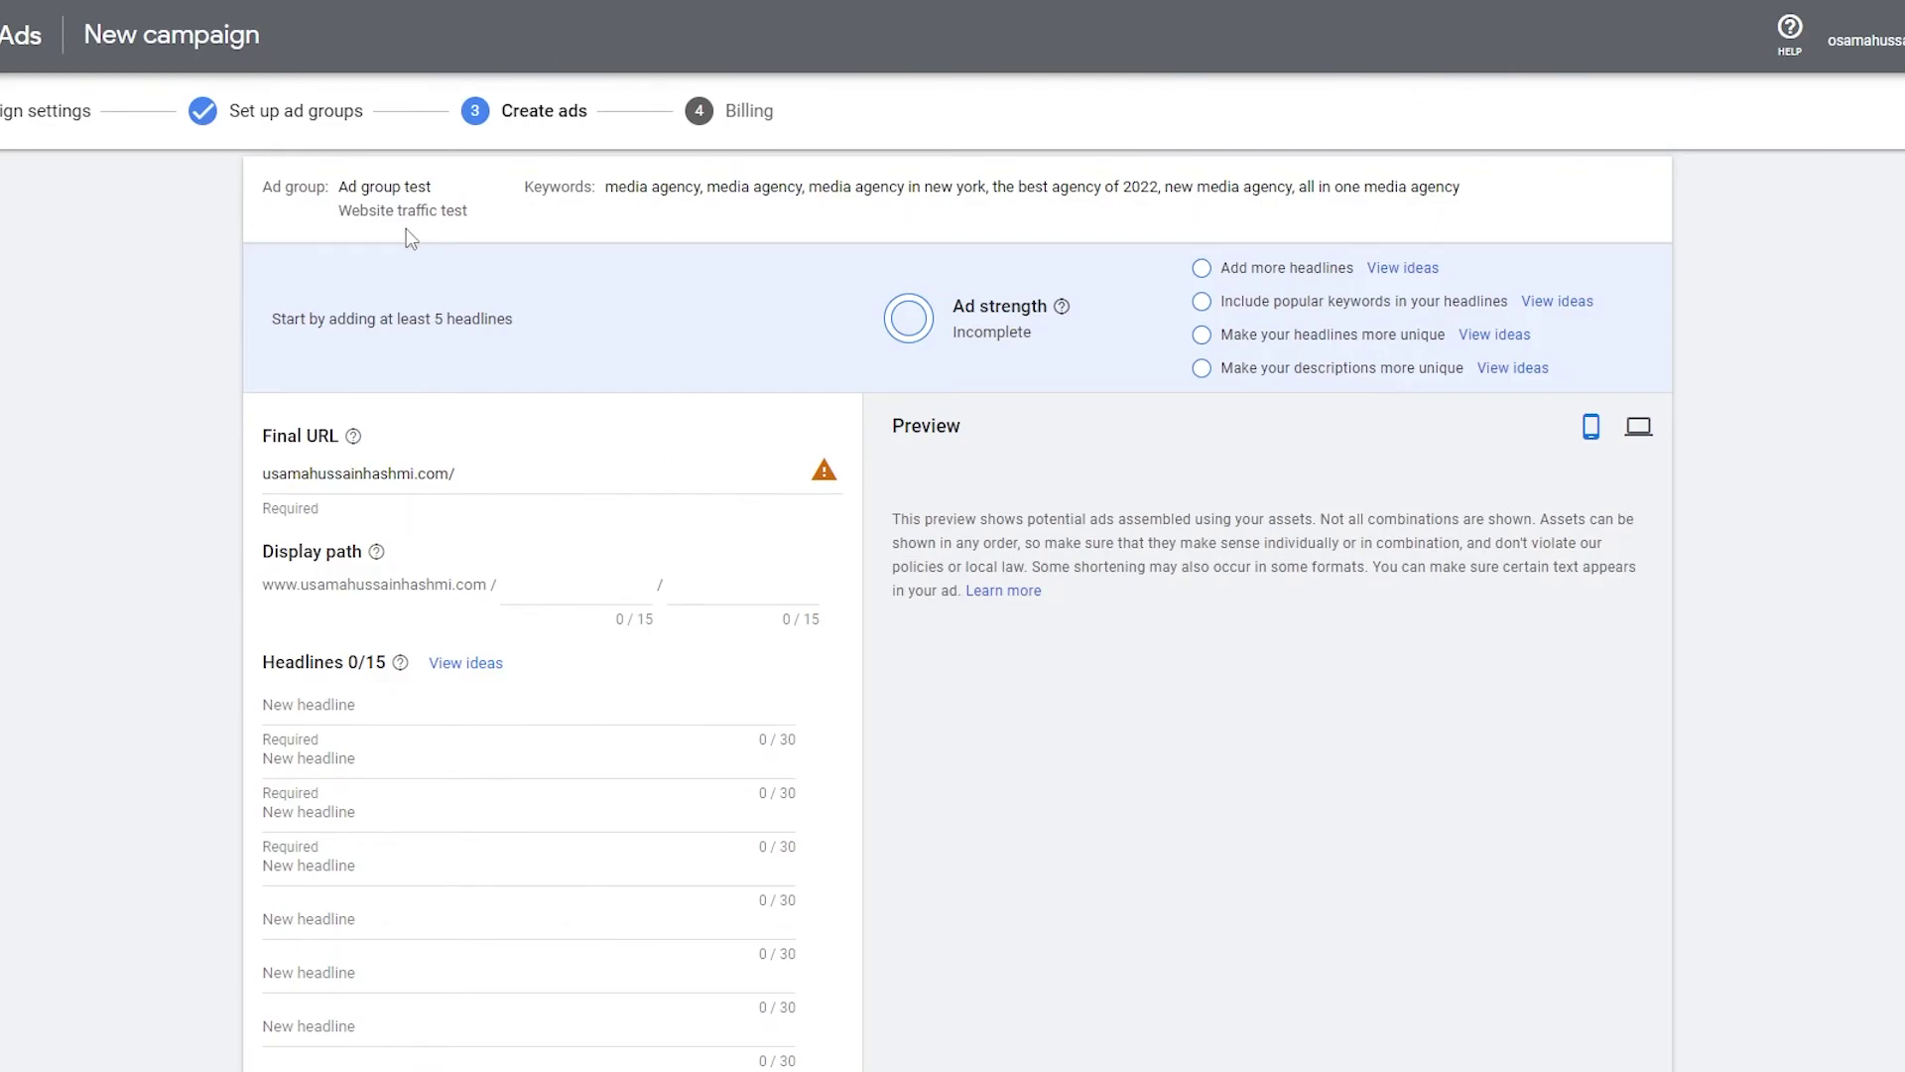
scroll(716, 397, "down", 2)
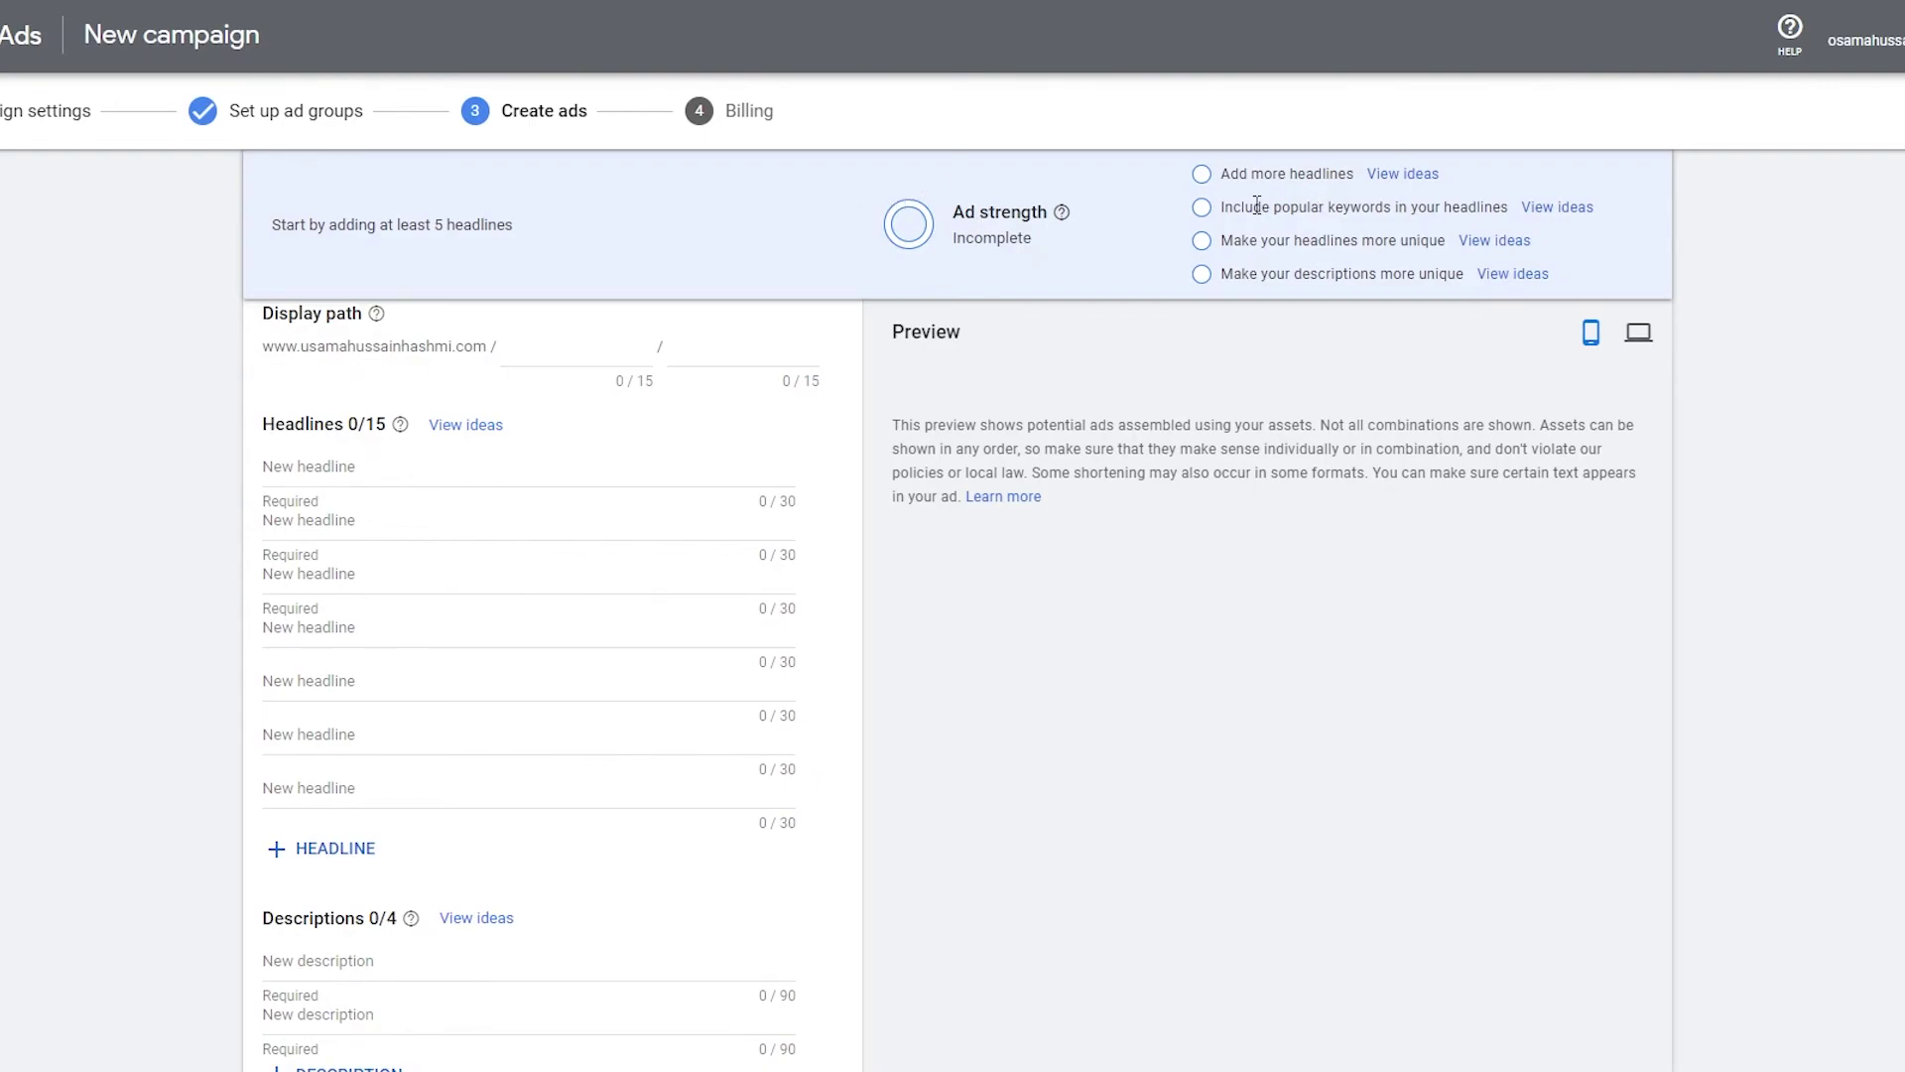
- Examine the ad strength suggestions about popular keywords in headlines and about more unique headlines and descriptions
scroll(1257, 206, "down", 3)
scroll(1174, 218, "up", 2)
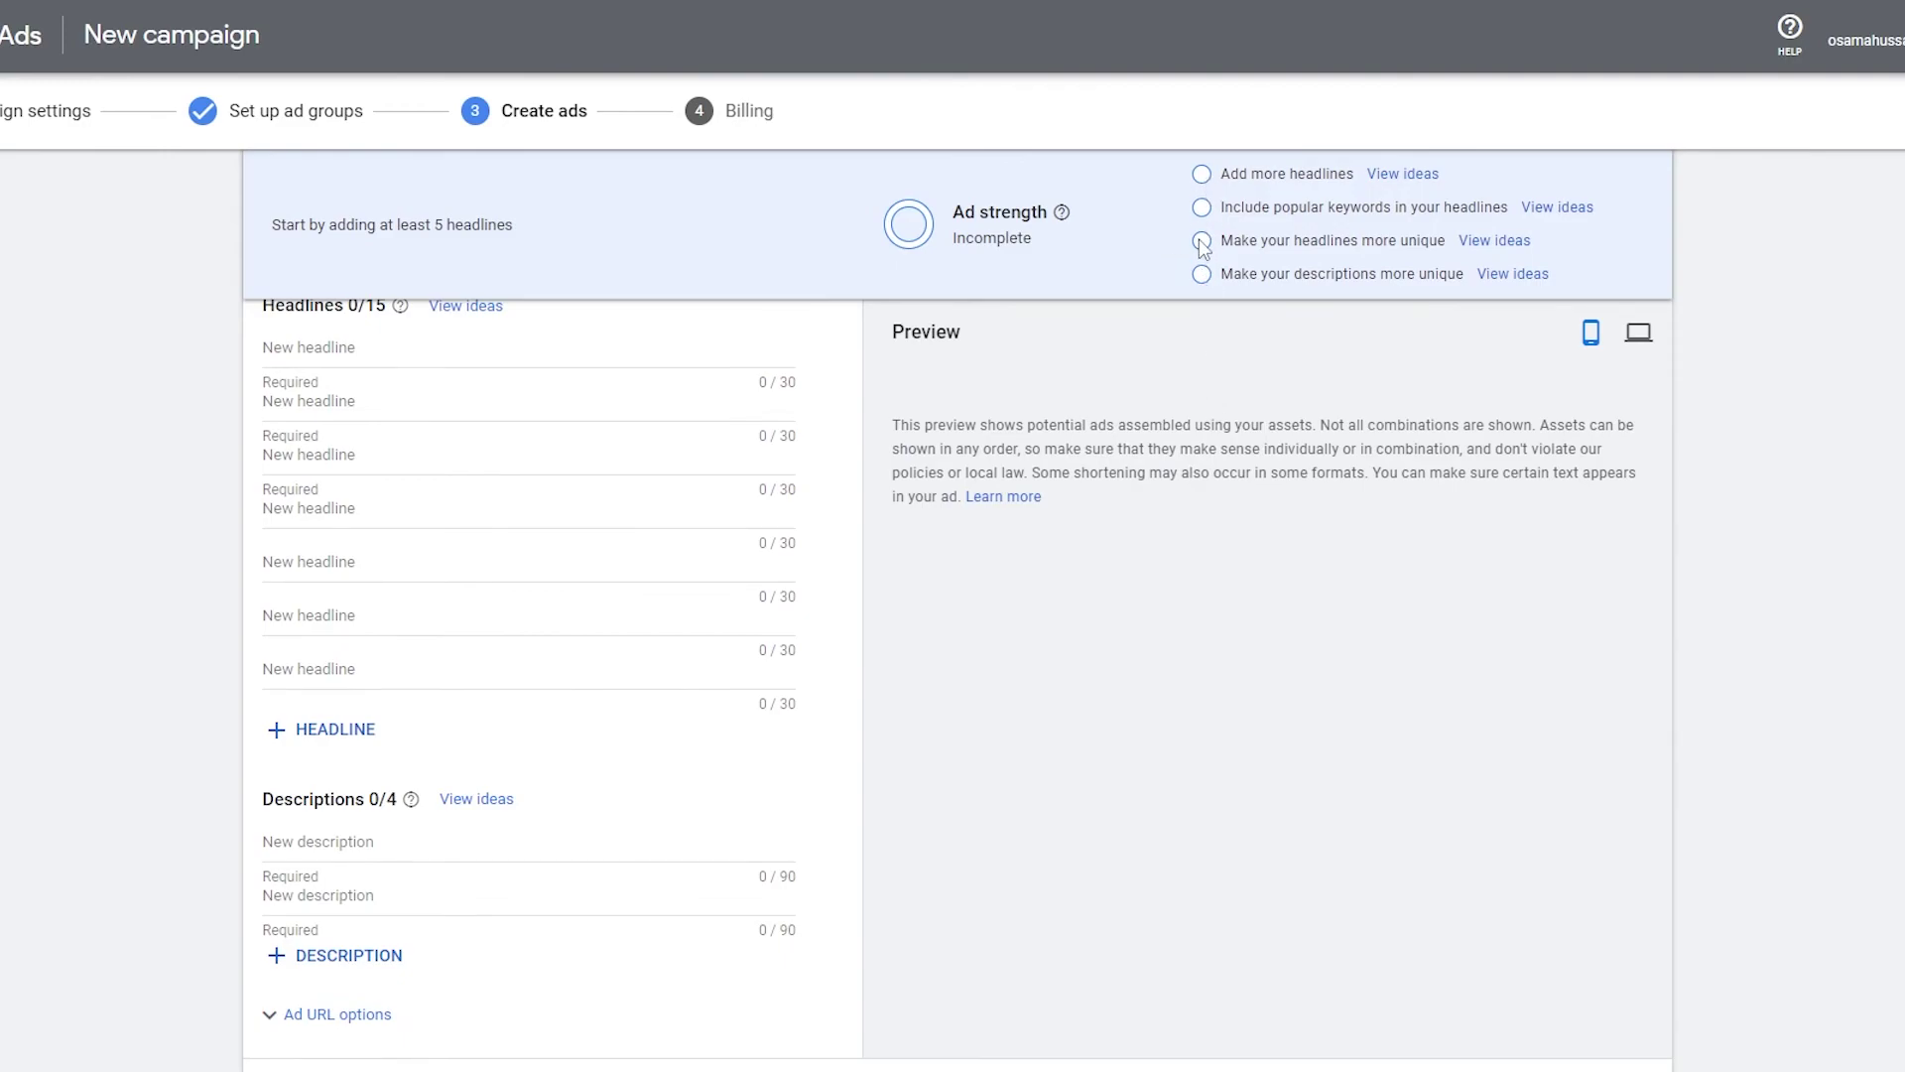
left_click_drag(1204, 211, 1506, 215)
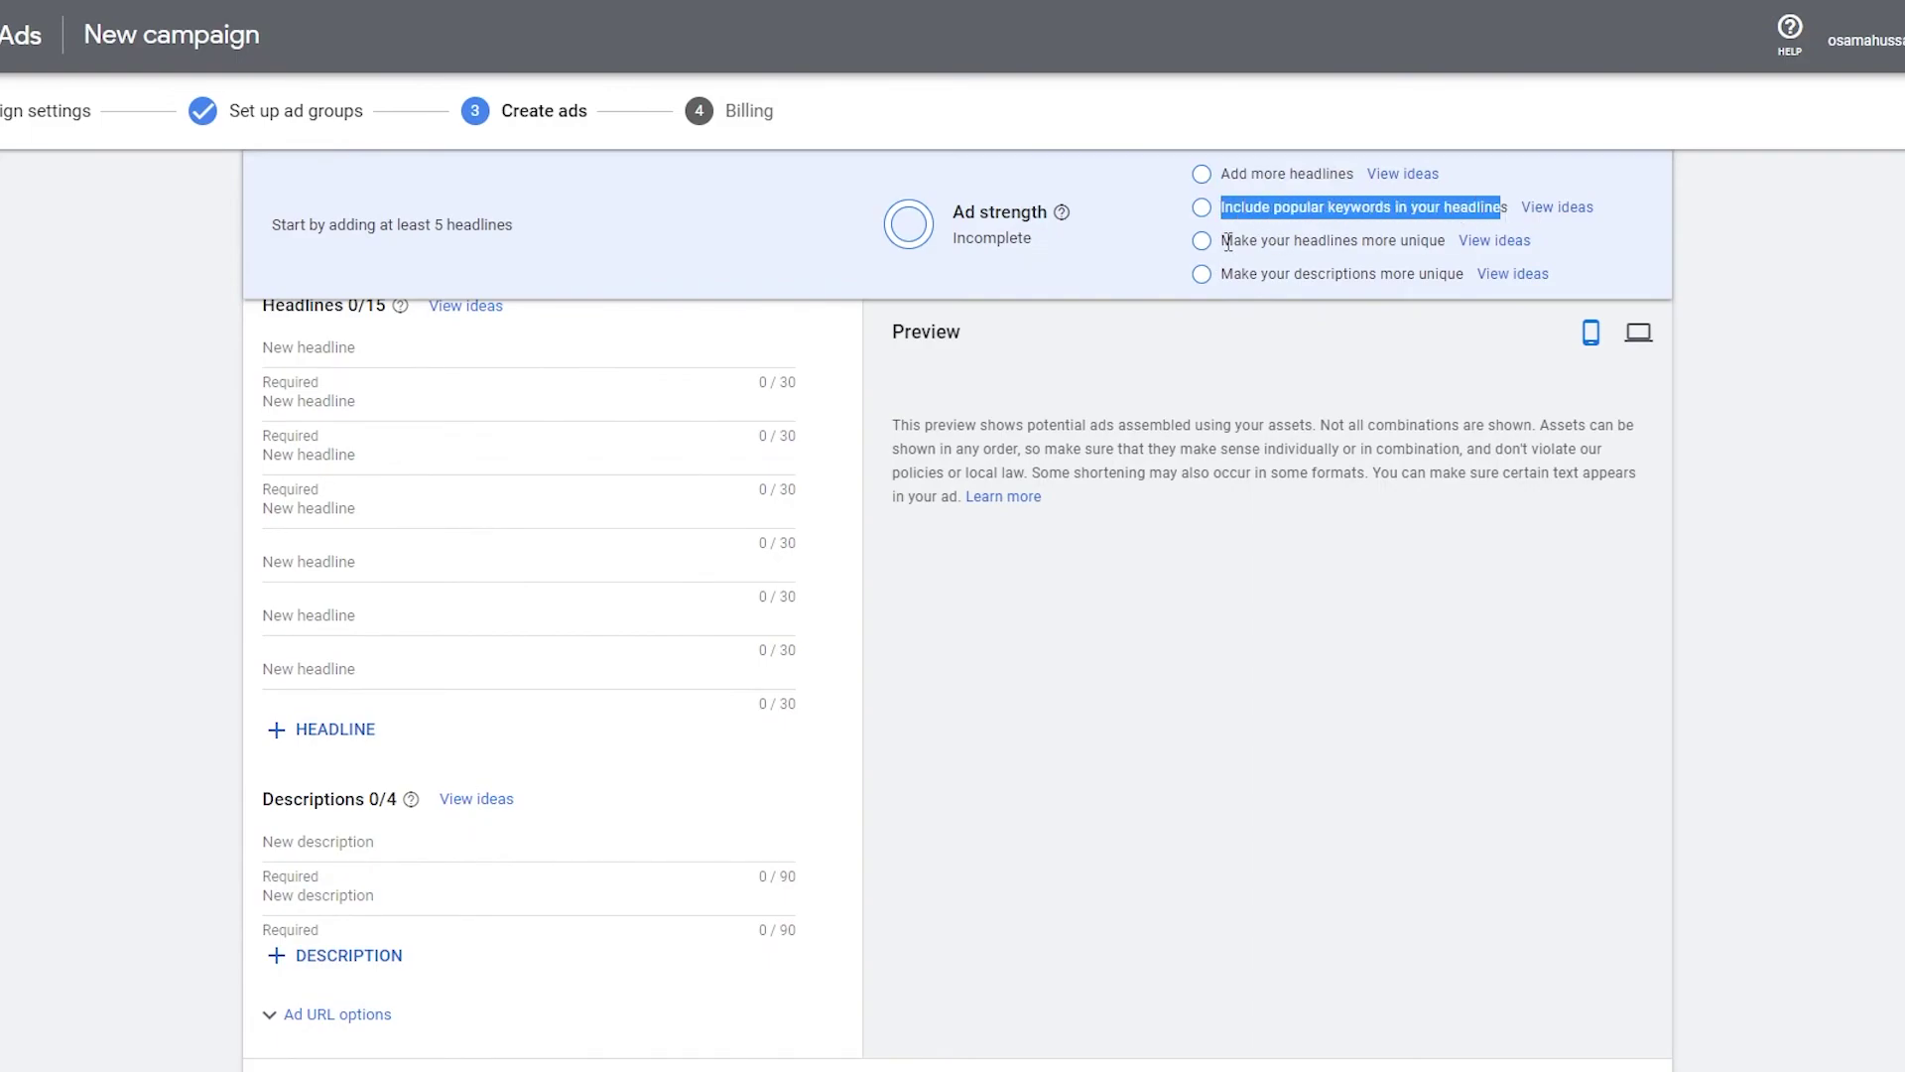
left_click_drag(1225, 240, 1451, 245)
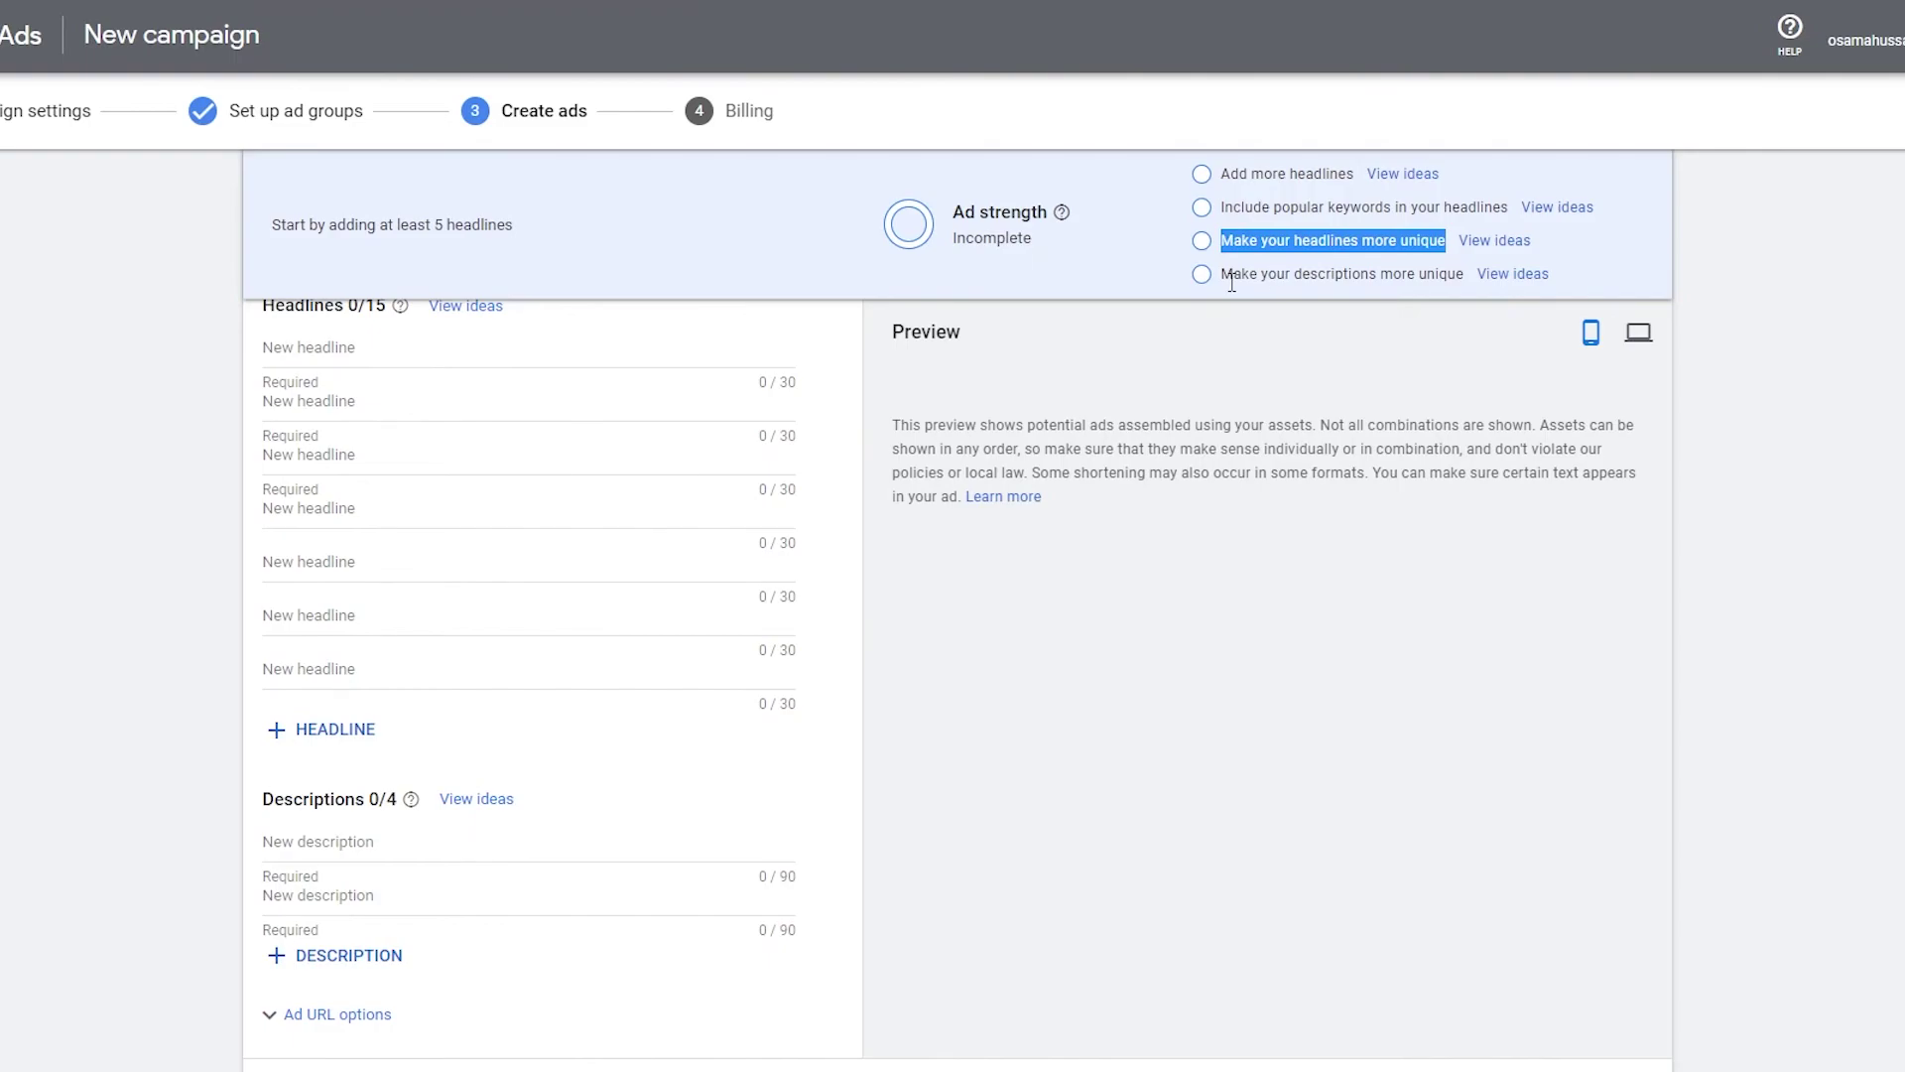
left_click_drag(1226, 282, 1468, 292)
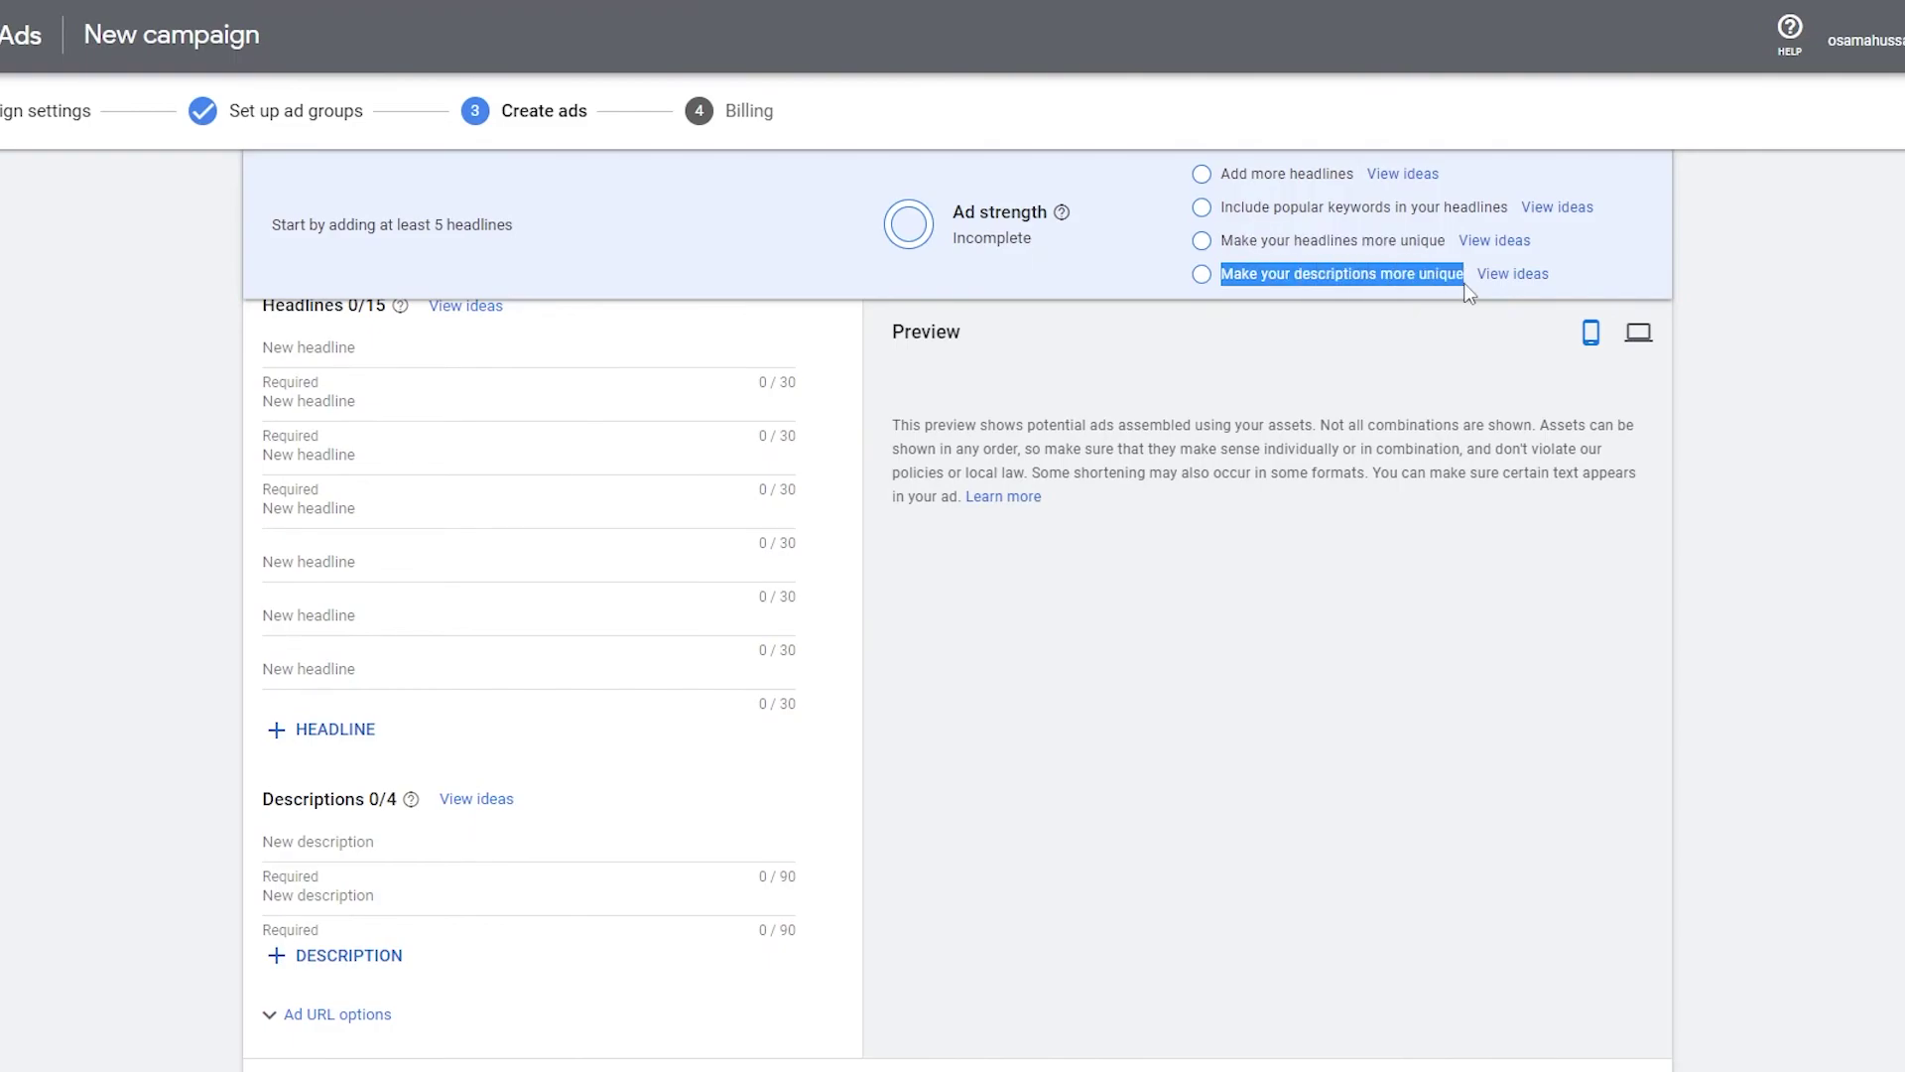
left_click(1163, 529)
scroll(549, 519, "up", 4)
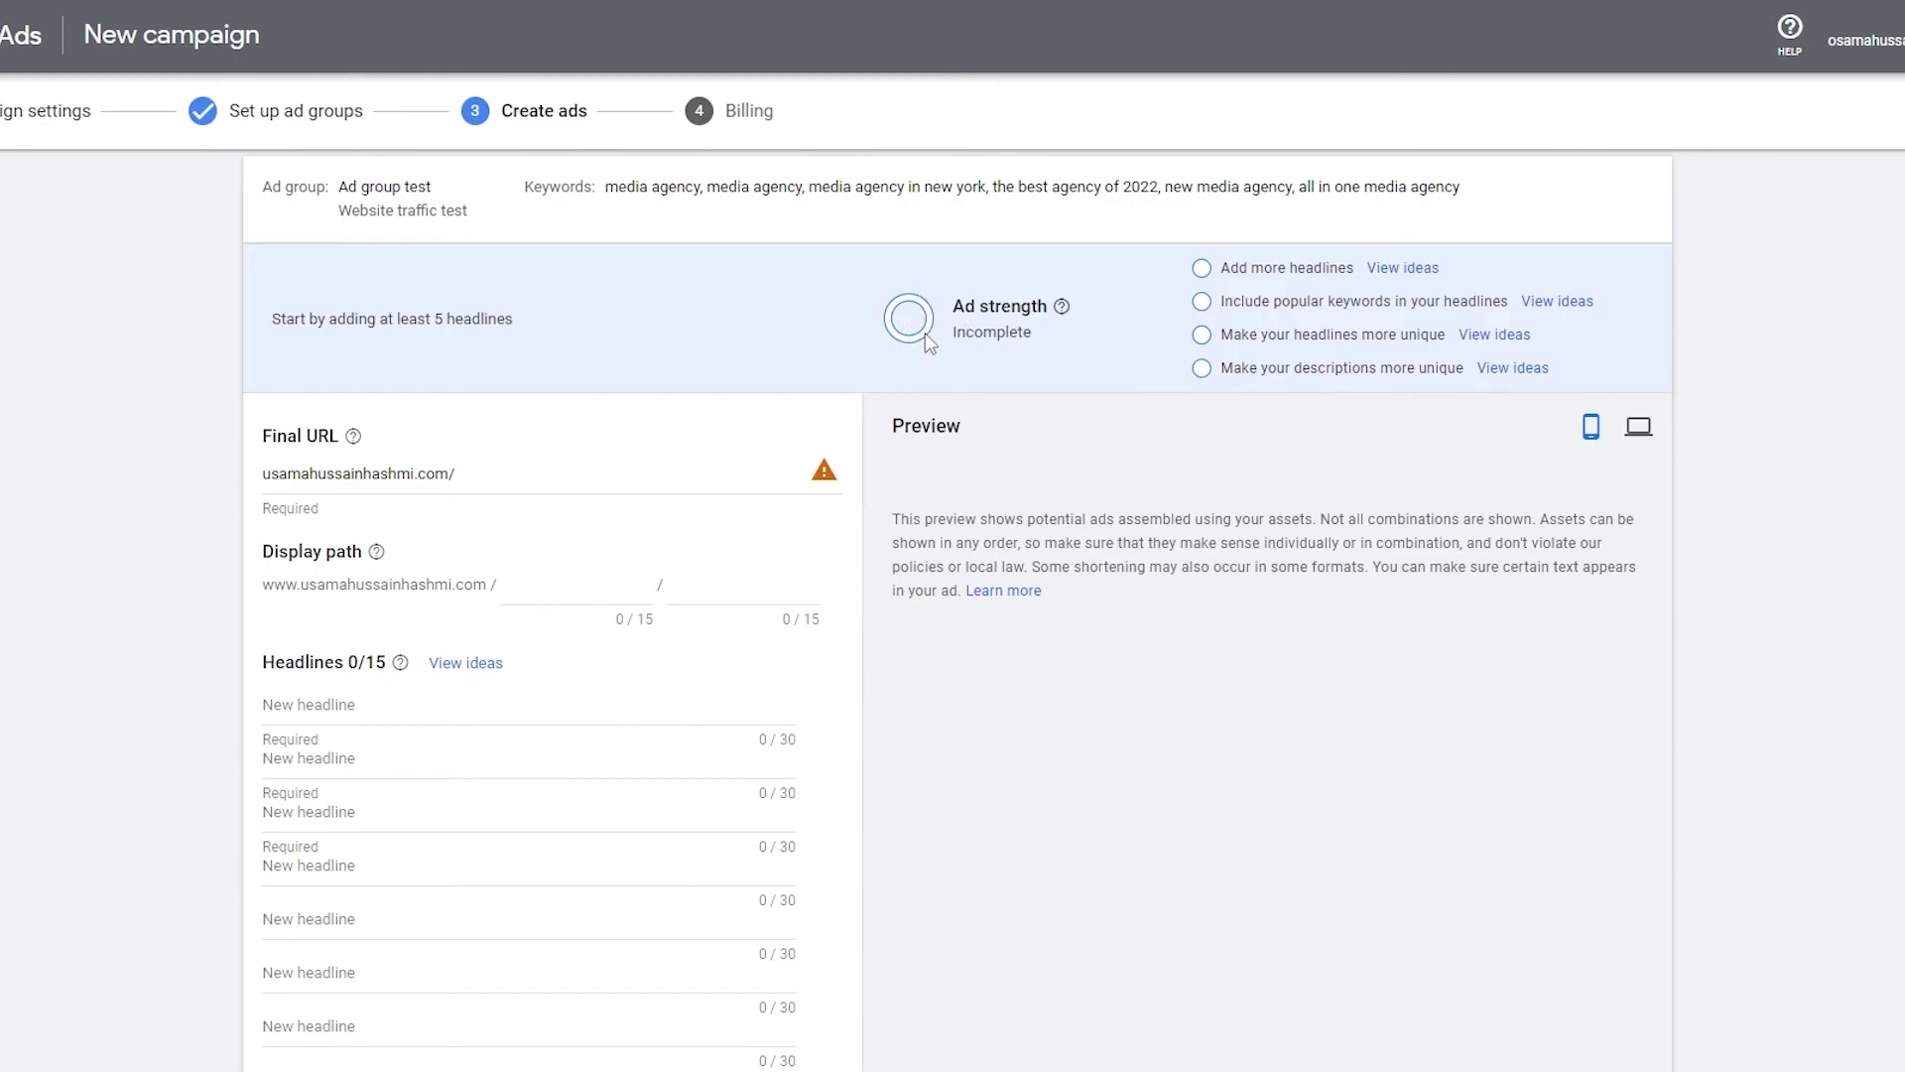
- Fill in the ad's headlines, starting with Best media agency and Media agency in NewYork, and save the ad to continue to billing
scroll(430, 519, "down", 2)
left_click(396, 472)
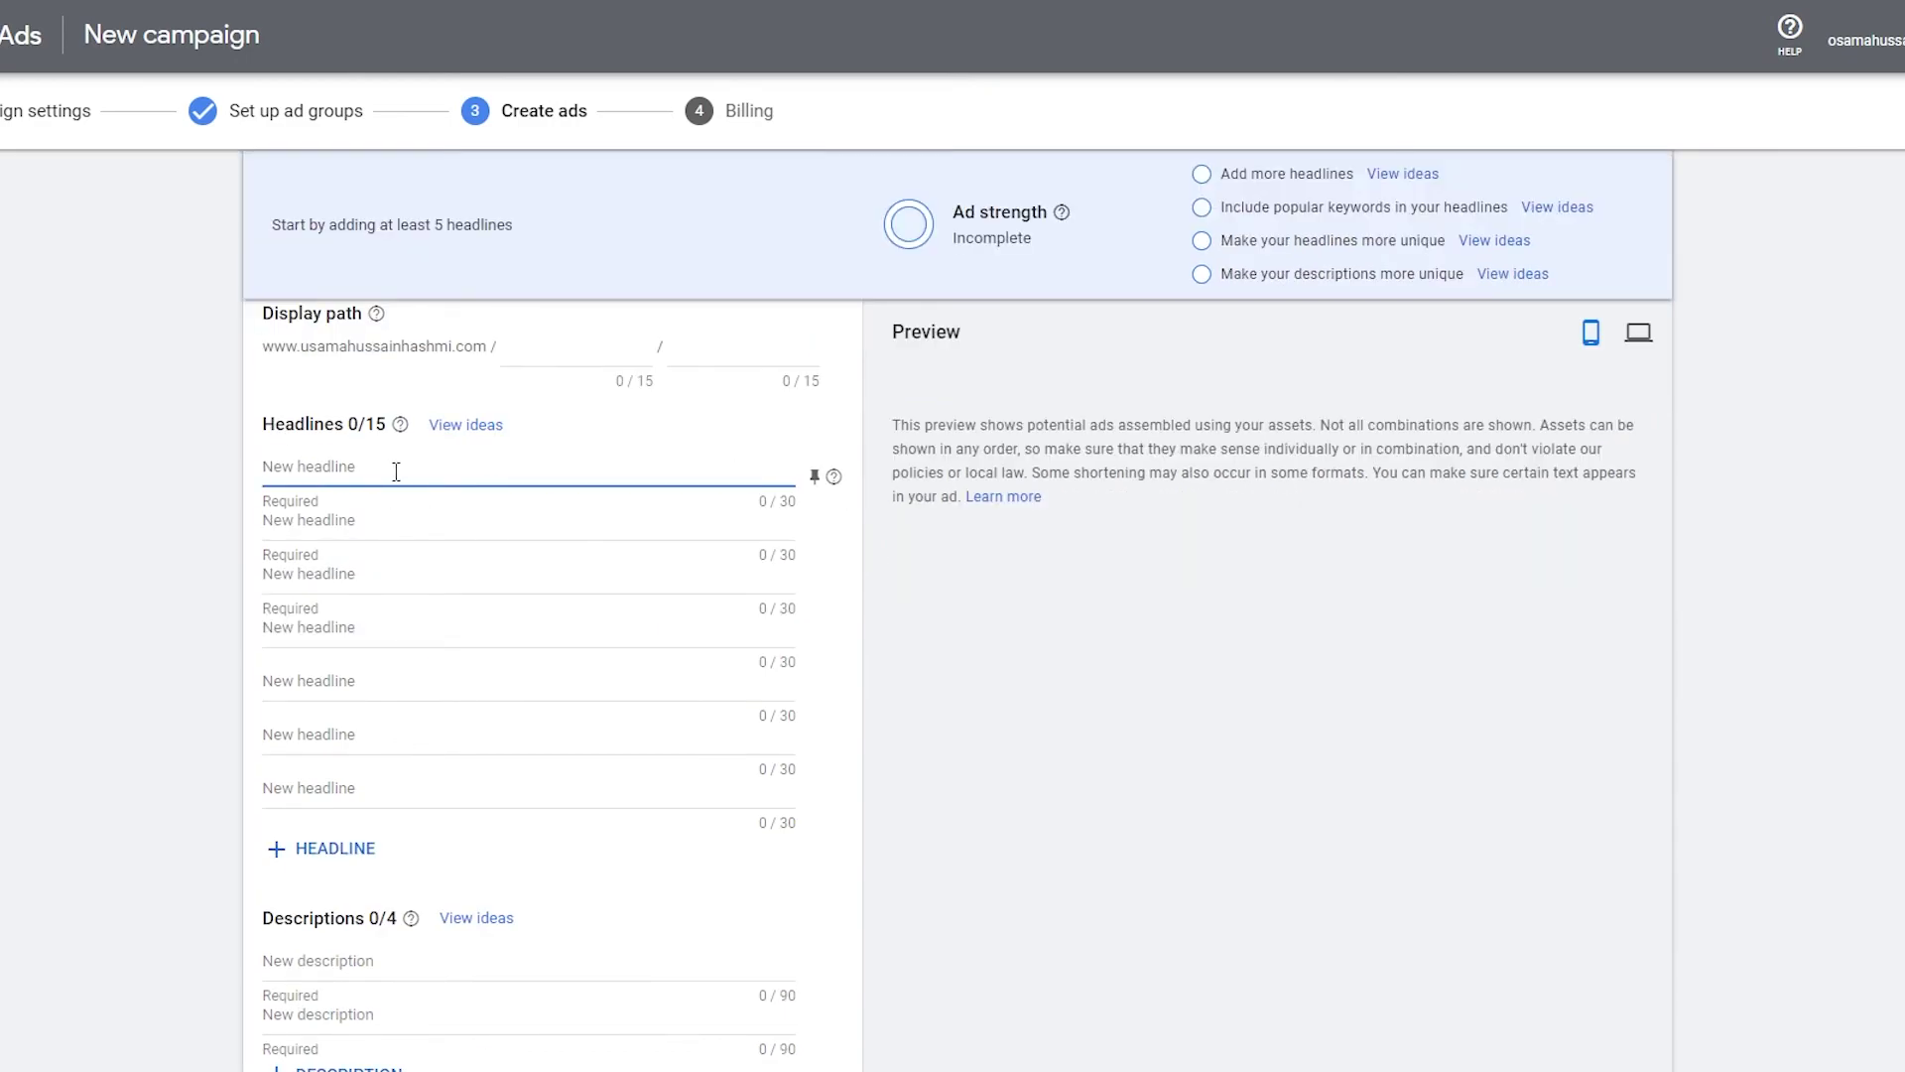
type("Best media agency")
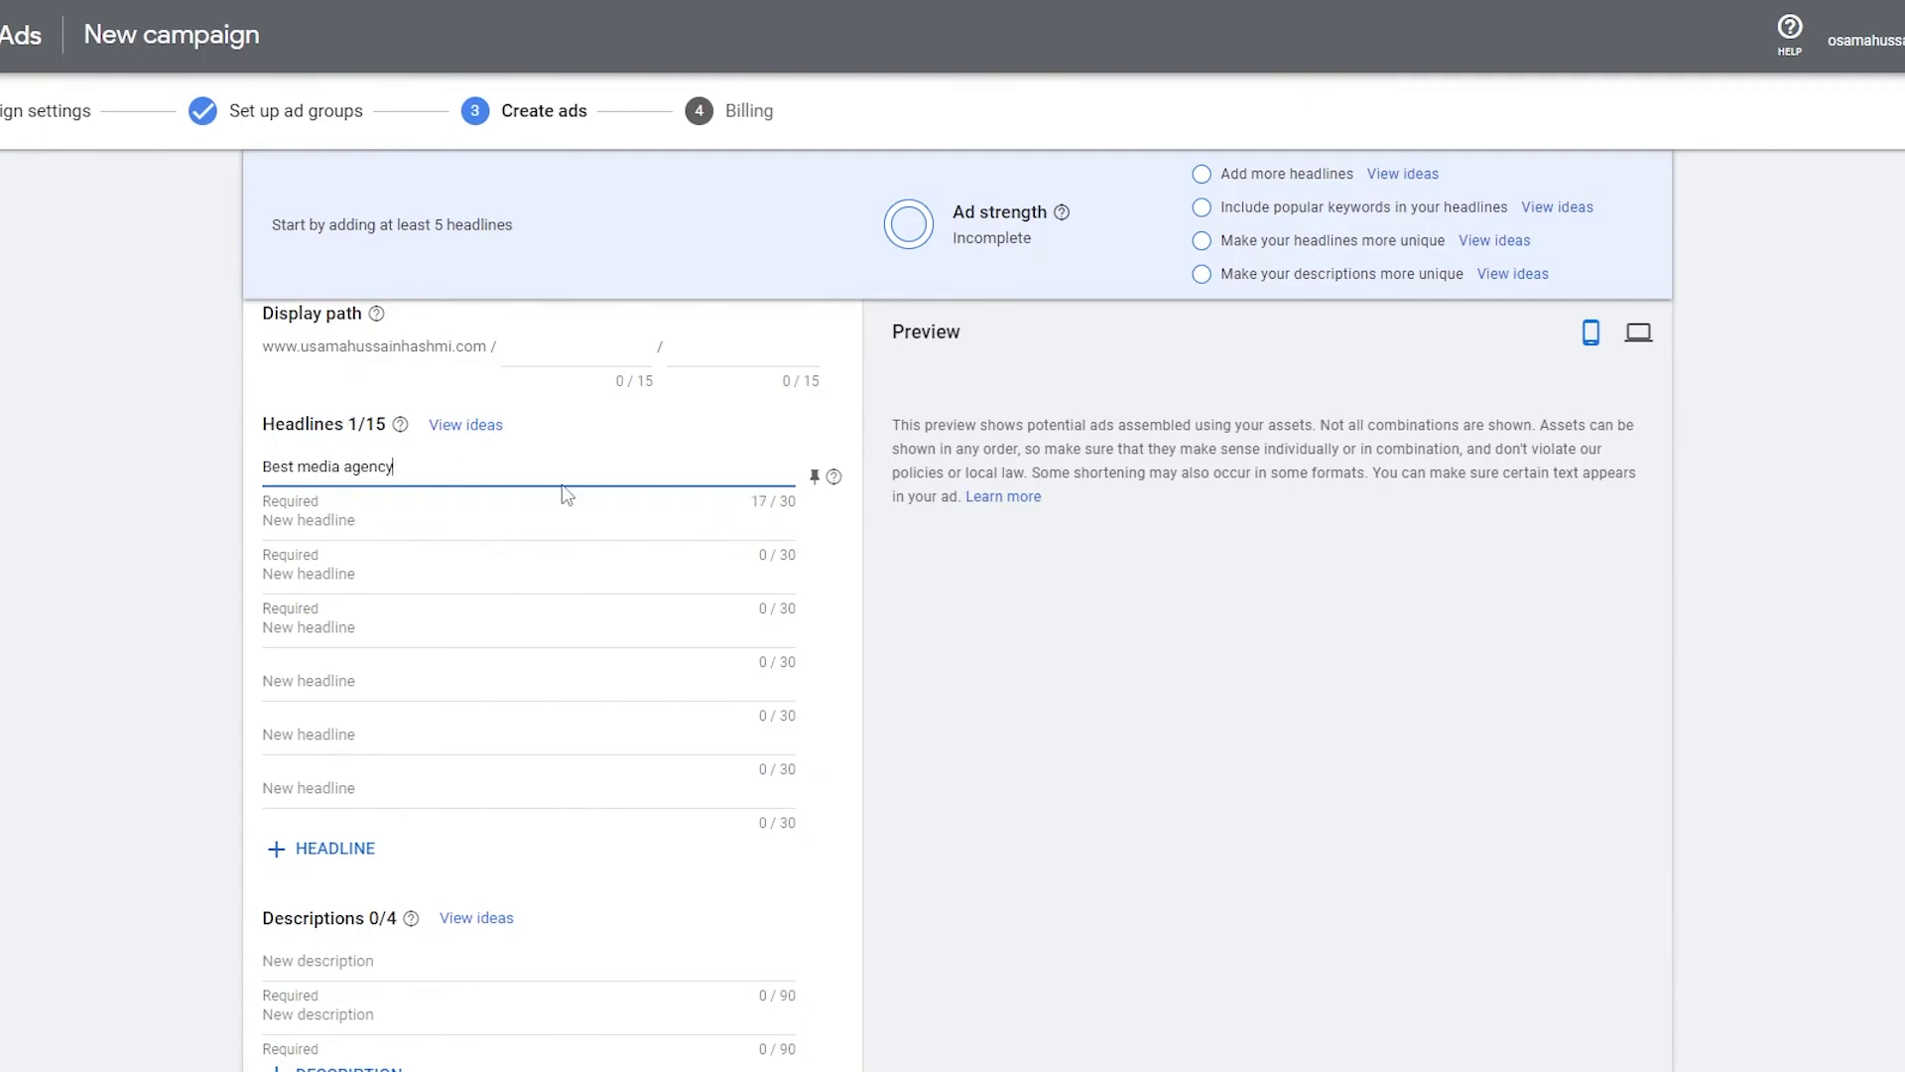
left_click(556, 521)
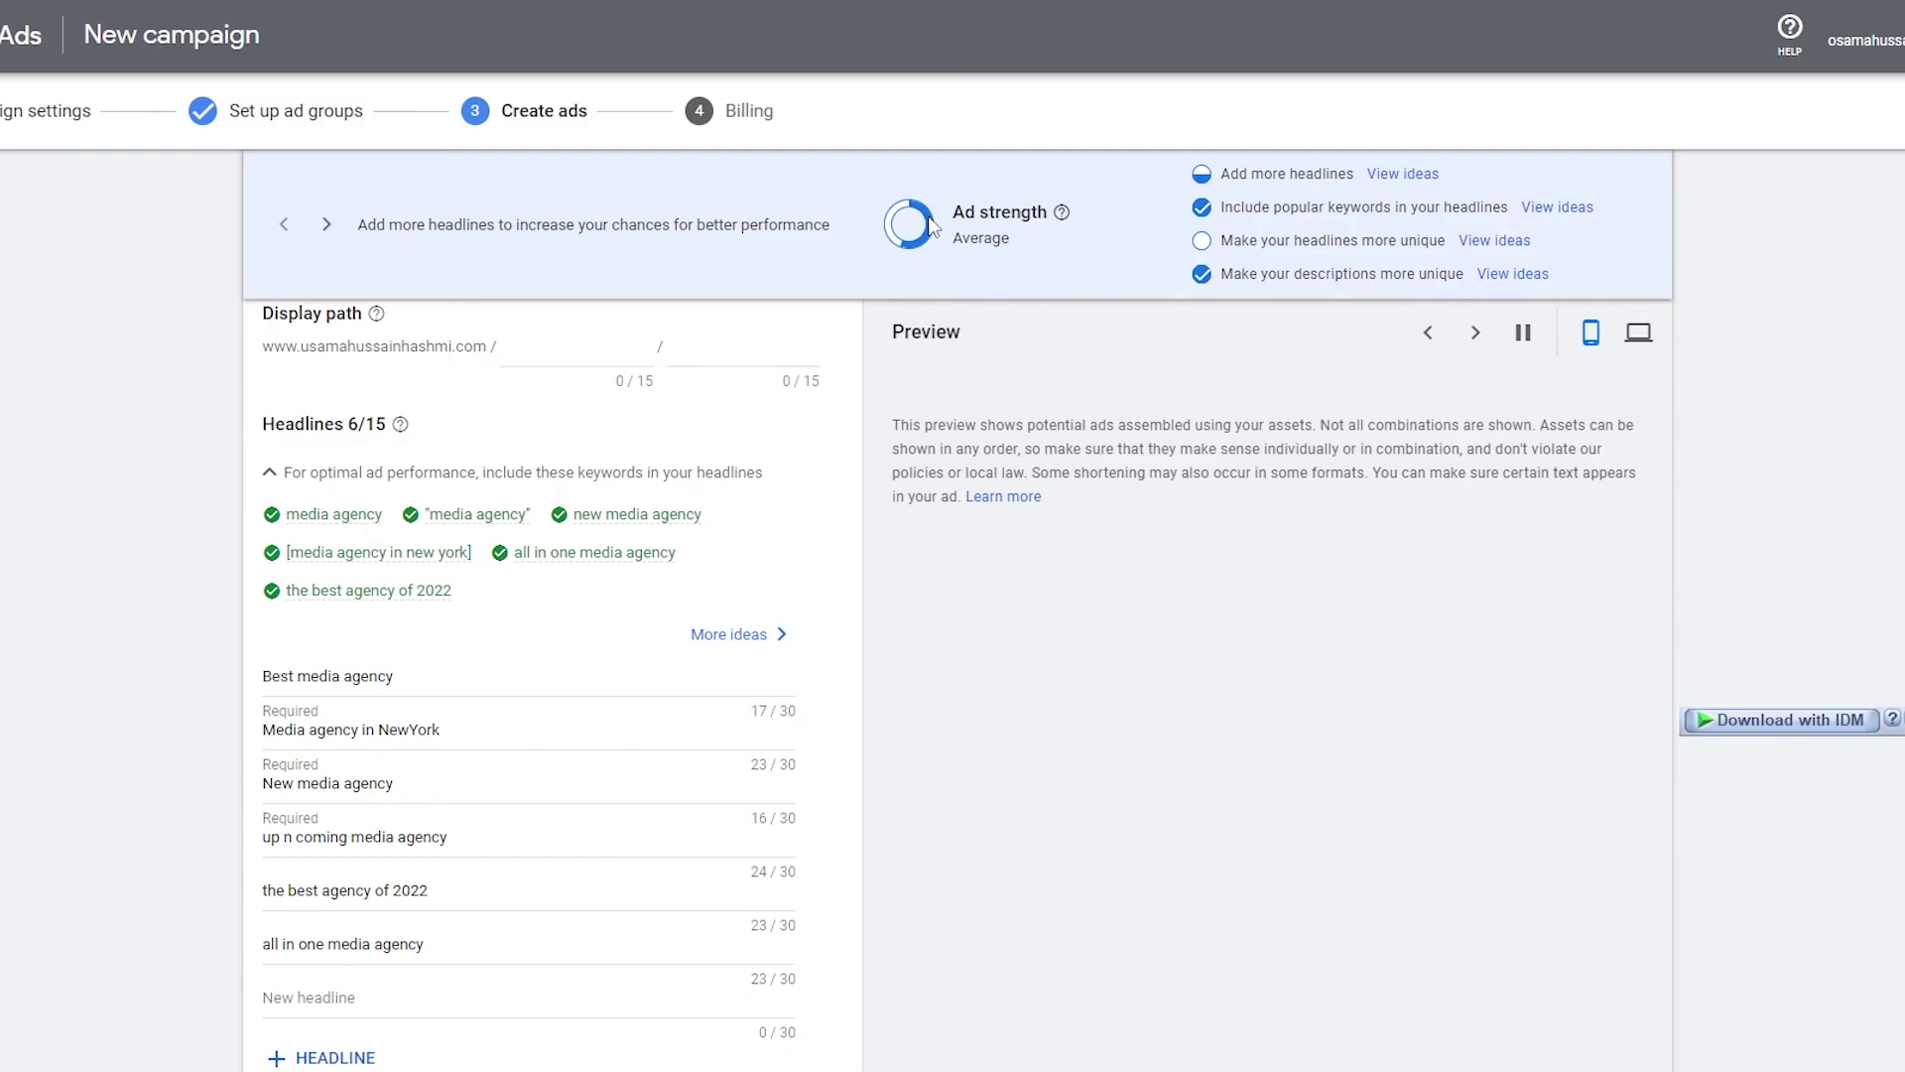
scroll(863, 553, "down", 6)
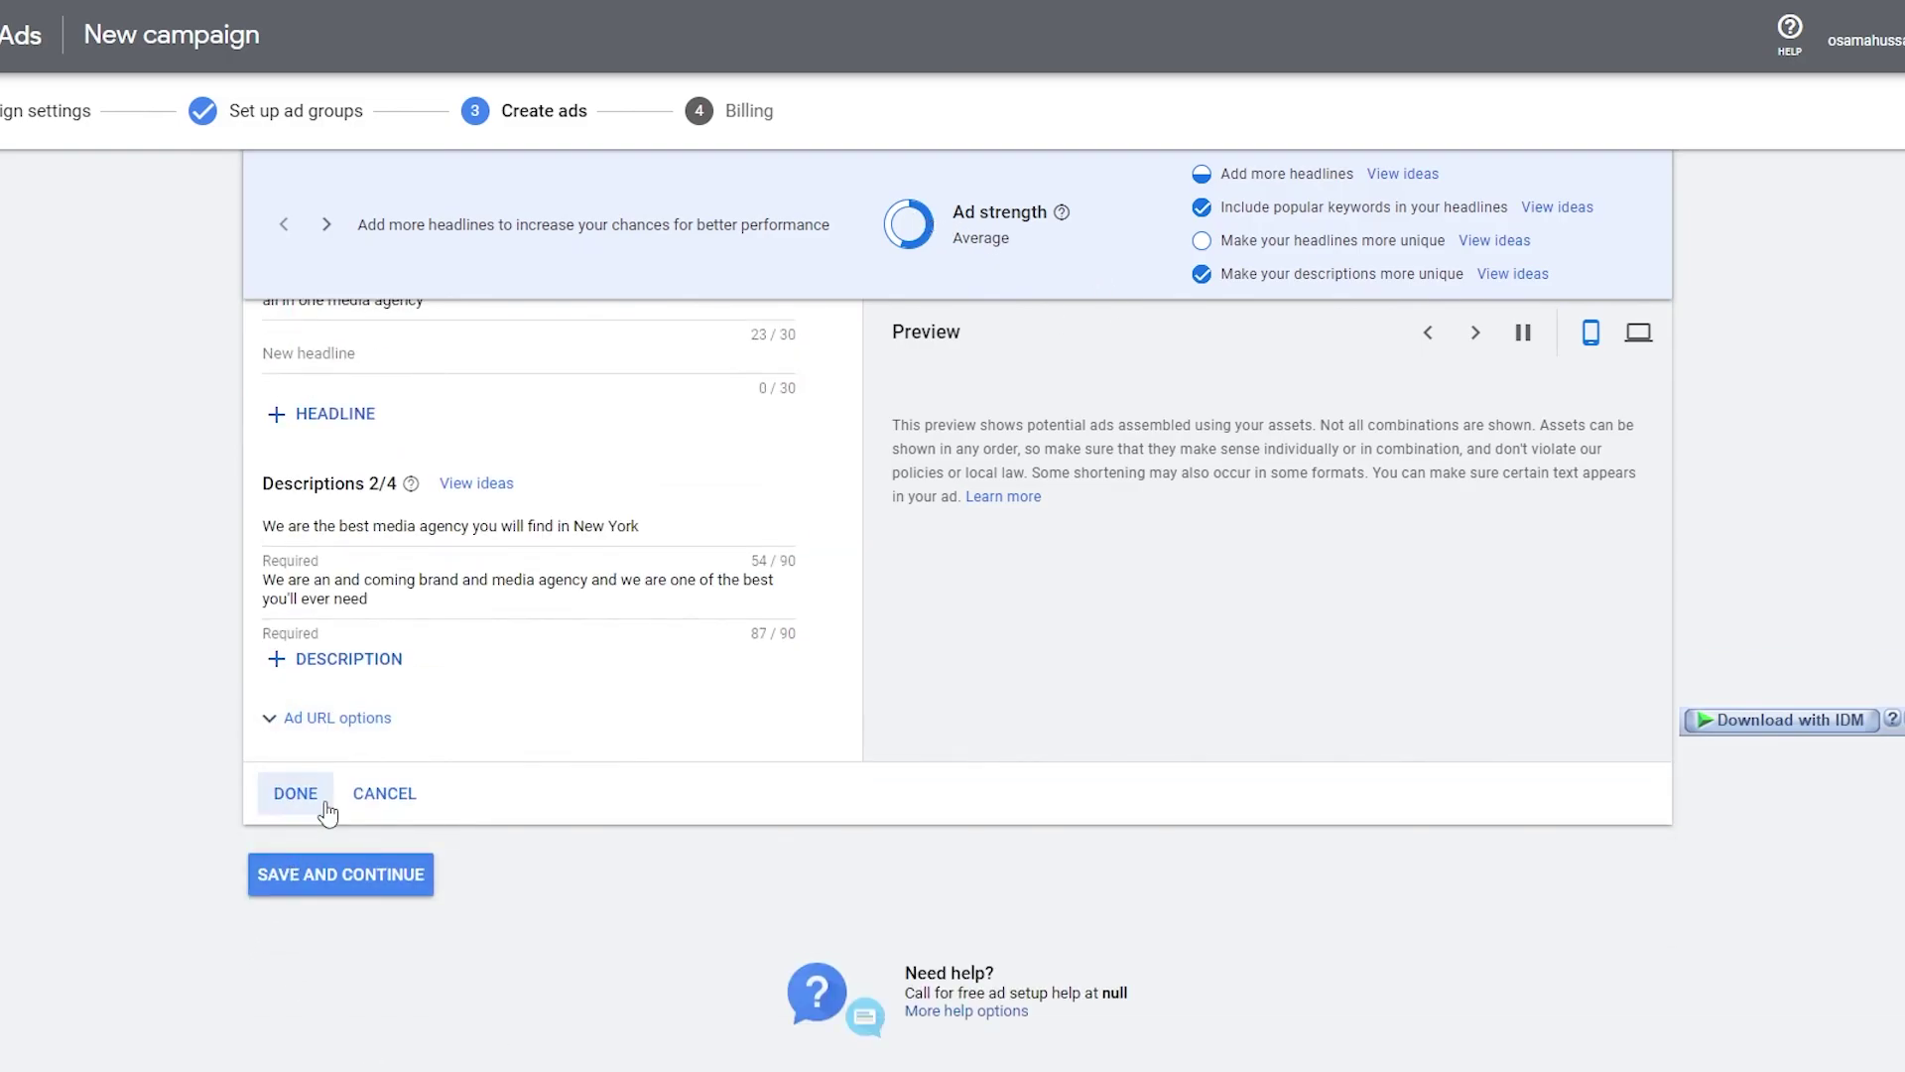
left_click(338, 876)
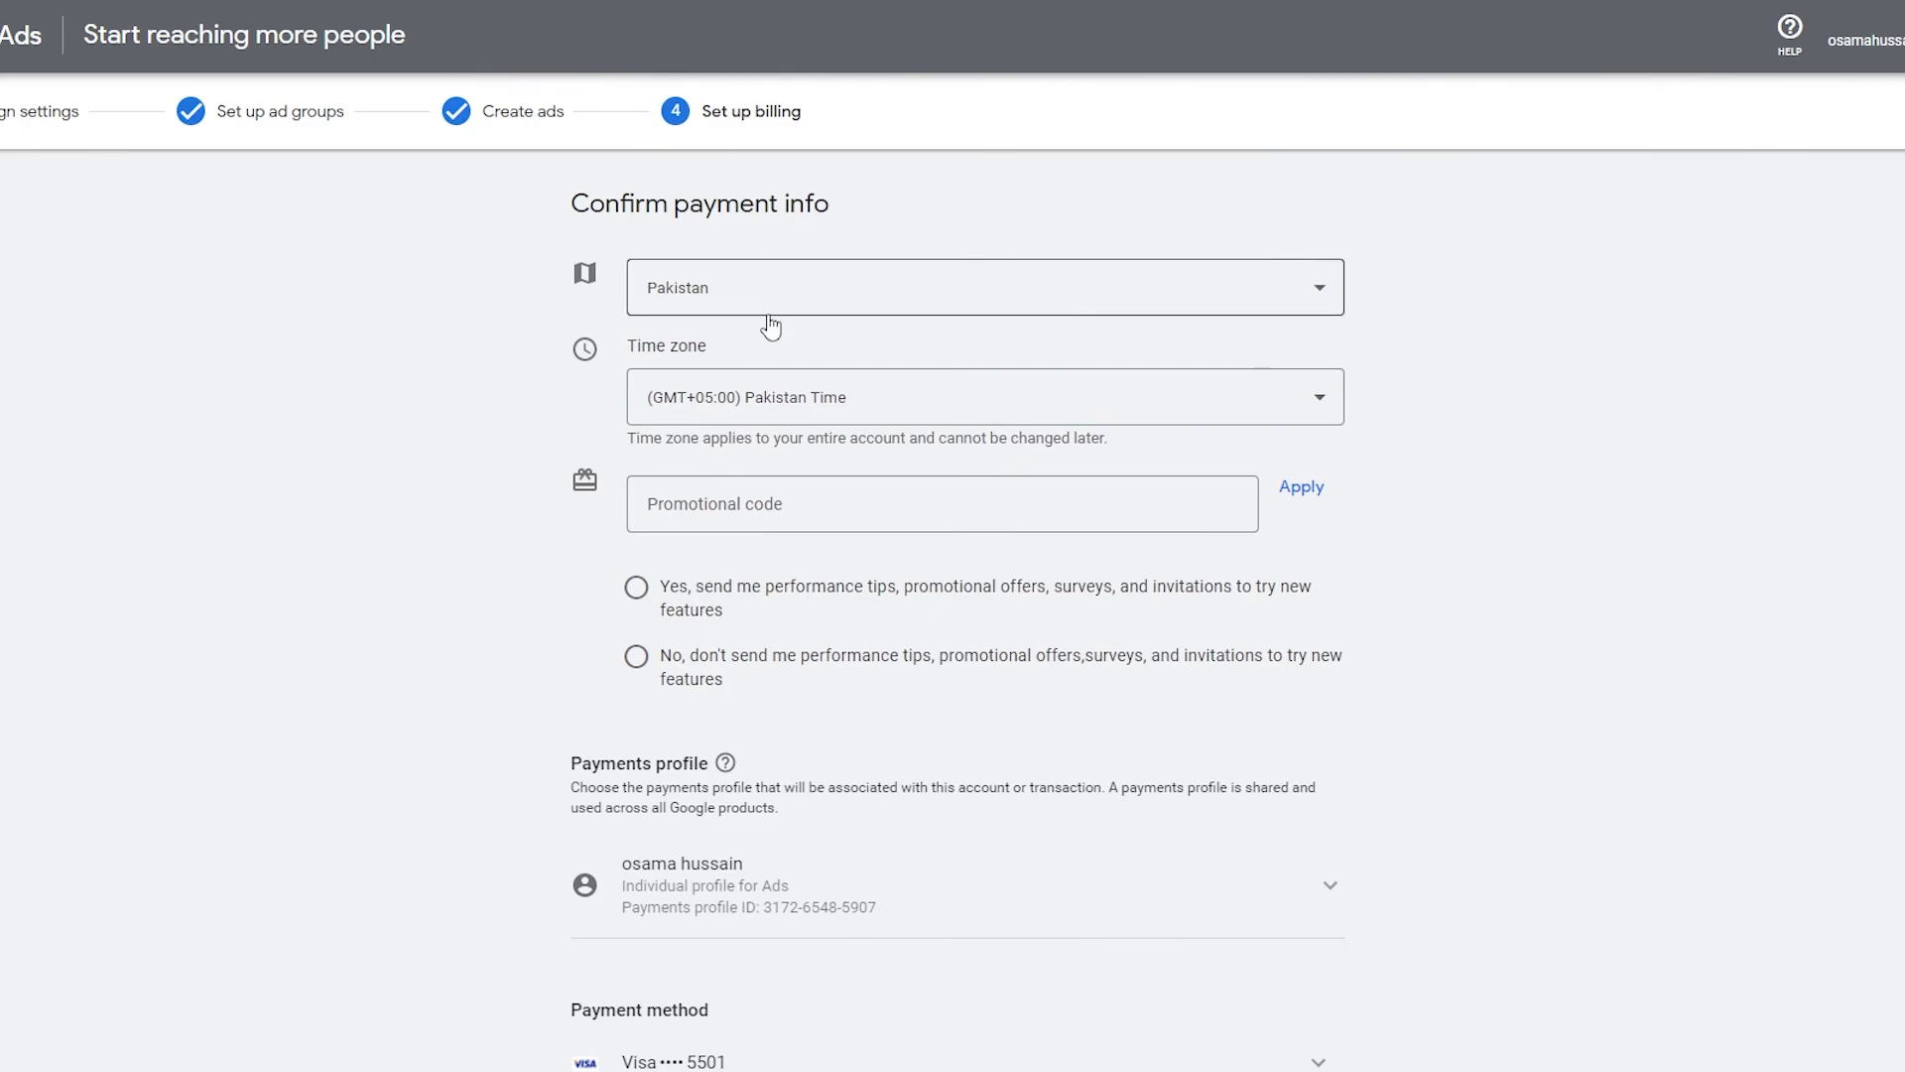
- Set the billing country to Norway in the payment info
scroll(770, 319, "down", 1)
left_click(864, 153)
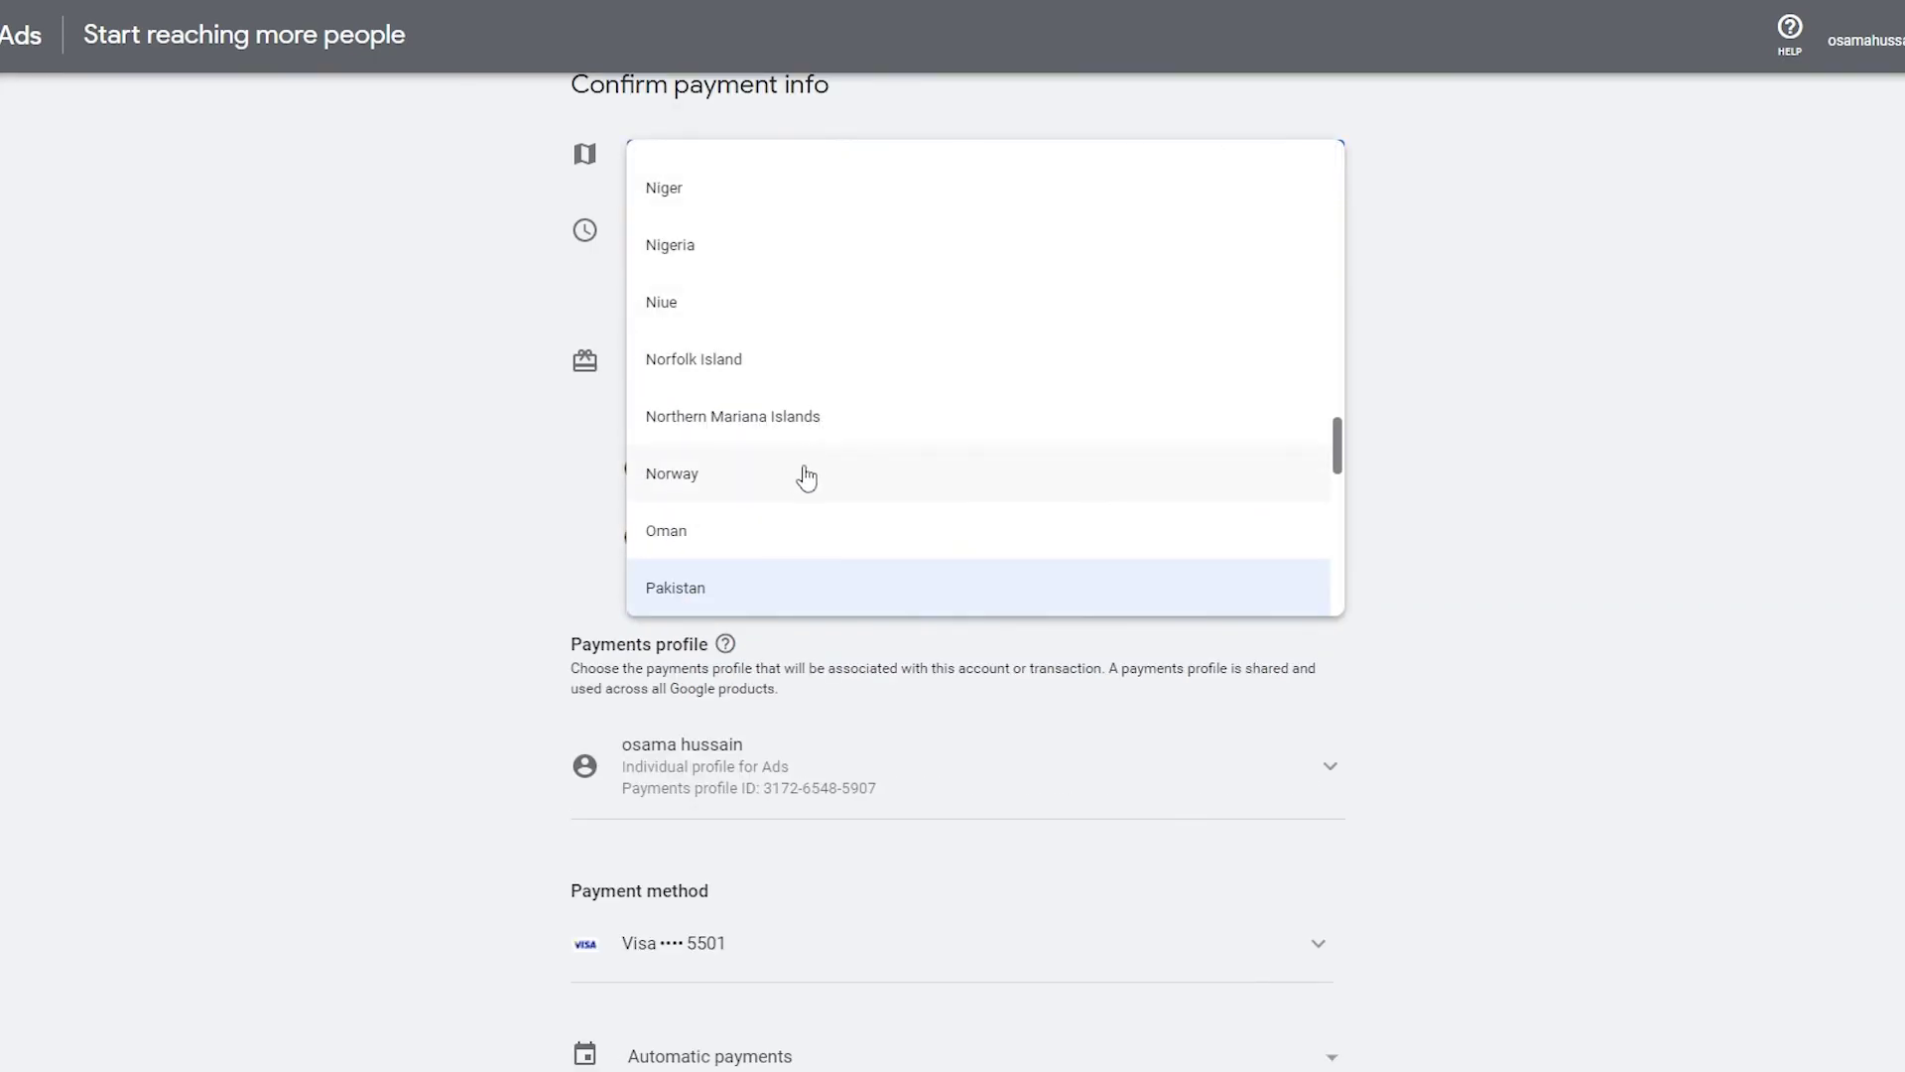
left_click(805, 473)
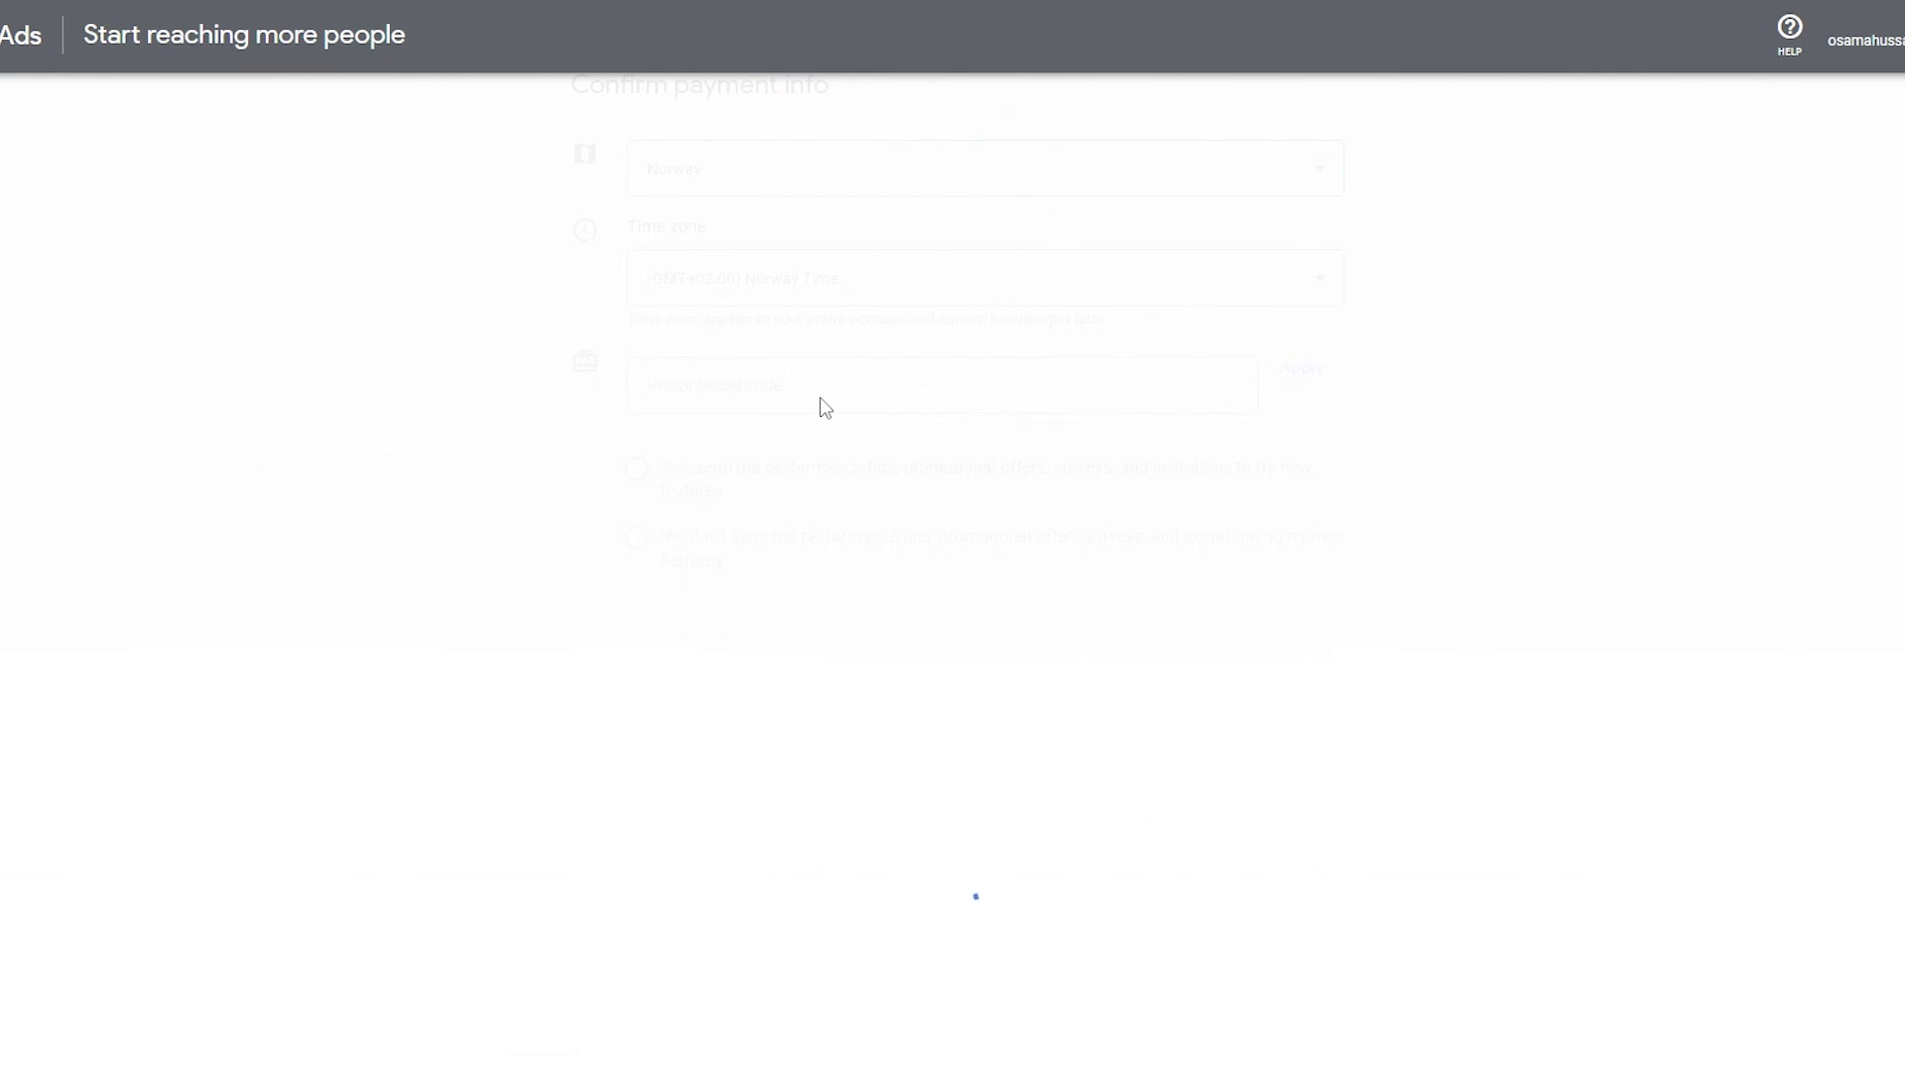
- Examine the payment form, including the promotional code, payments profile, account type, organization name, card details and billing address fields
scroll(837, 413, "down", 2)
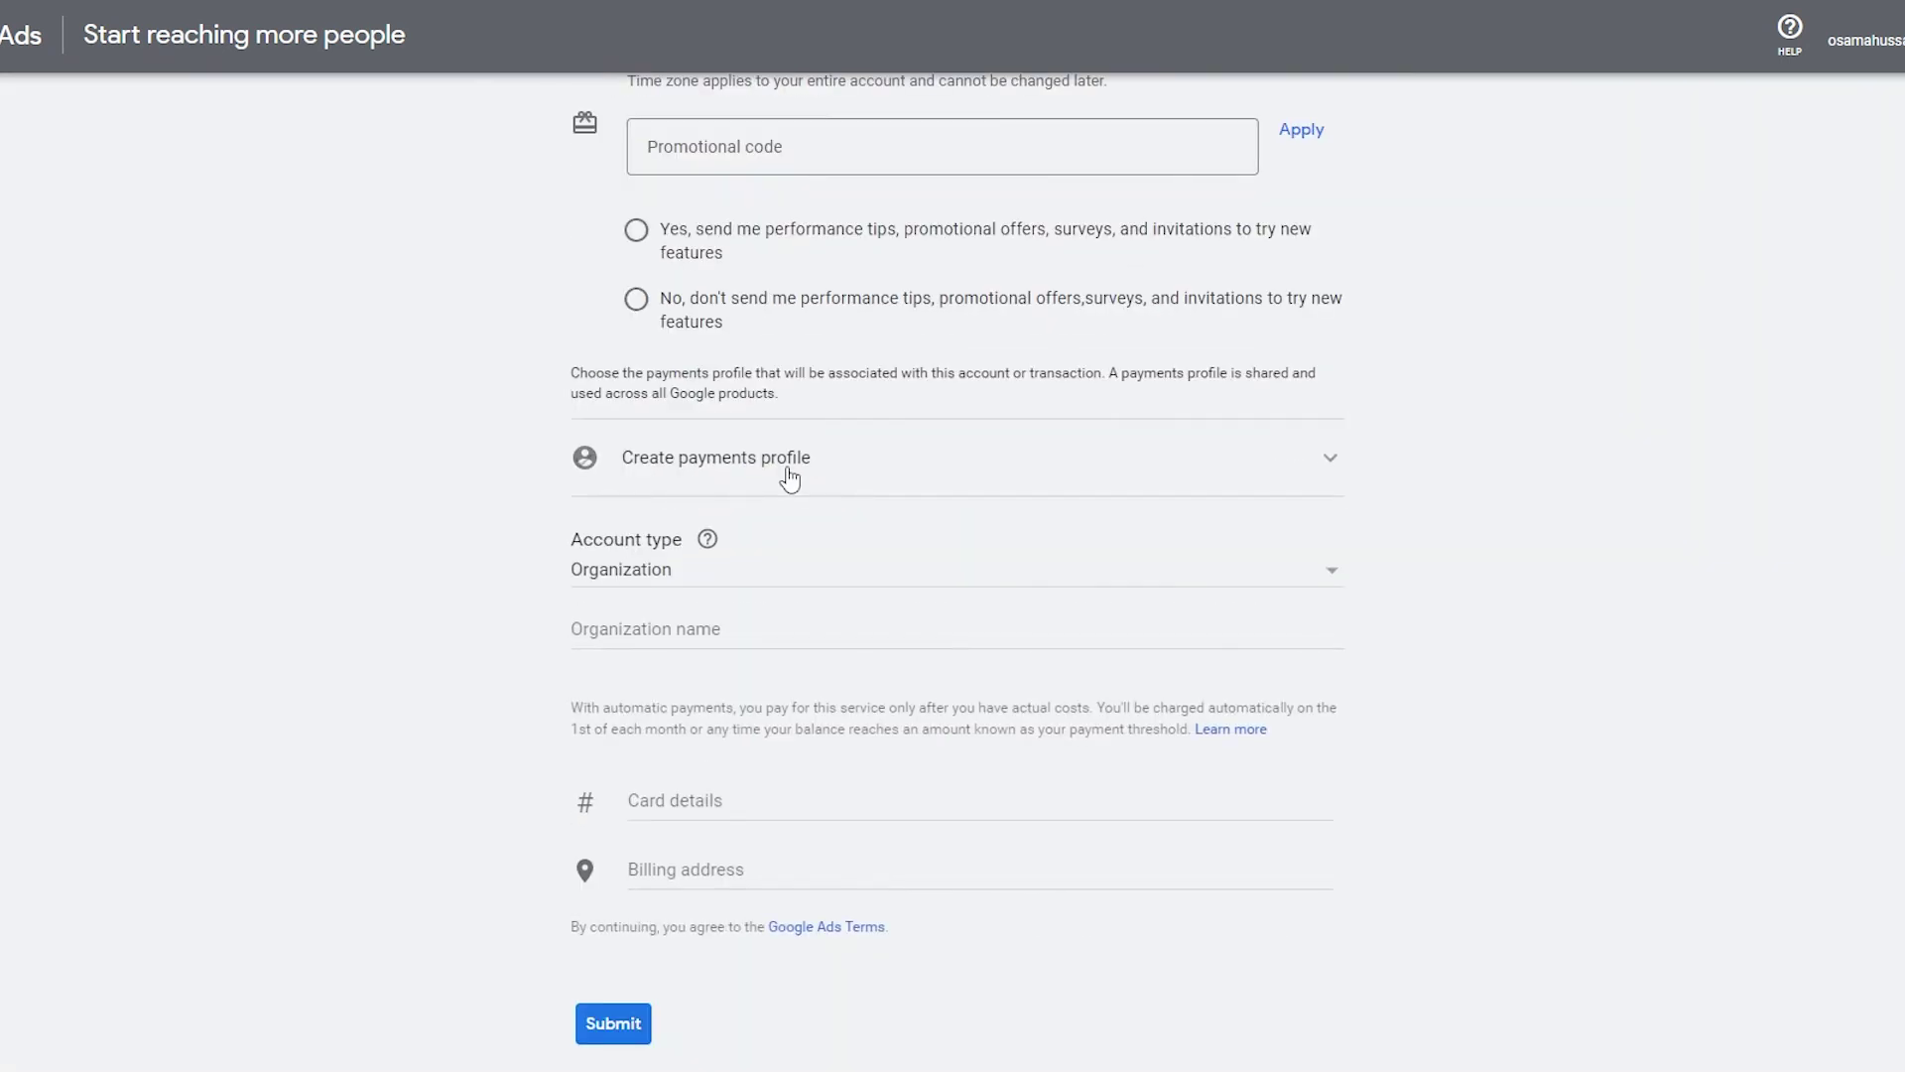
left_click(786, 472)
left_click(1111, 577)
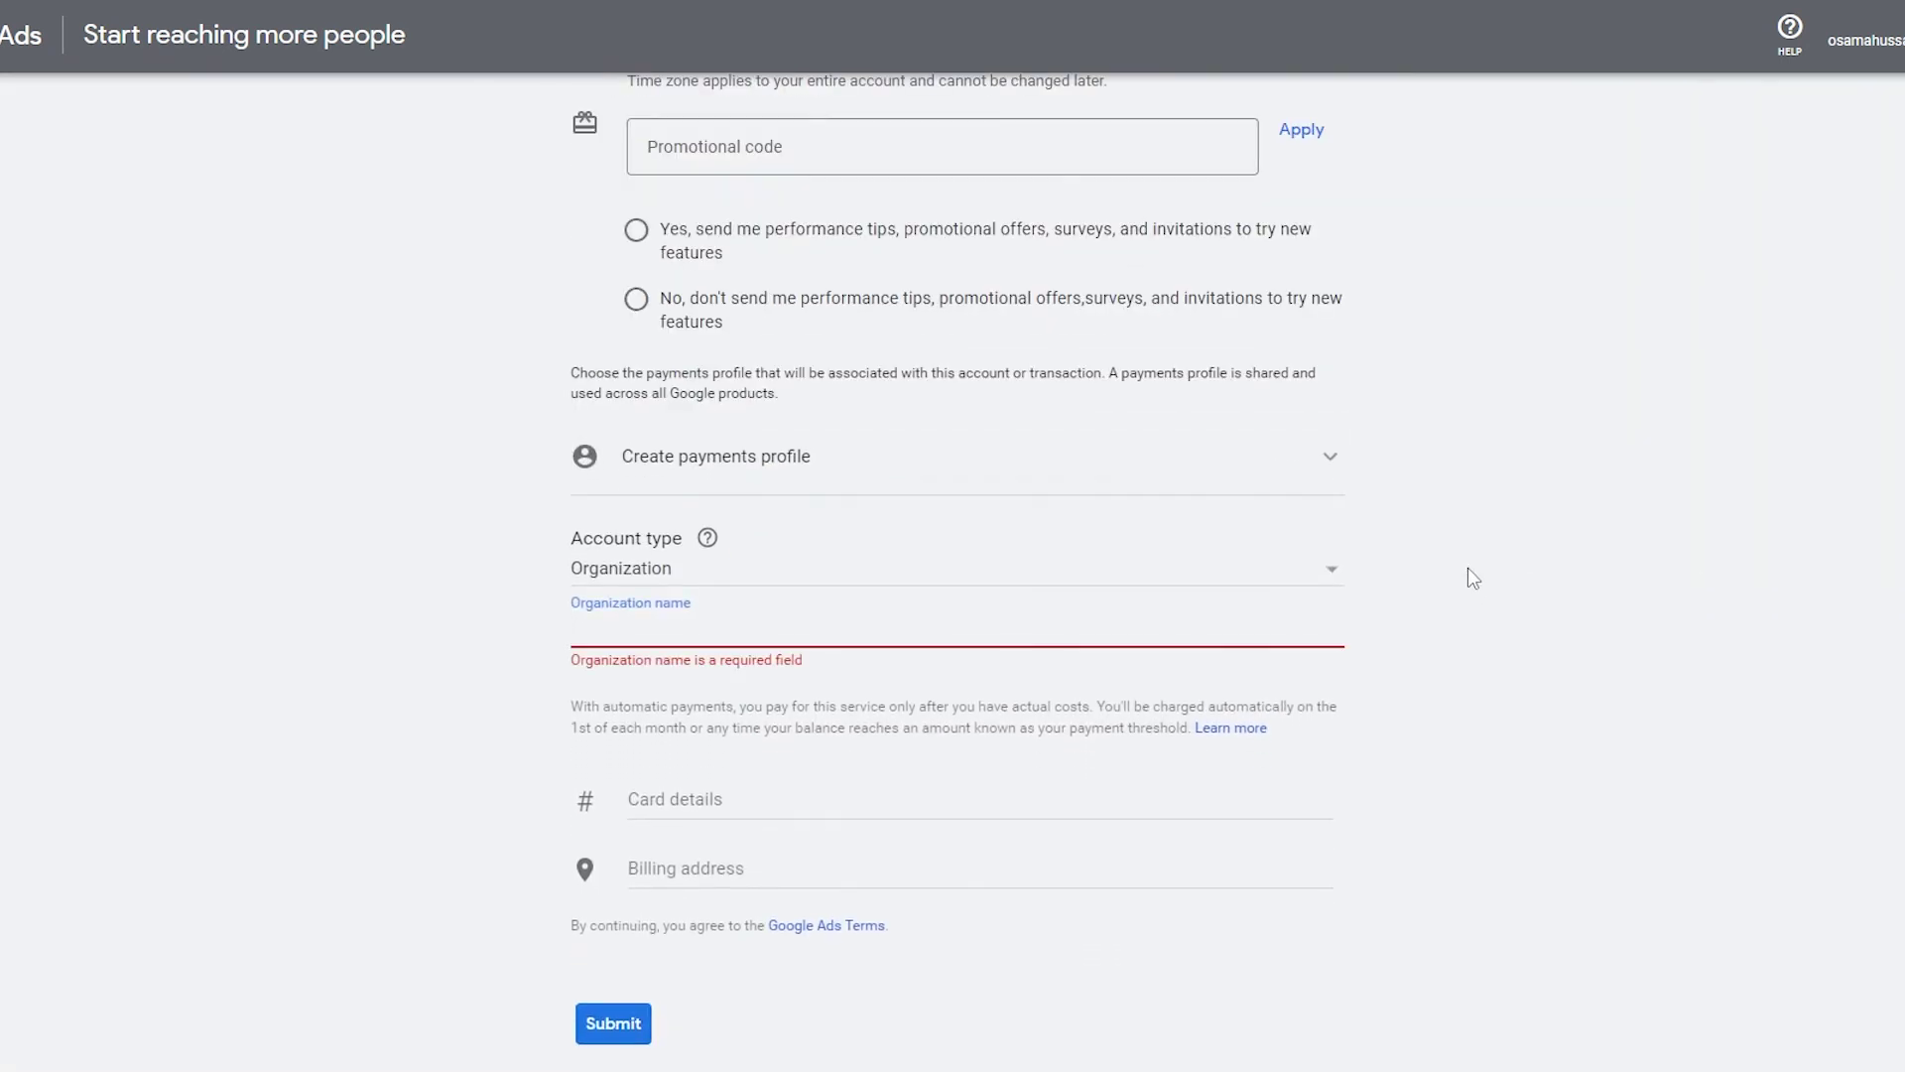
scroll(1120, 660, "down", 2)
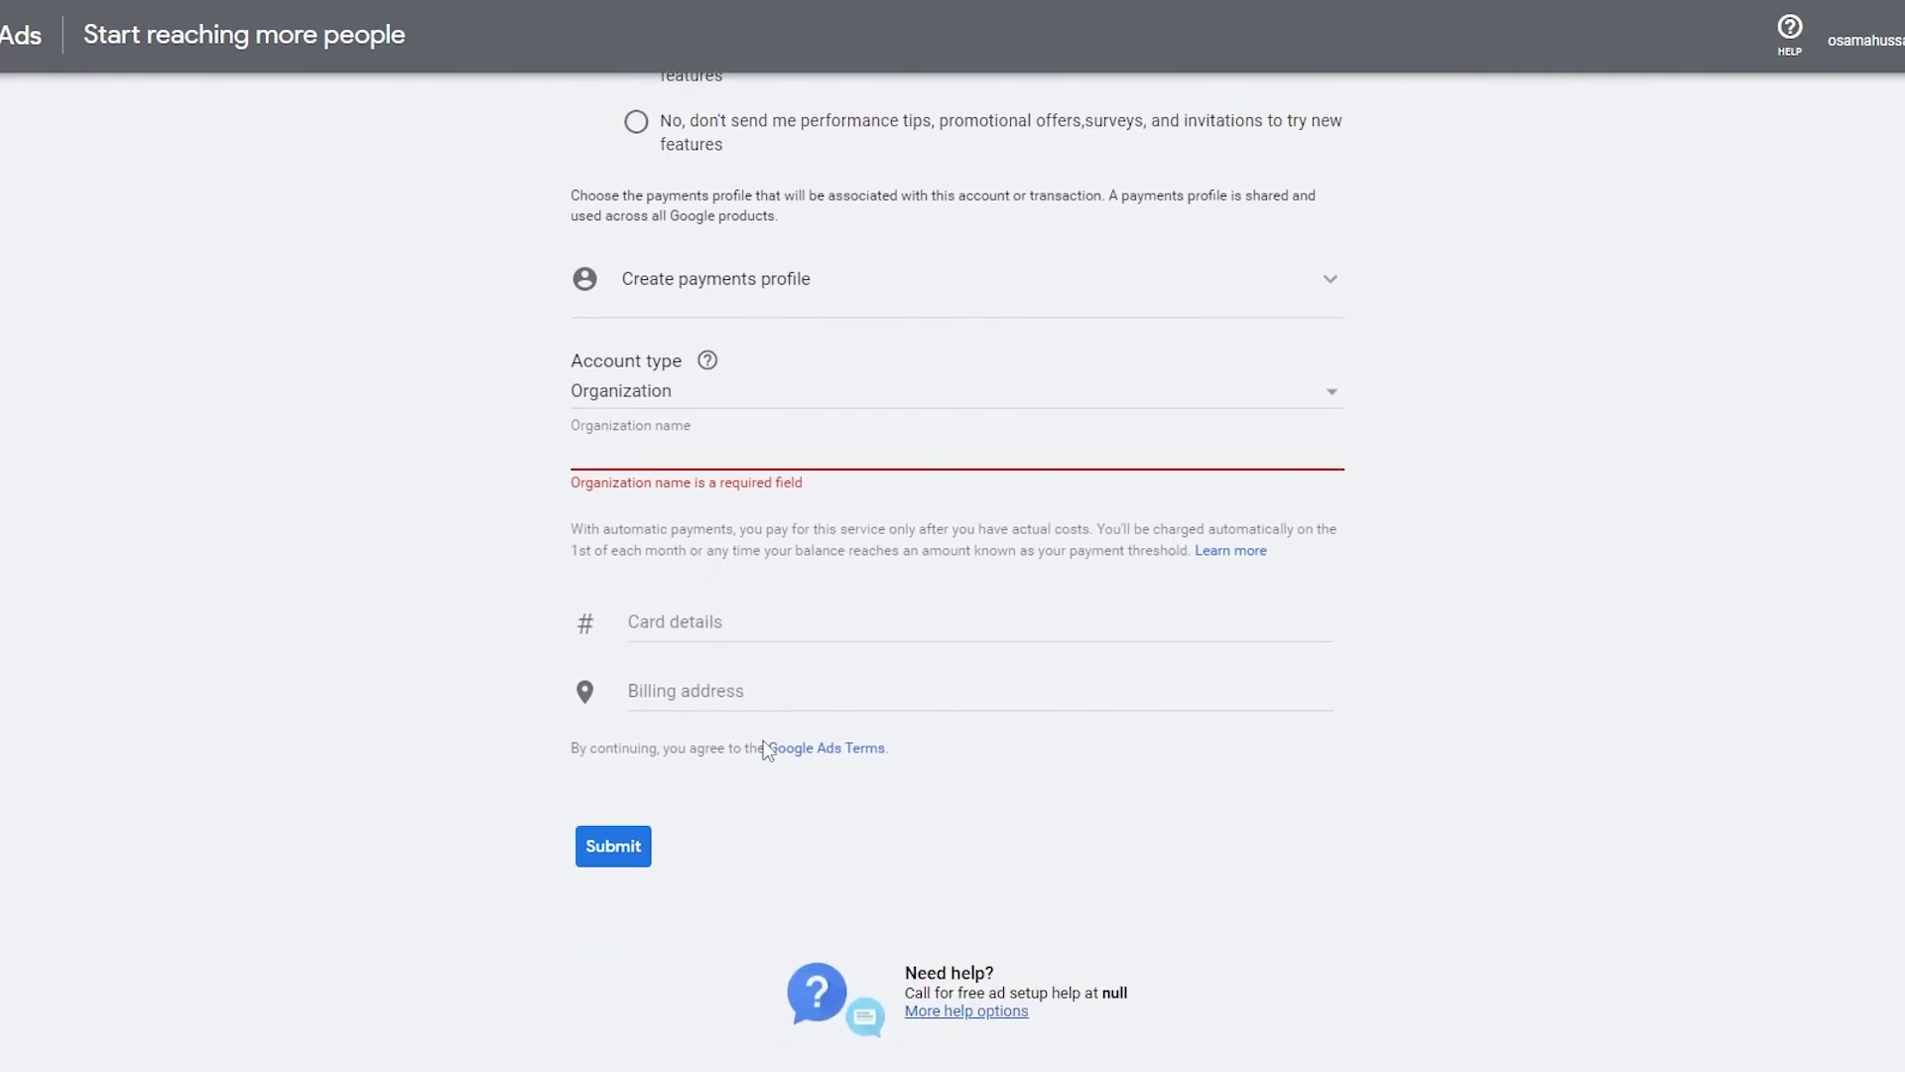
left_click(614, 846)
scroll(1421, 740, "down", 5)
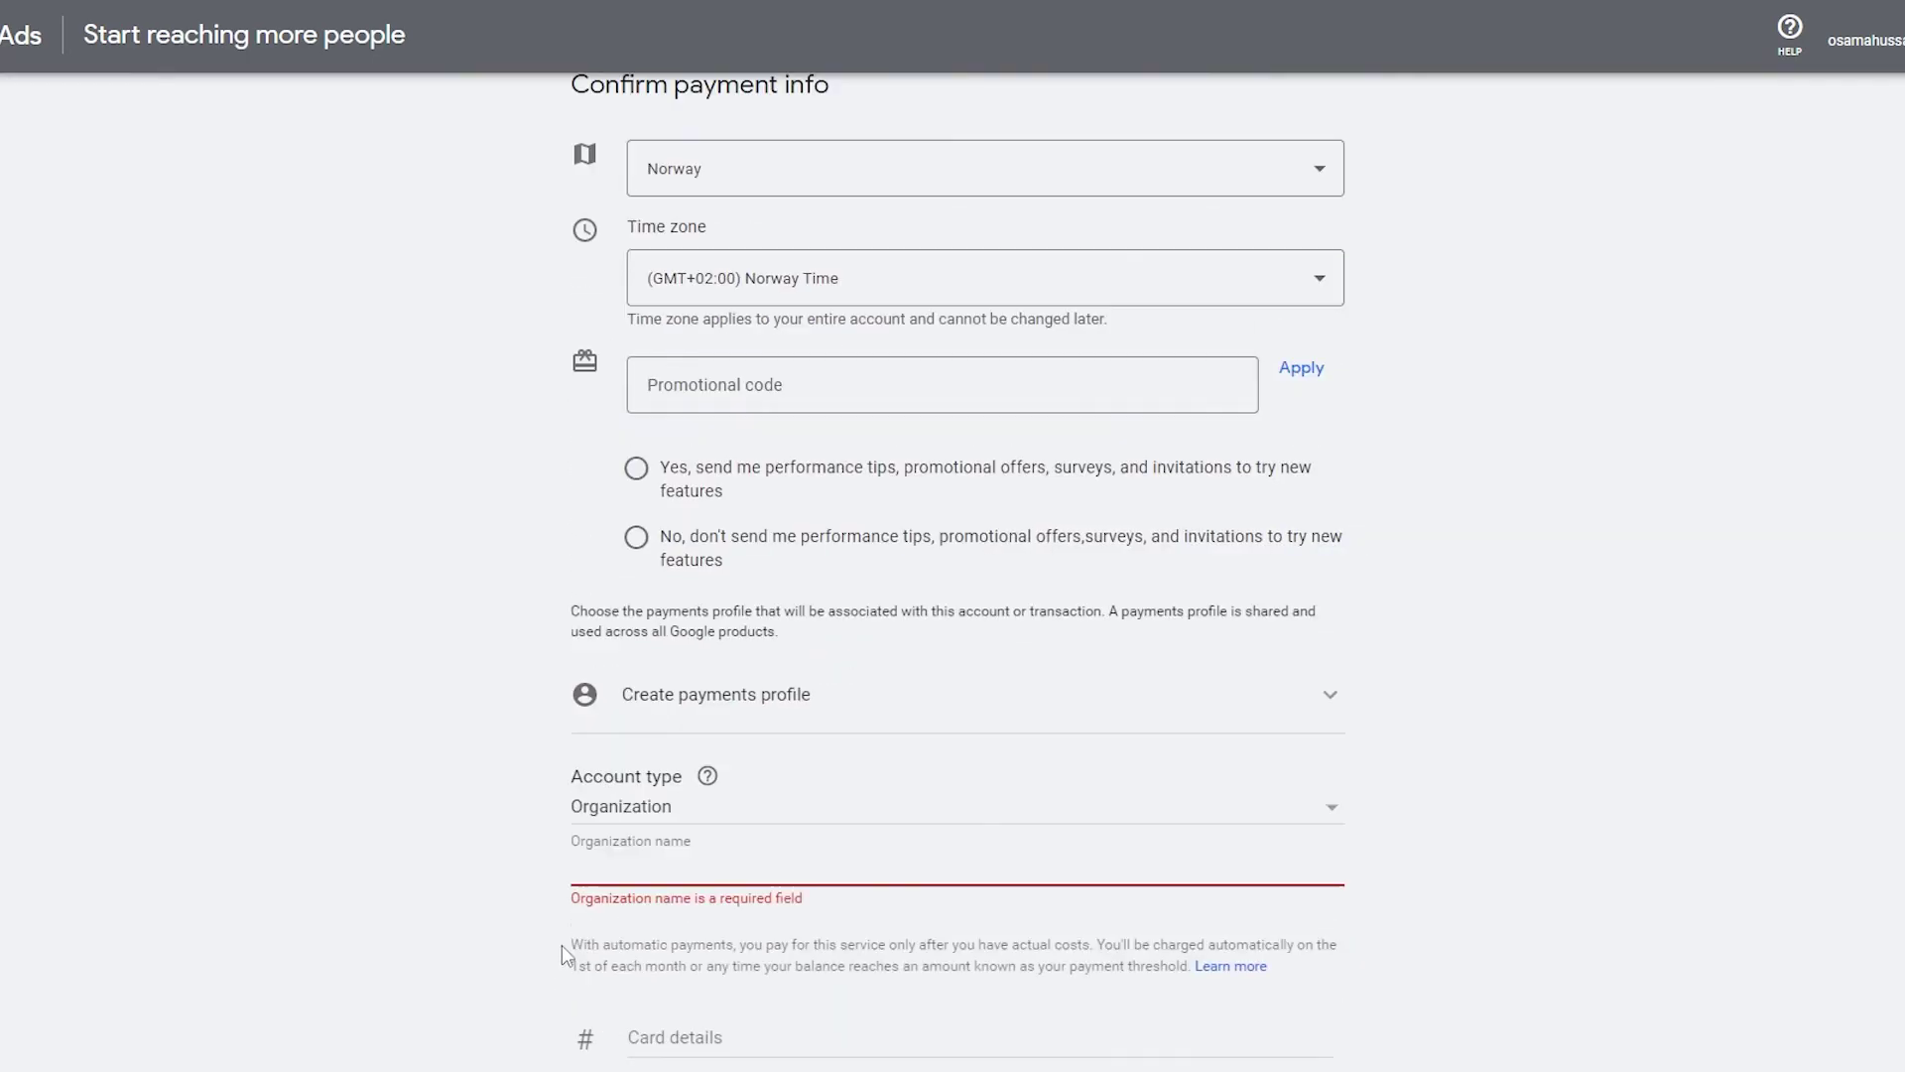
scroll(1409, 794, "up", 5)
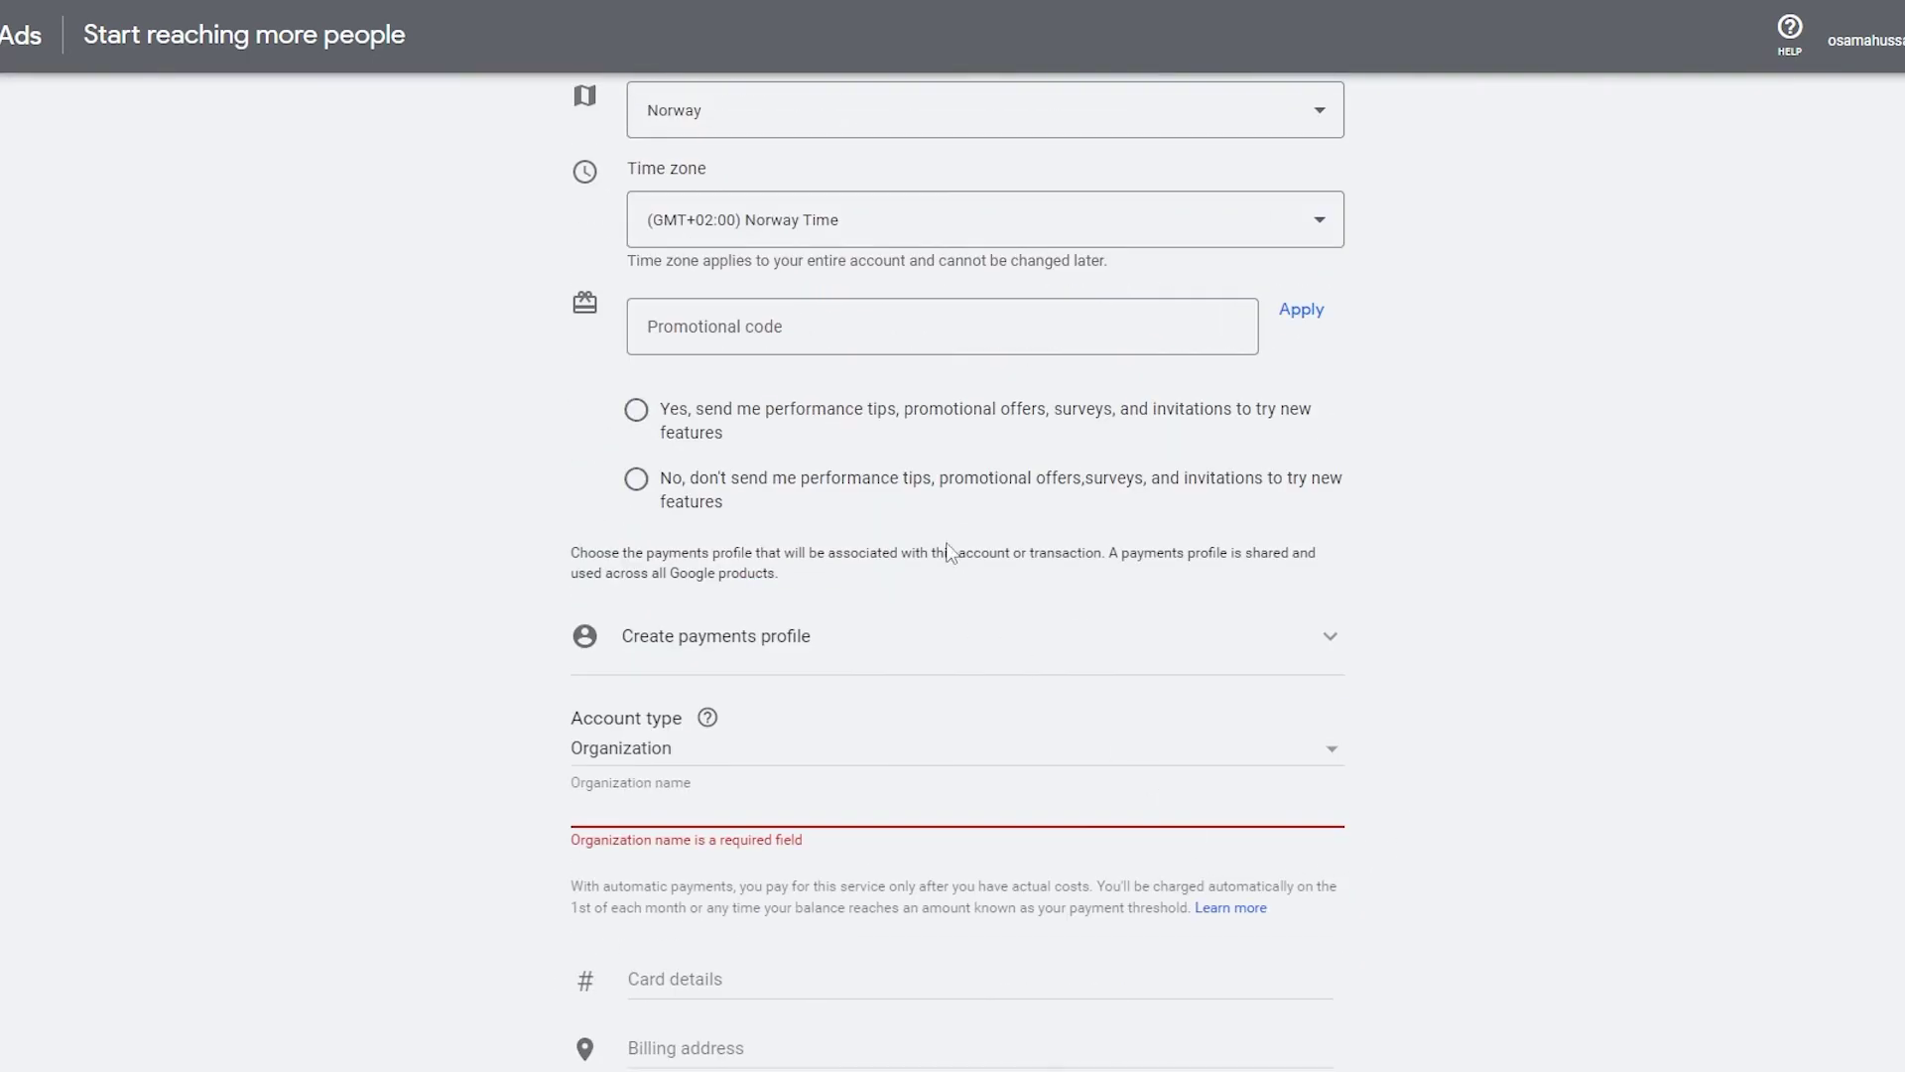